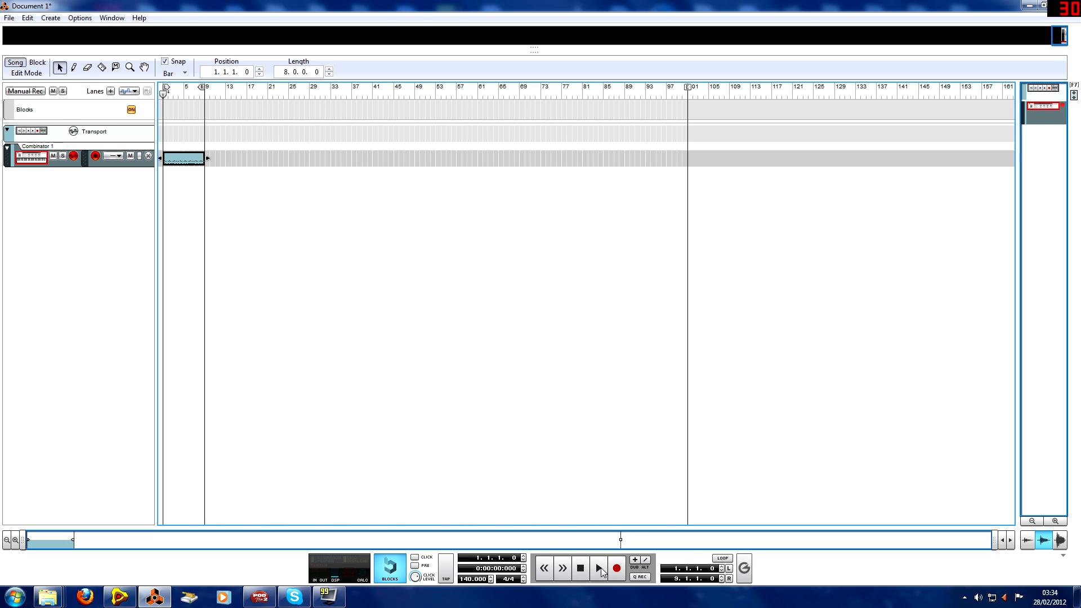
Step: Play the eight-bar drum clip, stop playback, and return the playhead to the start of the song
left_click(599, 568)
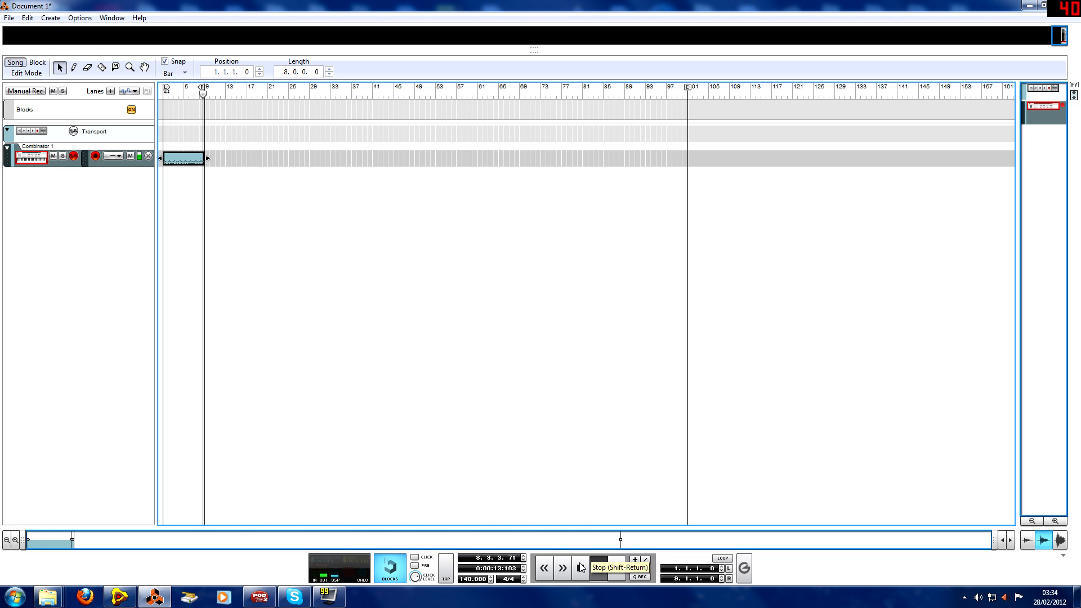
left_click(581, 567)
left_click(581, 567)
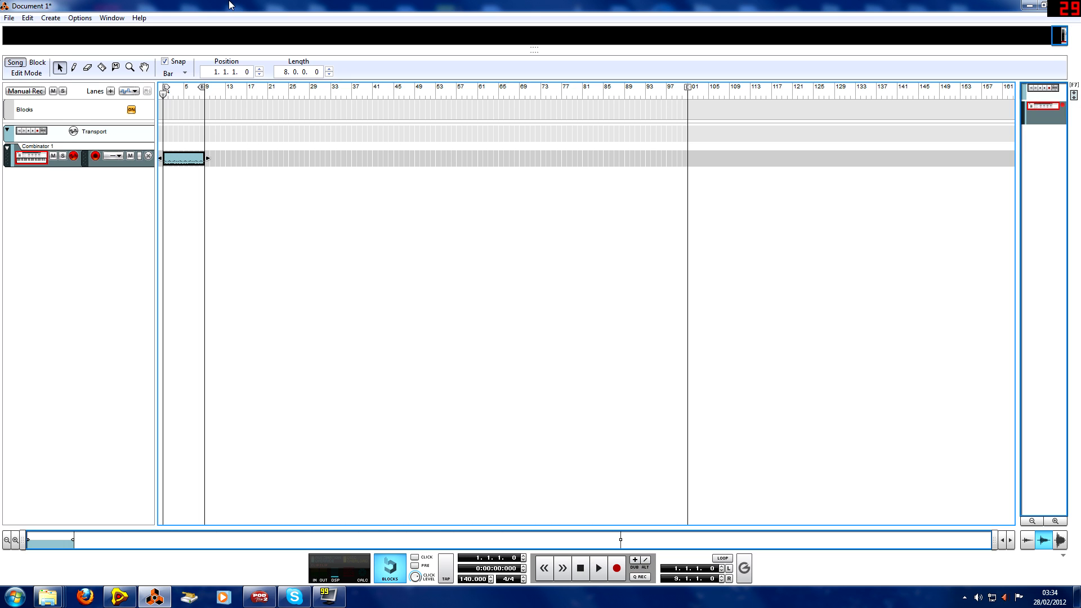
Step: Show the rack in place of the sequencer and move Combinator 1 into an empty second rack column
key("F6")
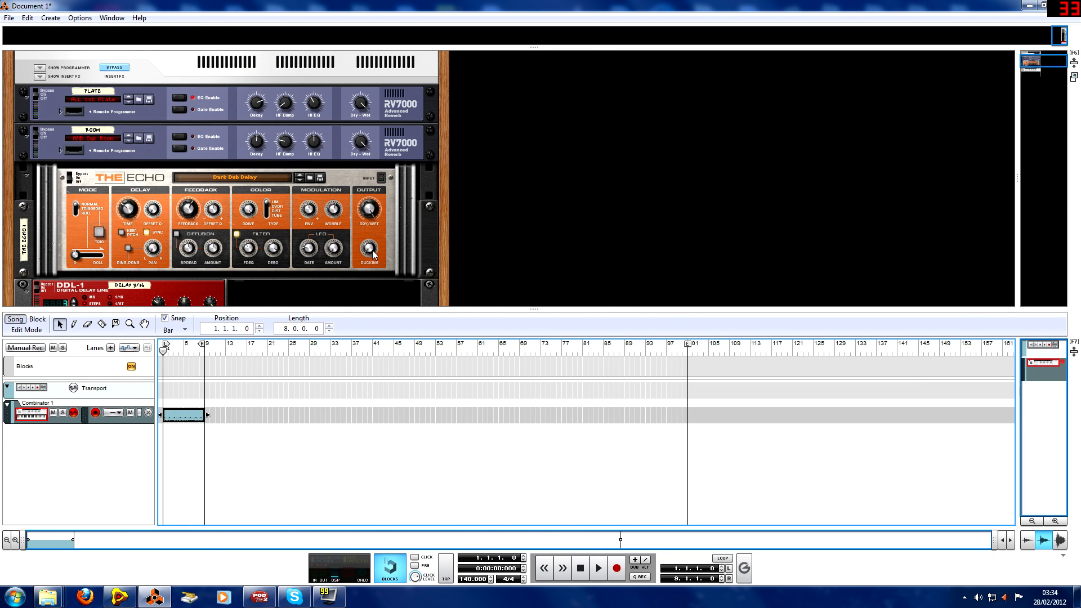
key("F7")
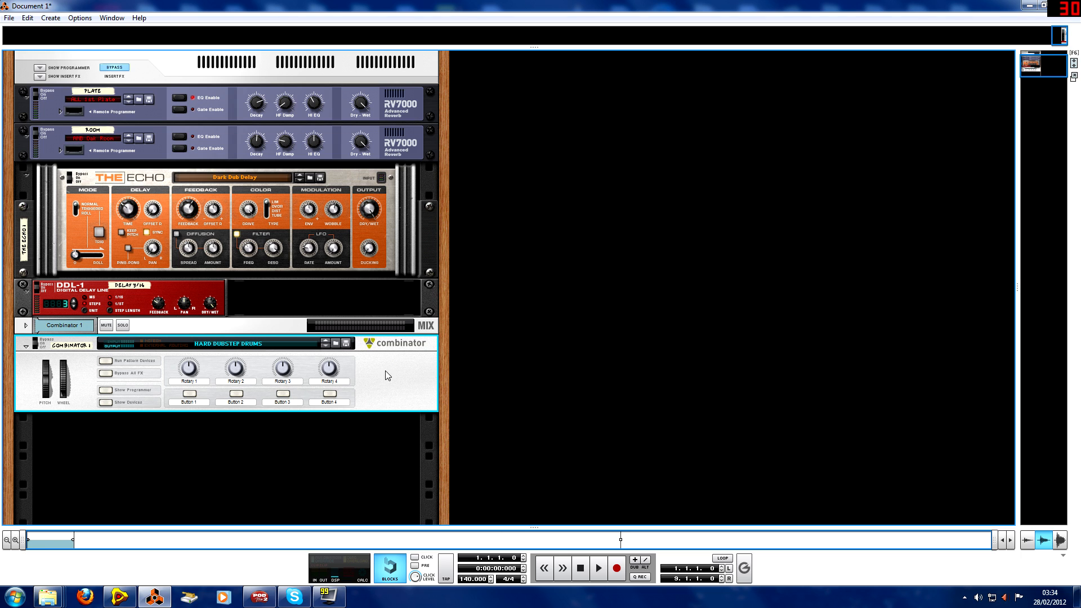
left_click_drag(353, 357, 762, 102)
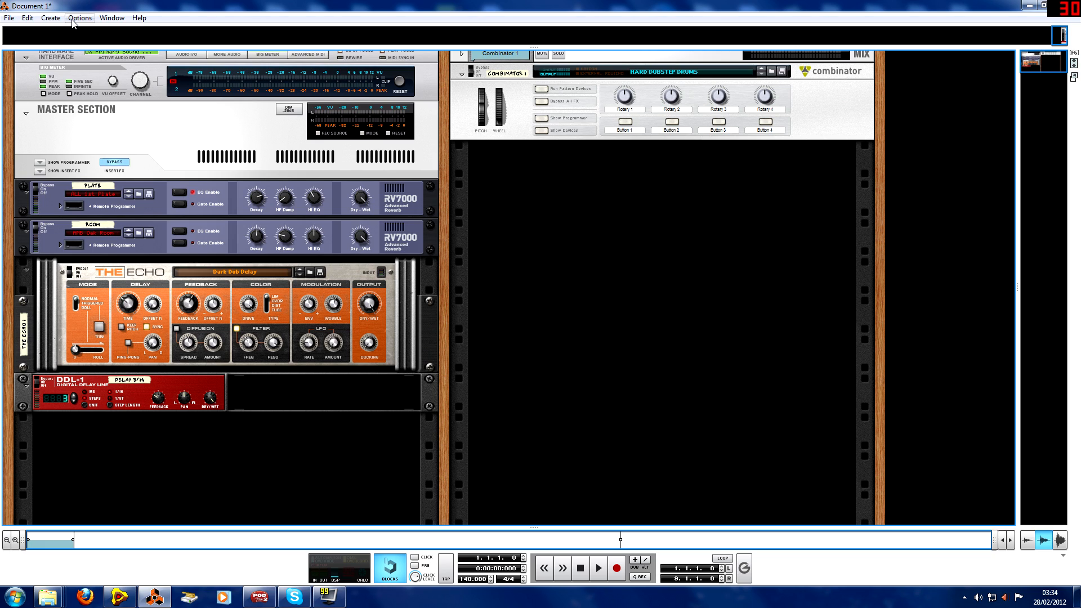
Step: Create a new Combinator and move it to the first rack column below the DDL-1 delay
left_click(47, 19)
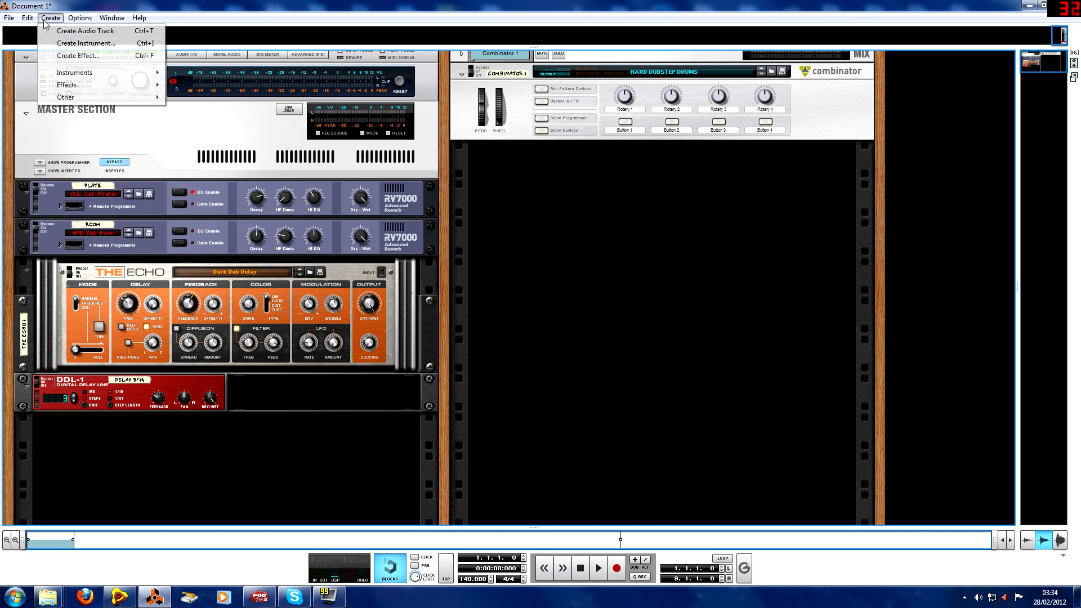
mouse_move(81, 95)
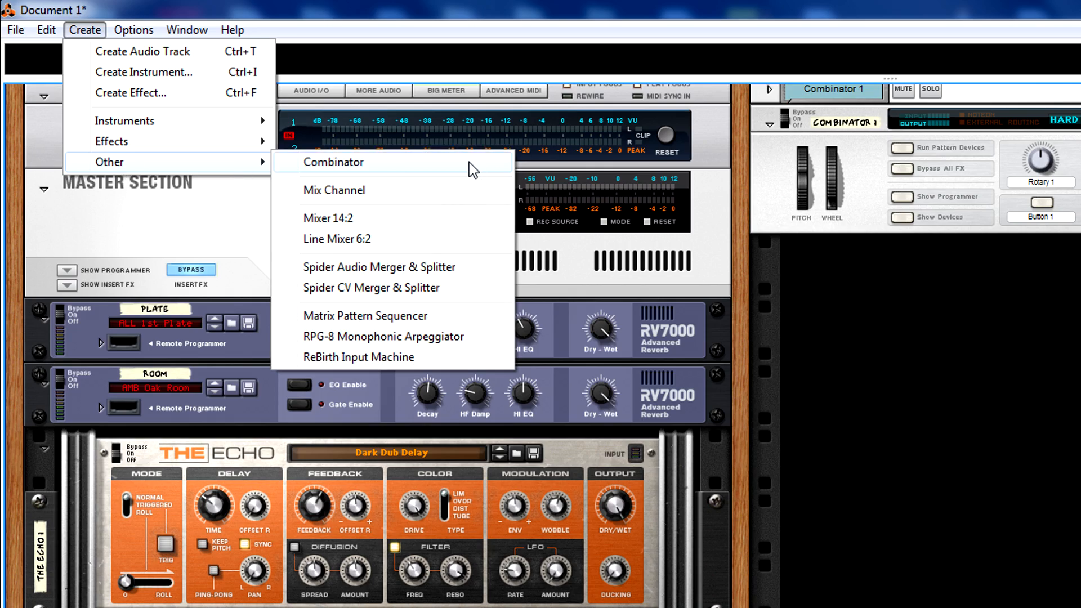
left_click(473, 169)
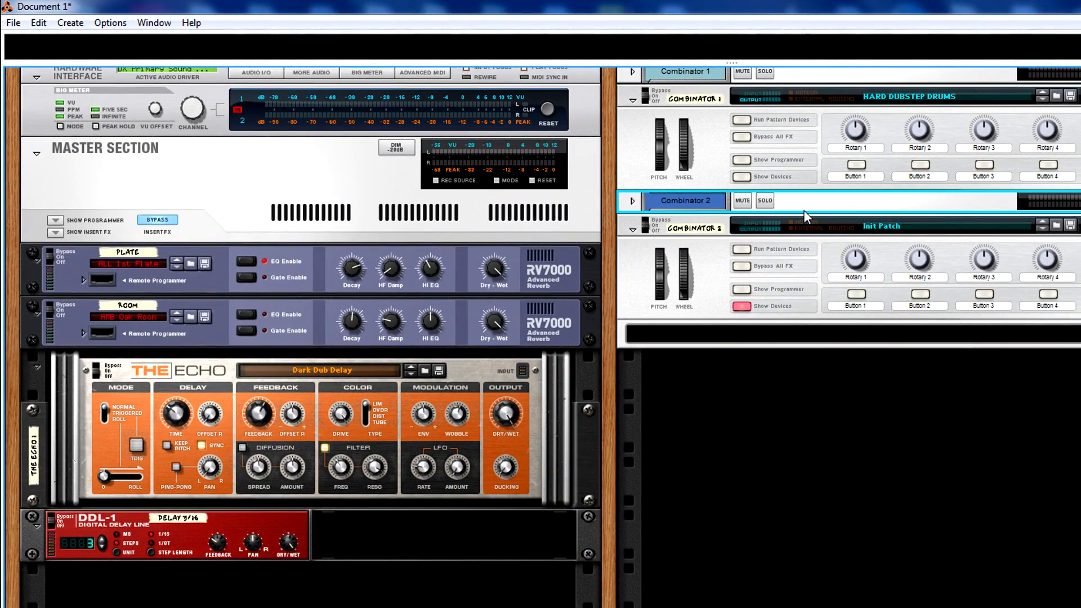
left_click(819, 232)
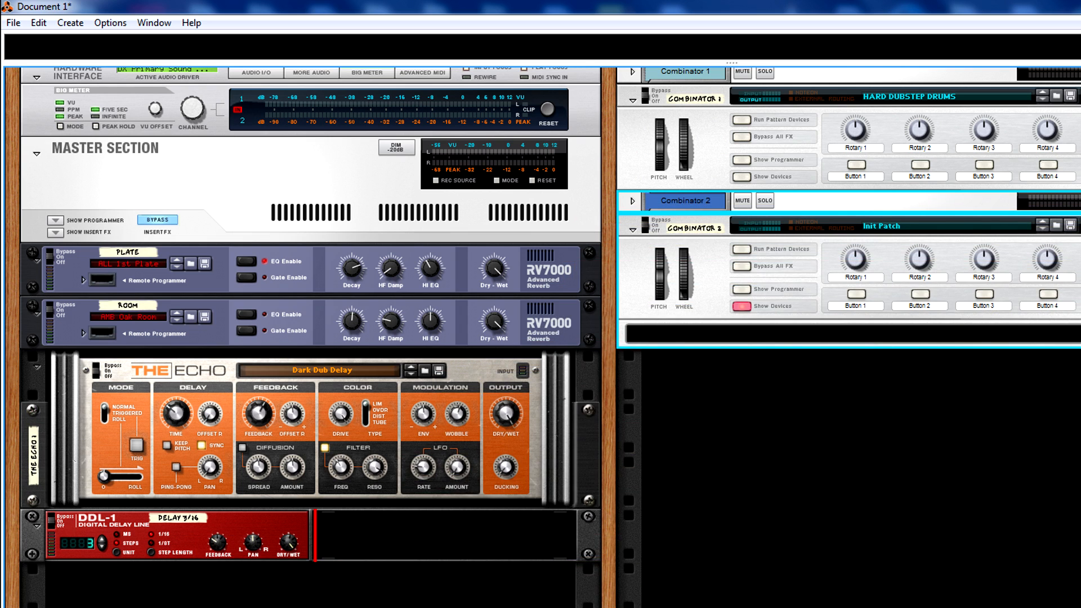
left_click_drag(202, 540, 201, 550)
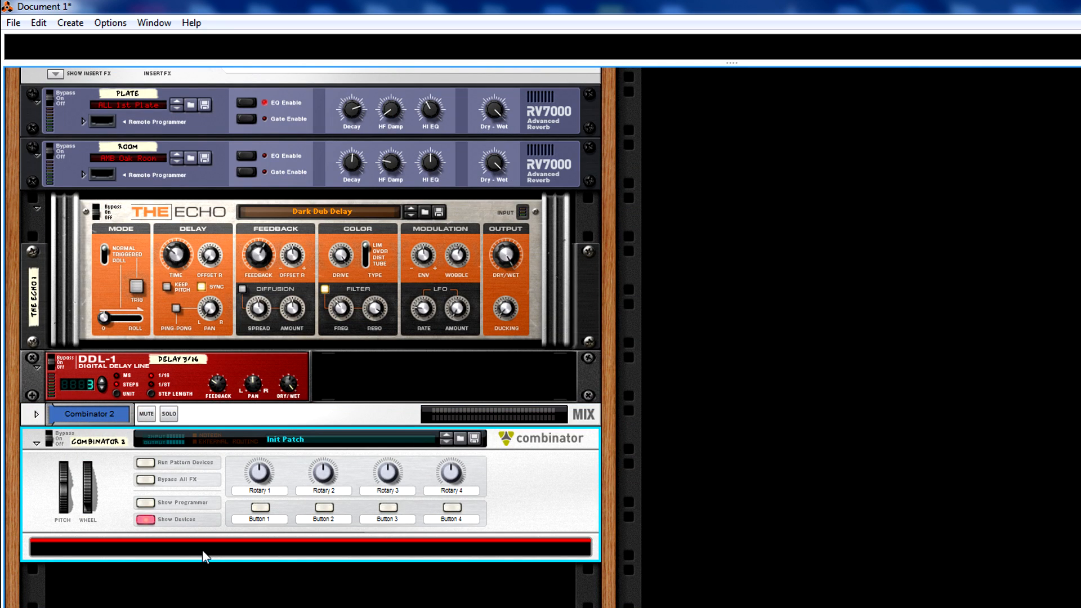
Step: Add a Mixer 14:2 inside the new Combinator
left_click(69, 23)
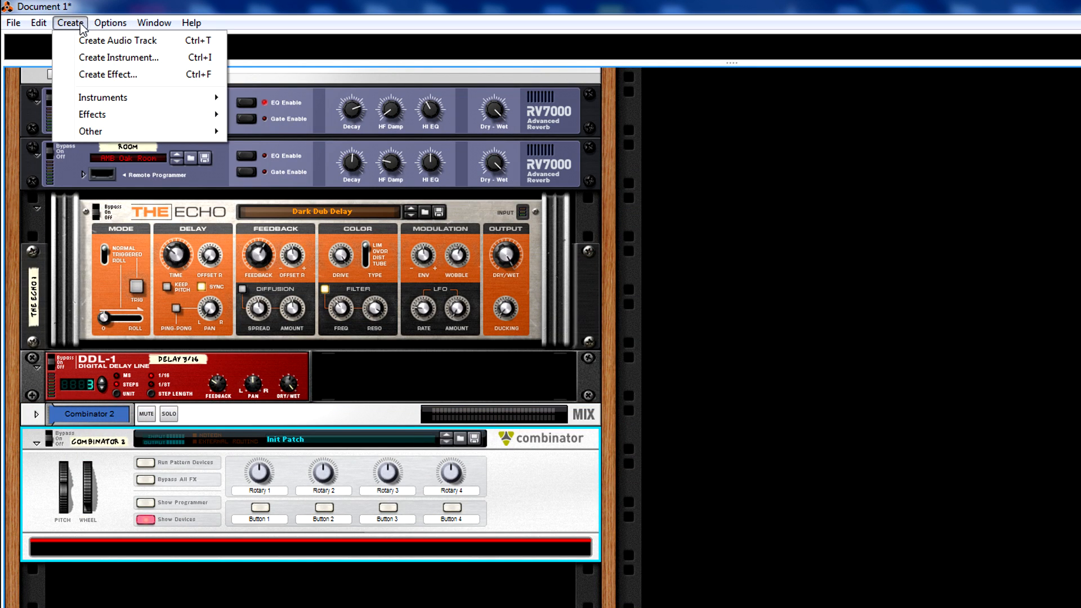
mouse_move(97, 133)
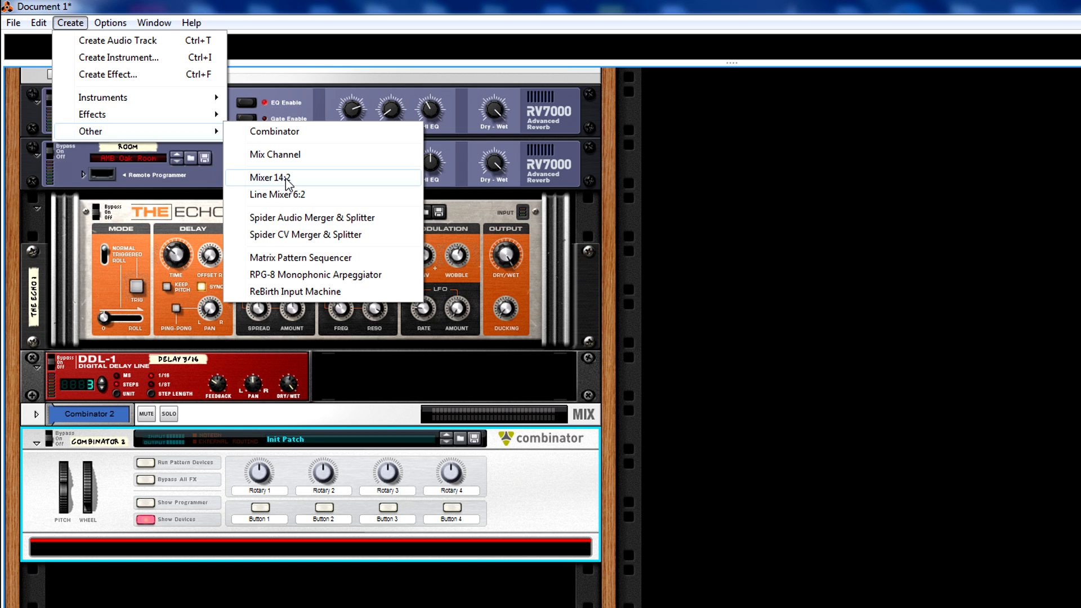
left_click(286, 179)
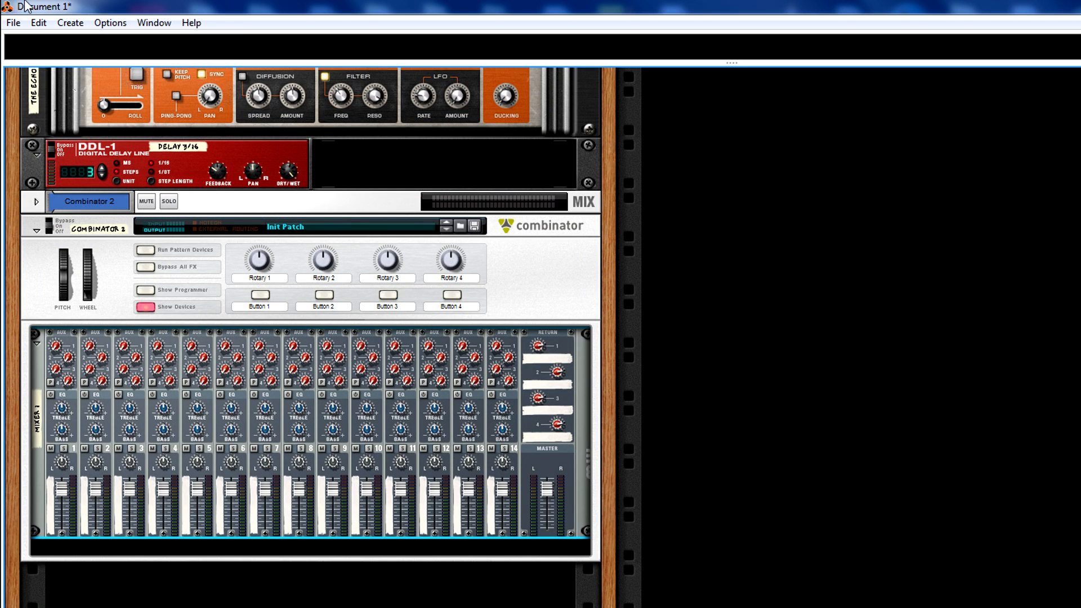
Step: Add a Kong Drum Designer below the mixer inside the Combinator
left_click(69, 22)
mouse_move(113, 117)
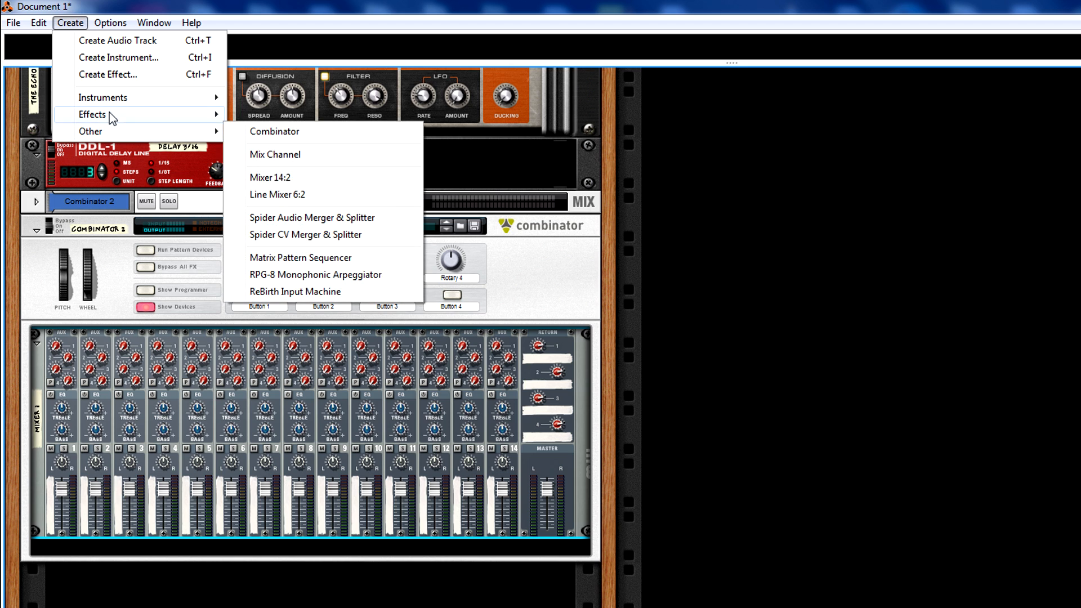
mouse_move(129, 99)
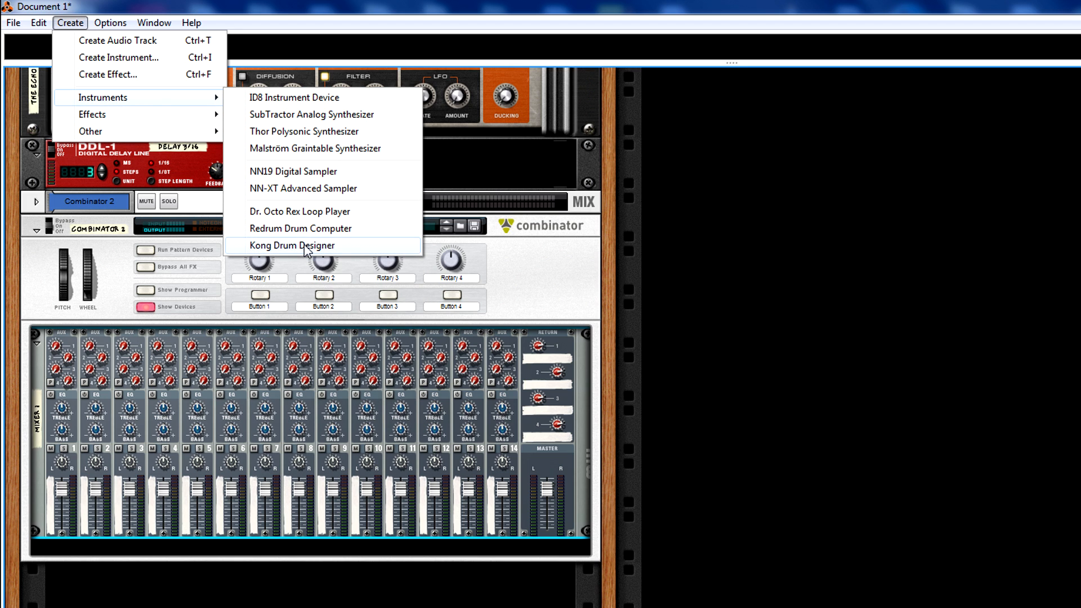
left_click(305, 246)
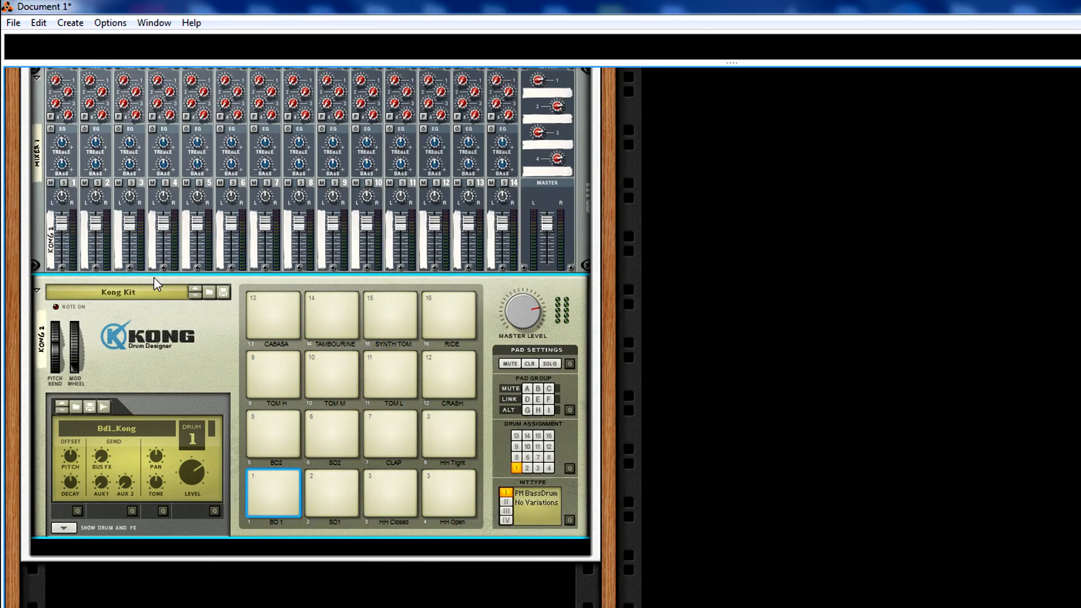
Step: Initialize the patch of the new Kong Drum Designer
right_click(185, 357)
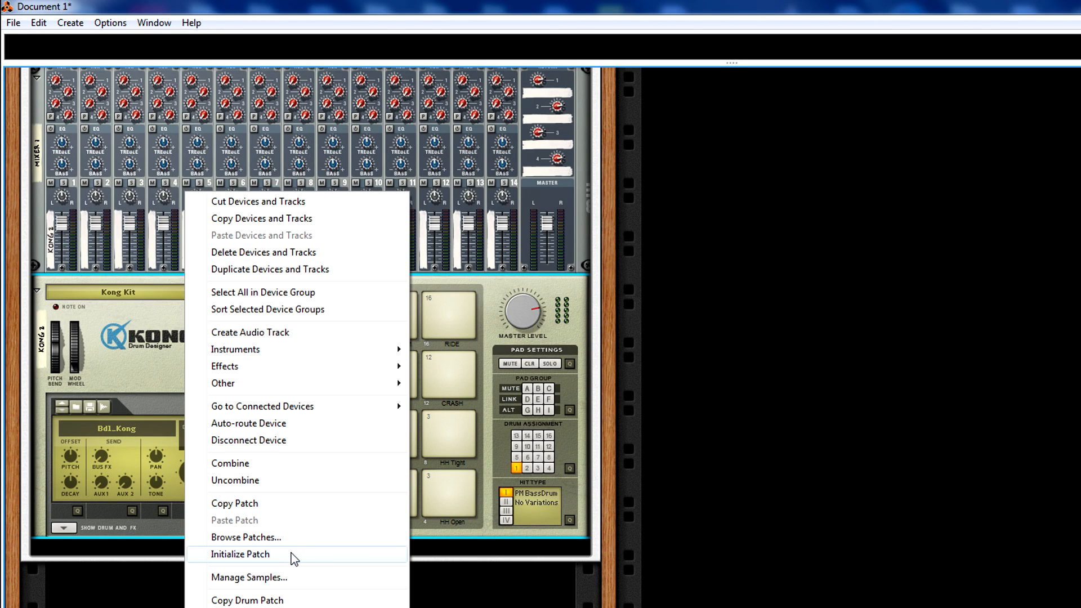
left_click(240, 554)
right_click(194, 349)
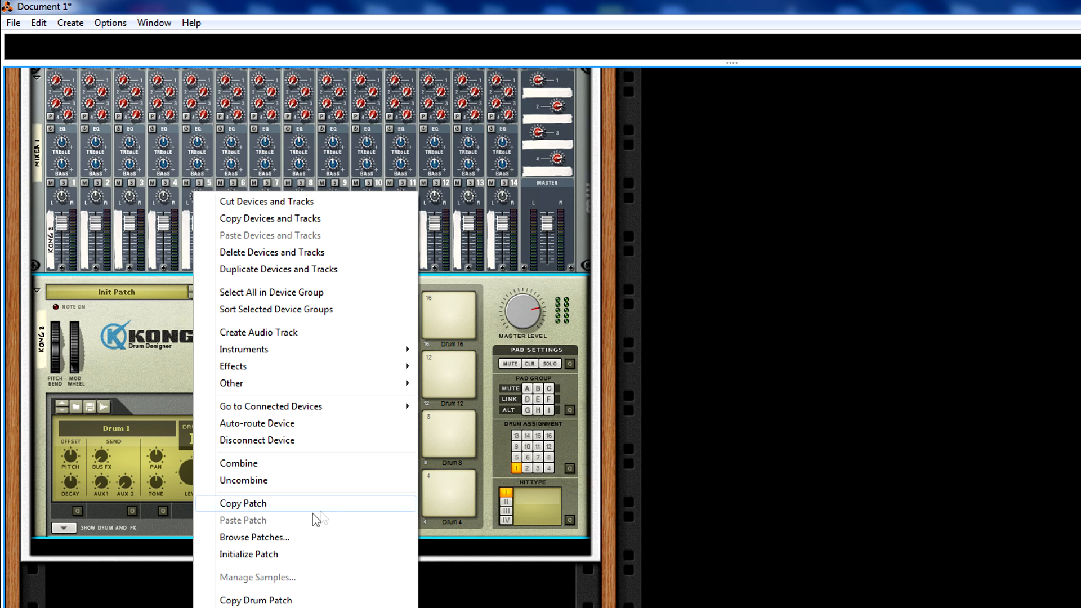
left_click(290, 559)
left_click(72, 528)
left_click(72, 495)
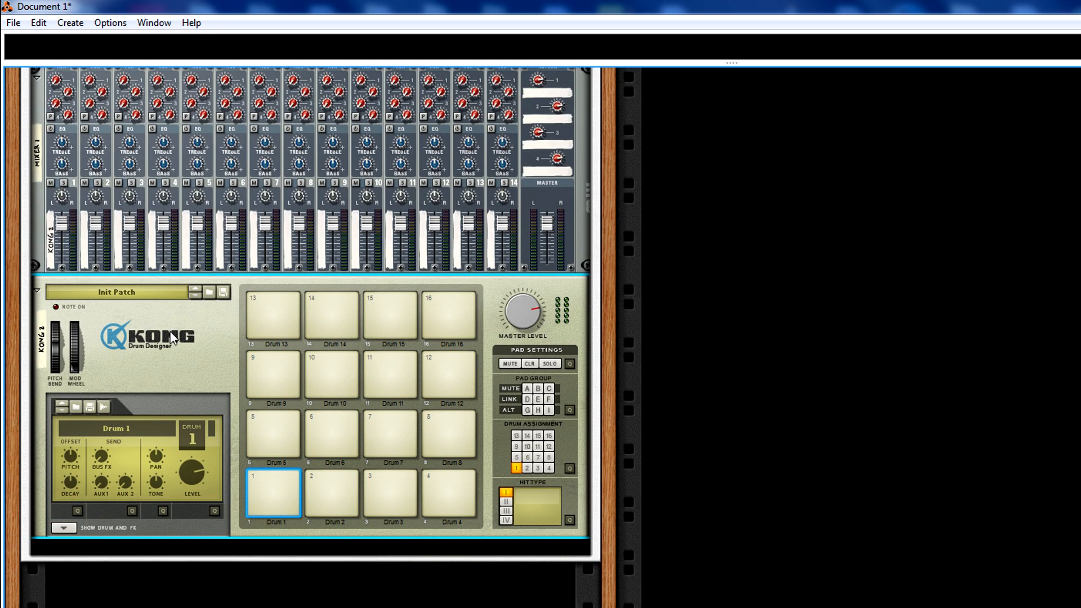
Step: Add an MClass Equalizer below the Kong inside the Combinator
left_click(79, 23)
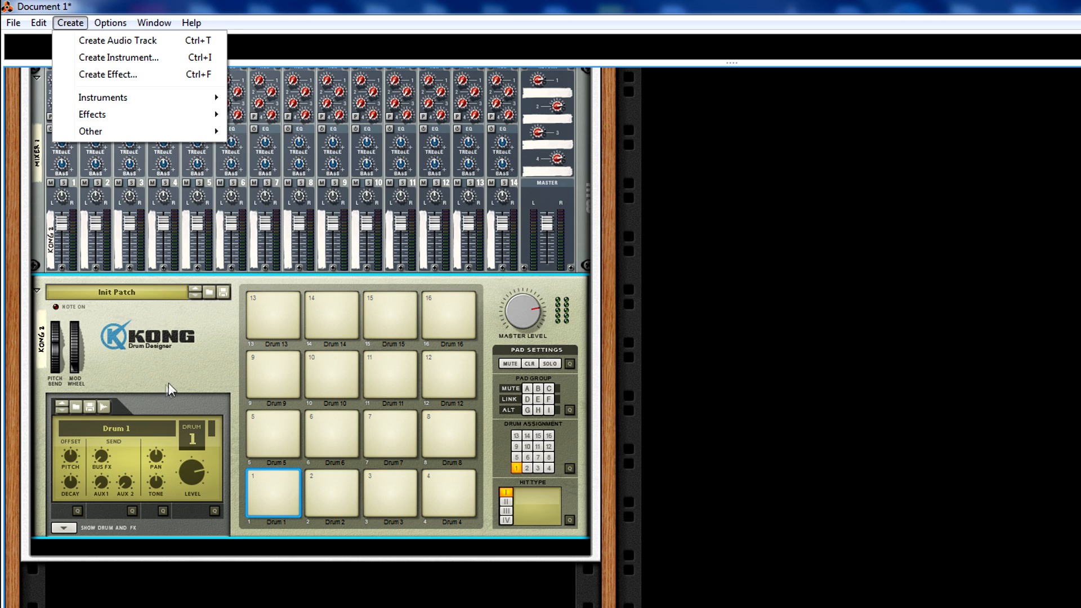
left_click(168, 384)
left_click(78, 24)
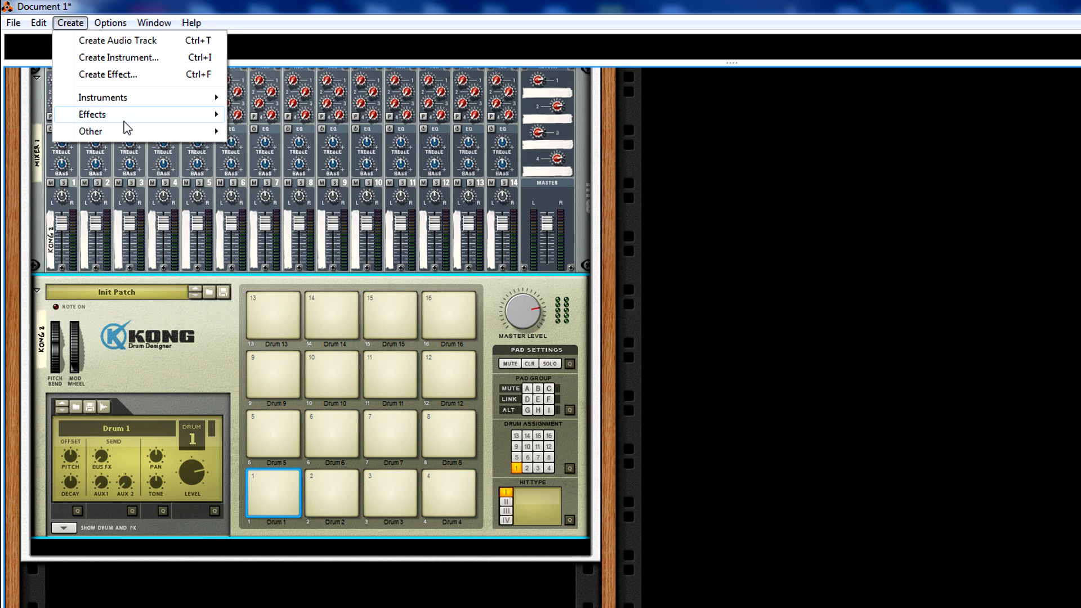
mouse_move(136, 117)
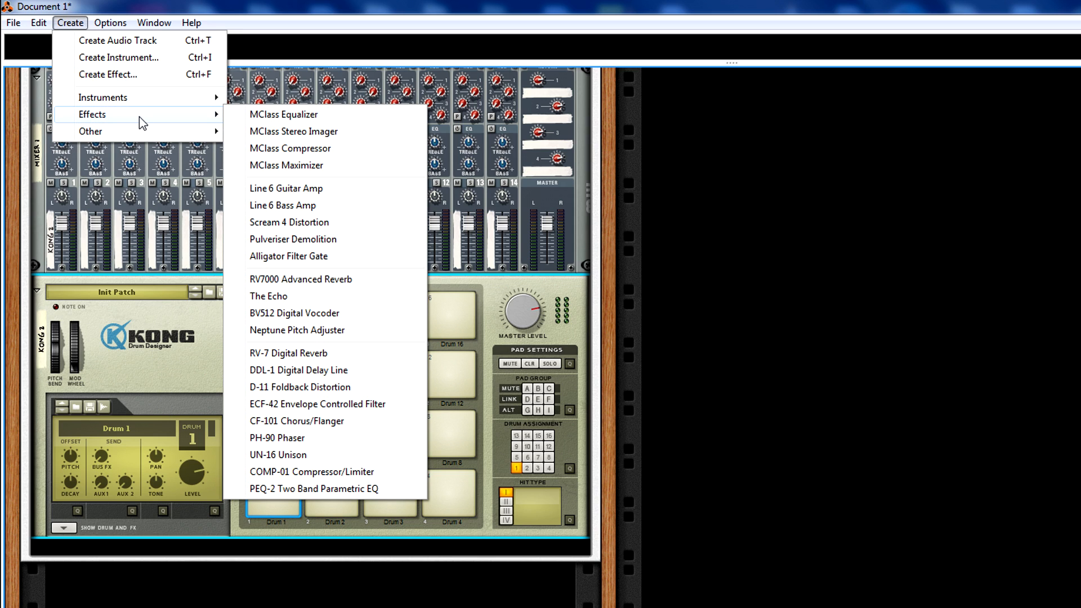
left_click(303, 117)
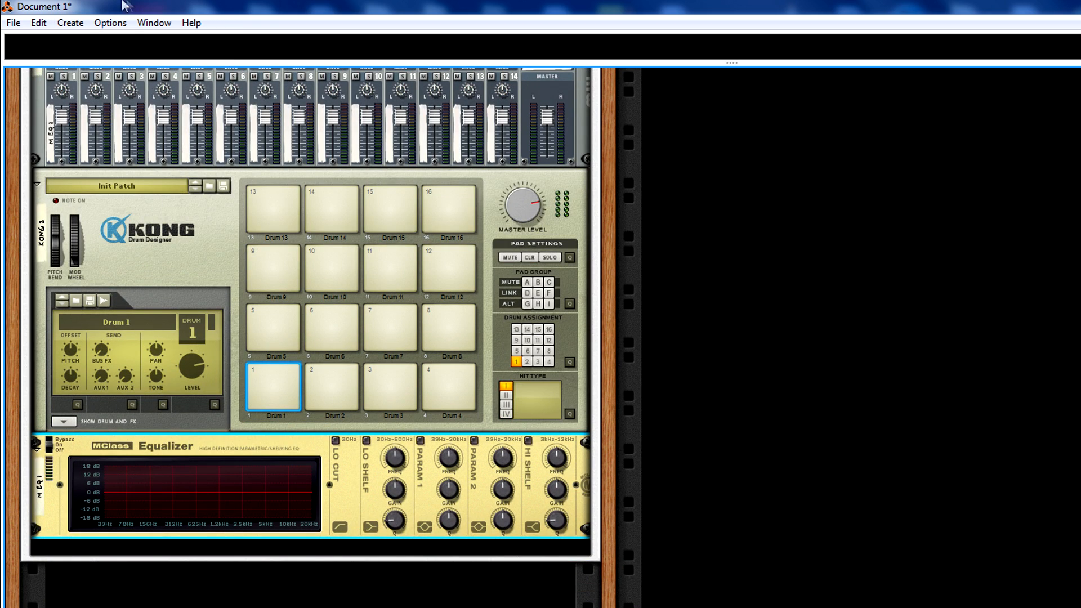
Step: Add an MClass Compressor and an RV7000 Advanced Reverb below the equalizer inside the Combinator
left_click(70, 22)
mouse_move(109, 116)
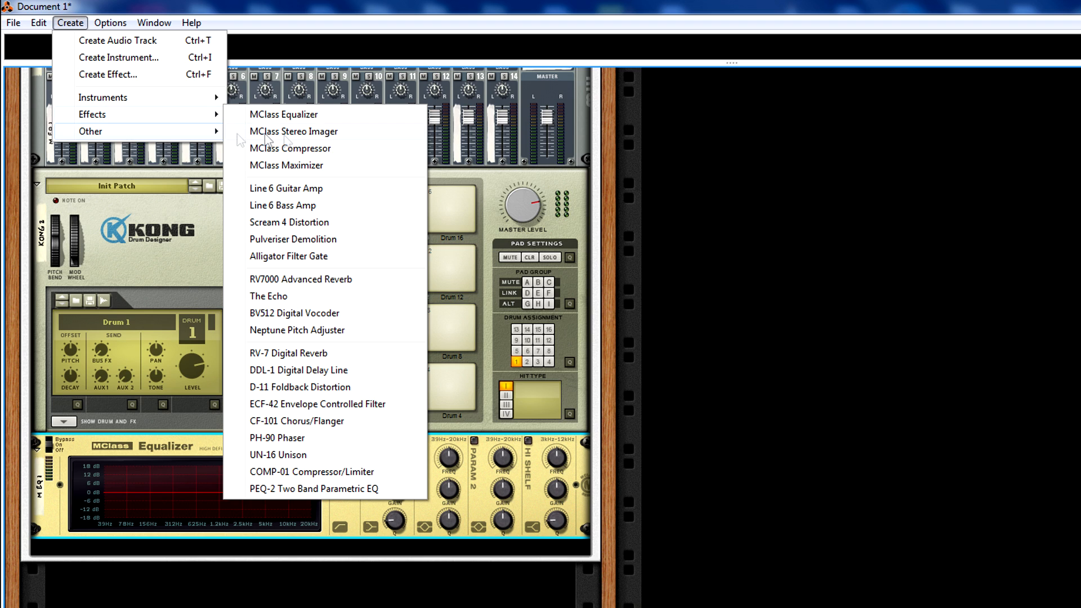
left_click(328, 145)
left_click(69, 22)
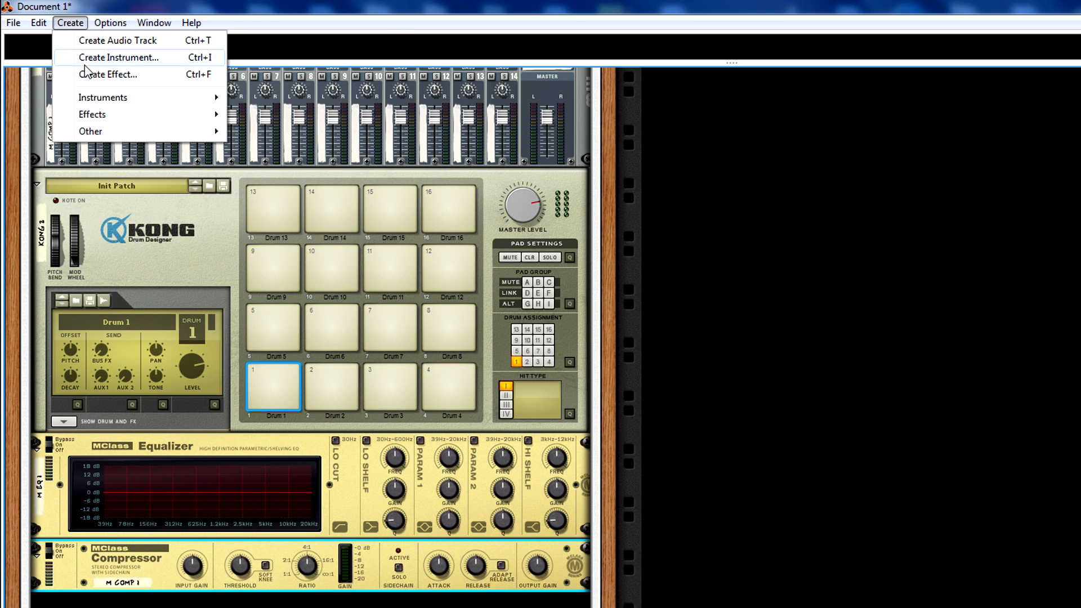
mouse_move(115, 114)
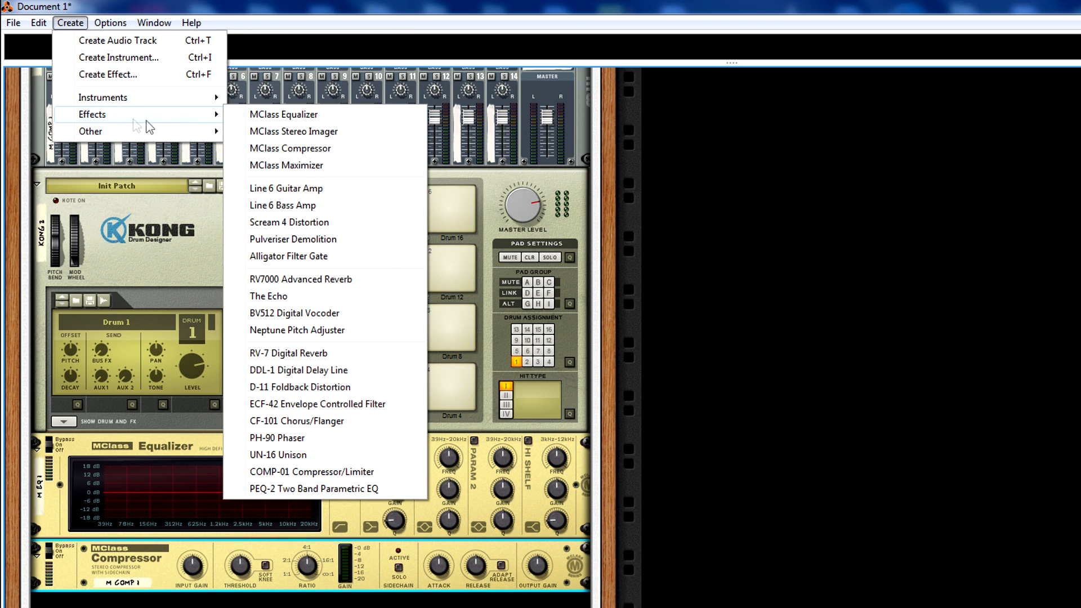
left_click(328, 280)
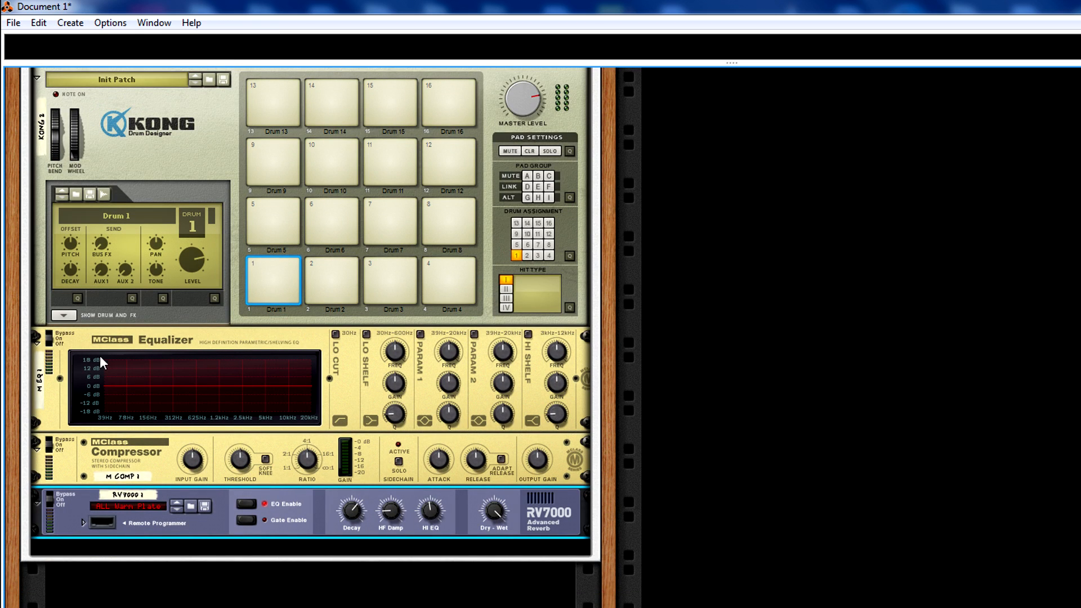
Step: Select the equalizer, compressor and RV7000 reverb together and duplicate this effects chain three times below itself
left_click(49, 370)
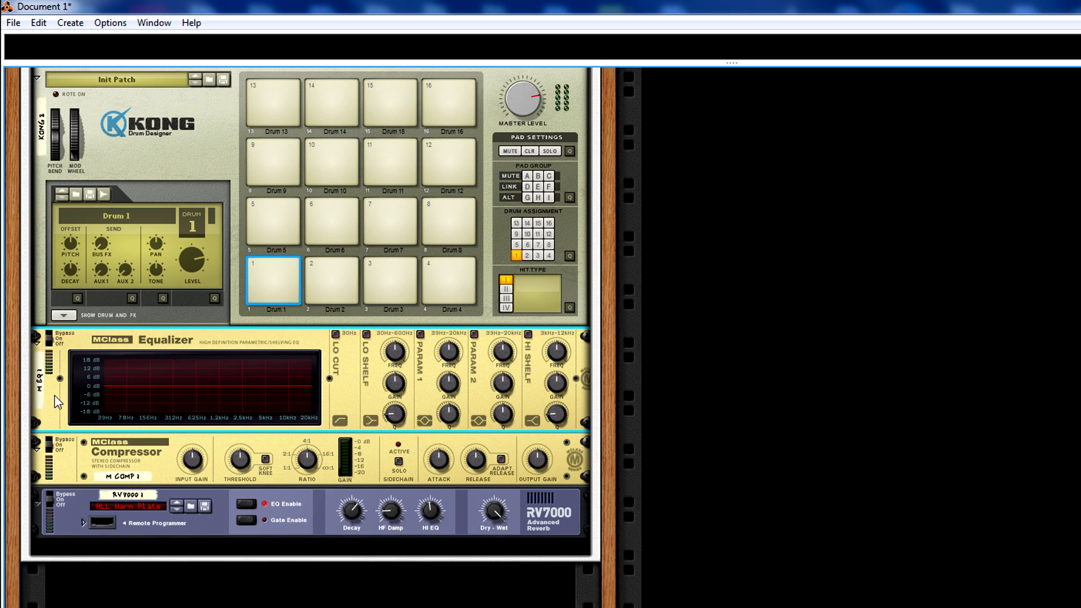
left_click(62, 460, "shift")
left_click(76, 508, "shift")
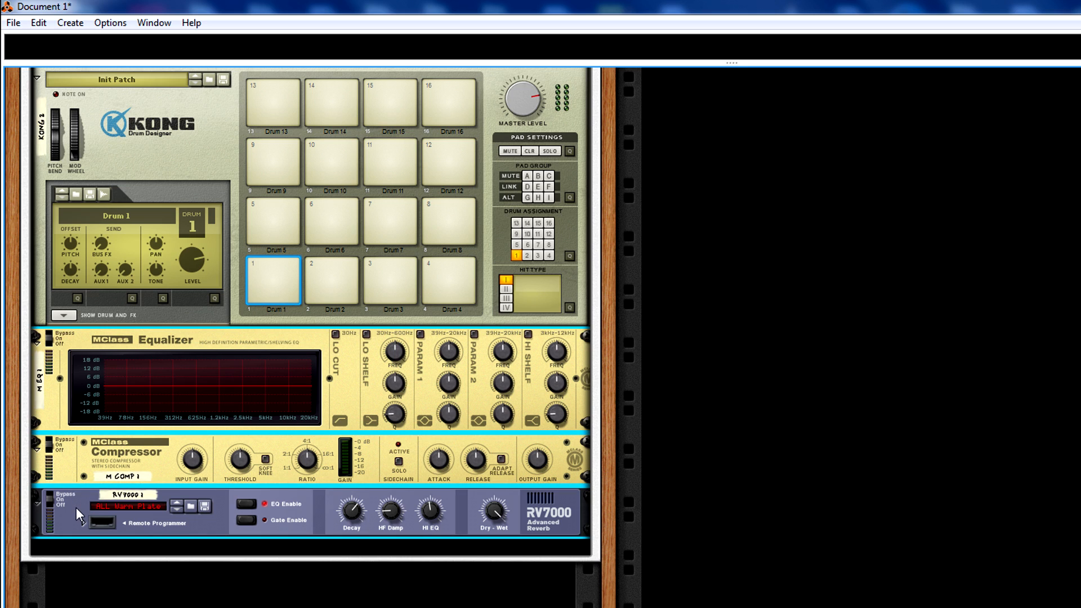
right_click(98, 401)
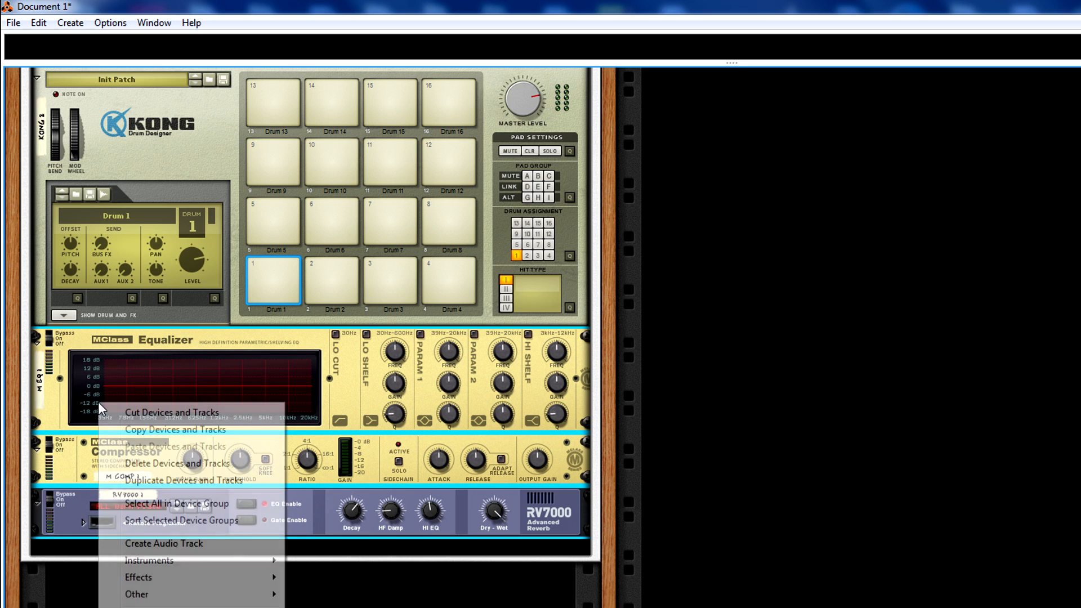
left_click(187, 480)
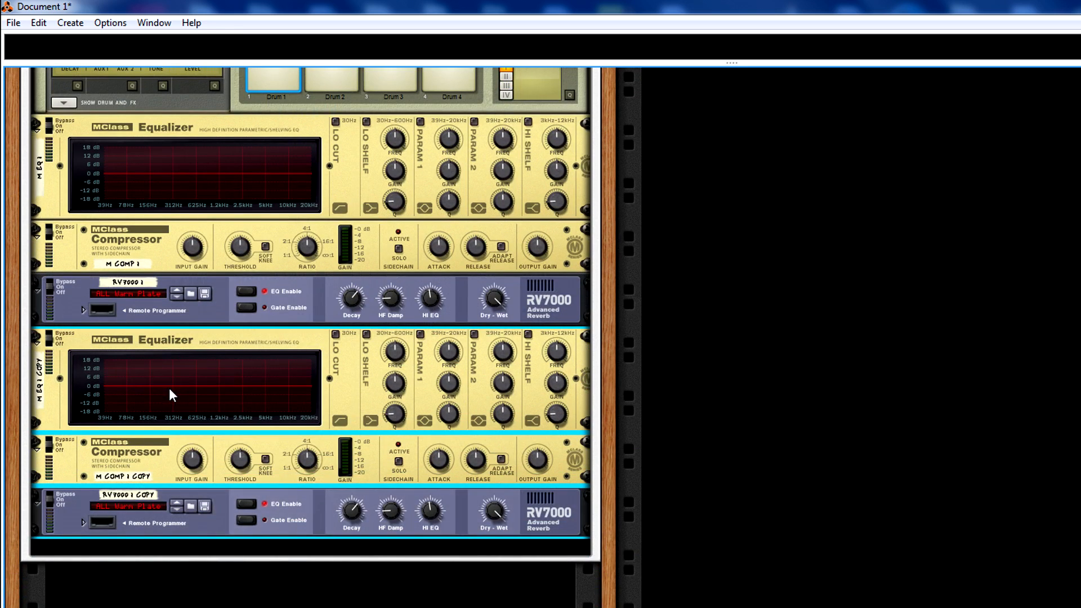
right_click(168, 387)
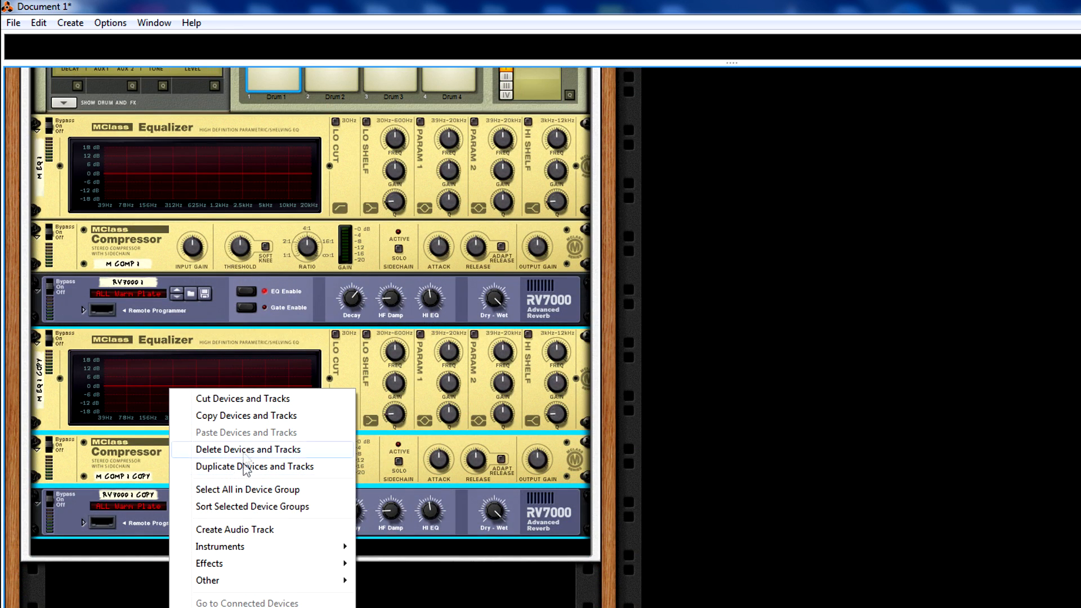
left_click(242, 468)
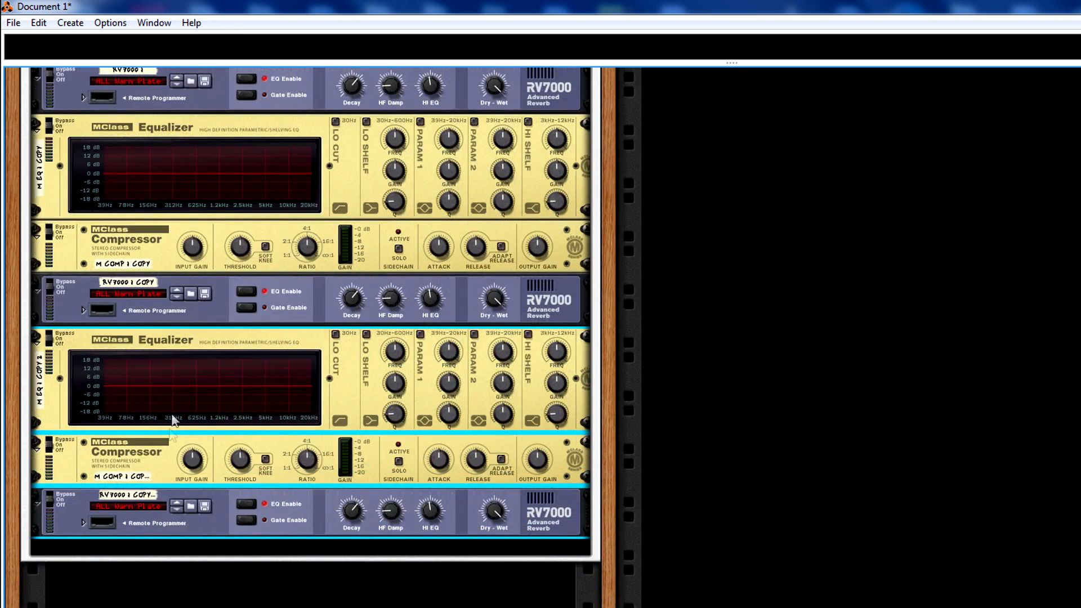
right_click(178, 421)
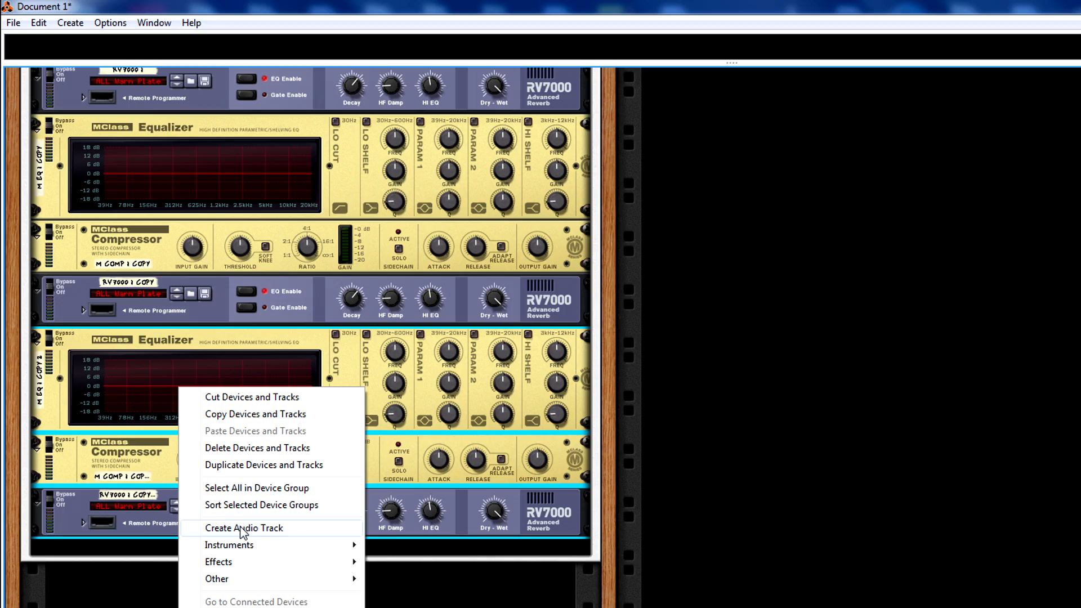
left_click(253, 464)
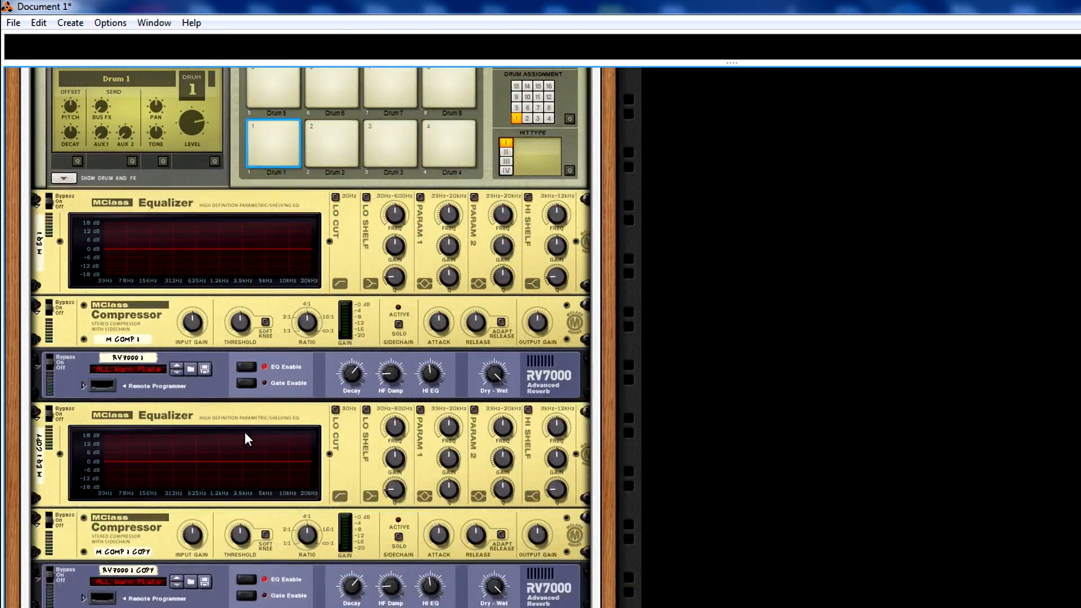
Step: Examine the duplicated effects chains and the rear cabling between the mixer, the Kong and the first effects chain
scroll(246, 432, "up", 1)
scroll(244, 432, "down", 4)
scroll(160, 300, "down", 1)
scroll(165, 299, "up", 6)
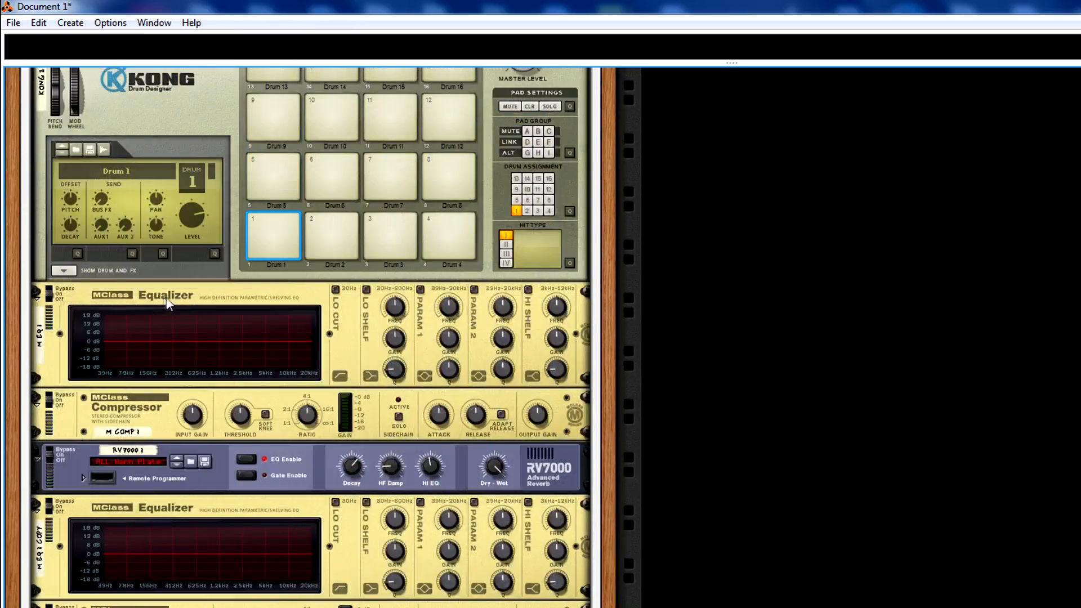
scroll(168, 298, "up", 4)
scroll(168, 296, "down", 2)
key("Tab")
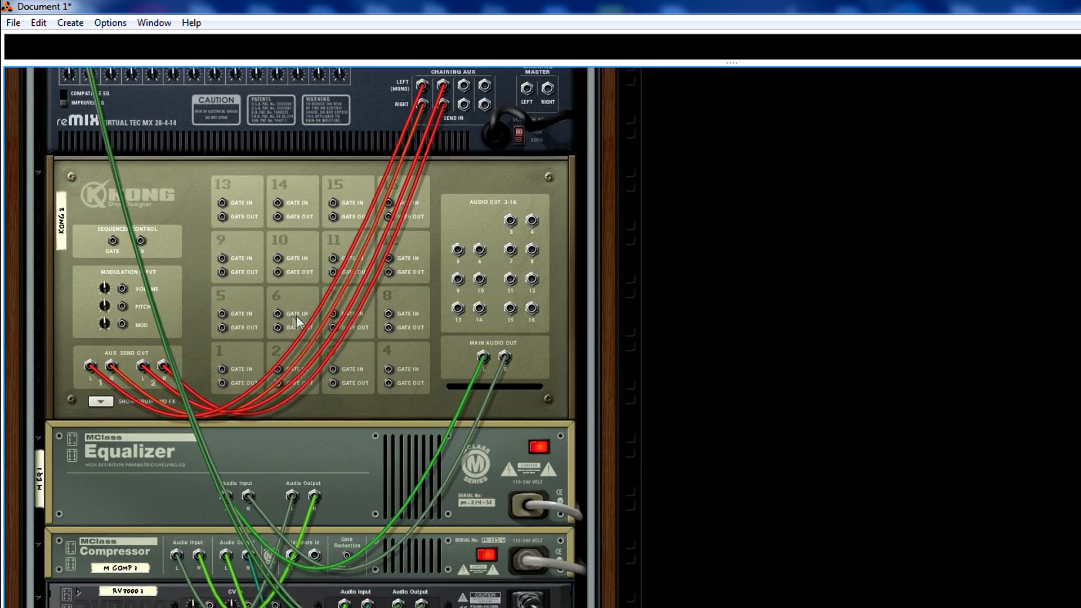
scroll(298, 322, "down", 2)
scroll(274, 398, "up", 4)
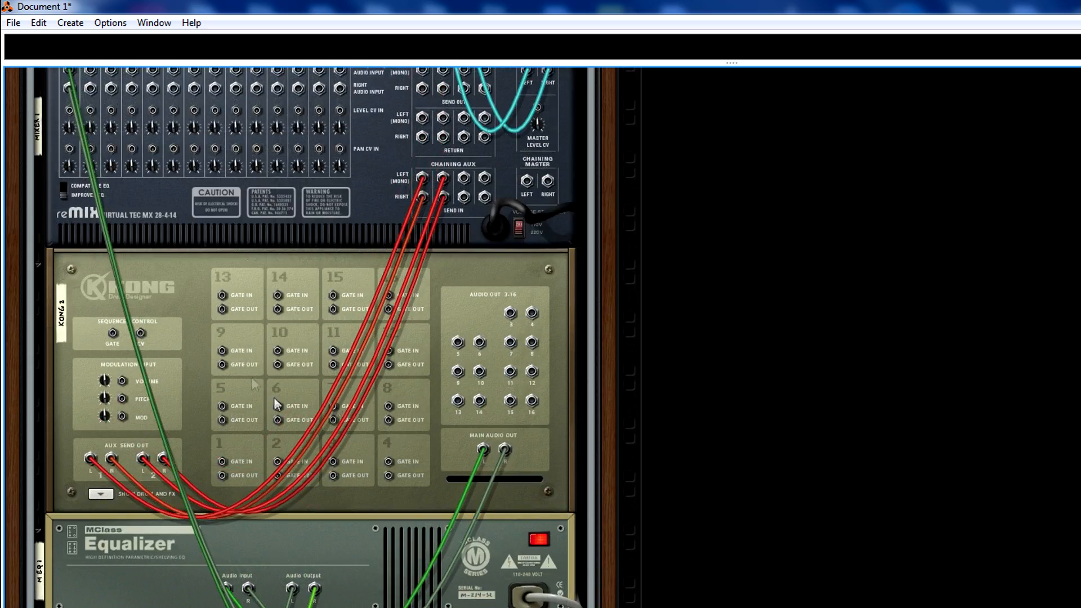
scroll(244, 277, "up", 5)
scroll(258, 310, "down", 9)
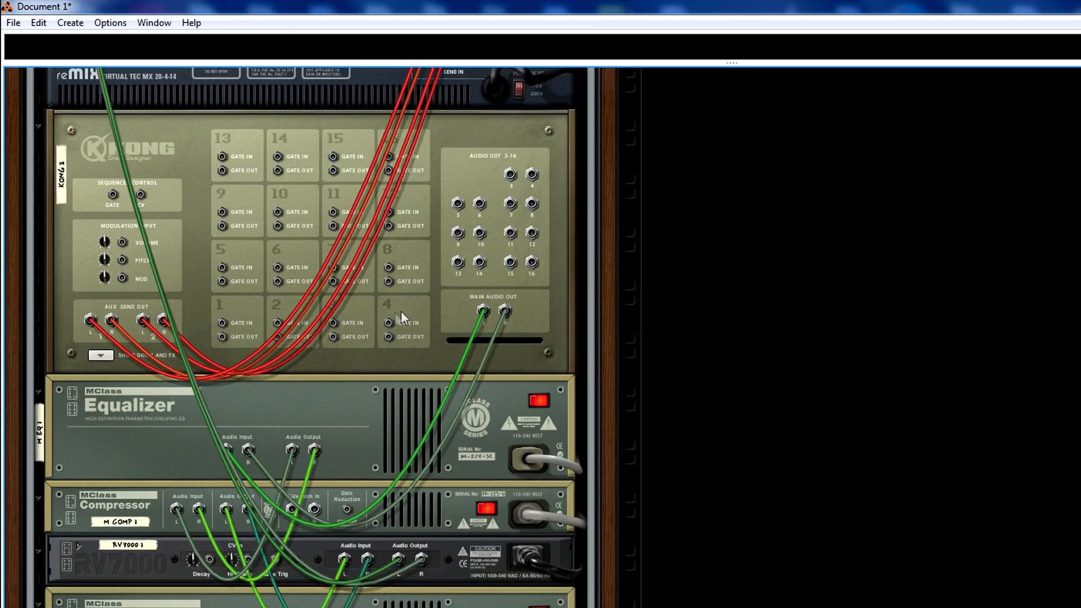
scroll(401, 311, "up", 1)
scroll(399, 336, "down", 2)
scroll(465, 220, "up", 1)
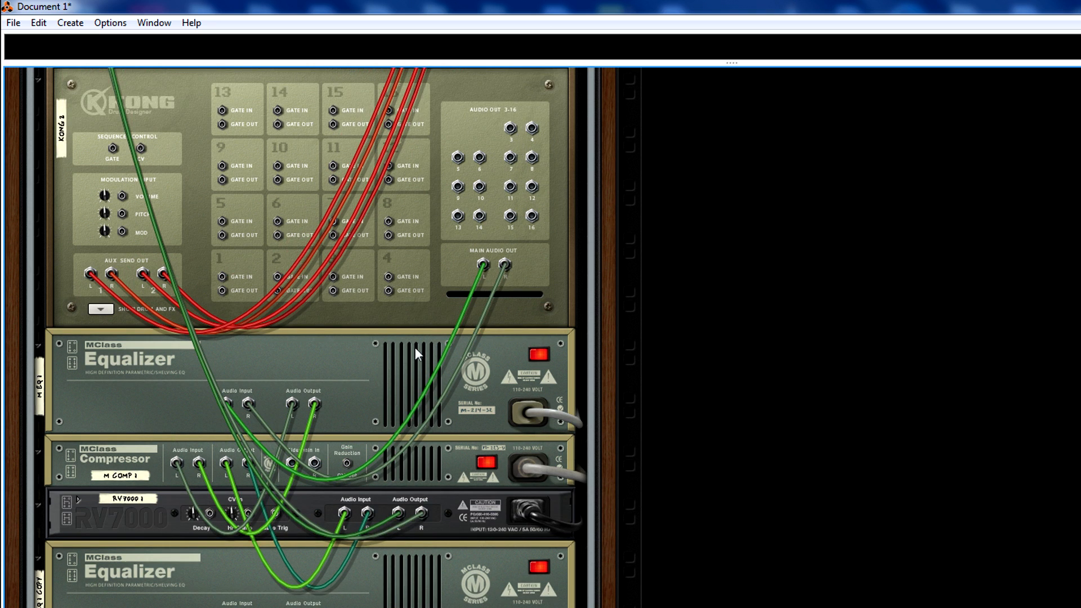
Step: Rename the first equalizer below the Kong as BD EQ
key("Tab")
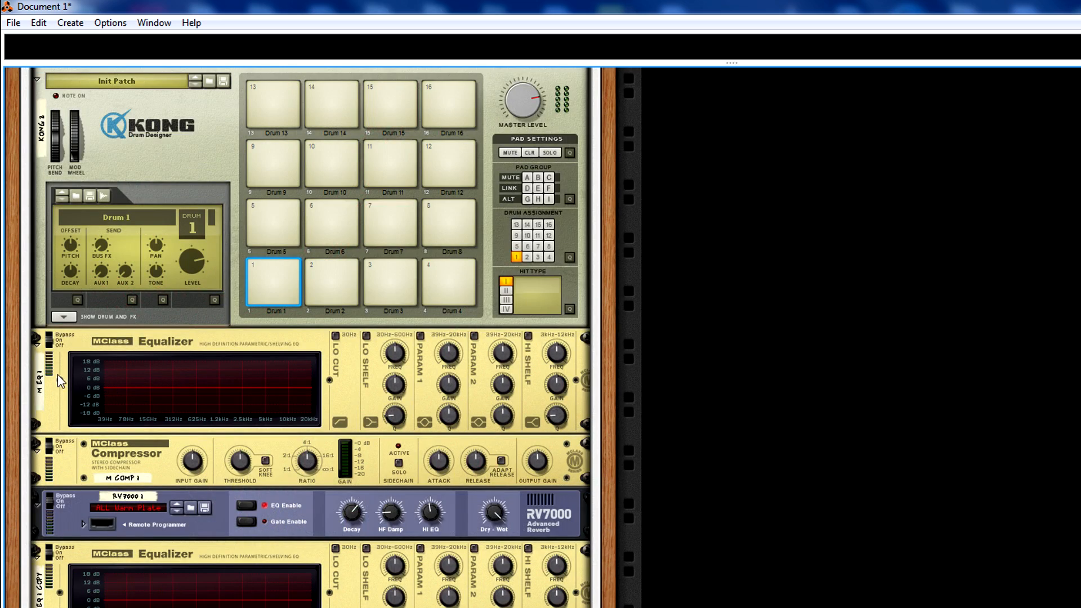
double_click(41, 386)
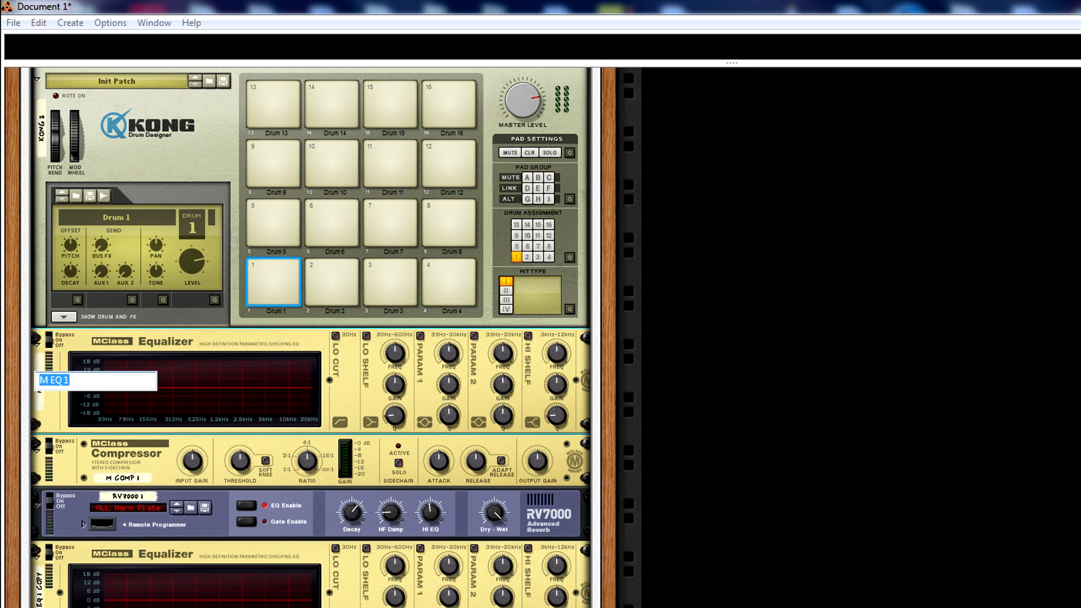
type("BD EQ")
key("Return")
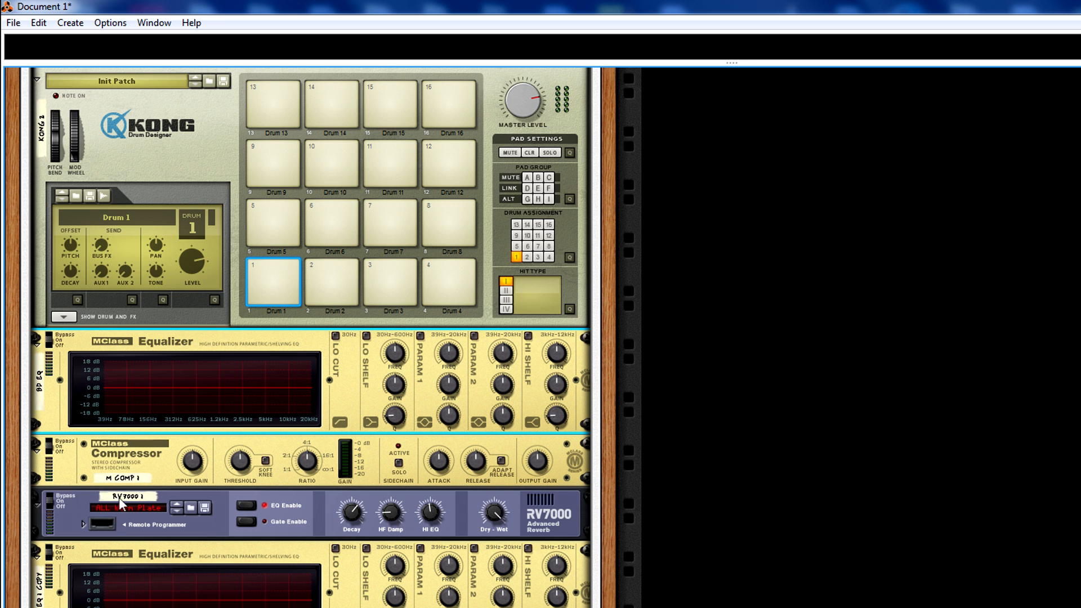
Step: Cable the Kong's audio outputs 3 and 4 to the audio inputs of the second equalizer
key("Tab")
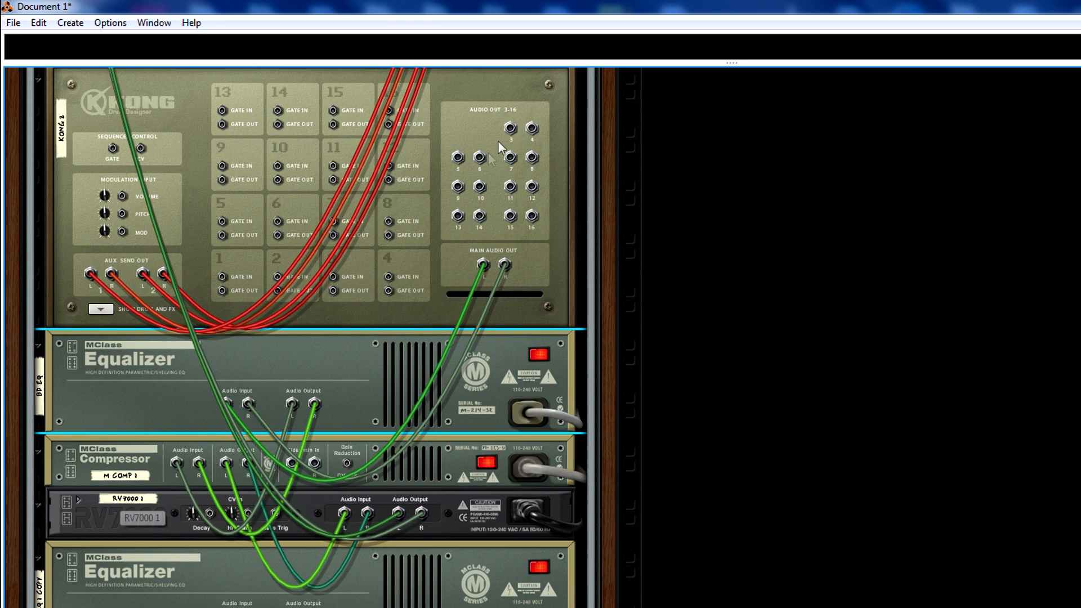
scroll(207, 552, "down", 1)
scroll(462, 199, "up", 1)
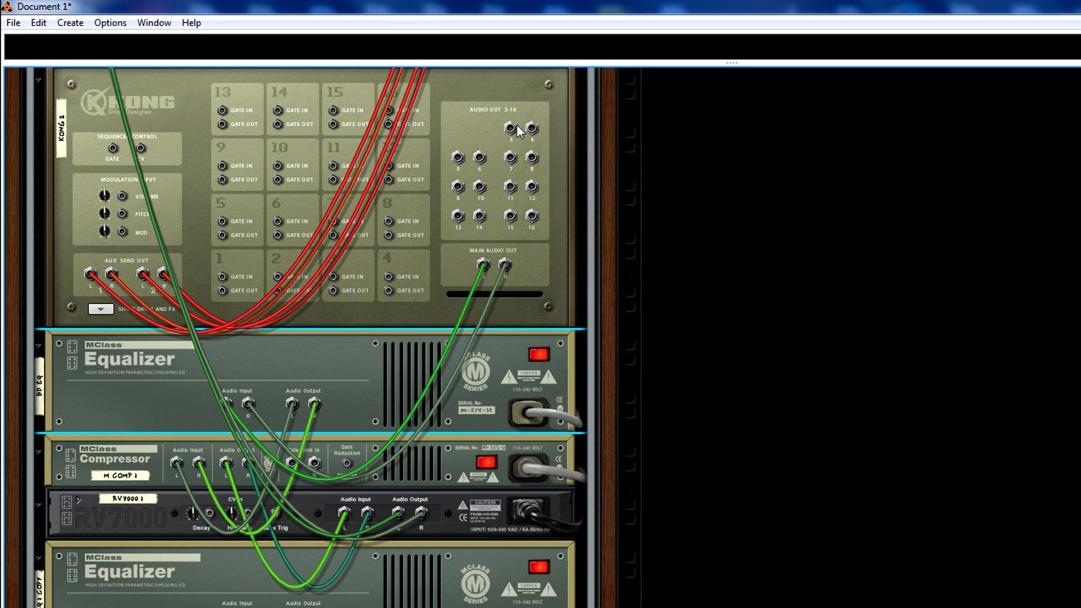
left_click_drag(514, 129, 228, 572)
Step: Rename the second equalizer as SNARE
key("Tab")
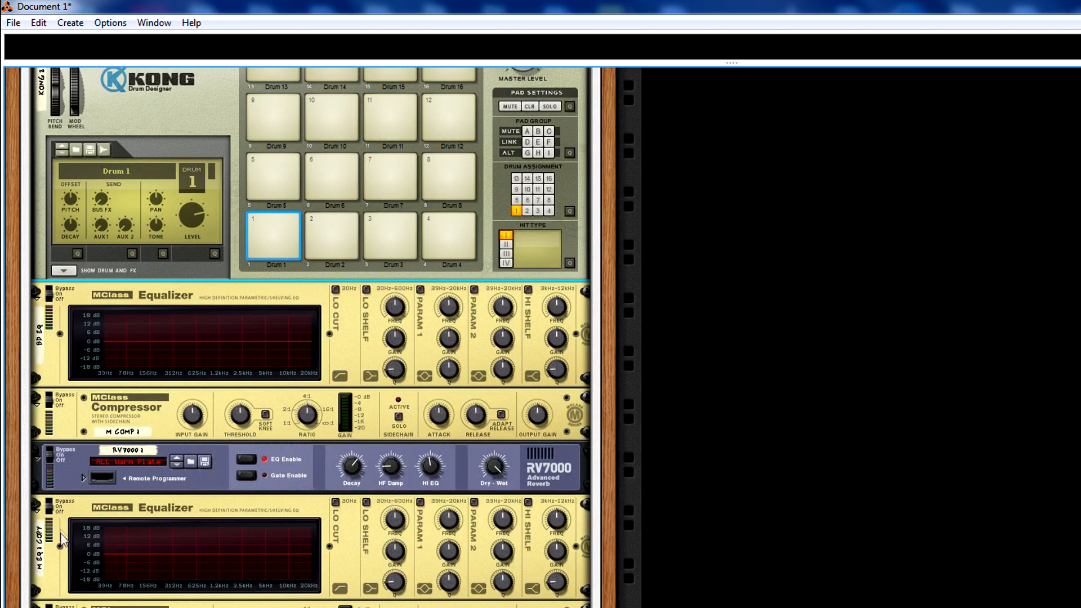
left_click(45, 544)
double_click(33, 542)
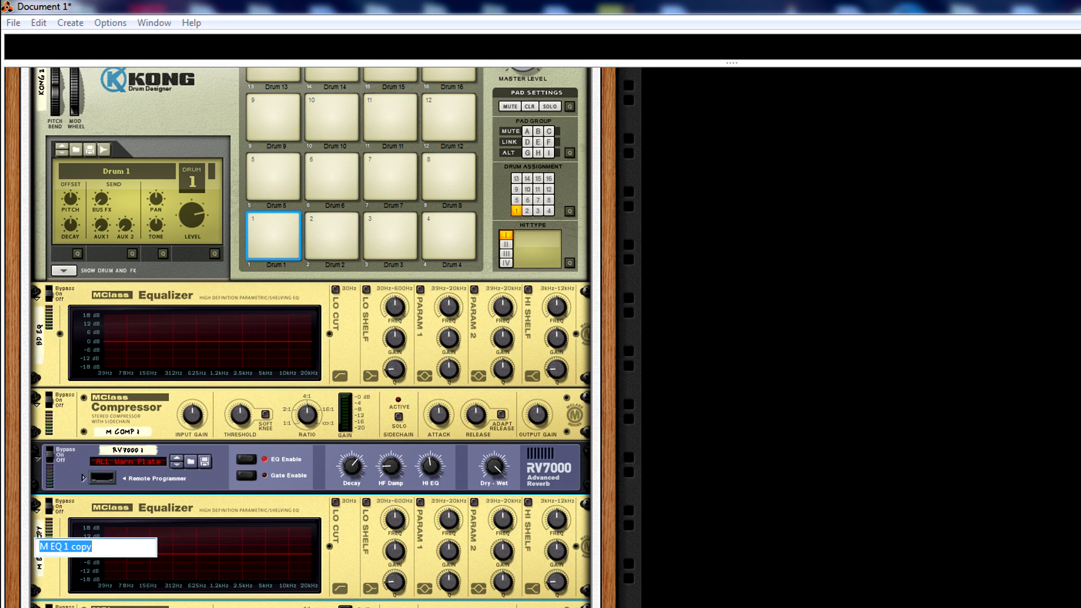
type("SNARE")
key("Return")
Step: Cable the Kong's audio outputs 5 and 6 to the audio inputs of the third equalizer
key("Tab")
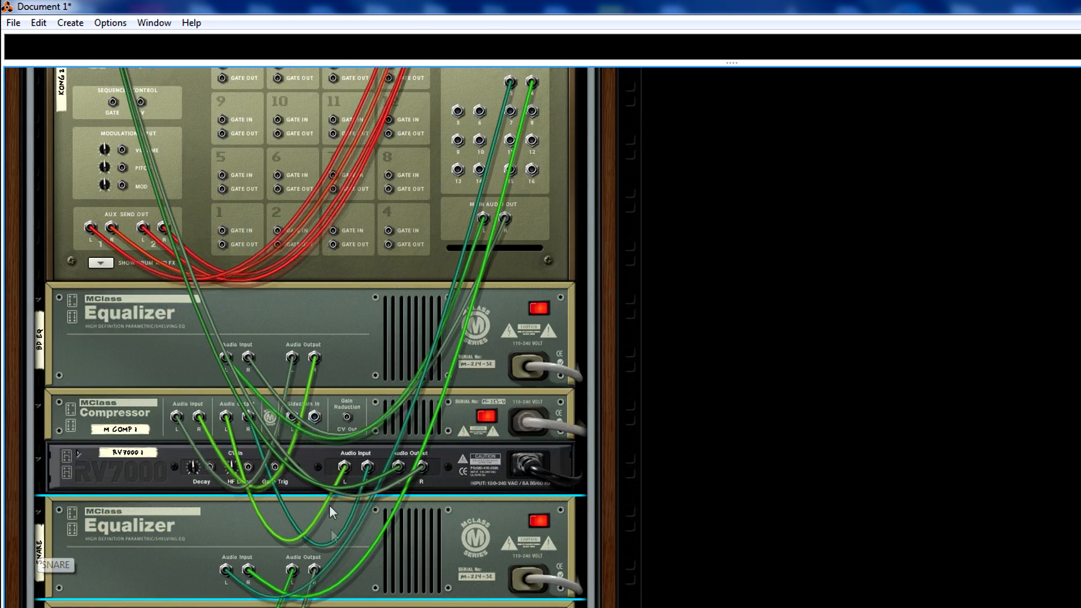
scroll(307, 436, "up", 5)
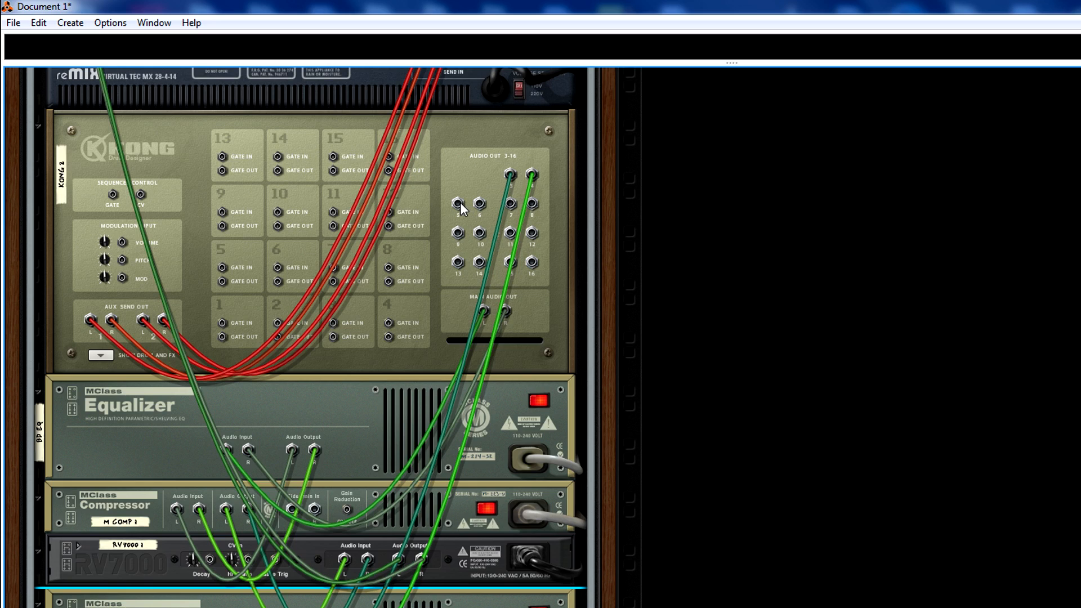
left_click_drag(459, 203, 226, 551)
scroll(292, 408, "down", 7)
scroll(225, 529, "down", 2)
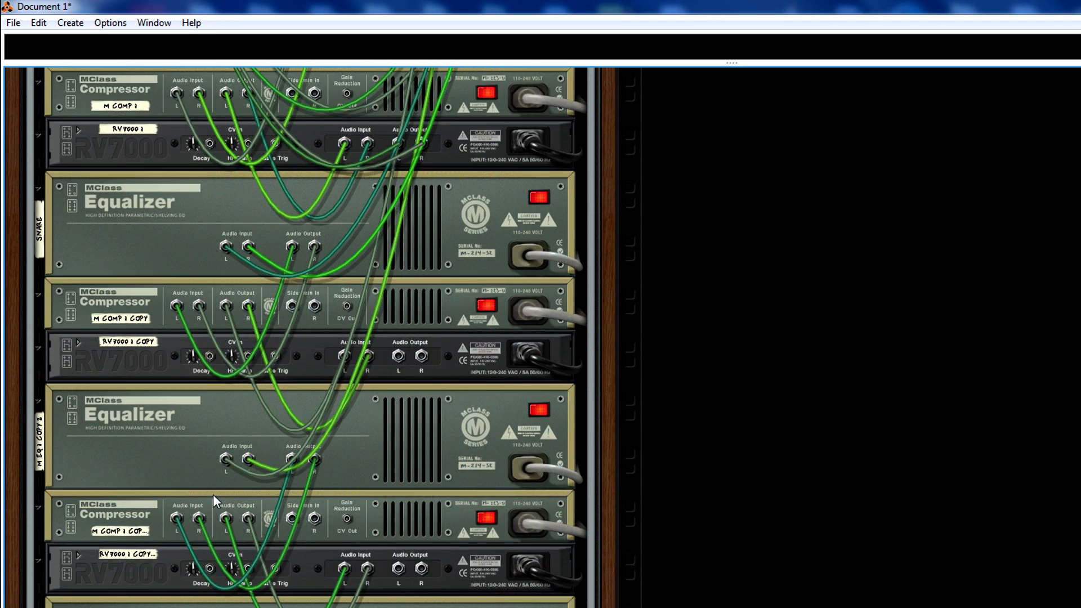
Step: Rename the third equalizer as HATS
key("Tab")
double_click(41, 447)
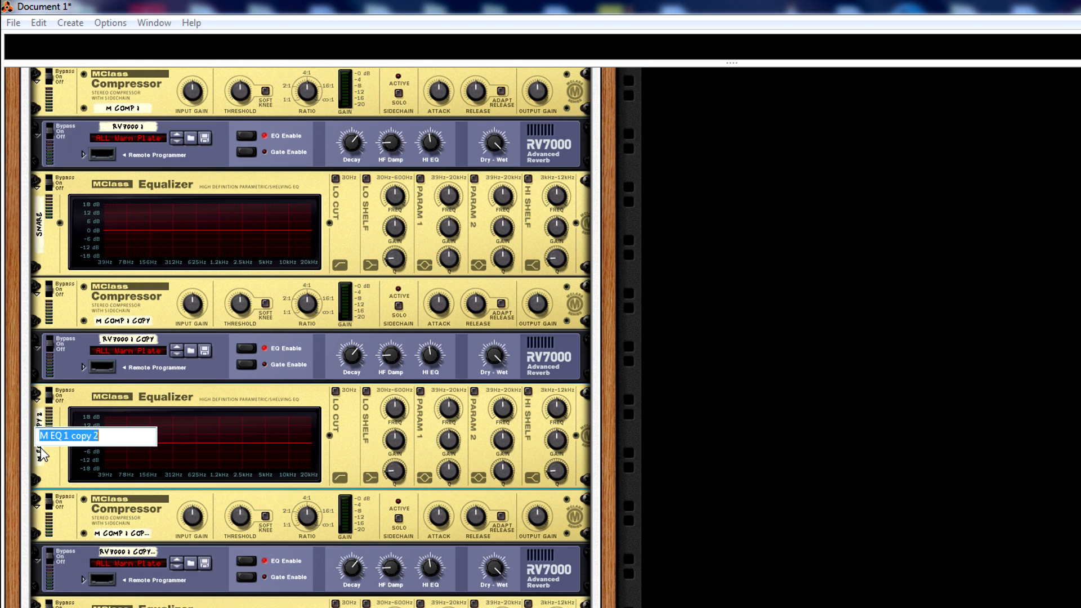
type("HATS")
left_click(119, 426)
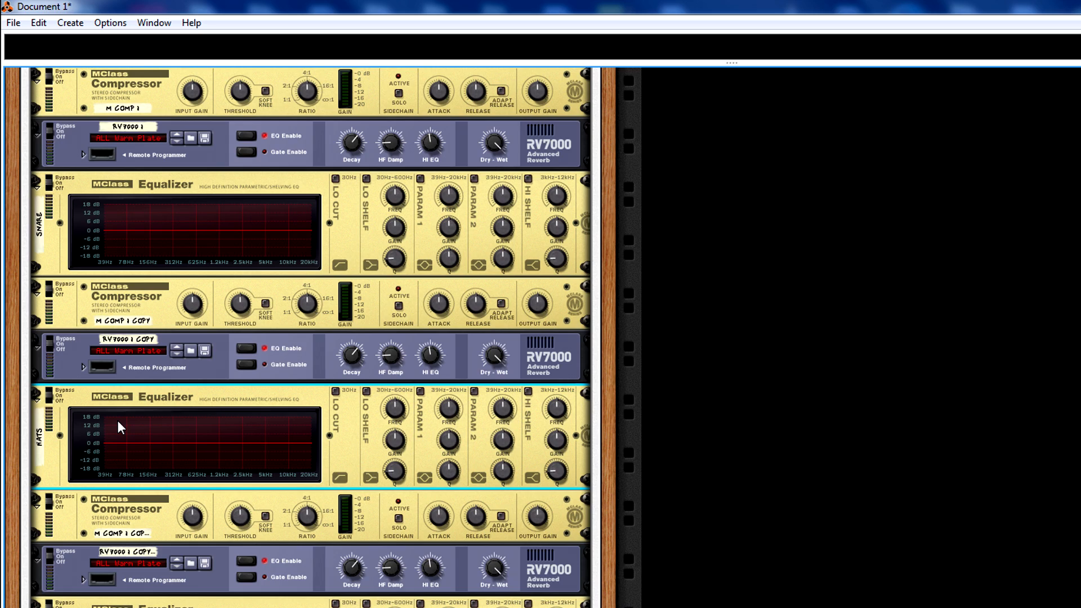
Step: Cable the Kong's audio outputs 7 and 8 to the audio inputs of the fourth equalizer
key("Tab")
scroll(417, 296, "up", 10)
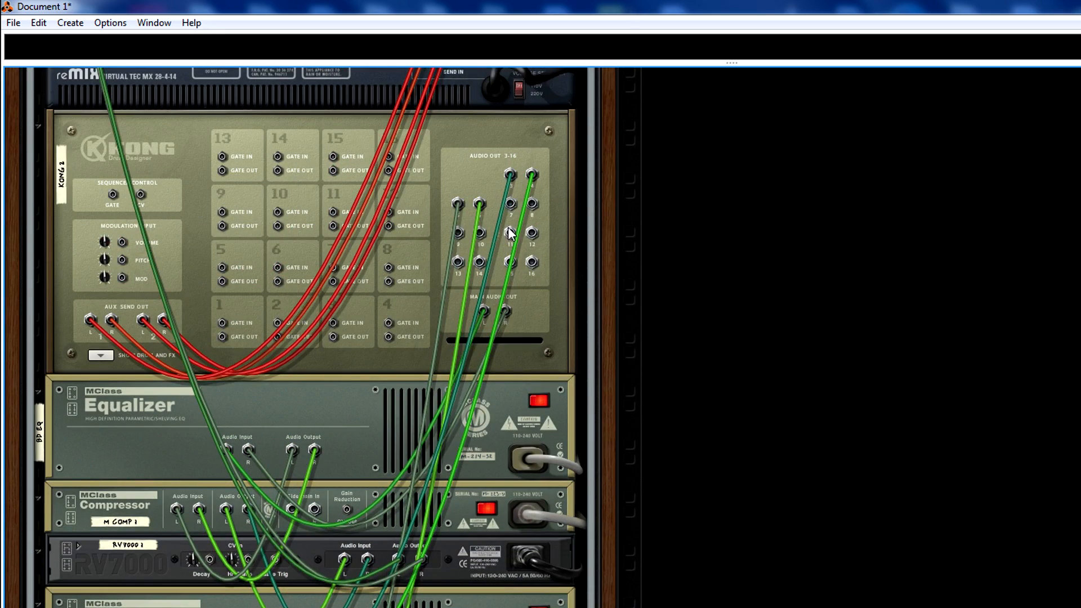
left_click_drag(511, 208, 227, 442)
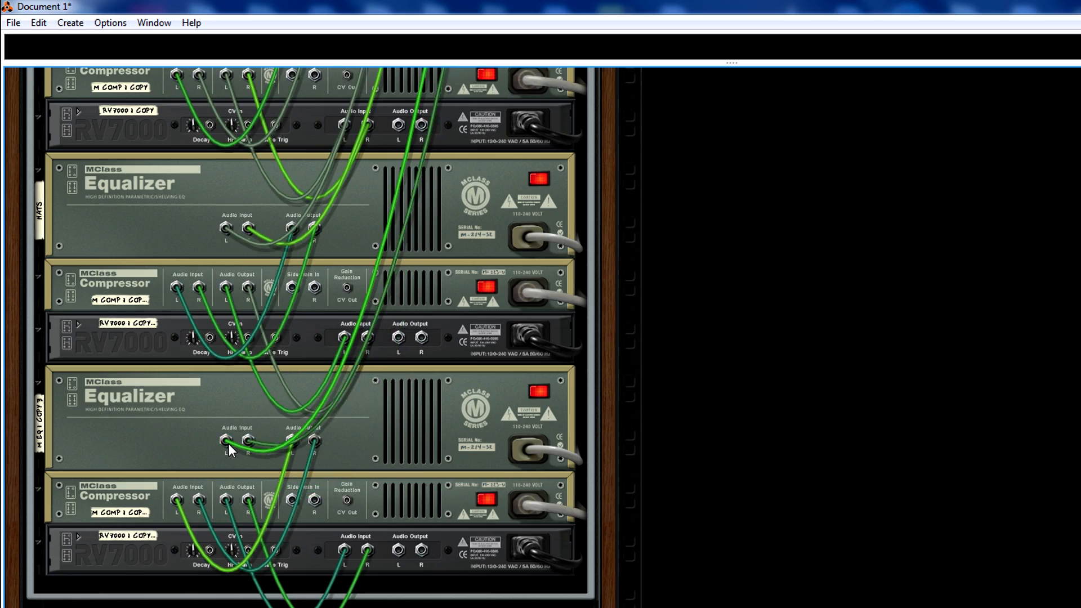
Step: Rename the fourth equalizer as CRASH
key("Tab")
scroll(313, 356, "up", 5)
scroll(316, 277, "down", 5)
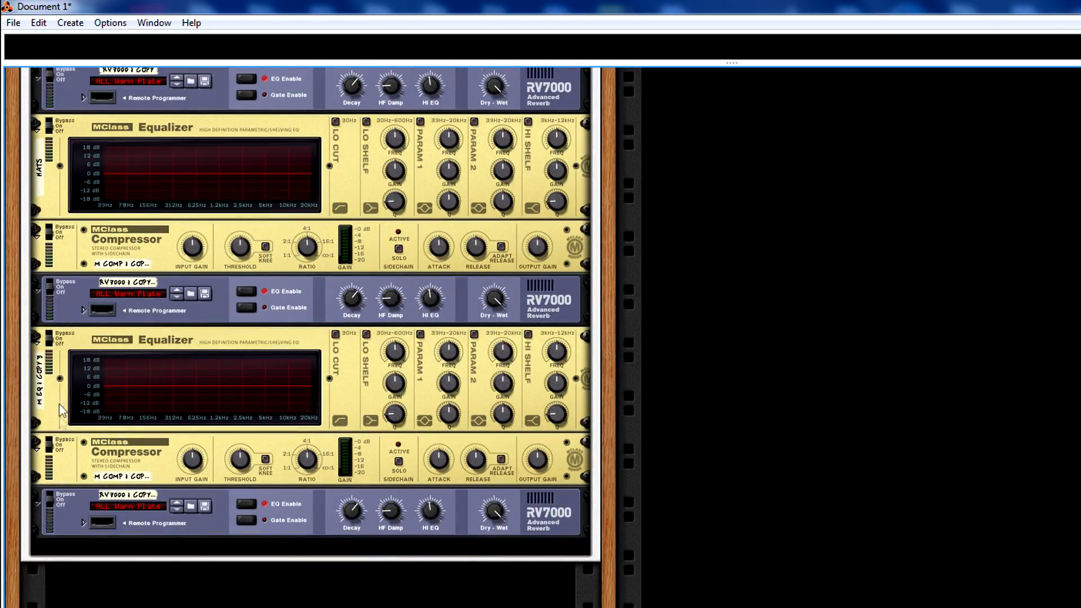
double_click(41, 387)
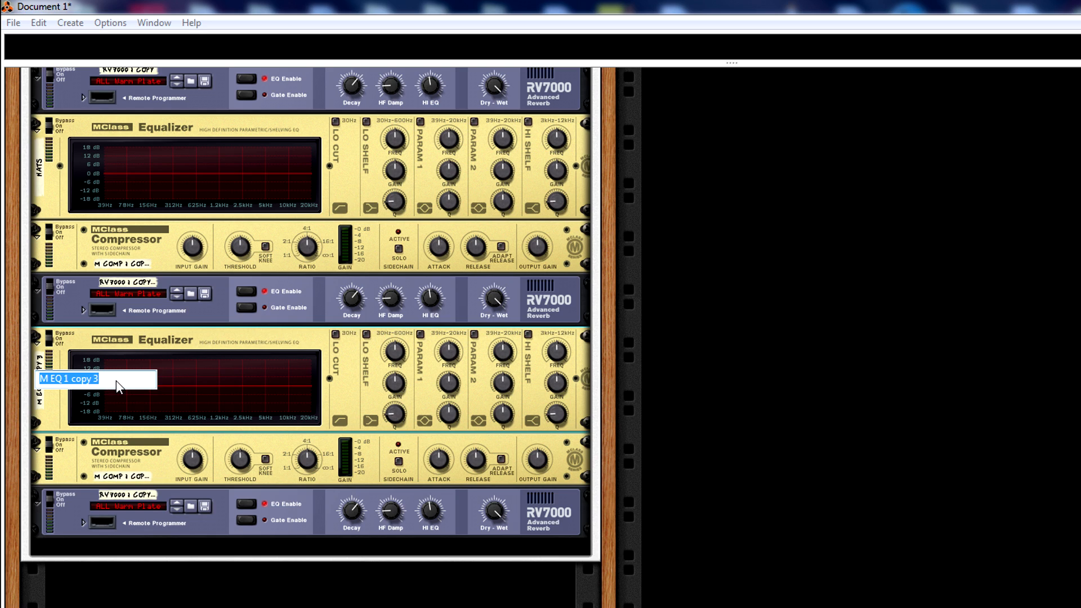
type("CRASH#")
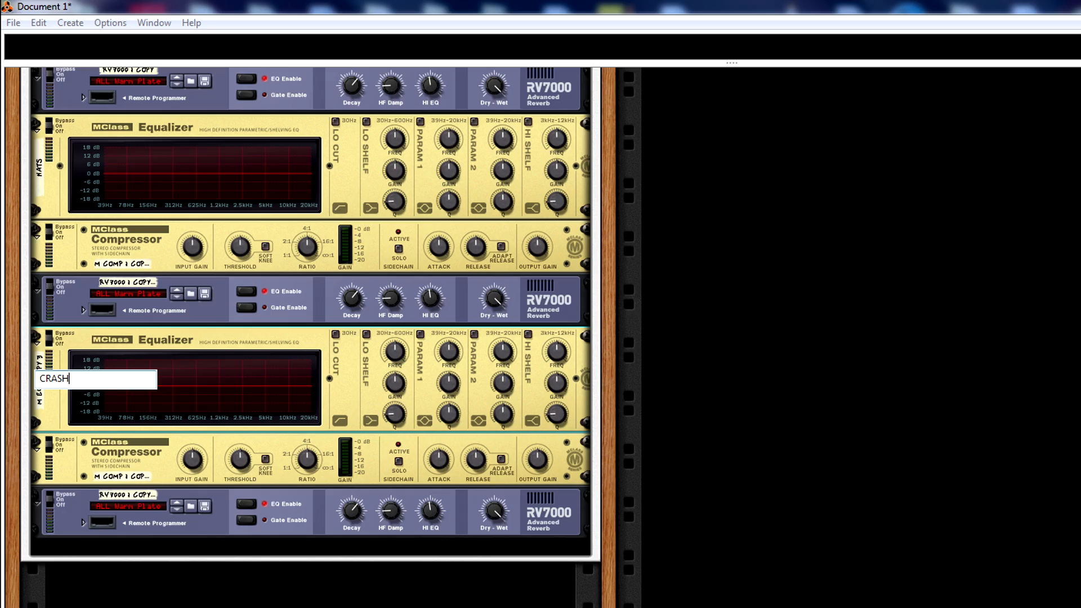
key("Return")
Step: Show the Kong's drum and FX section and load an NN-Nano Sampler as the drum module for Drum 1
scroll(116, 380, "up", 10)
scroll(282, 376, "up", 5)
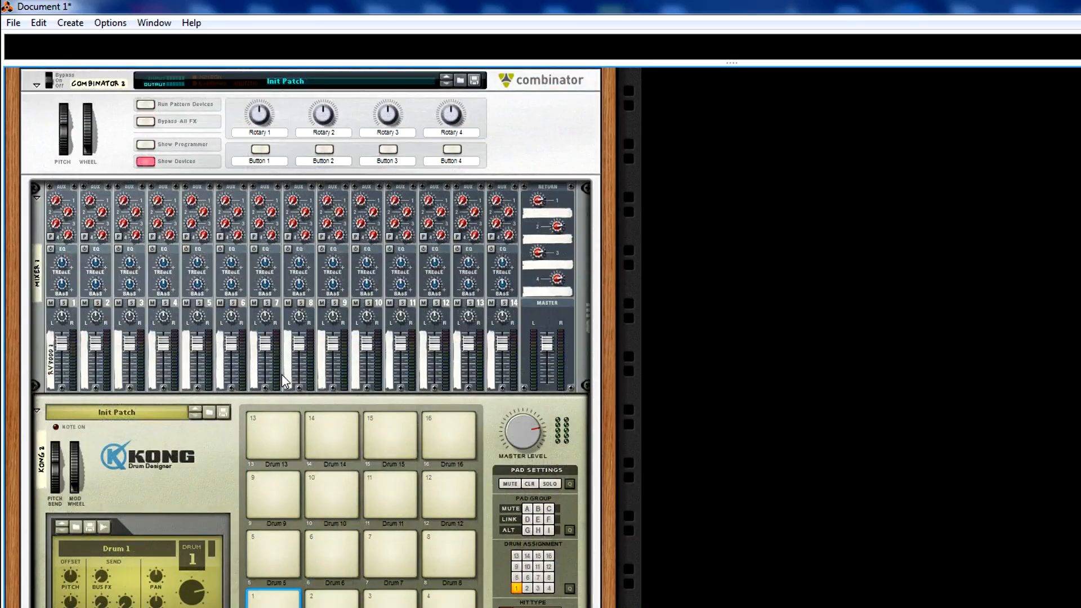
scroll(219, 423, "up", 4)
scroll(216, 420, "down", 3)
scroll(220, 421, "down", 3)
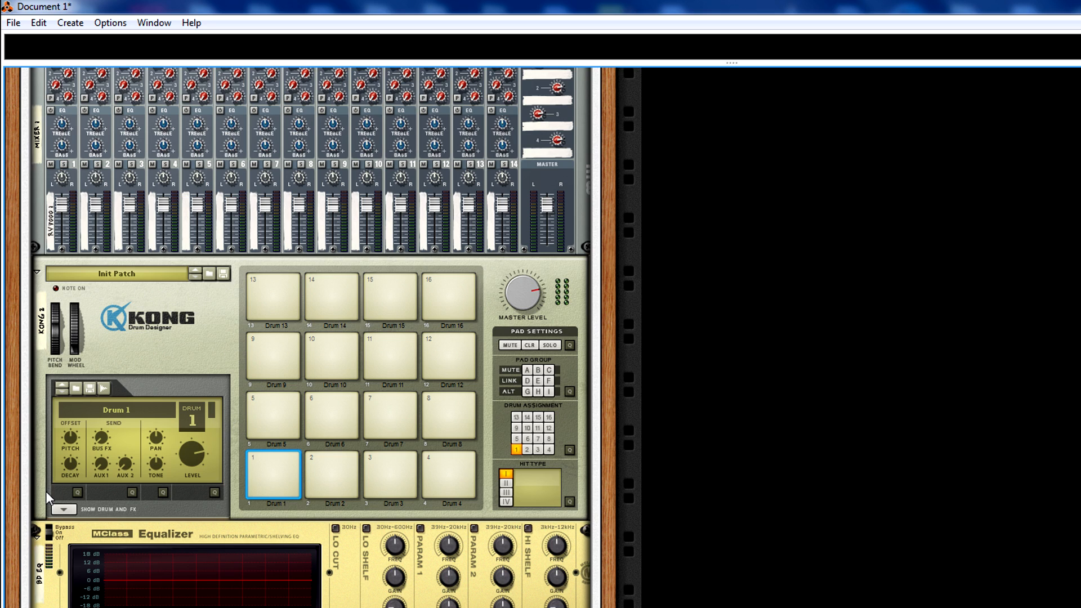
left_click(63, 509)
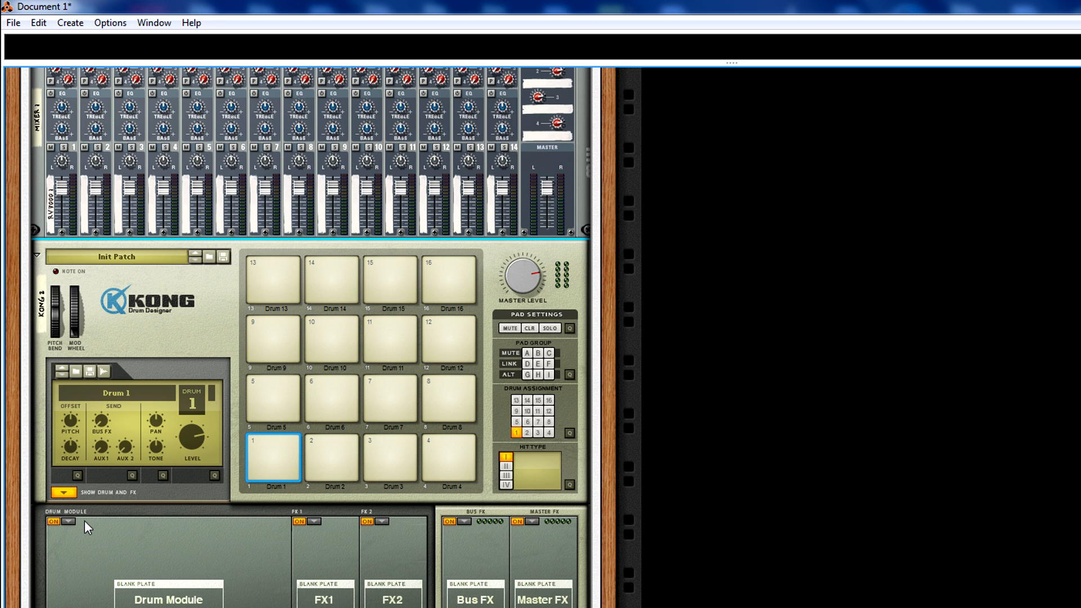
scroll(82, 521, "down", 3)
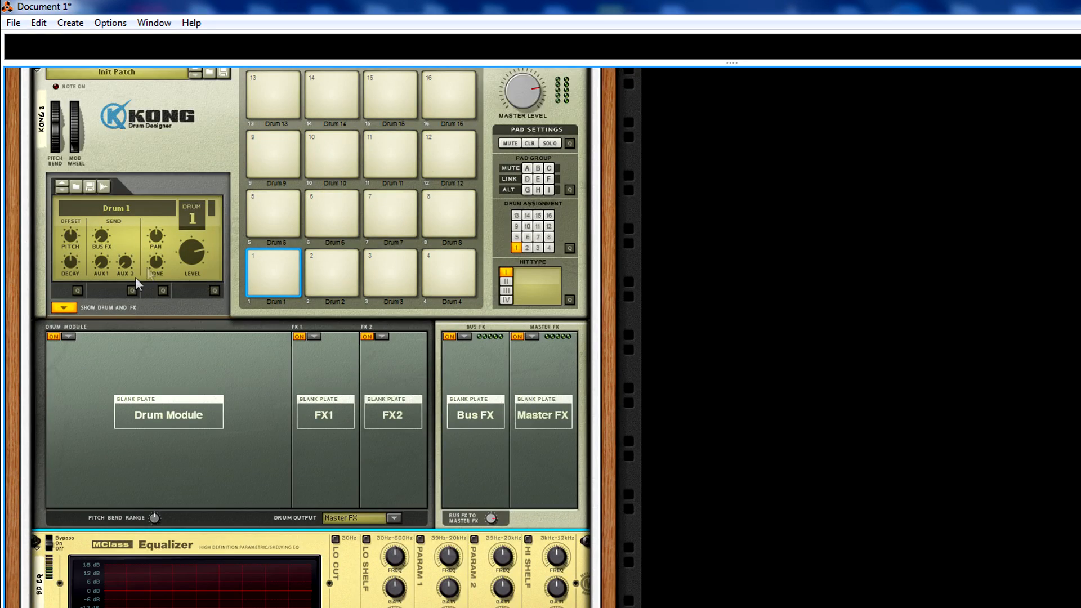
left_click(63, 306)
left_click(66, 319)
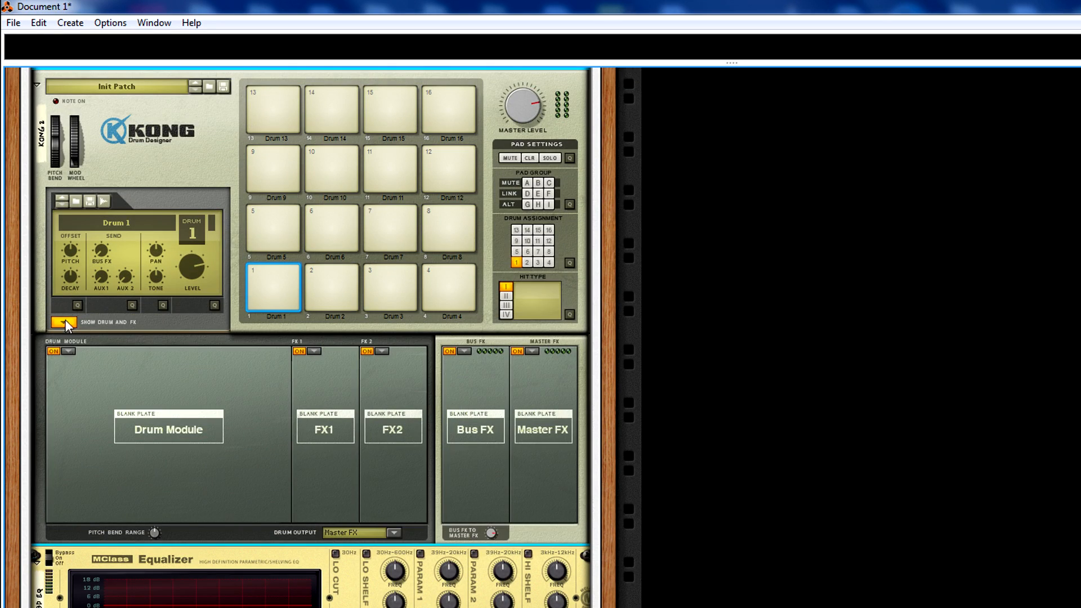
left_click(68, 352)
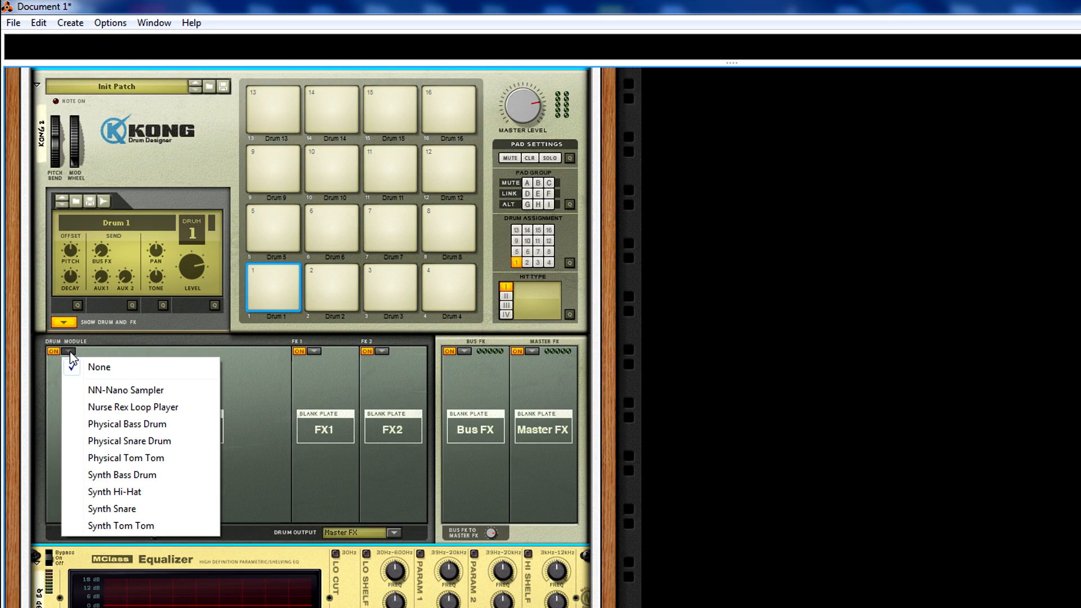
left_click(105, 391)
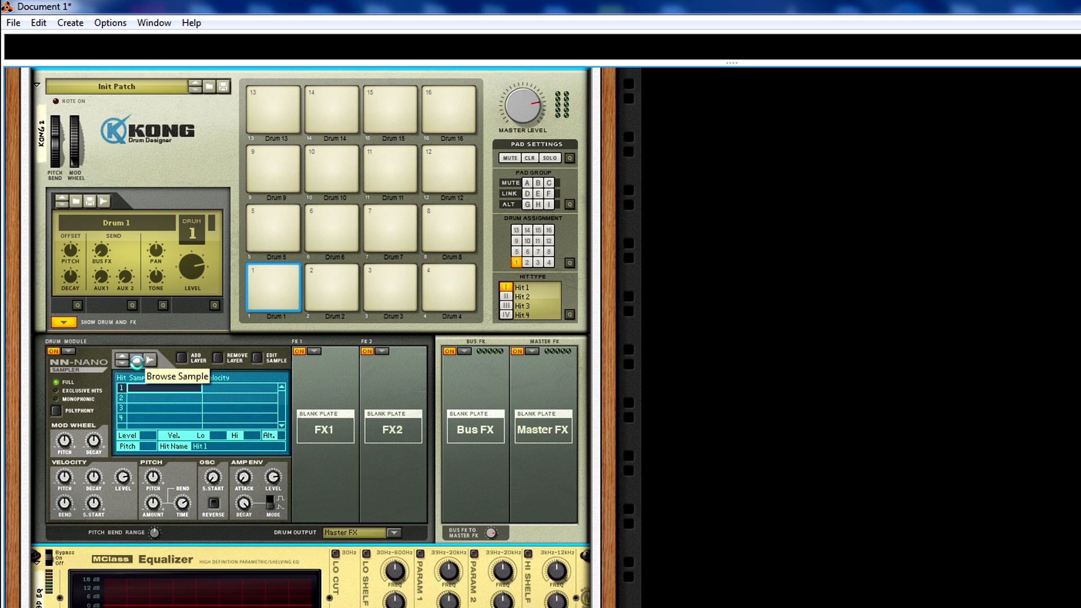
Step: Browse for a sample for Drum 1's sampler, going up to the Samples folder and into VEH1 Hard Kicks
left_click(137, 361)
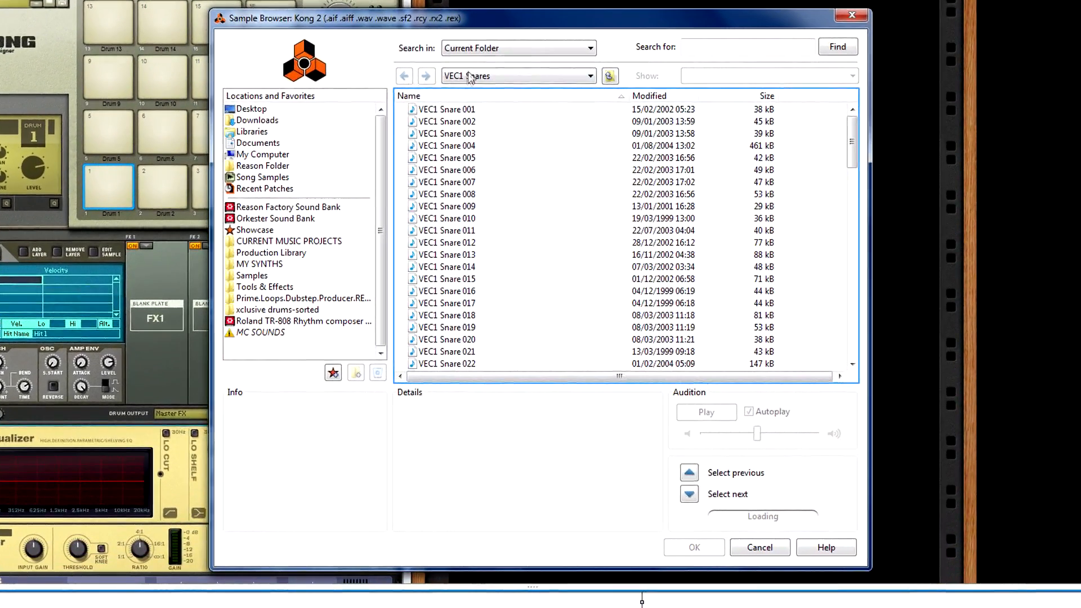
left_click(470, 78)
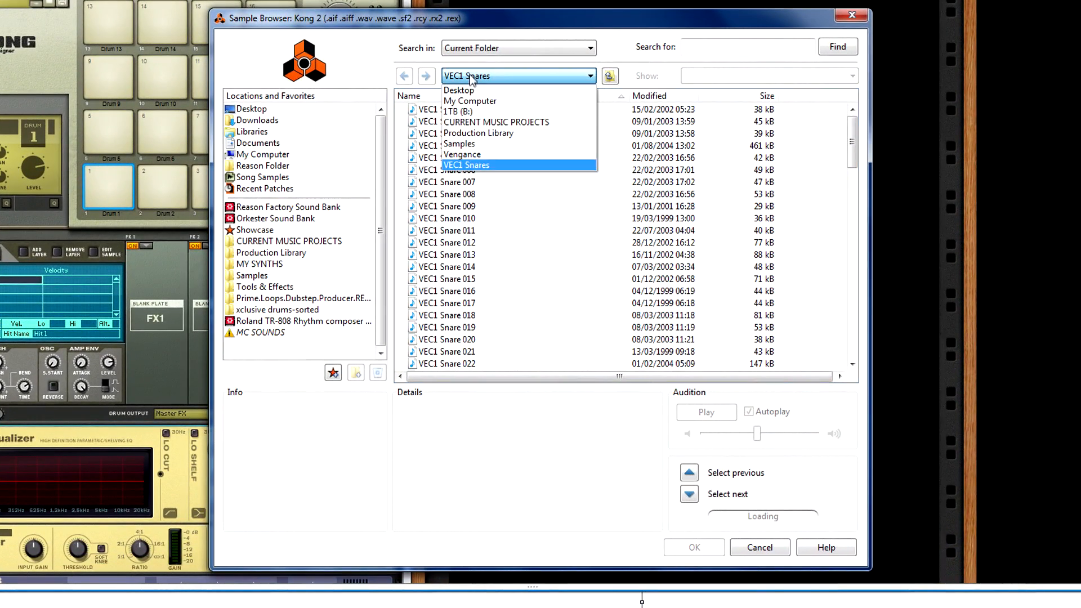
left_click(467, 151)
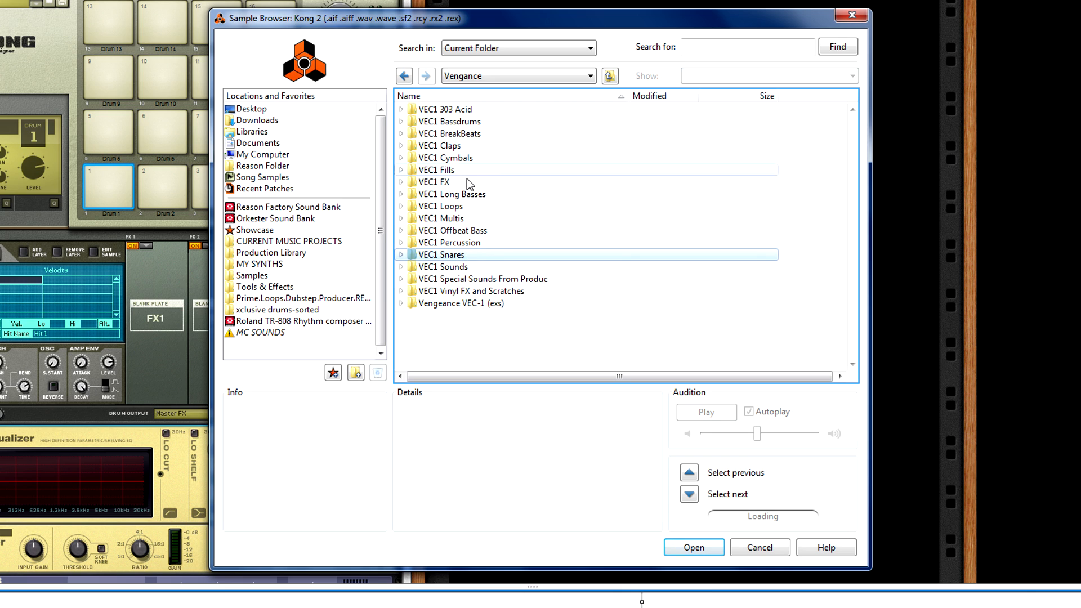
left_click(489, 81)
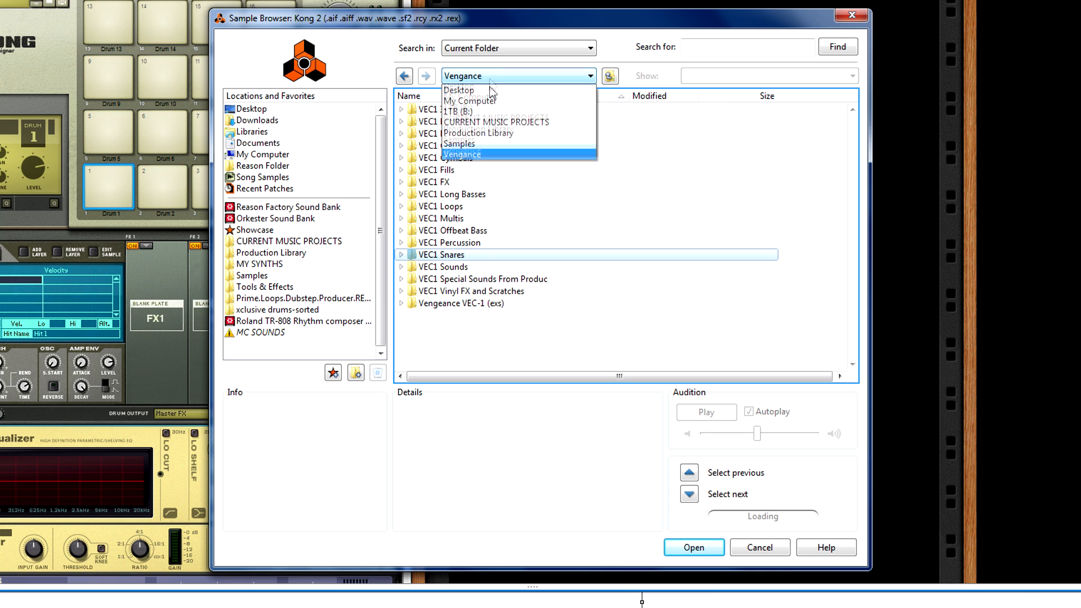
left_click(484, 141)
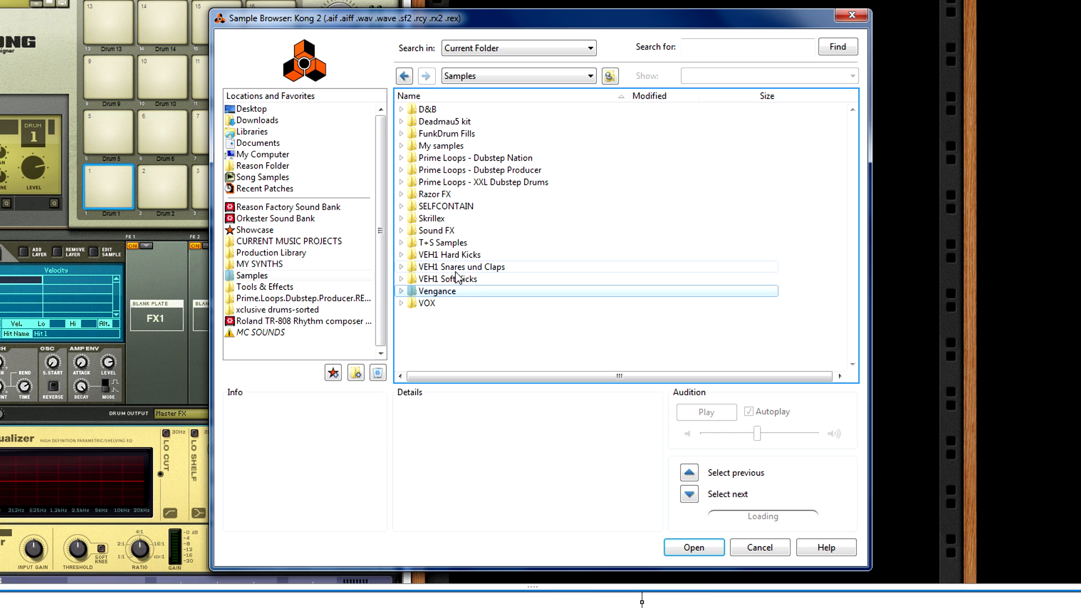
left_click(459, 253)
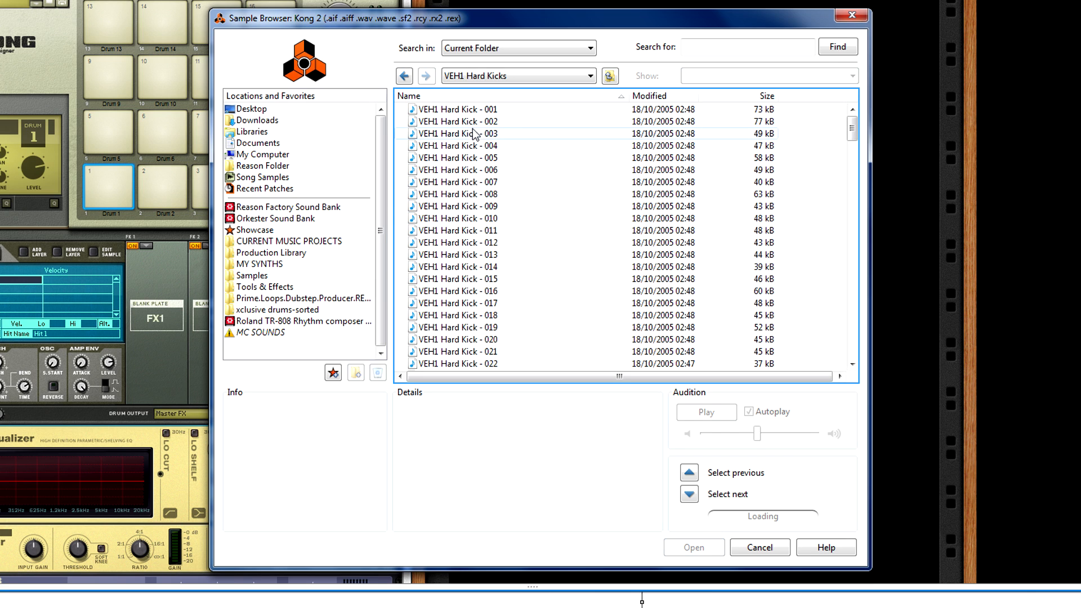
Step: Audition the hard kick samples from 002 onward and load VEH1 Hard Kick - 028 into Drum 1's sampler
left_click(477, 121)
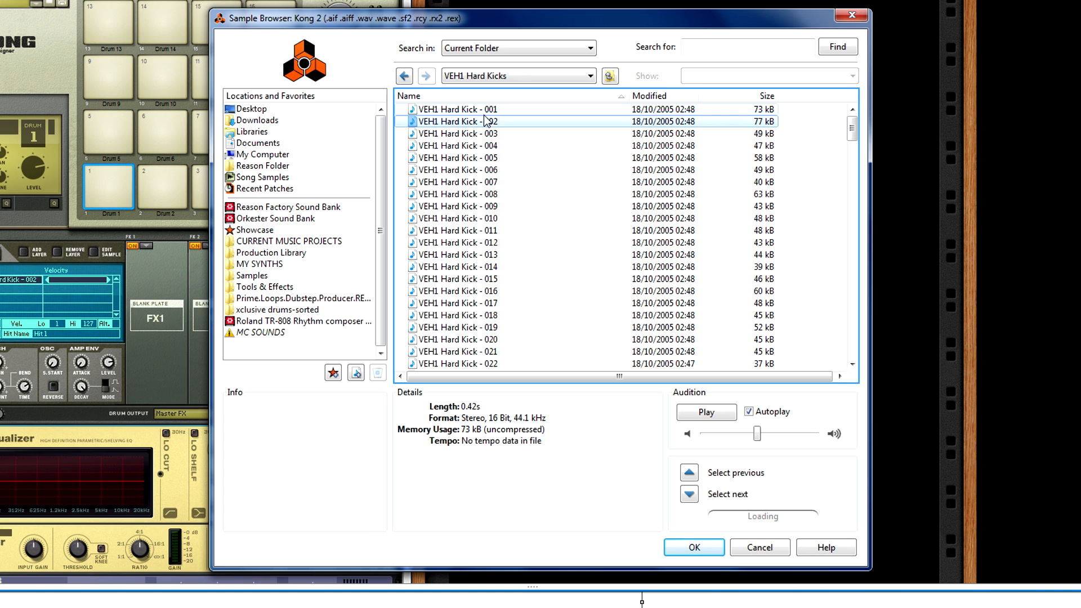
left_click(481, 134)
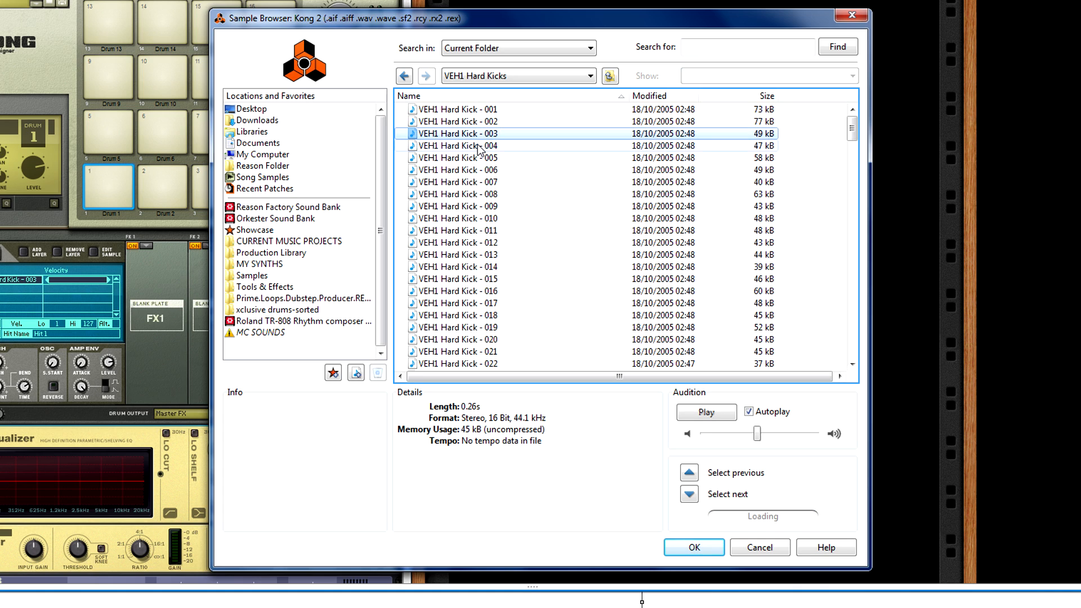
key("Down")
key("Down")
key("Down")
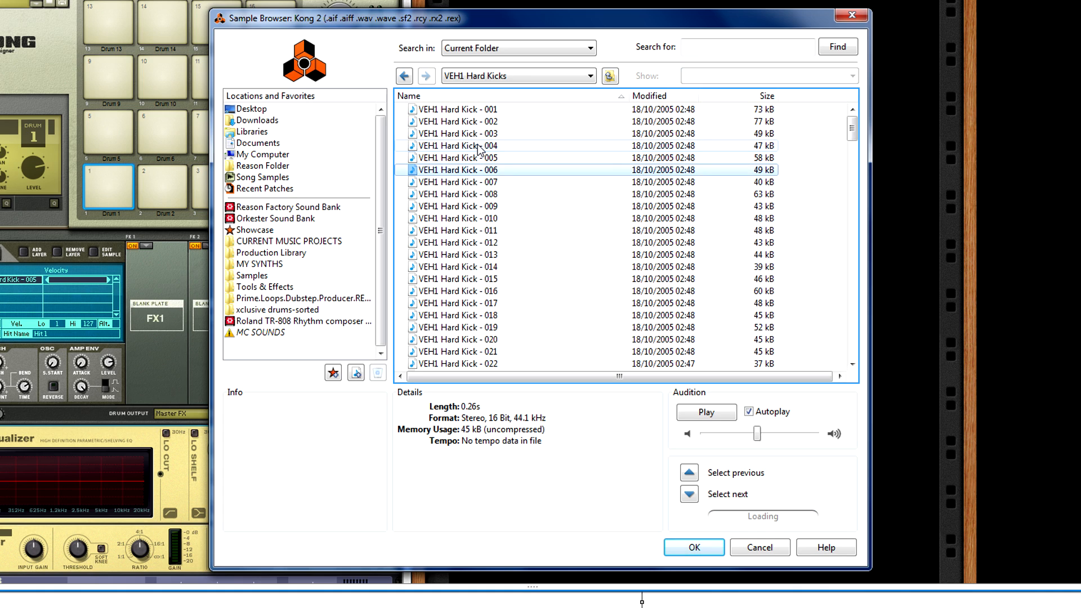
key("Down")
key("Down")
key("Down")
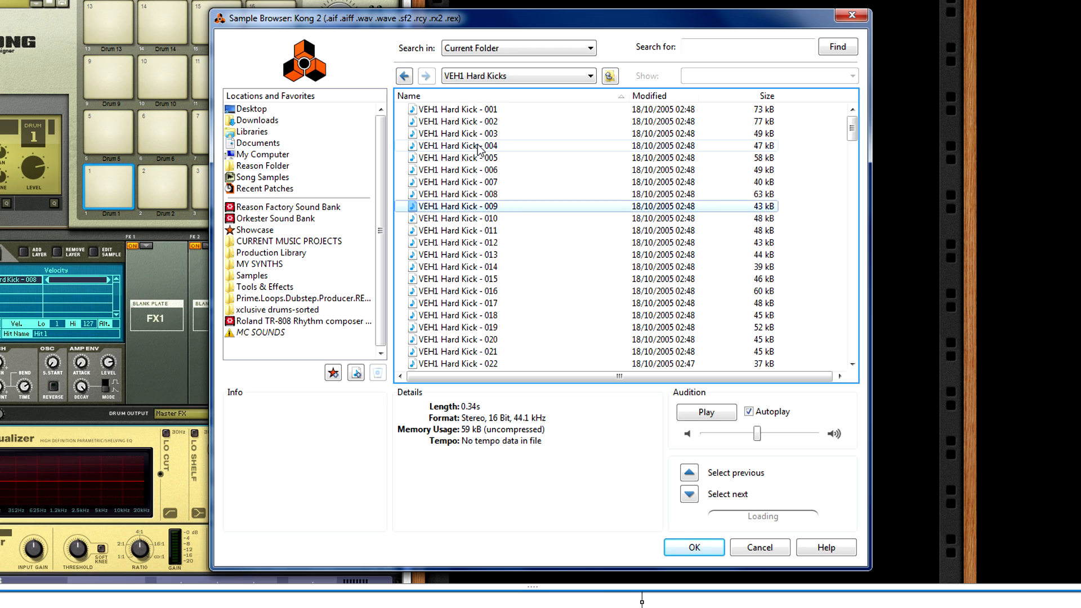
key("Down")
key("Down")
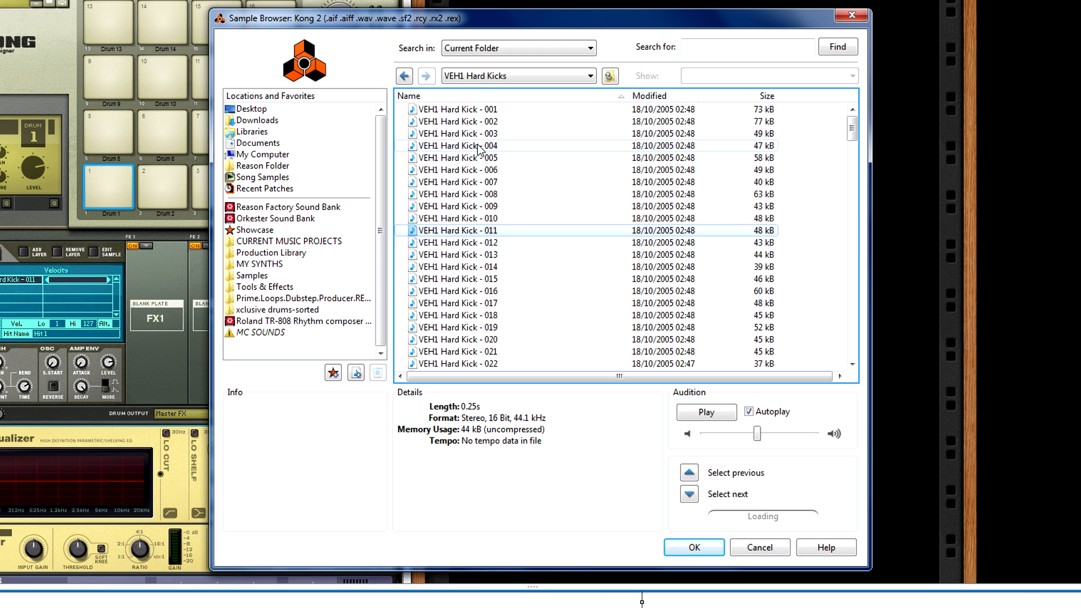
key("Down")
key("Down")
key("Down")
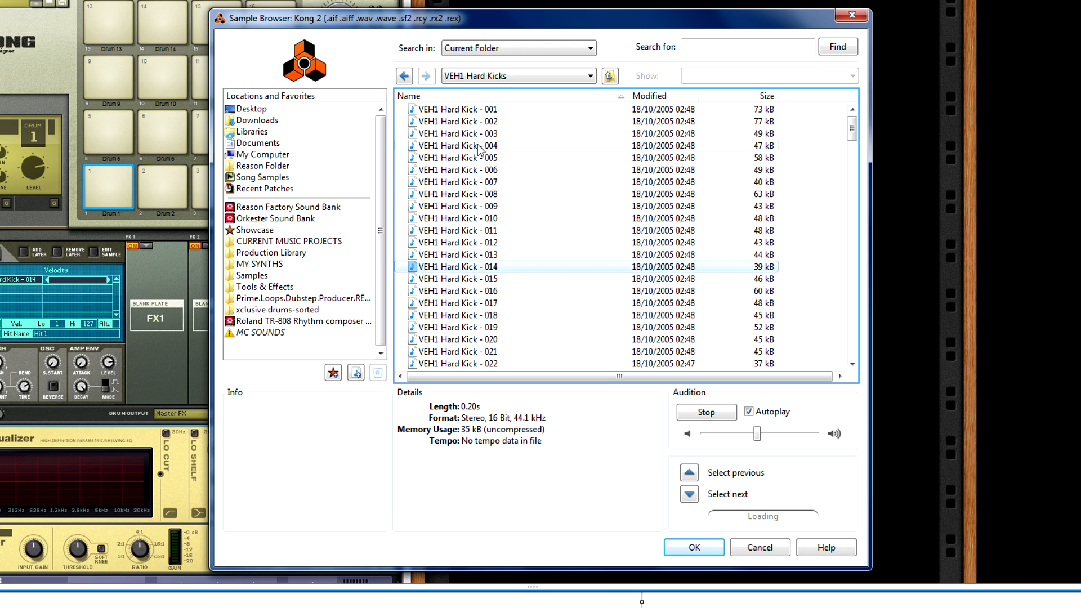
key("Down")
key("Down")
key("Down")
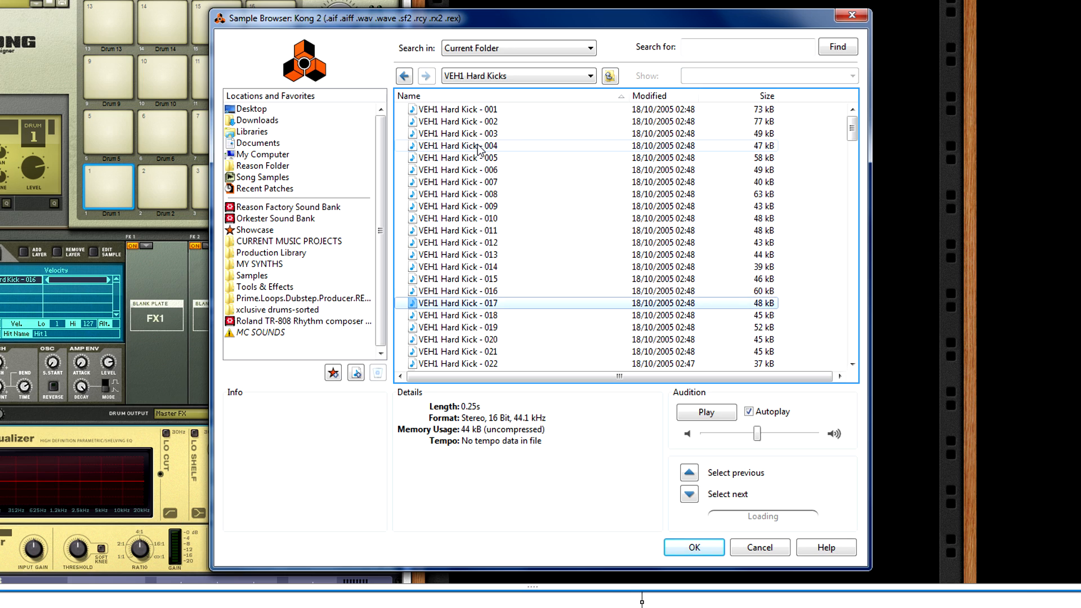
key("Down")
key("Down")
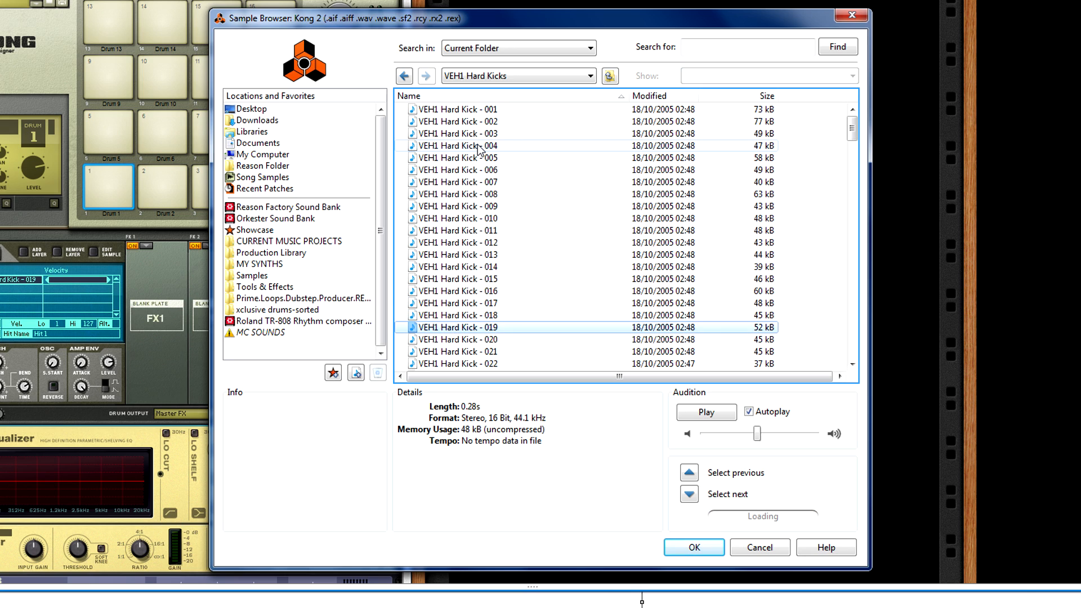
key("Down")
key("Down")
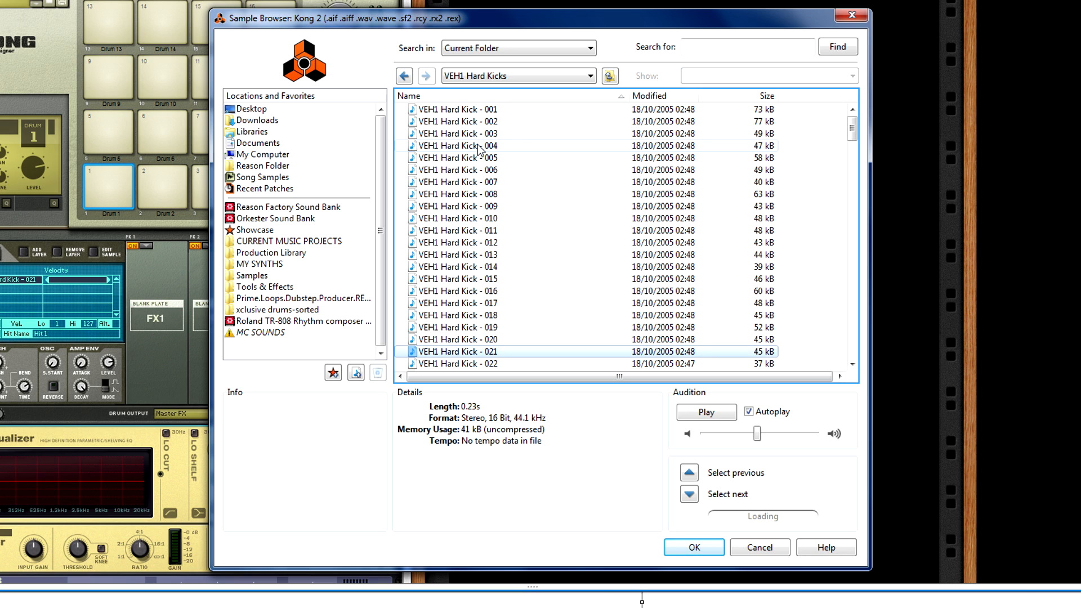
key("Up")
key("Down")
key("Up")
key("Up")
key("Down")
key("Down")
key("Down")
key("Down")
key("Down")
key("Down")
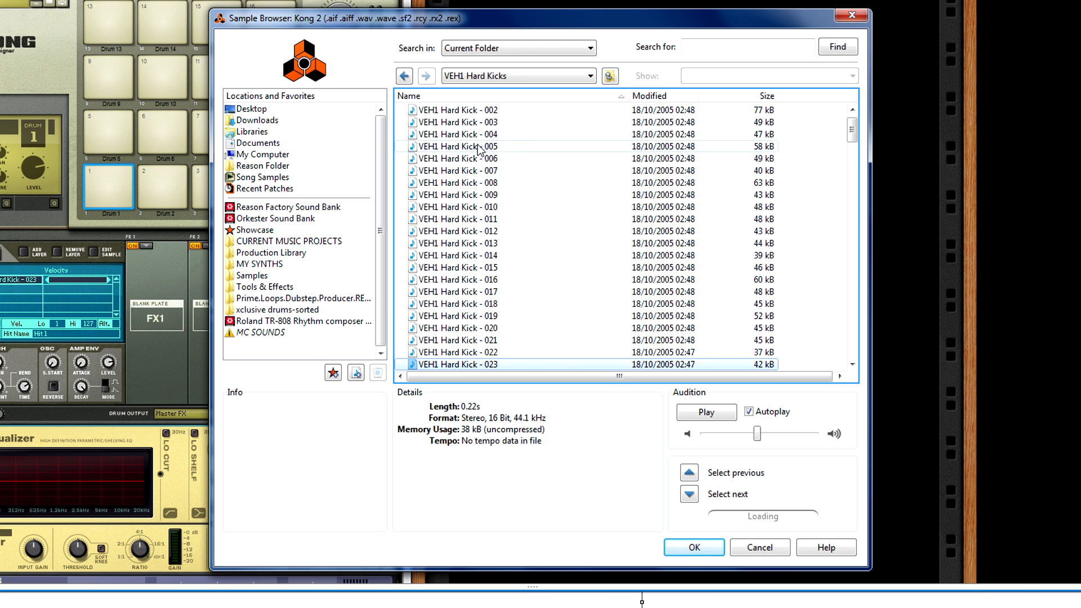
key("Down")
key("Down")
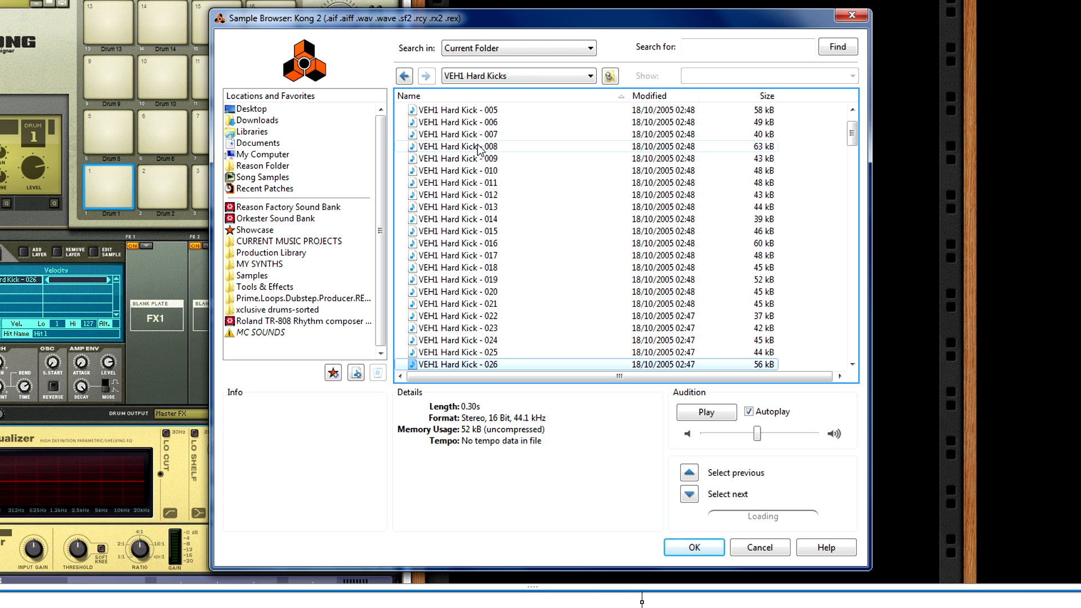
key("Down")
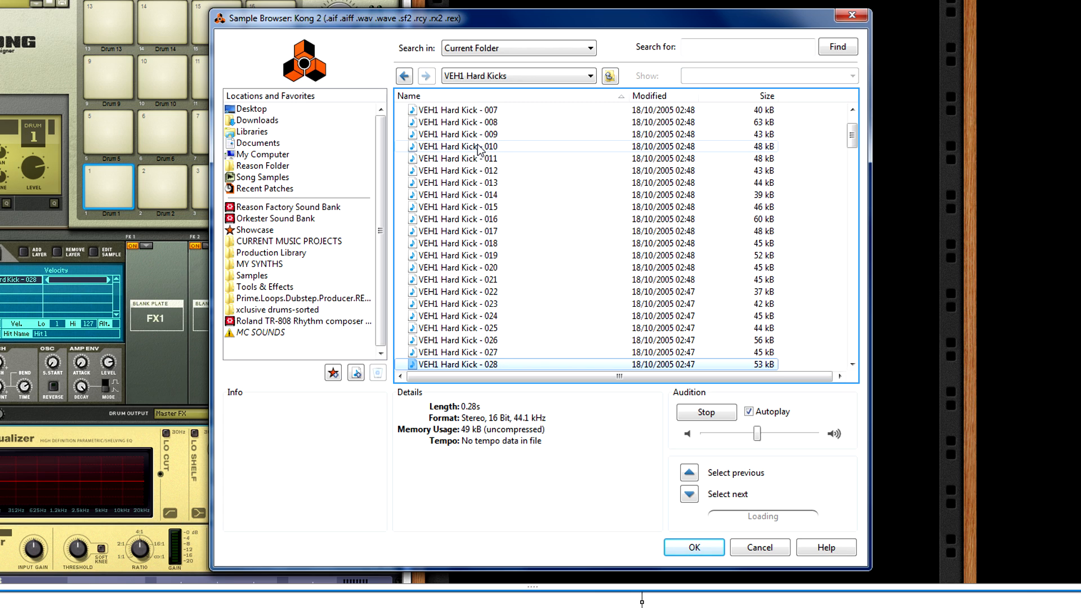
key("Down")
key("Up")
key("Down")
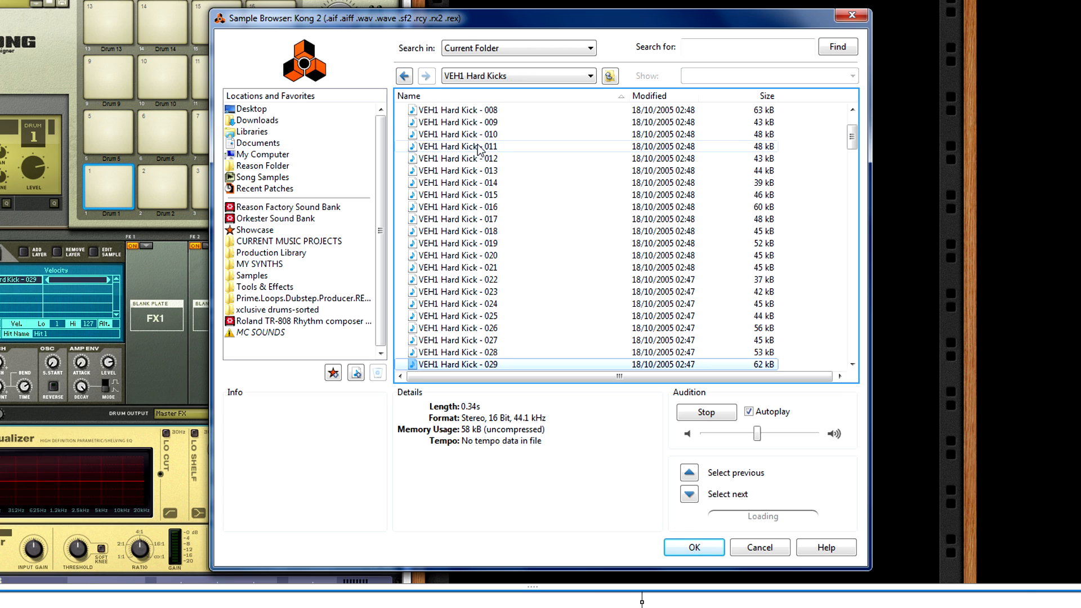
key("Up")
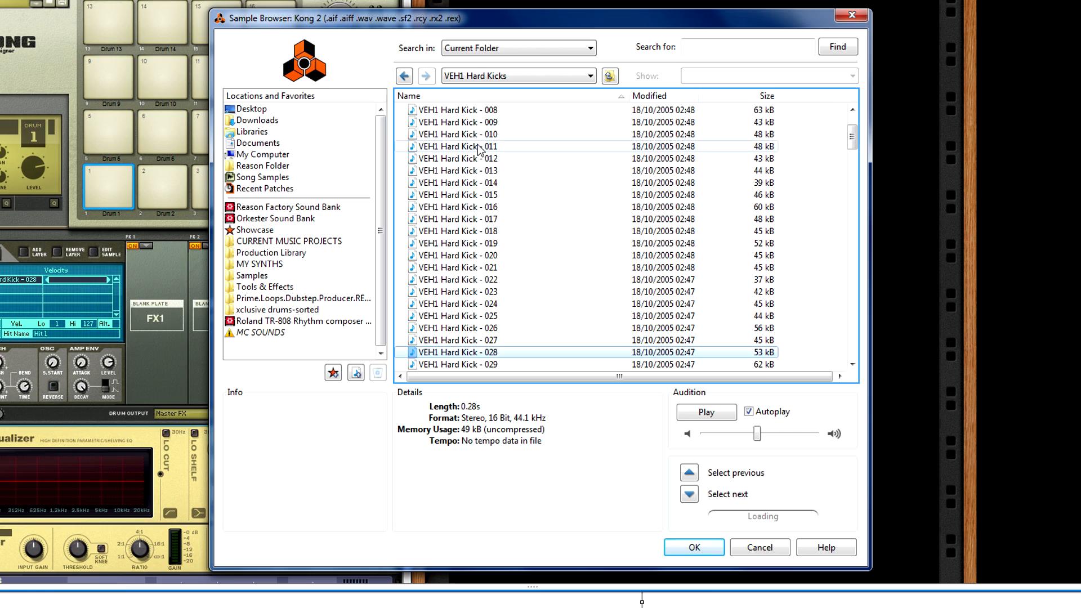
left_click(694, 547)
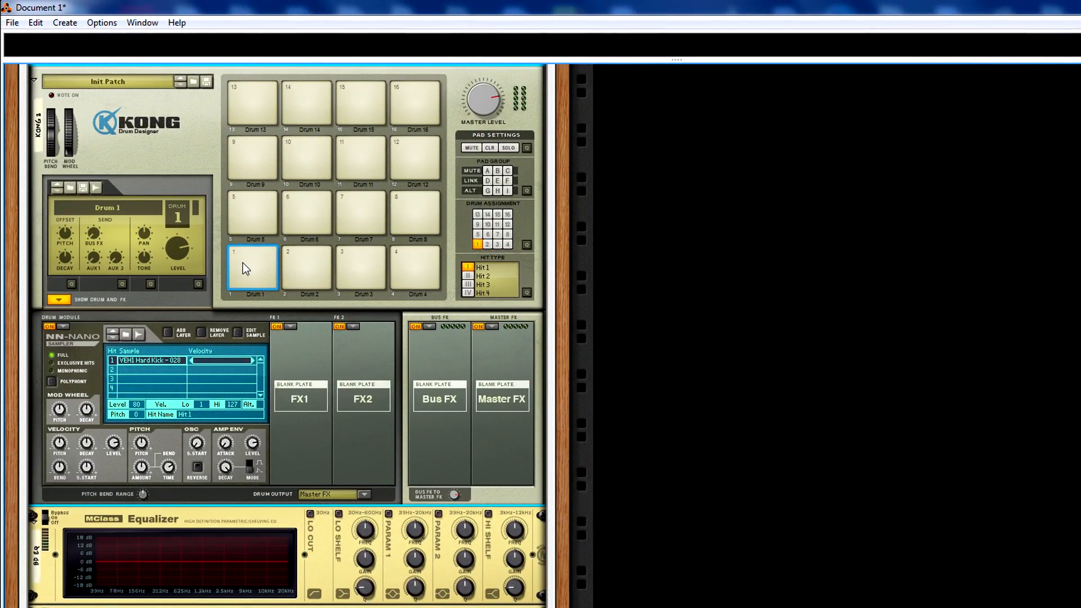
Step: Play the Drum 1 pad and turn the Dry/Wet of the kick chain's RV7000 reverb fully to dry
left_click(141, 210)
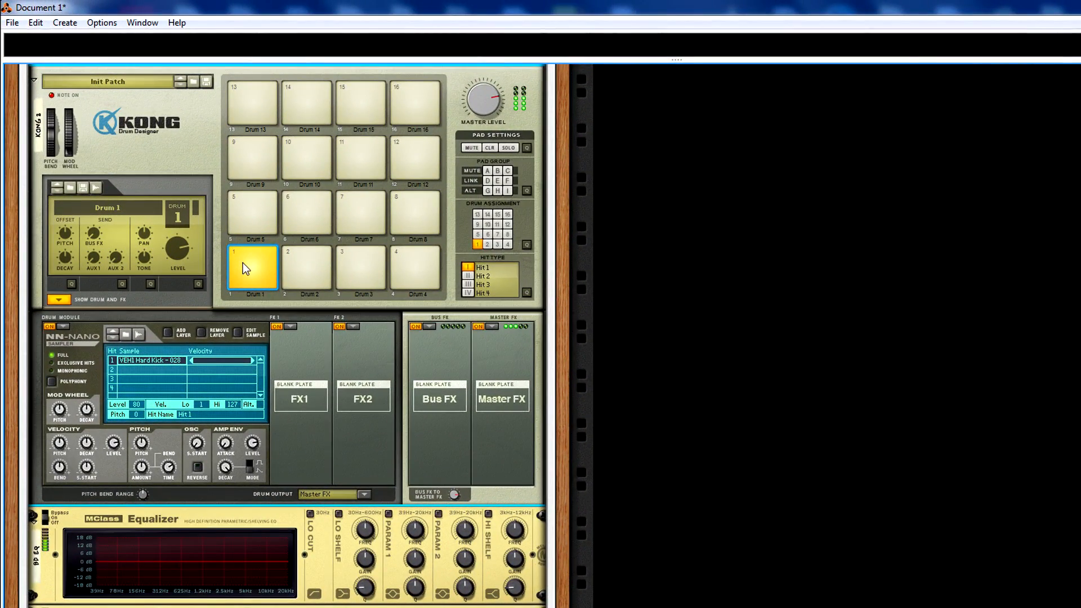
left_click(273, 262)
scroll(295, 285, "down", 4)
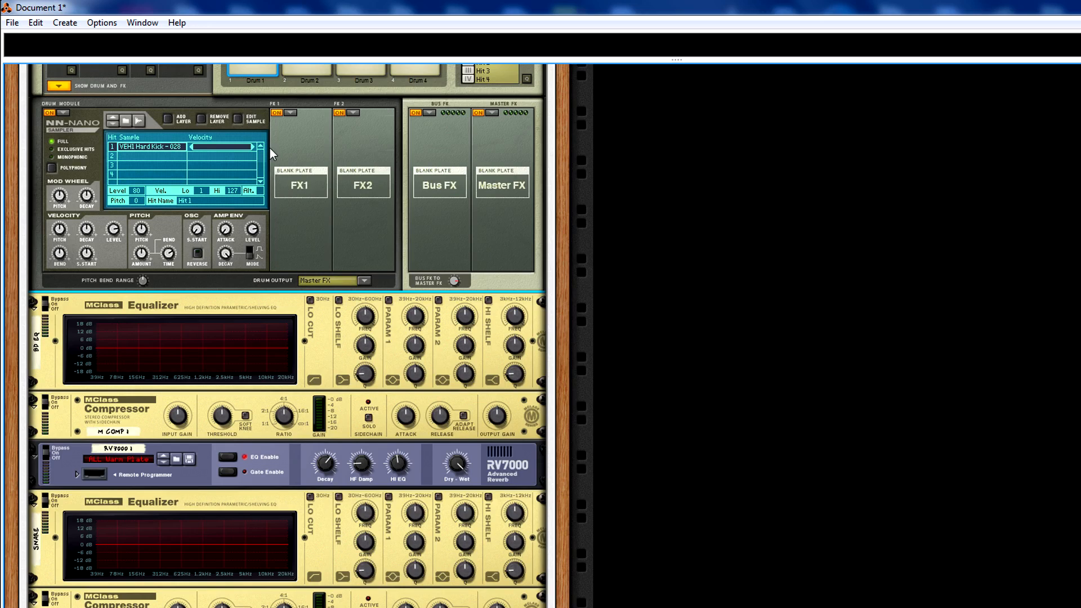
scroll(269, 147, "up", 1)
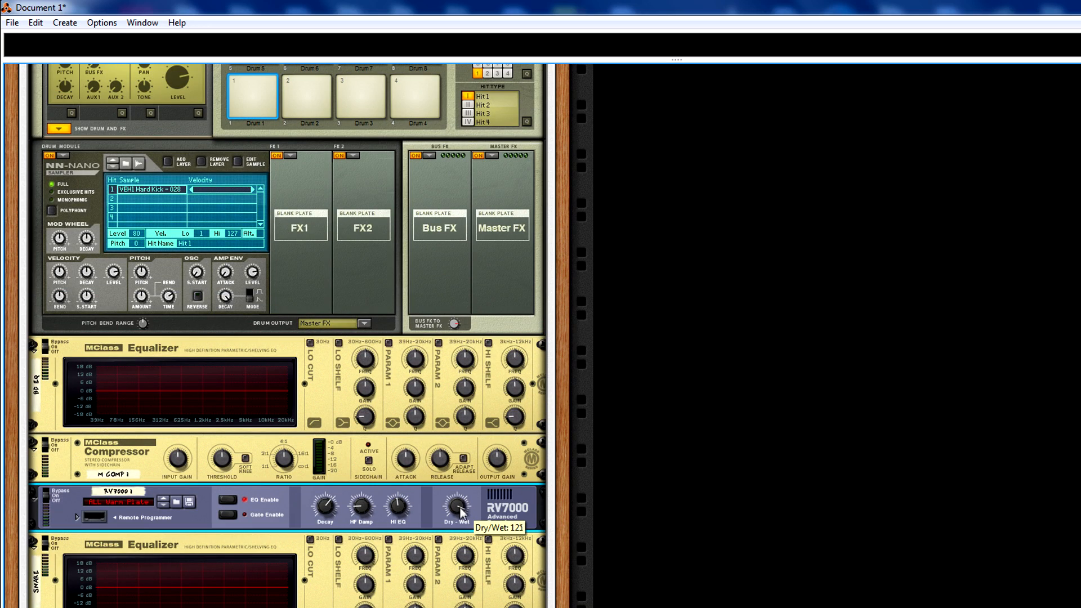
left_click_drag(459, 507, 453, 575)
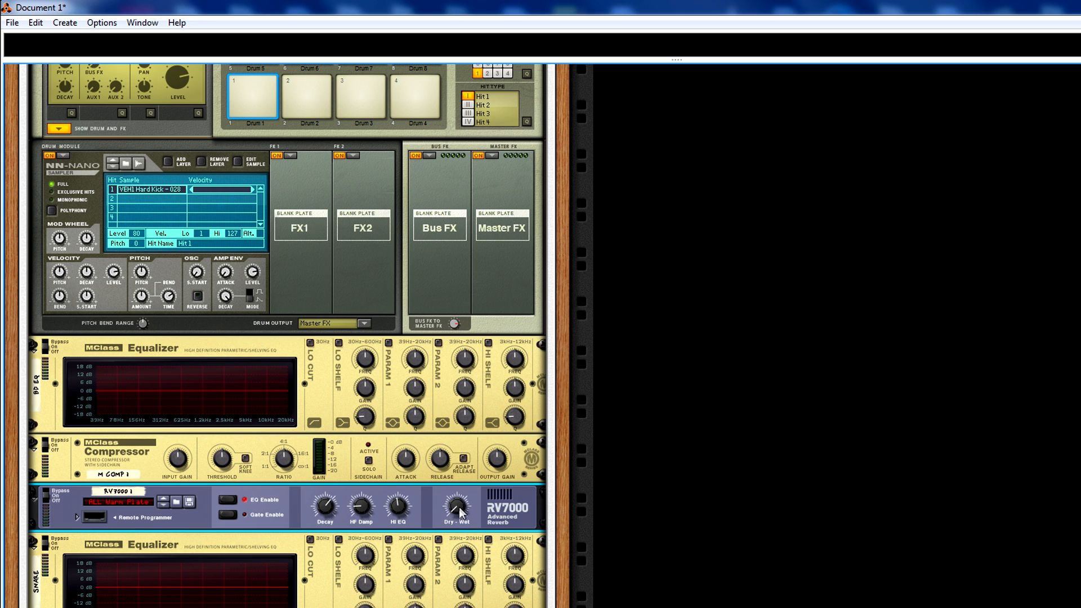
Step: Set Drum 1's drum output to Main Output L/R and play its pad to test the routing
scroll(265, 141, "up", 2)
left_click(258, 171)
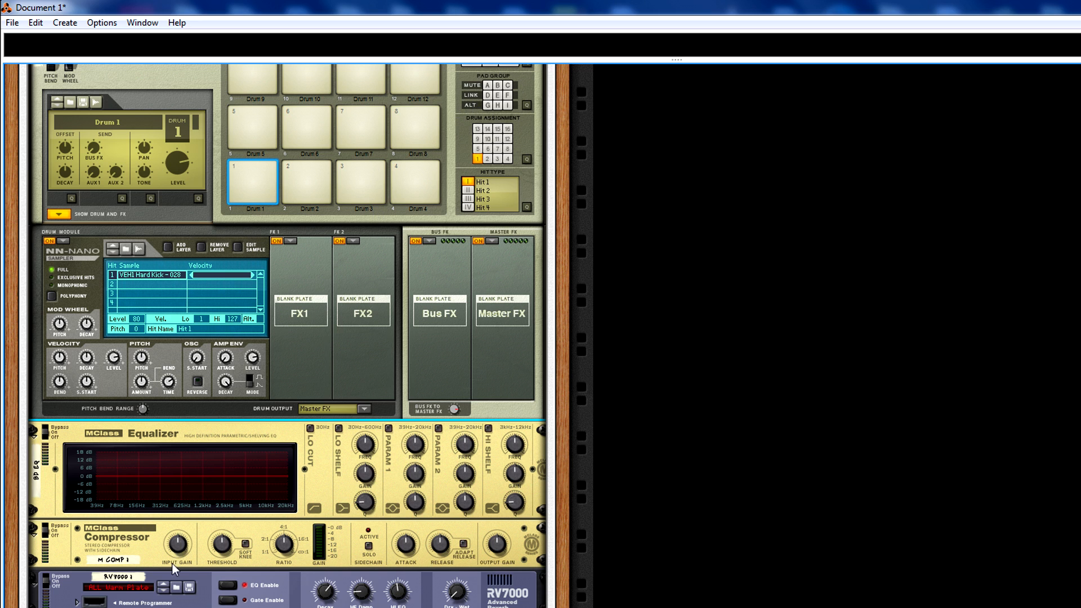
scroll(171, 562, "down", 2)
scroll(171, 495, "up", 3)
left_click(364, 454)
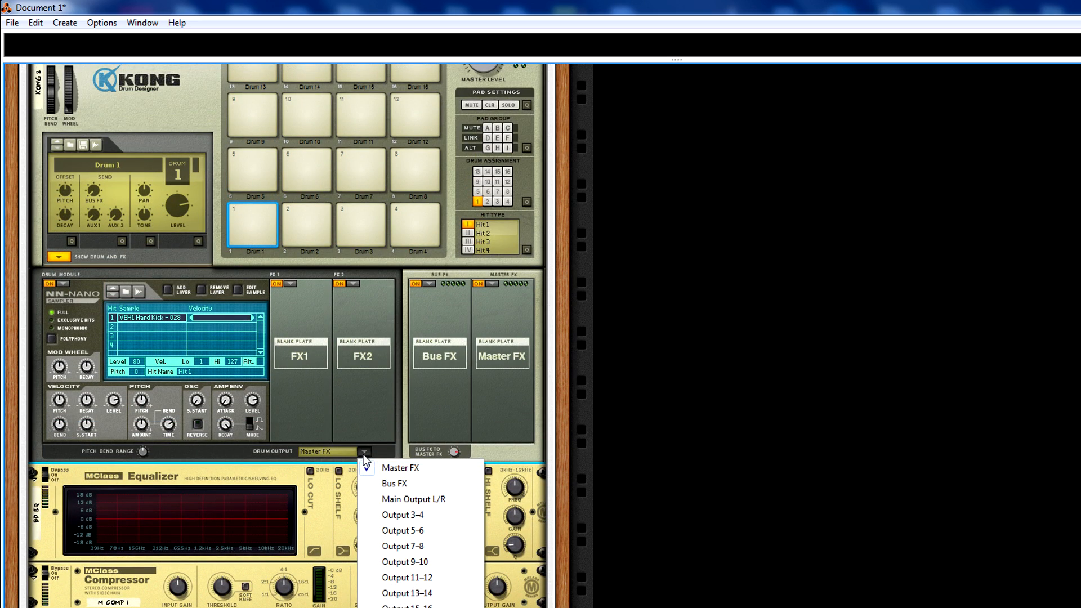
left_click(393, 500)
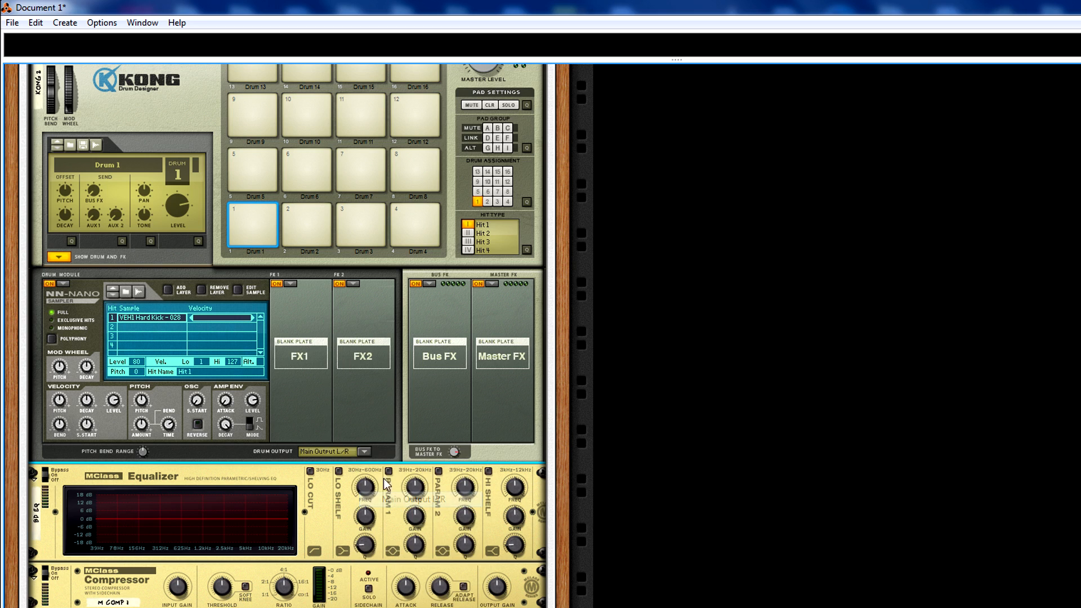
left_click(253, 223)
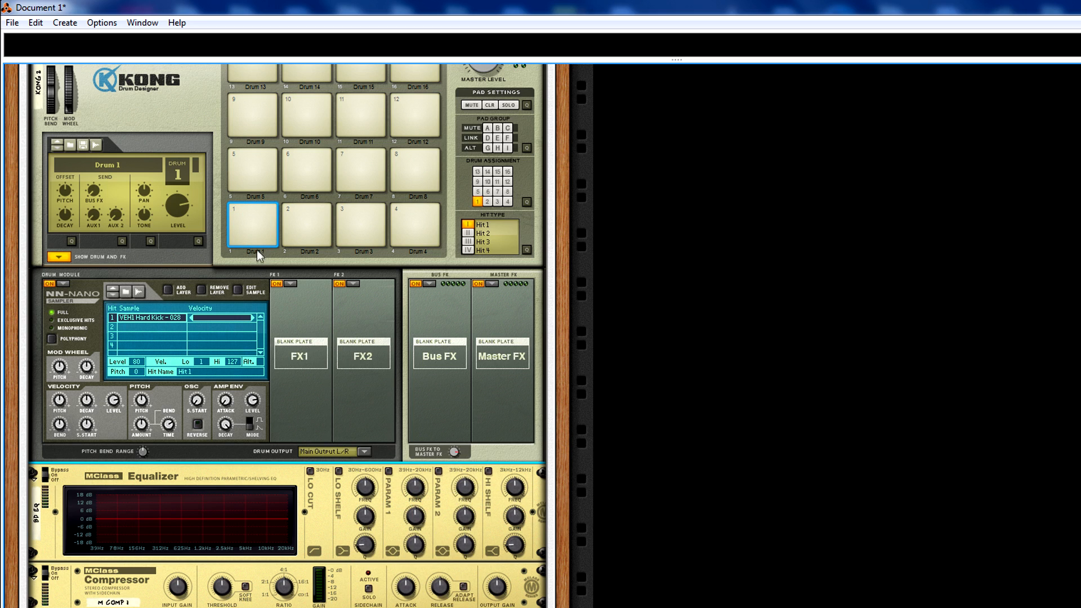
left_click(256, 217)
left_click(253, 214)
scroll(253, 214, "up", 2)
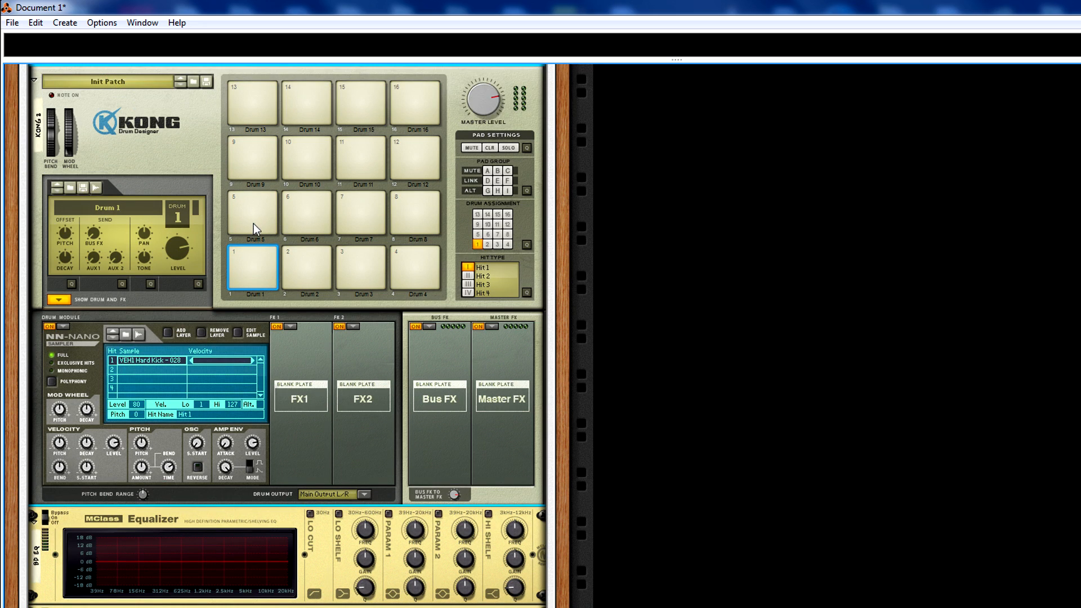
left_click(249, 212)
left_click(253, 266)
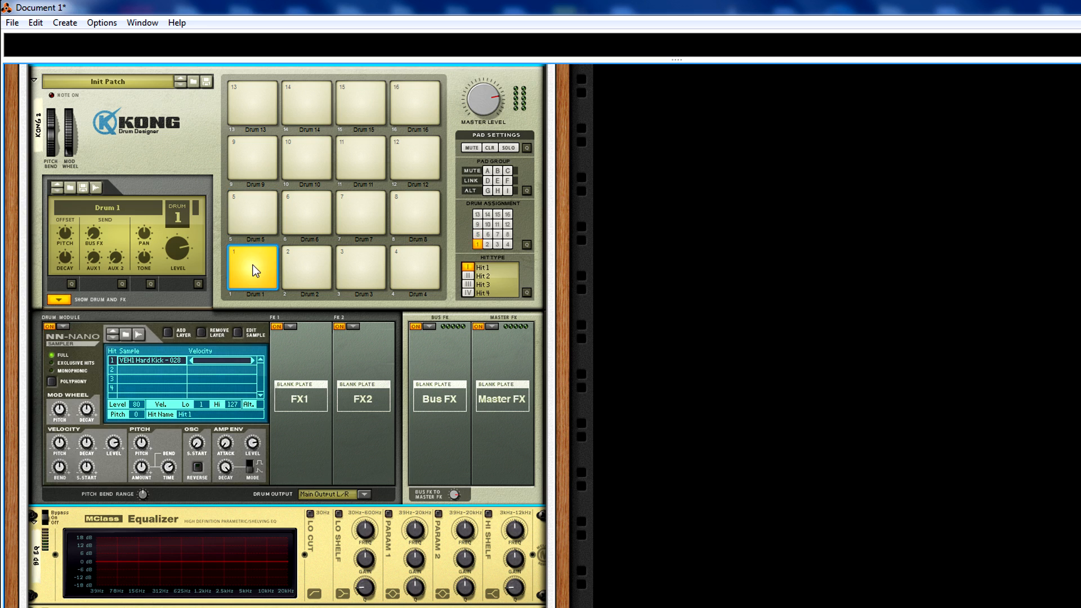
Step: Select the Drum 5 pad and load an NN-Nano Sampler as its drum module
left_click(259, 209)
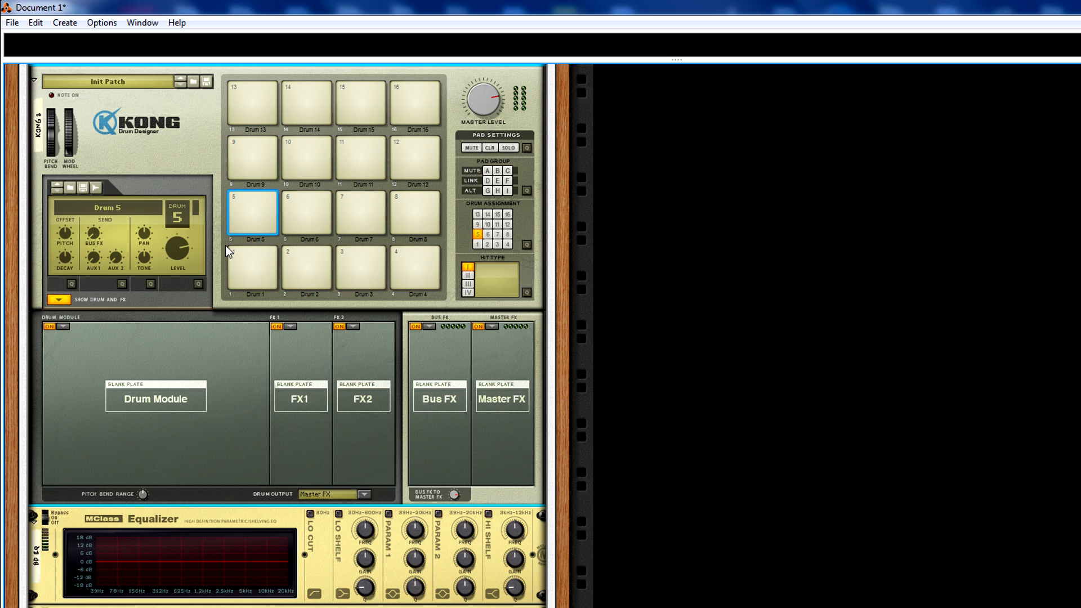
left_click(63, 326)
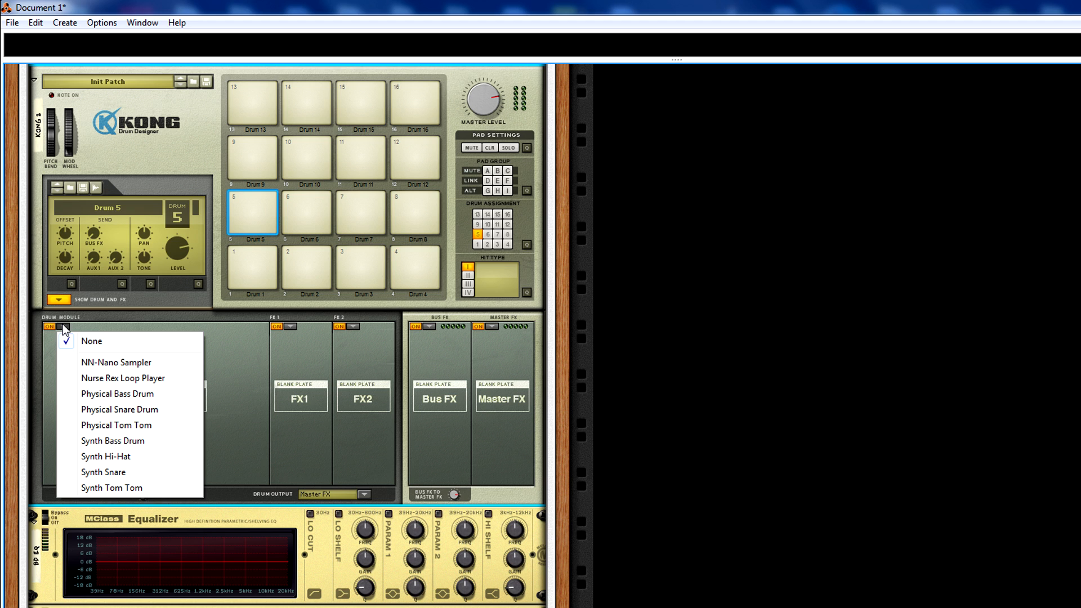
left_click(84, 360)
Step: Browse samples for Drum 5's NN-Nano sampler and audition VEH1 Hard Kick samples from 062 to 068
left_click(127, 335)
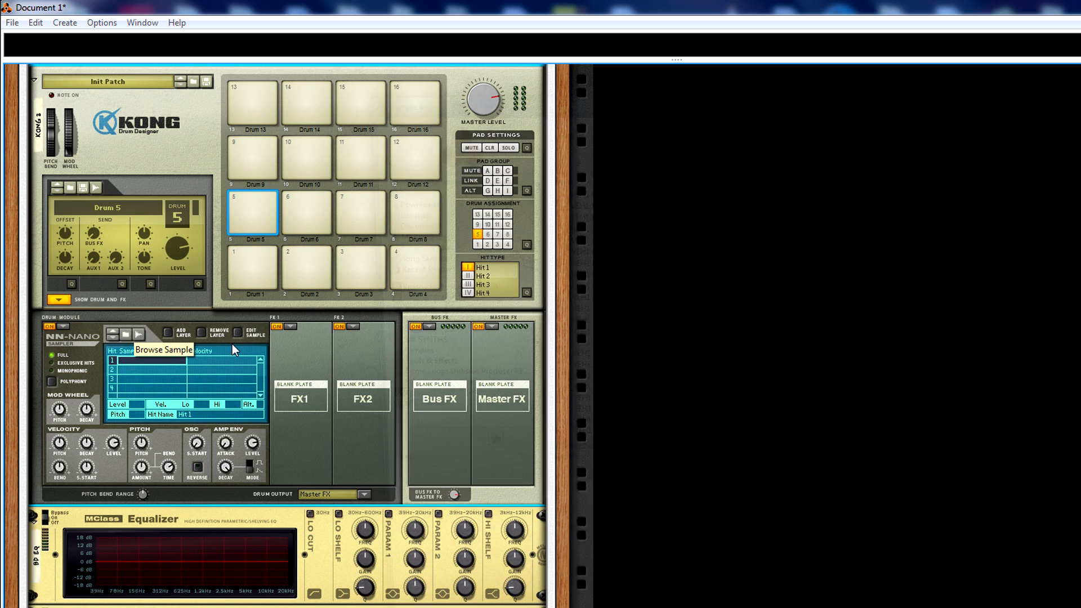
scroll(617, 306, "down", 9)
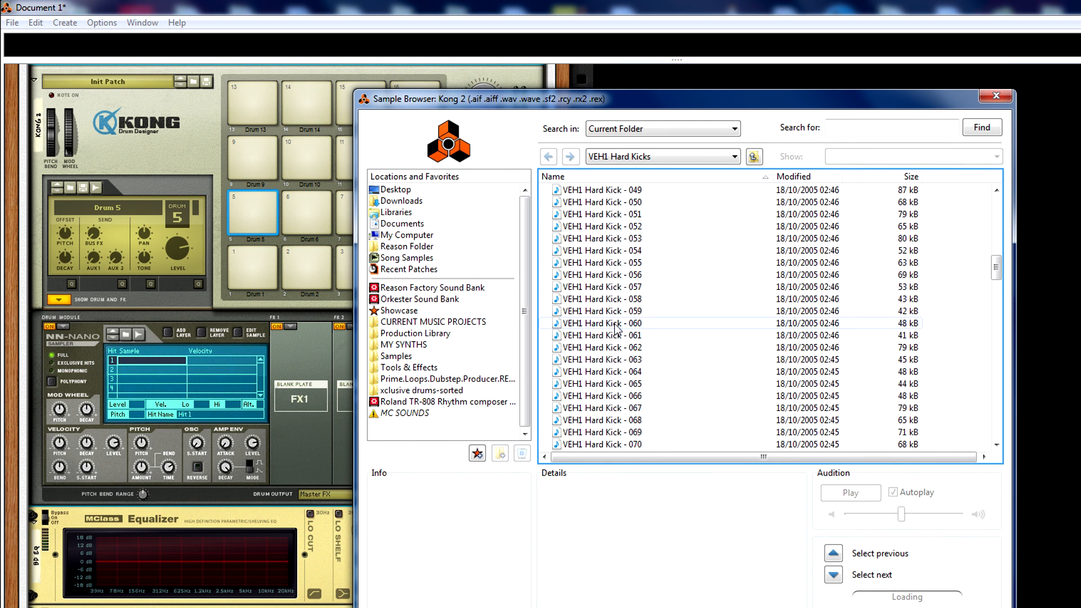
left_click(619, 323)
left_click(618, 347)
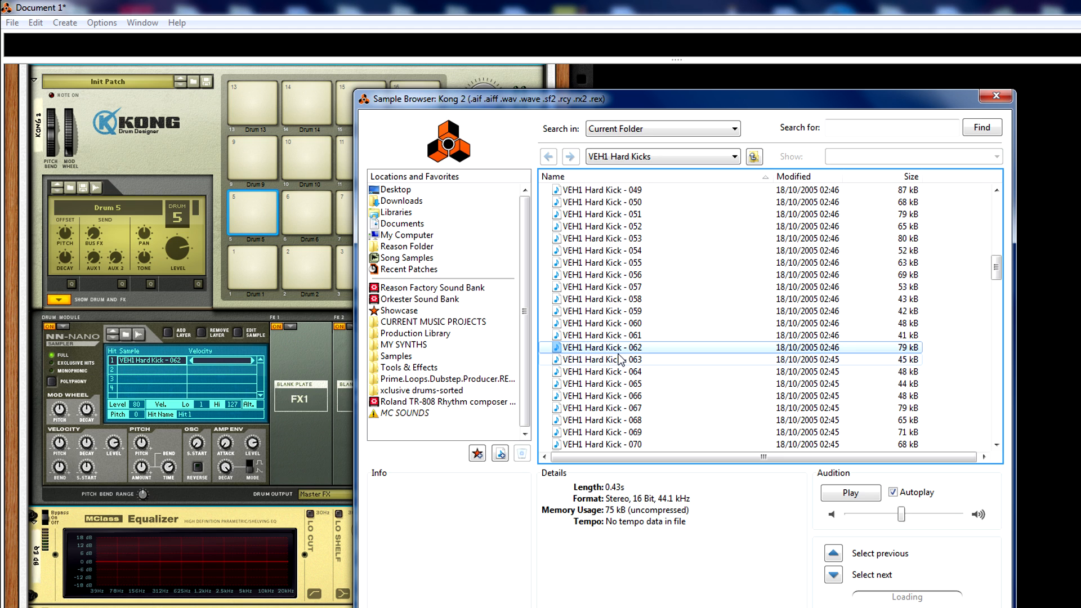
key("Down")
key("Down")
key("Down")
key("Down")
key("Down")
key("Down")
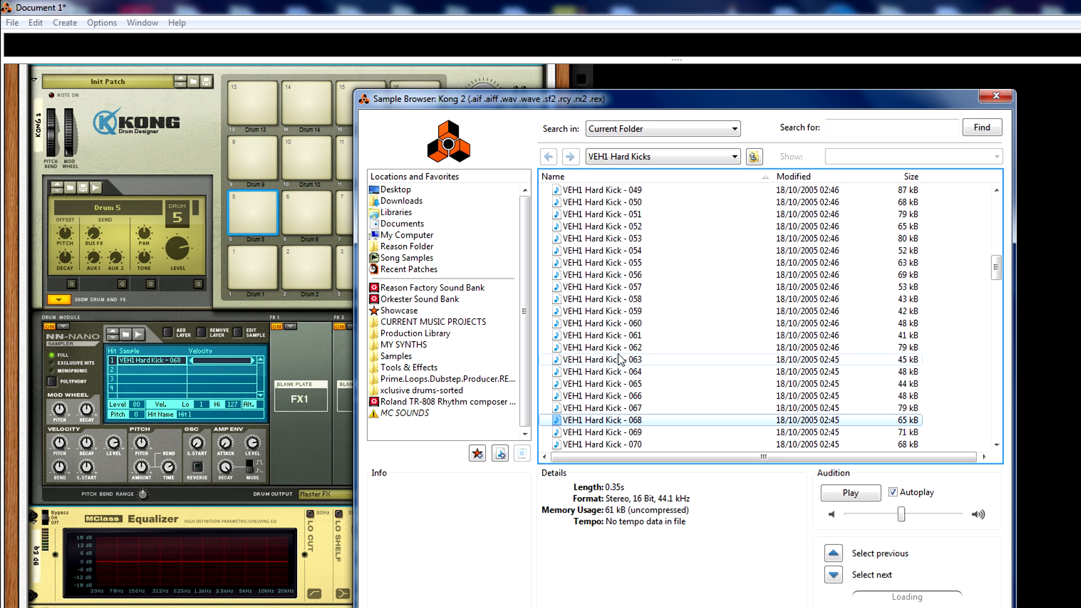
Step: Audition the first samples in the VEH1 Hard Kicks folder and load VEH1 Hard Kick - 006 into Drum 5's sampler
scroll(630, 270, "up", 12)
scroll(643, 218, "up", 4)
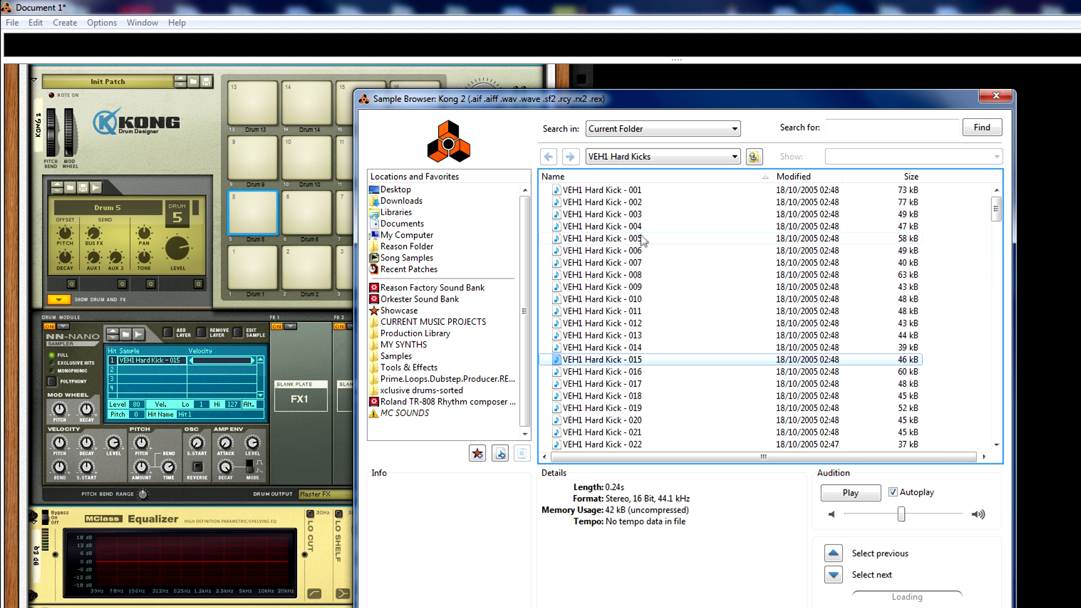
left_click(641, 239)
key("Up")
key("Up")
key("Up")
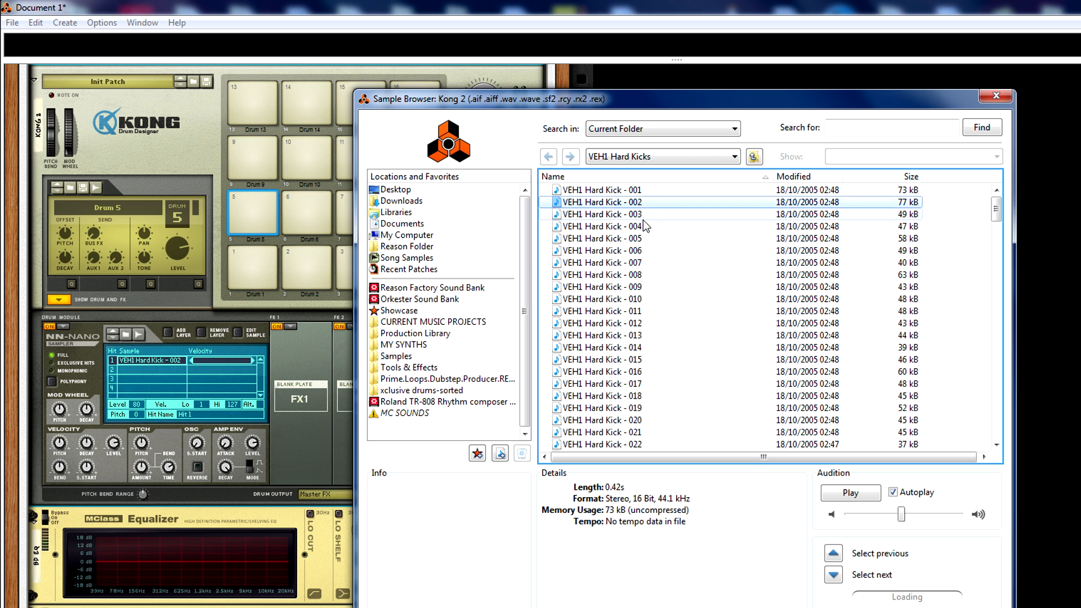
key("Down")
key("Down")
key("Down")
key("Down")
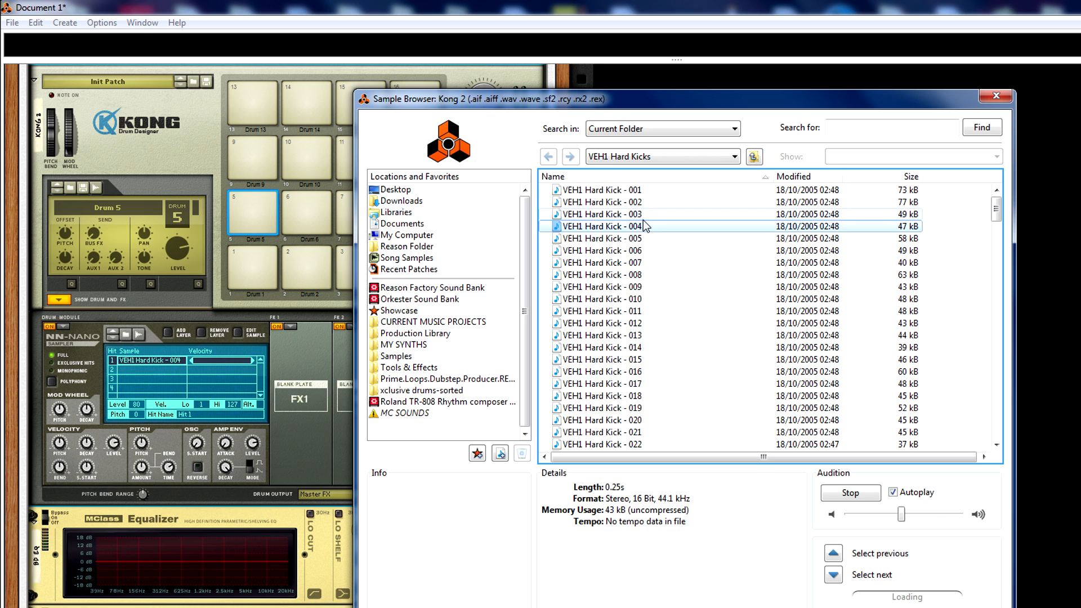
key("Down")
key("Up")
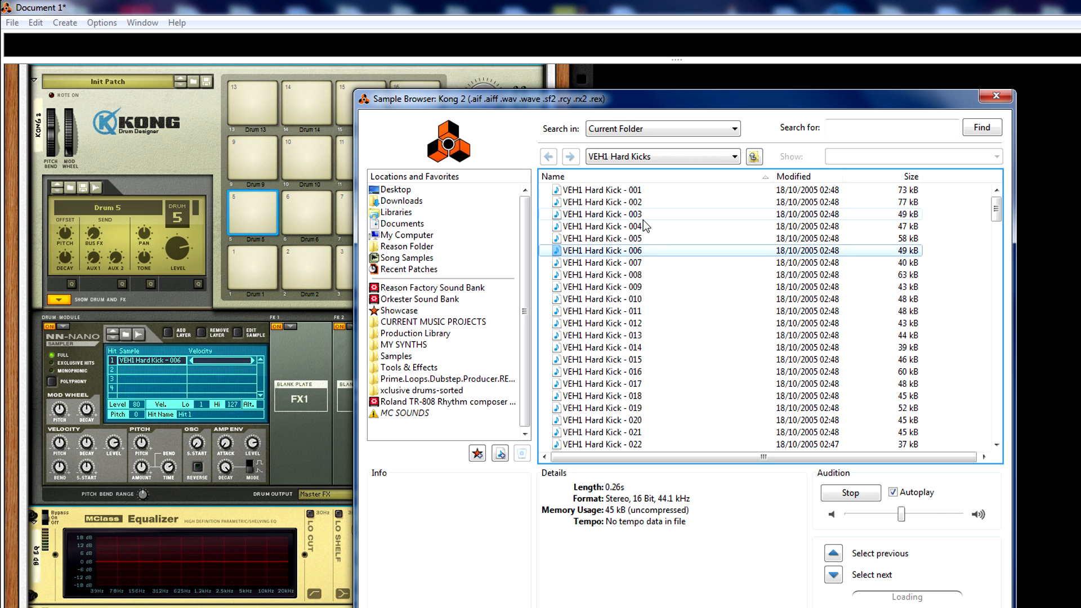
key("Return")
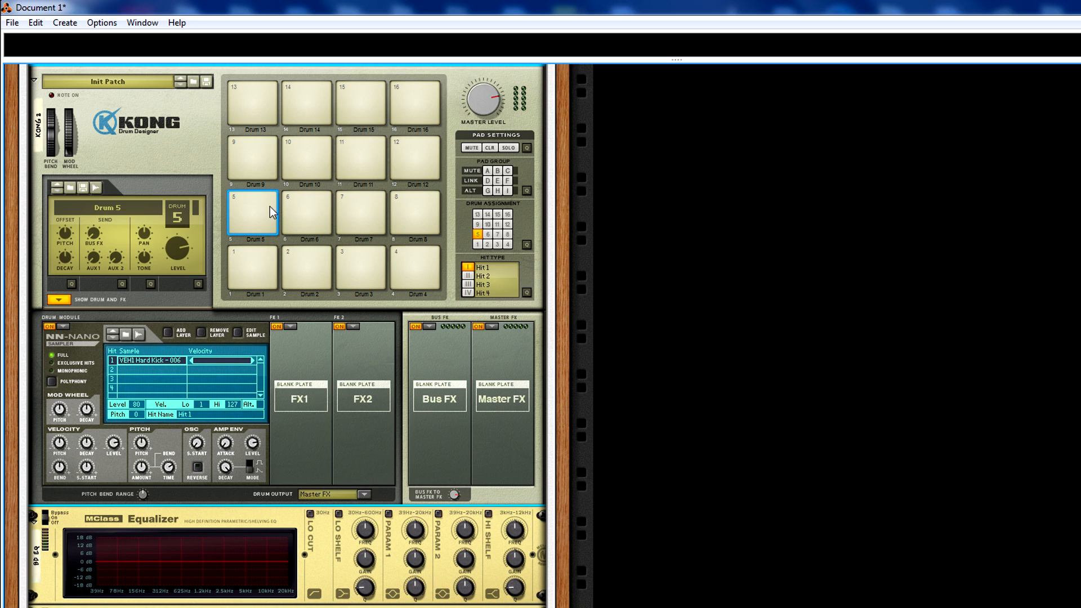
Step: Play the Drum 5 and Drum 1 pads alternately to compare the two kick samples
left_click(264, 204)
left_click(267, 252)
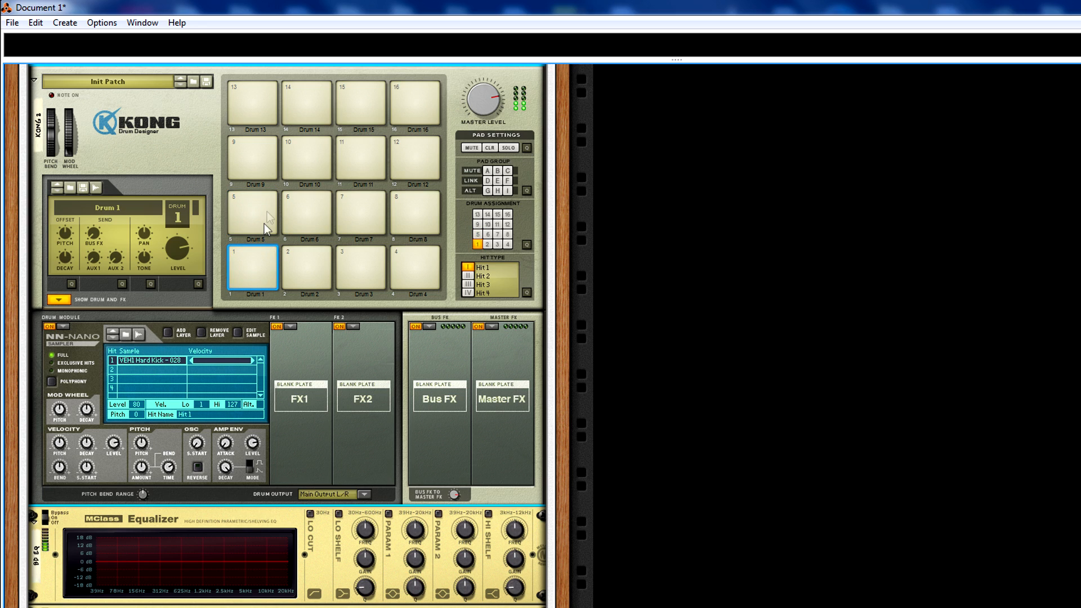
left_click(265, 217)
left_click(251, 248)
left_click(254, 220)
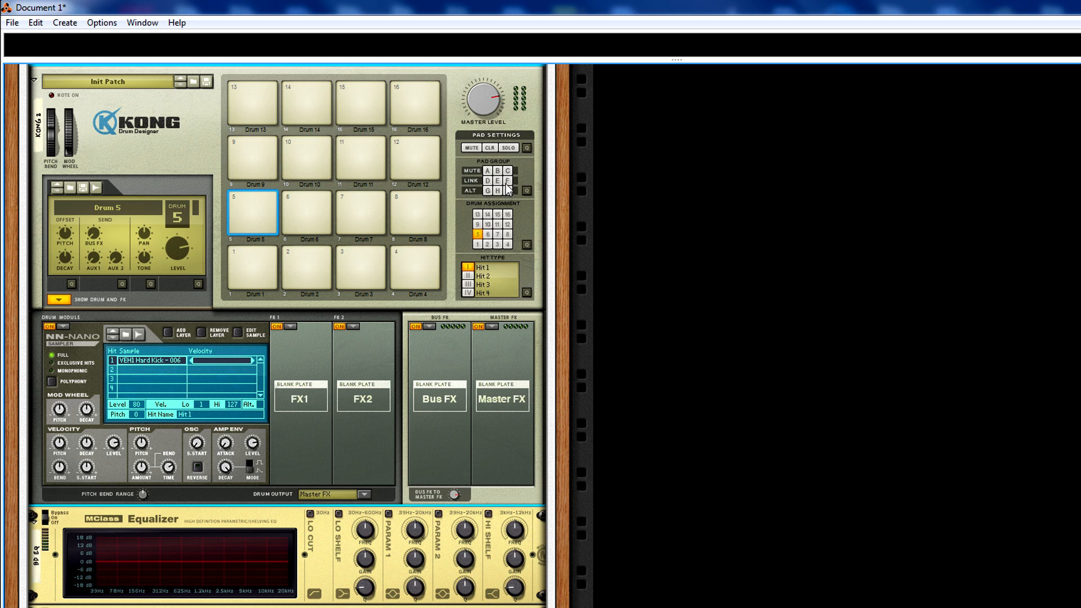
left_click(257, 269)
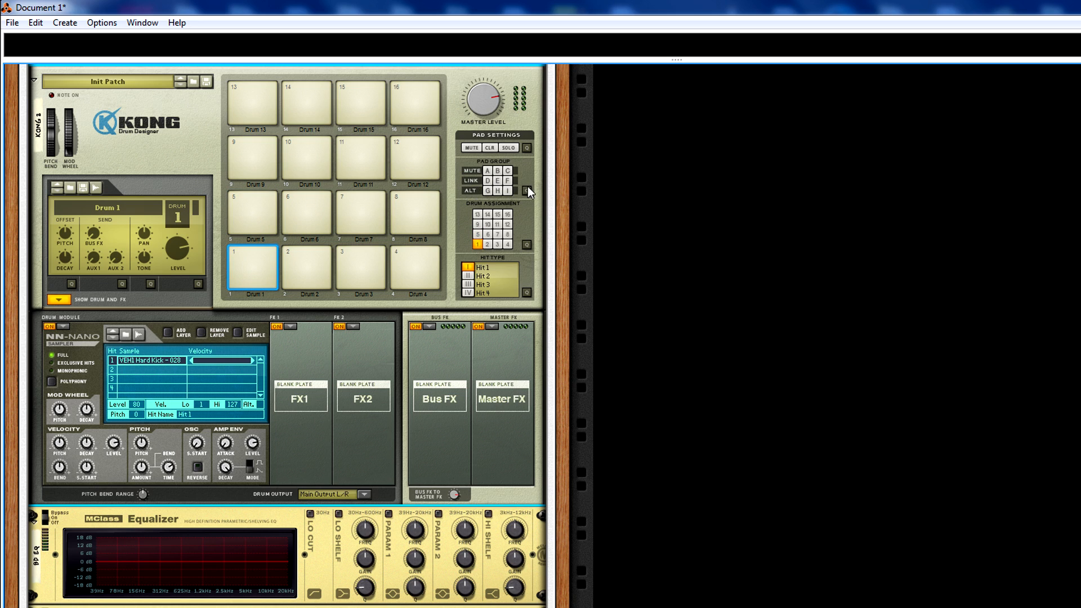
Step: Assign pads 1 and 5 to link group D and pads 2 and 6 to link group E, and test the Drum 1 pad
left_click(527, 190)
left_click(250, 268)
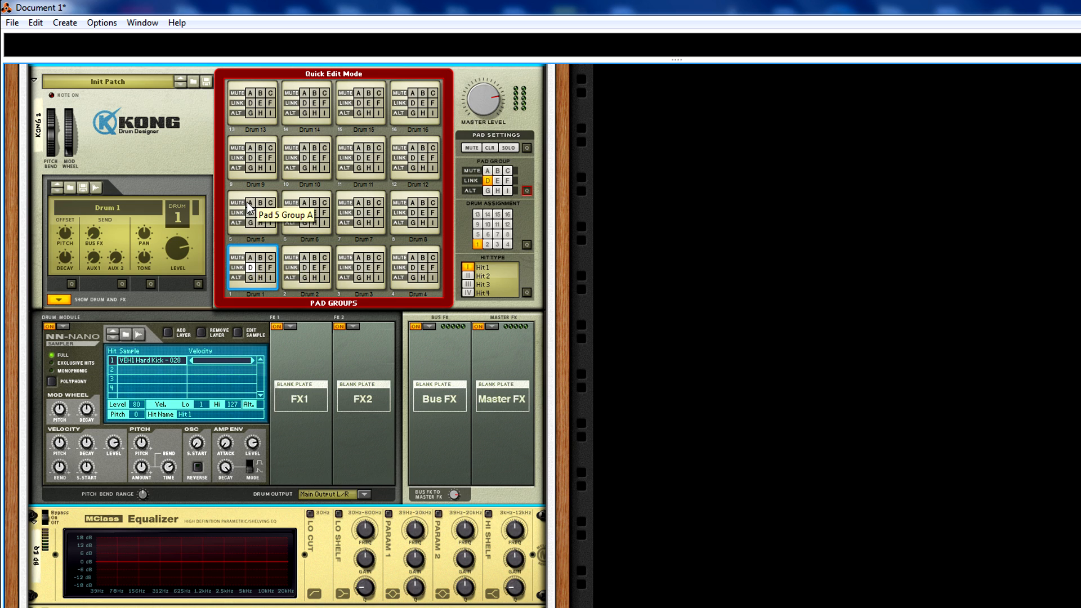
left_click(314, 213)
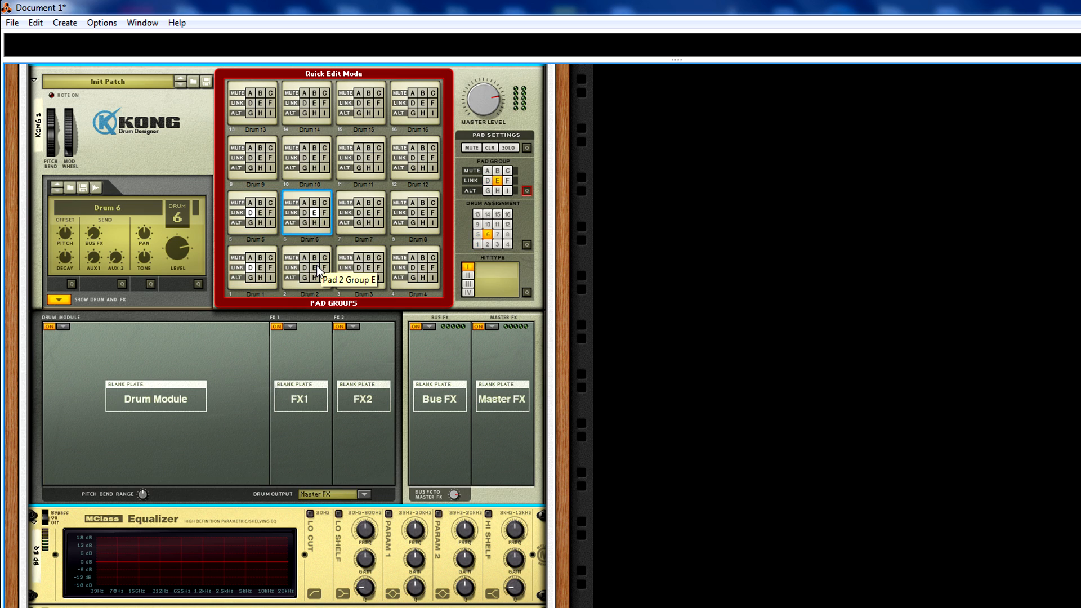
left_click(316, 268)
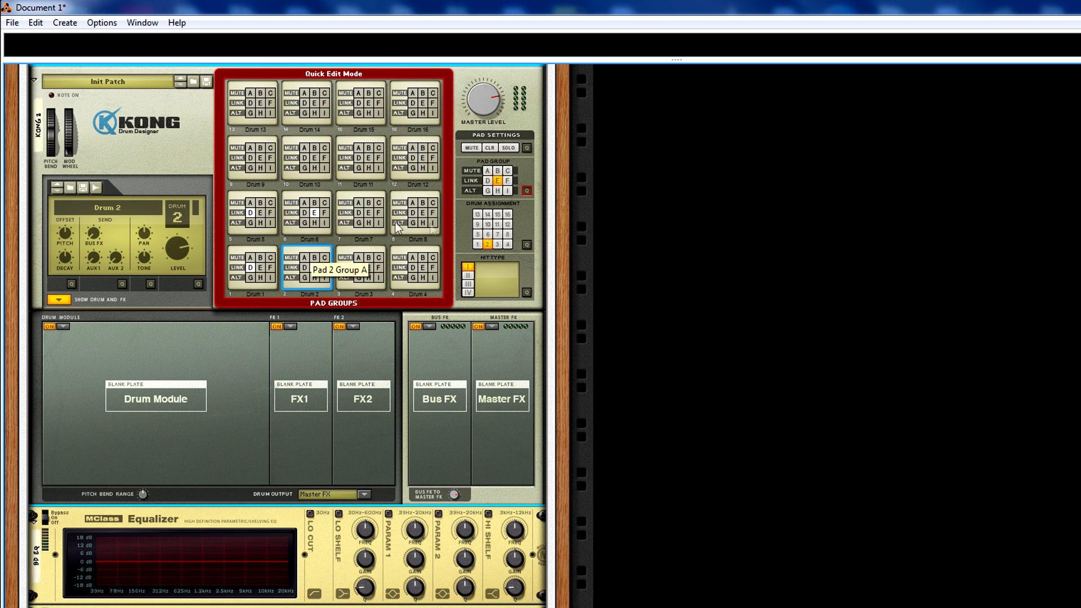
left_click(528, 190)
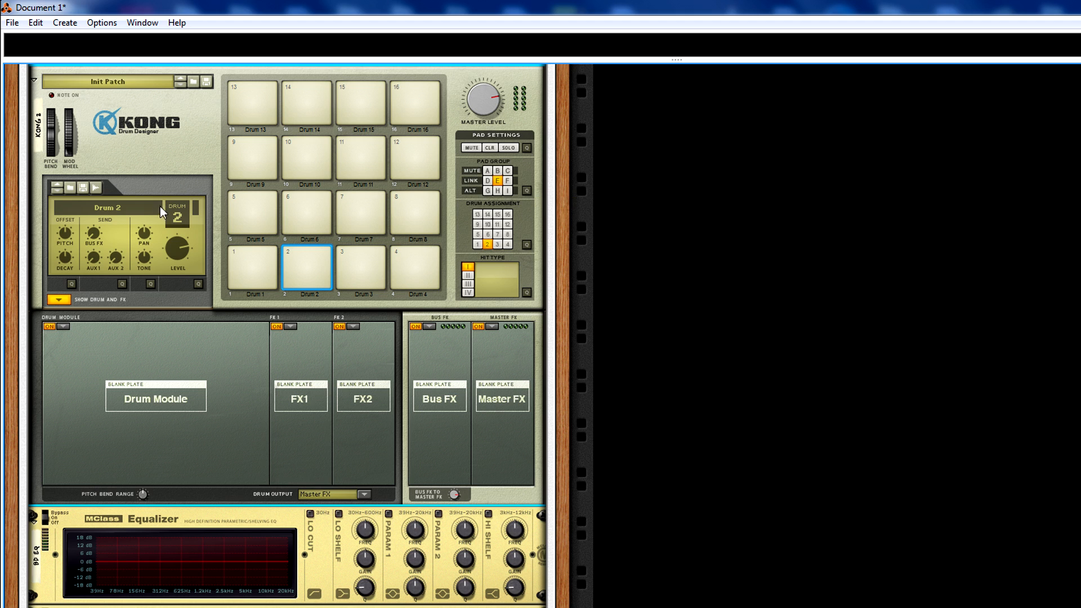
left_click(255, 259)
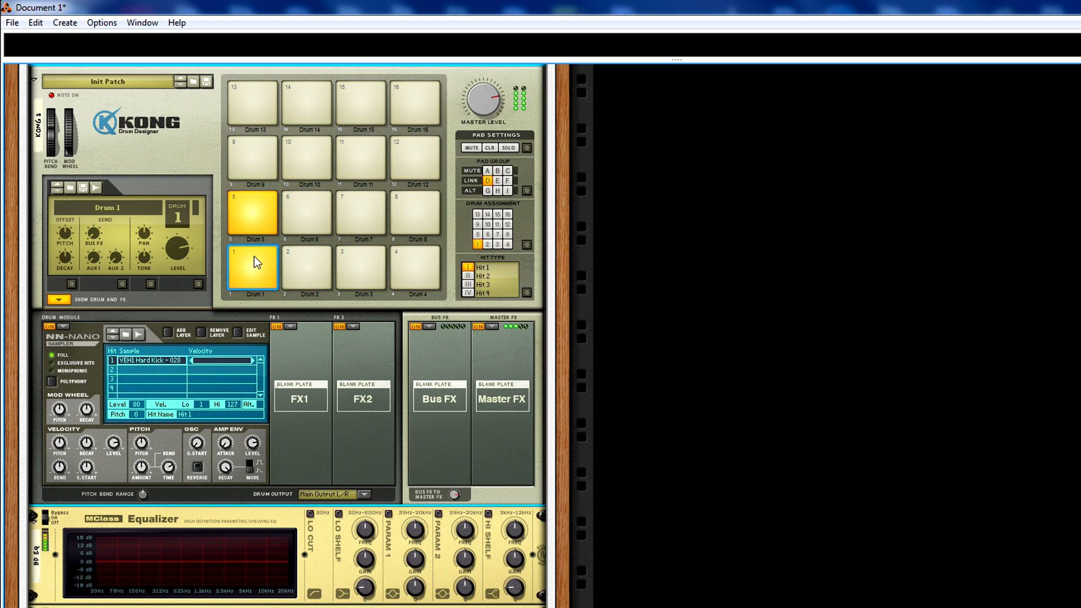
Step: Enable Low Cut and Parametric 2 on the BD EQ, with Parametric 2 at its lowest frequency, about -18 dB gain and an adjusted Q
scroll(258, 242, "down", 5)
scroll(216, 302, "up", 3)
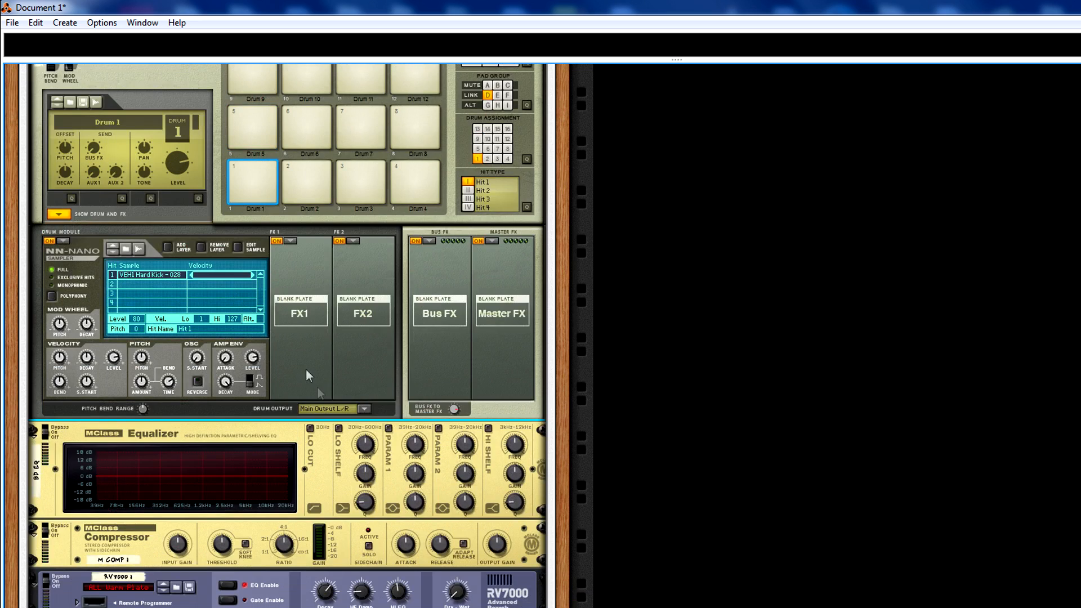
left_click(309, 428)
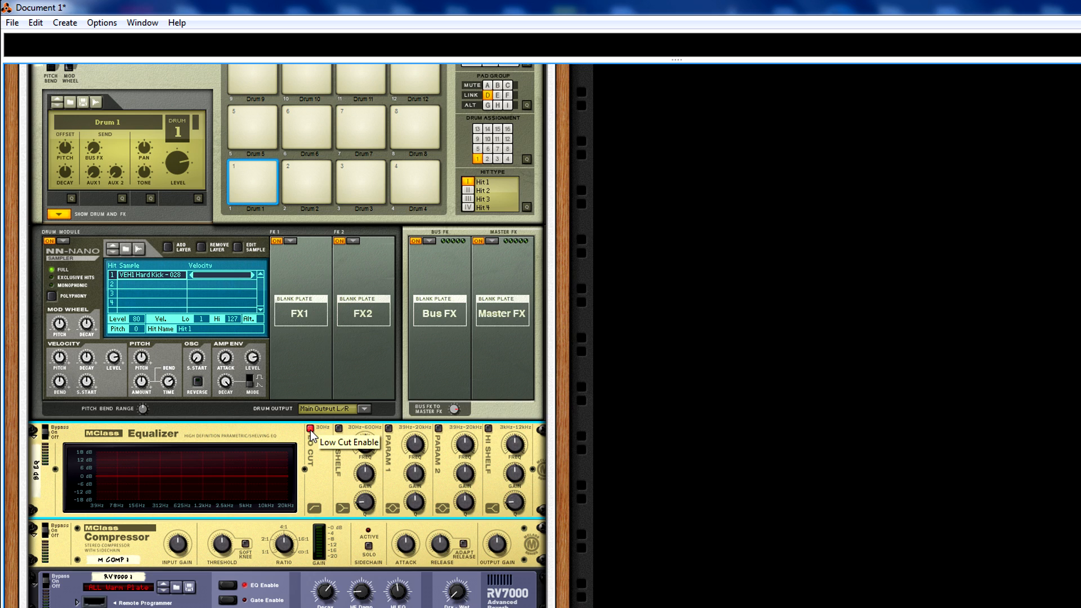
left_click(439, 429)
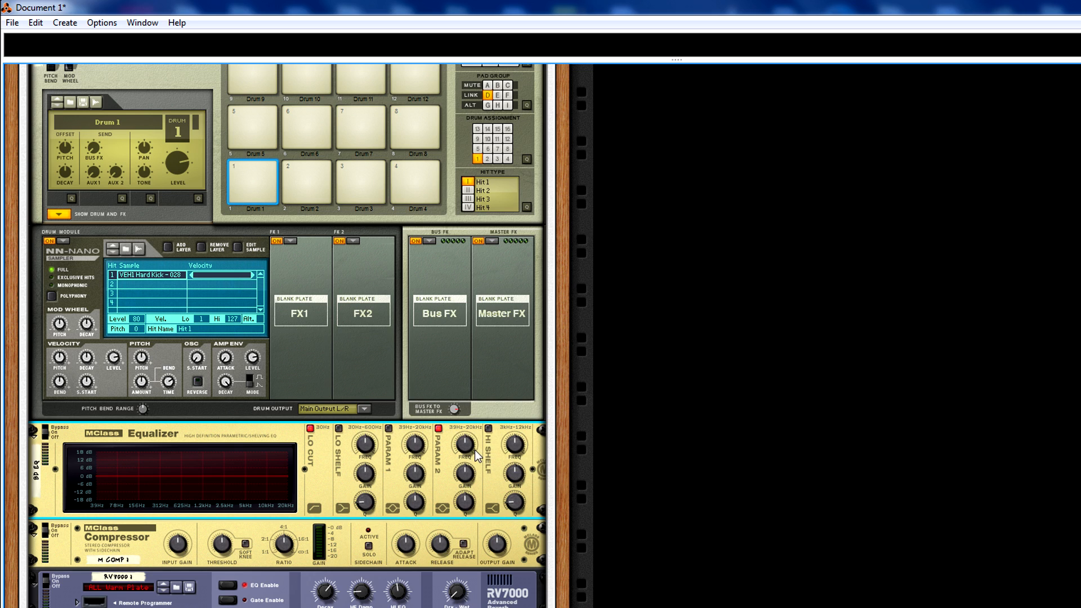
left_click_drag(468, 500, 471, 530)
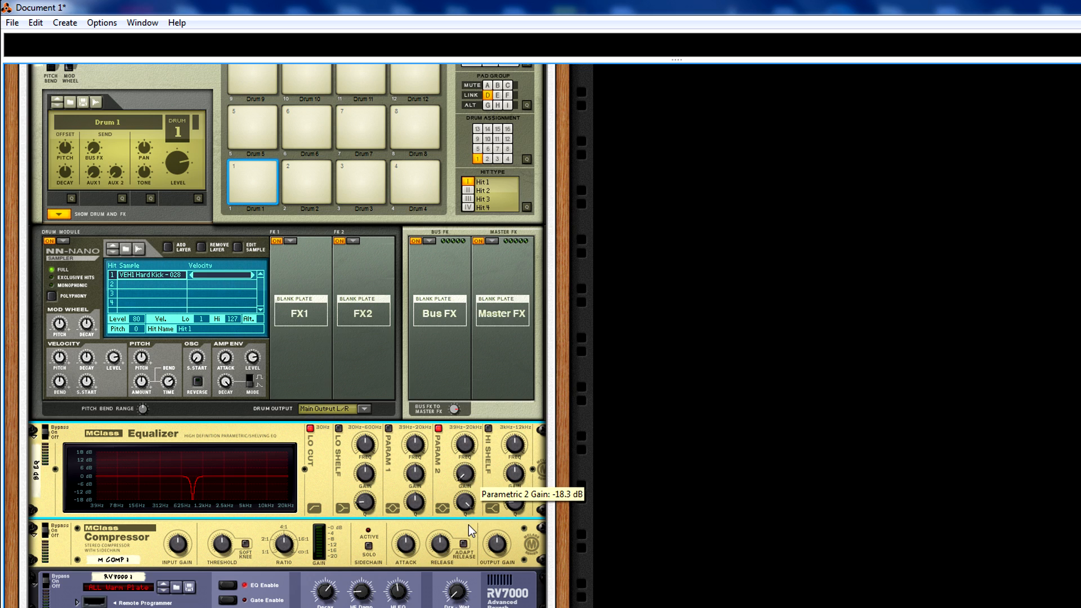
left_click_drag(467, 434, 461, 480)
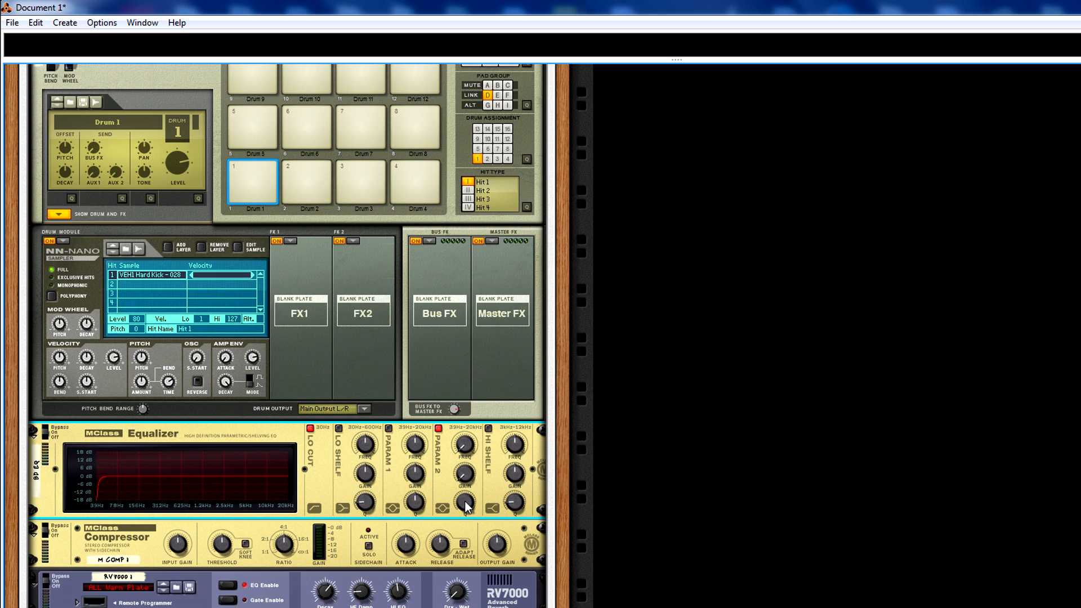
left_click_drag(465, 500, 465, 516)
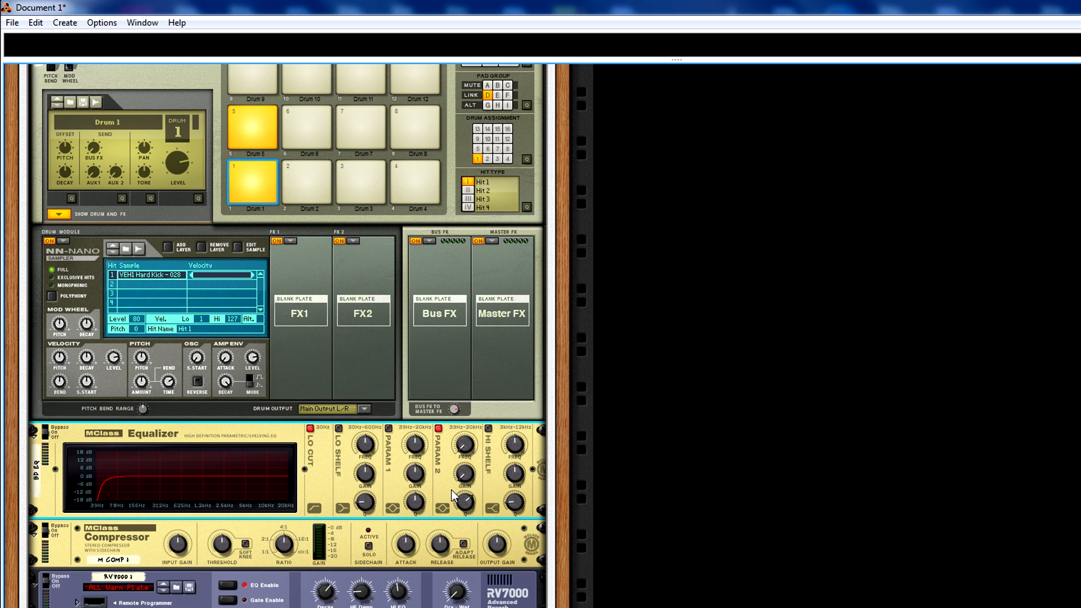
mouse_move(468, 507)
left_mouse_down()
mouse_move(473, 485)
mouse_move(470, 495)
left_mouse_up()
Step: Enable Parametric 1 on the BD EQ, lower its frequency into the bass range and set its gain to about 2.3 dB
left_click(388, 428)
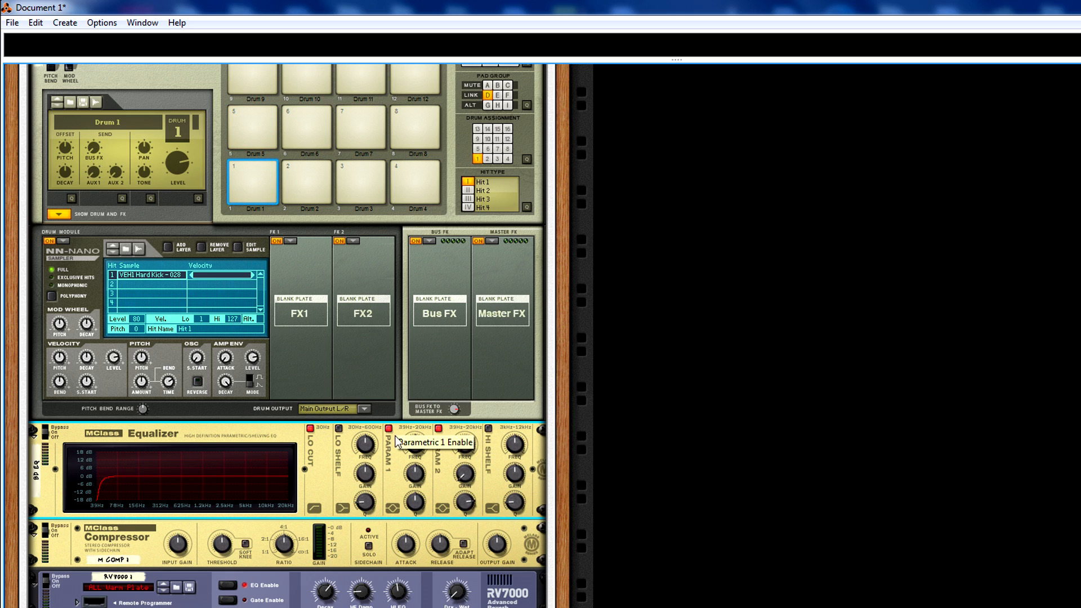
left_click_drag(419, 451, 416, 469)
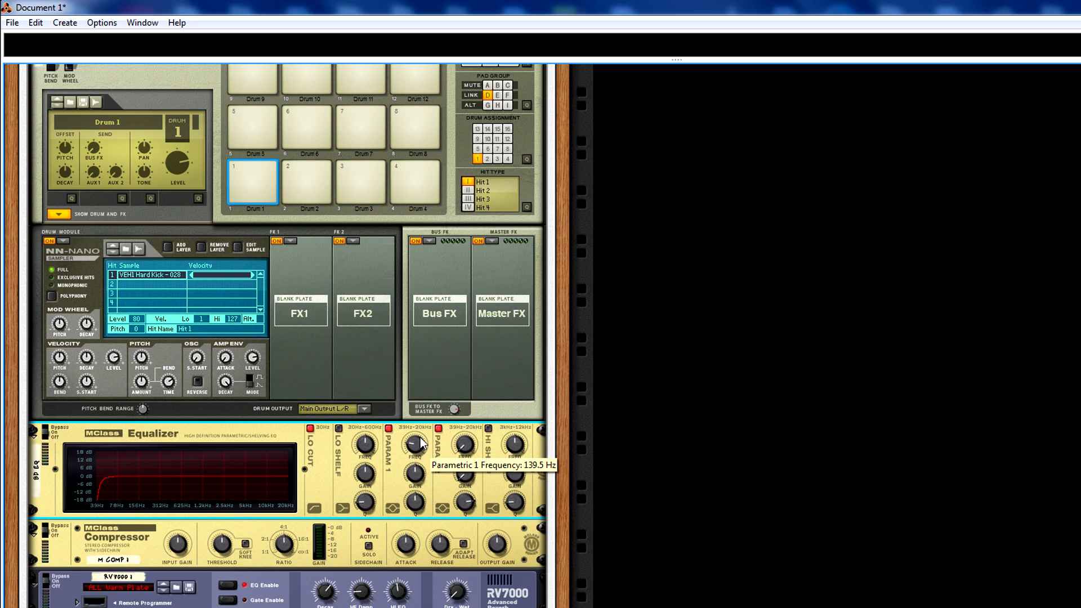
mouse_move(416, 473)
left_mouse_down()
mouse_move(416, 459)
mouse_move(417, 472)
left_mouse_up()
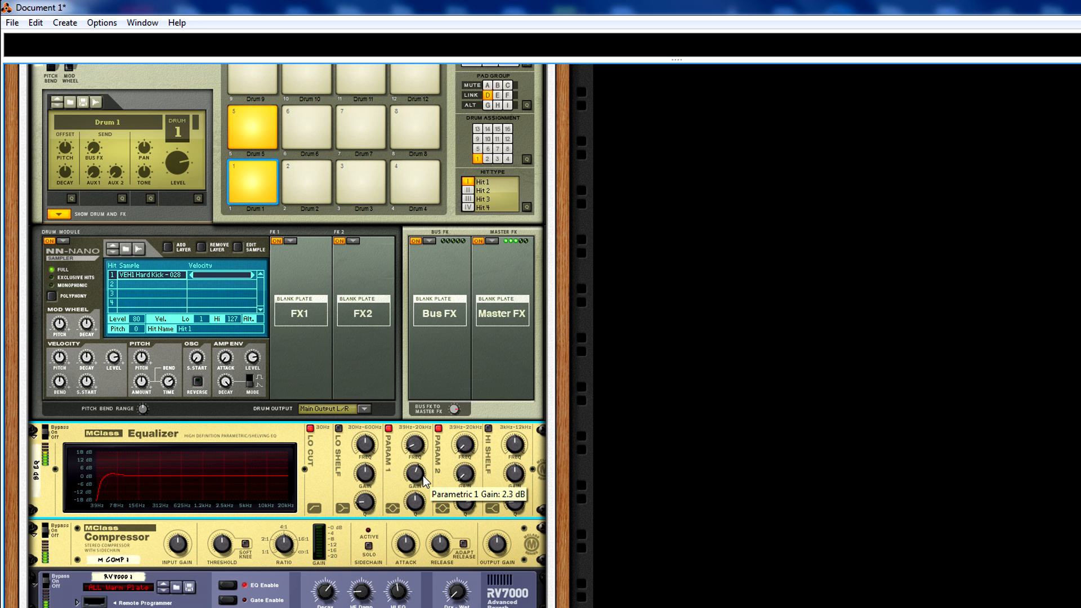
Step: Set the kick compressor's threshold to about -19 dB, raise its input gain and release, and lower its attack and ratio
scroll(347, 457, "down", 5)
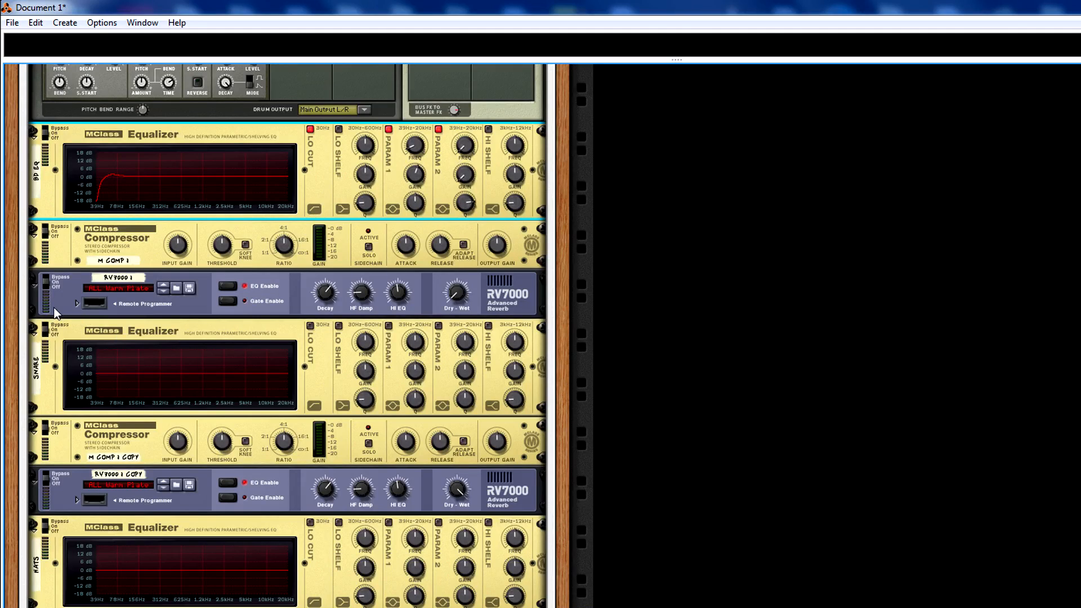
scroll(53, 306, "up", 1)
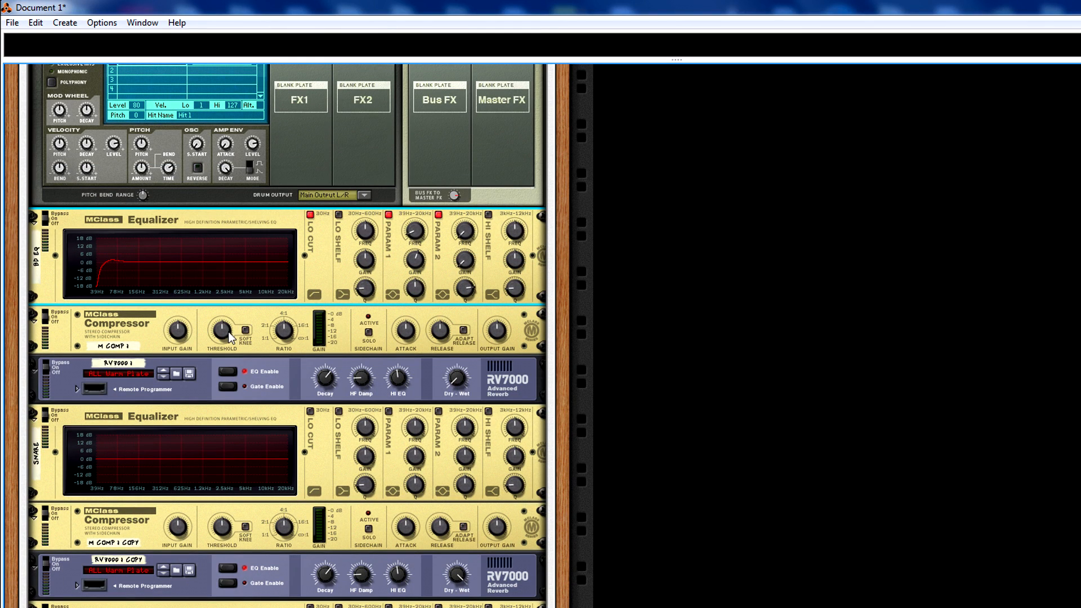
left_click_drag(228, 331, 228, 335)
left_click_drag(404, 331, 443, 329)
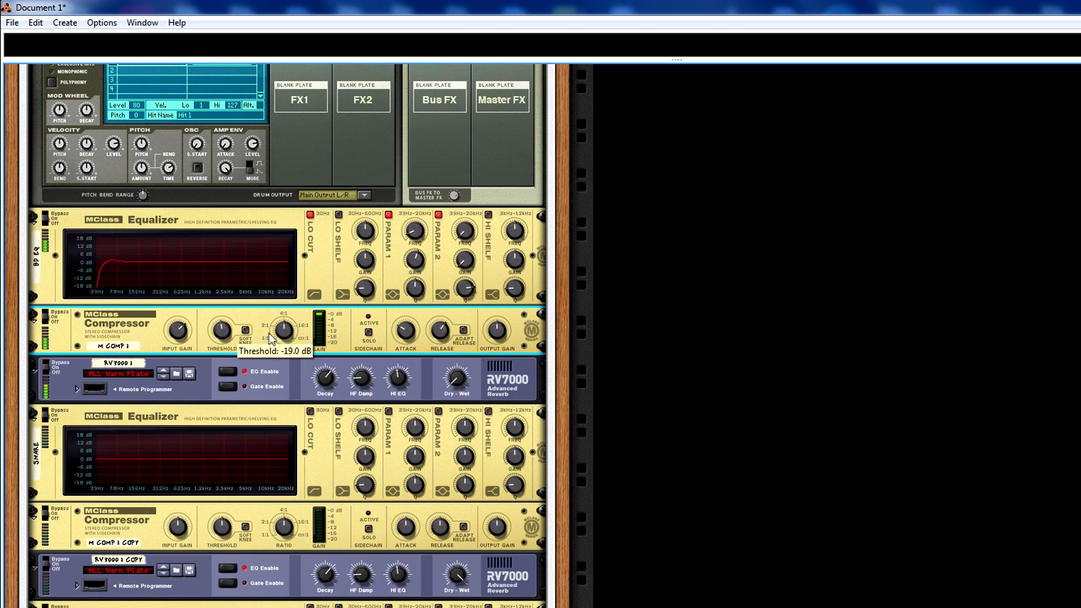
left_click_drag(283, 334, 220, 335)
Step: Play the linked kick pads and raise the Dry/Wet of the kick chain's RV7000 reverb slightly, to about 6
scroll(243, 200, "up", 3)
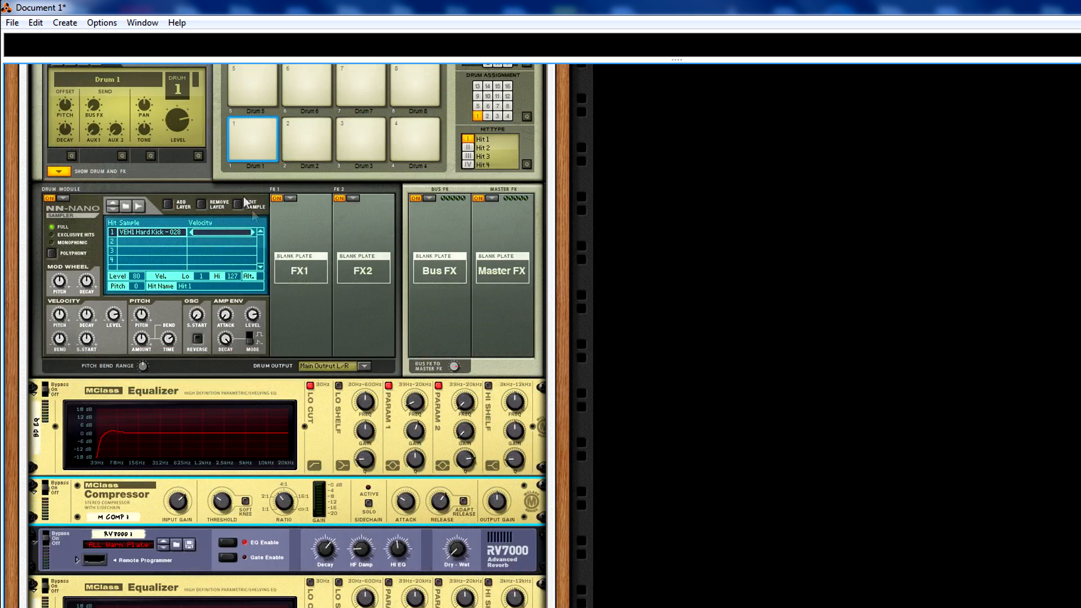
left_click(238, 121)
left_click(241, 123)
left_click(241, 123)
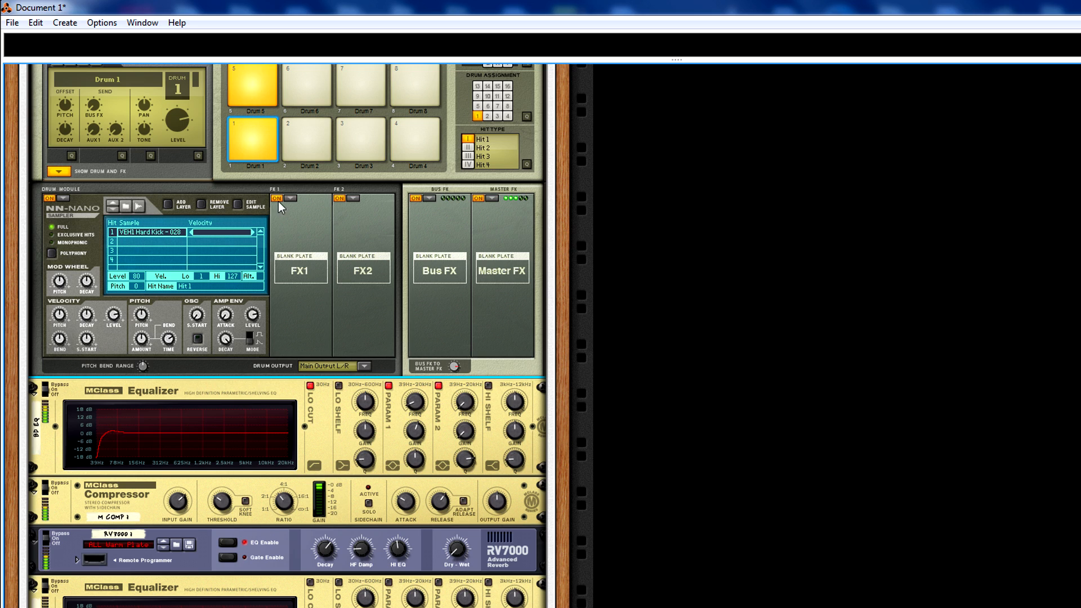
left_click(457, 551)
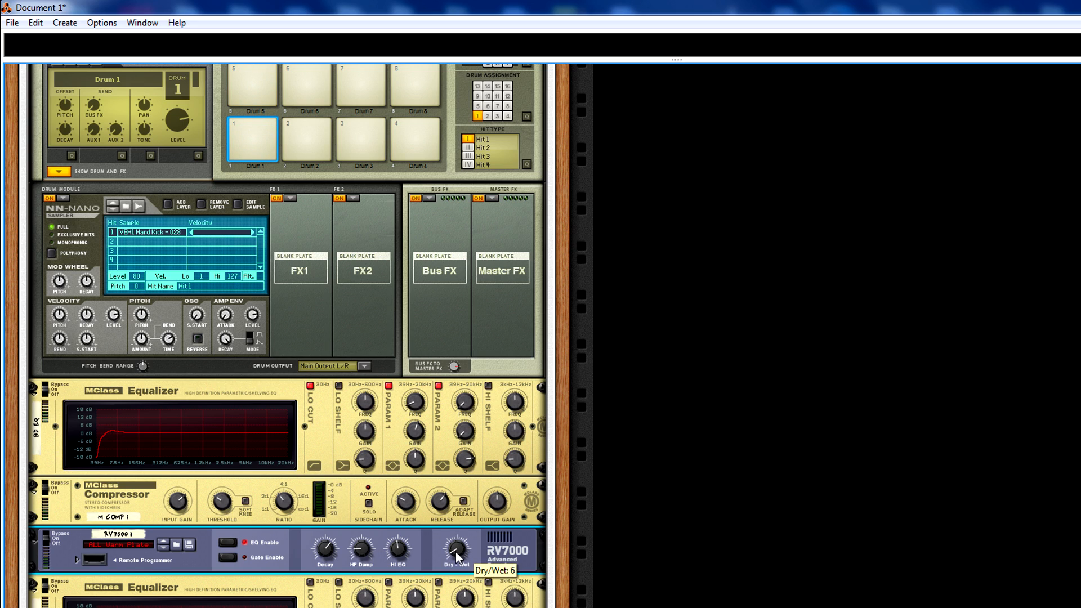
left_click(247, 129)
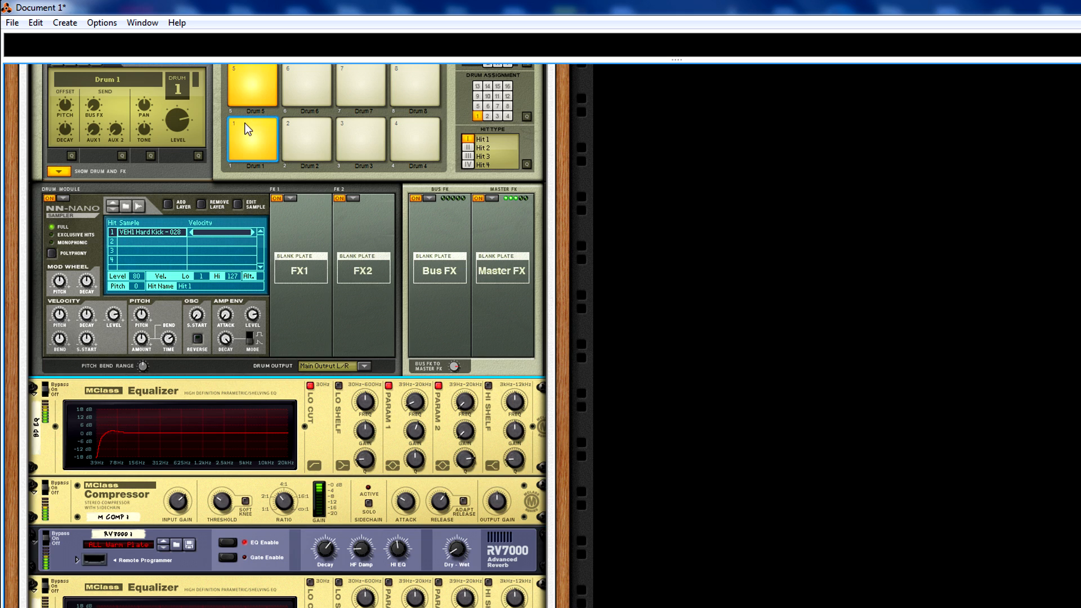
Step: Set the Decay of the kick chain's RV7000 reverb to about 41, playing the Drum 1 pad to check it
left_click(458, 544)
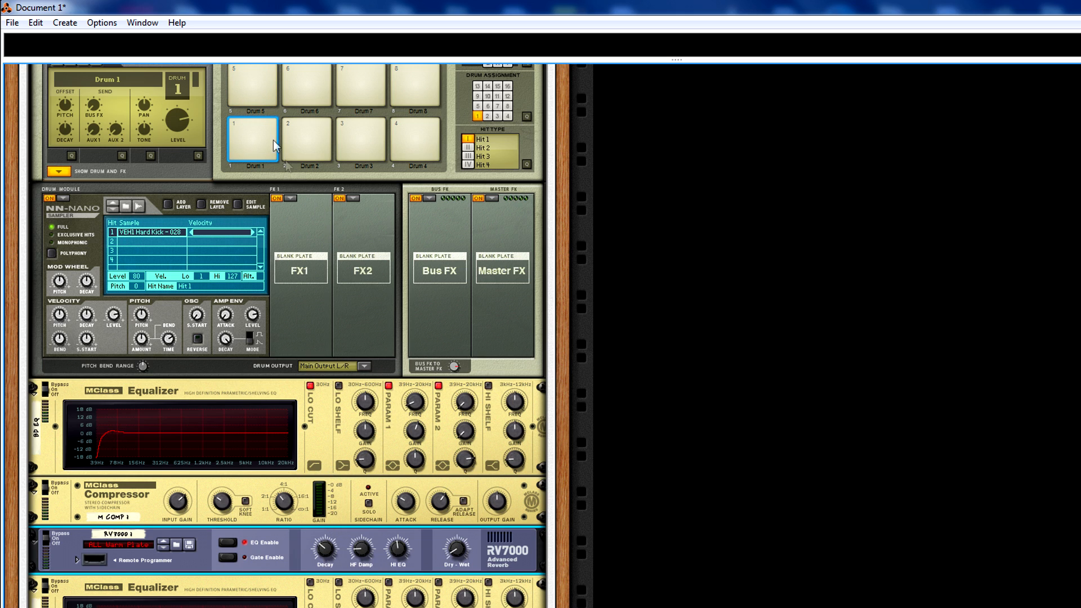
left_click(260, 123)
left_click(452, 555)
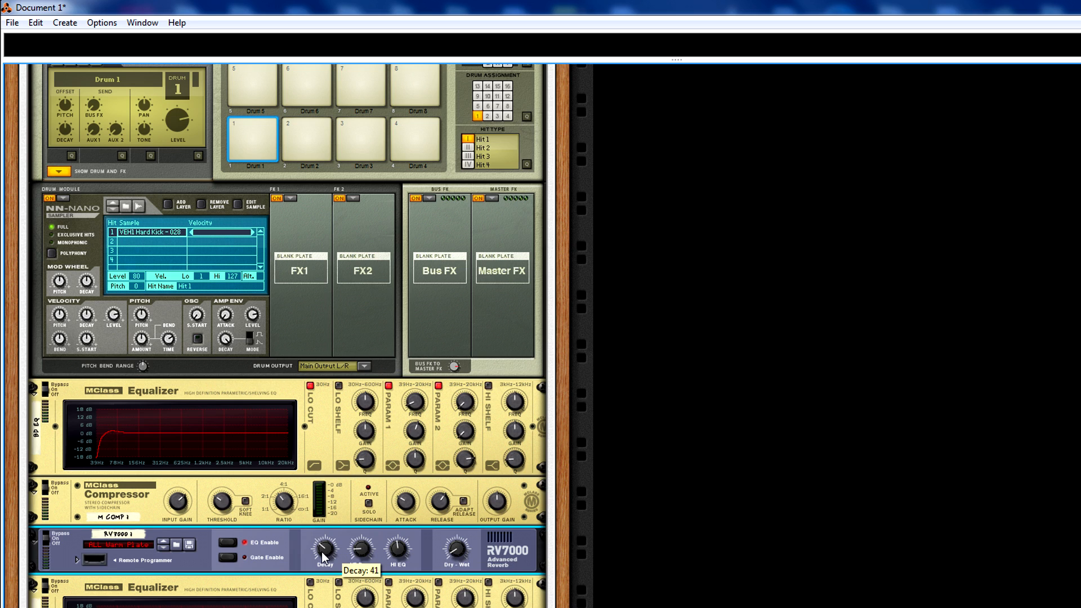
Step: Play the Drum 1 pad, select Drum 2 in Kong and load an NN-Nano Sampler as its drum module
left_click(236, 133)
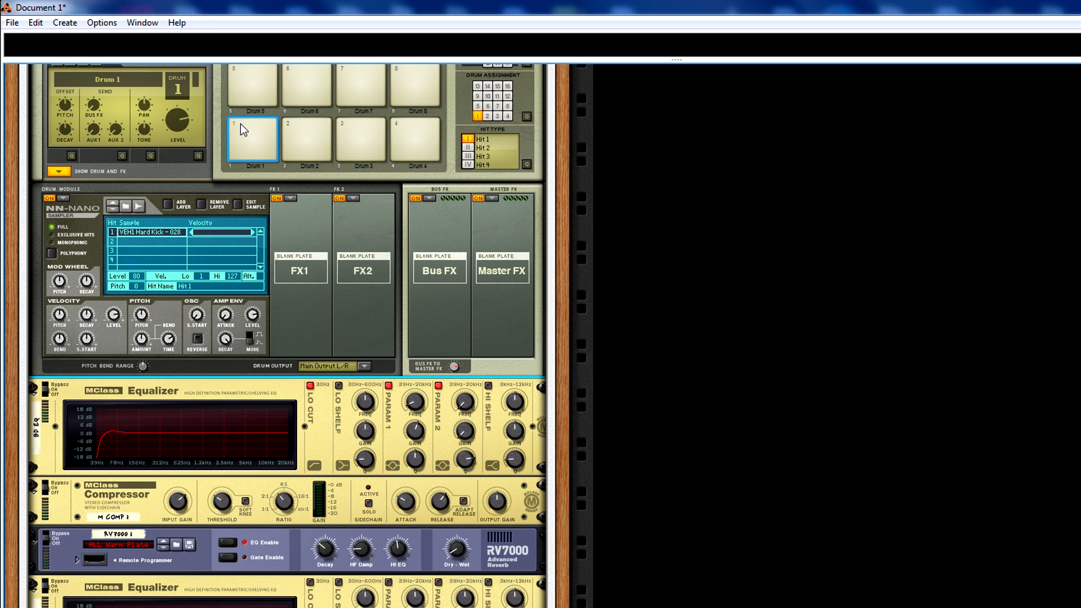
scroll(241, 124, "down", 5)
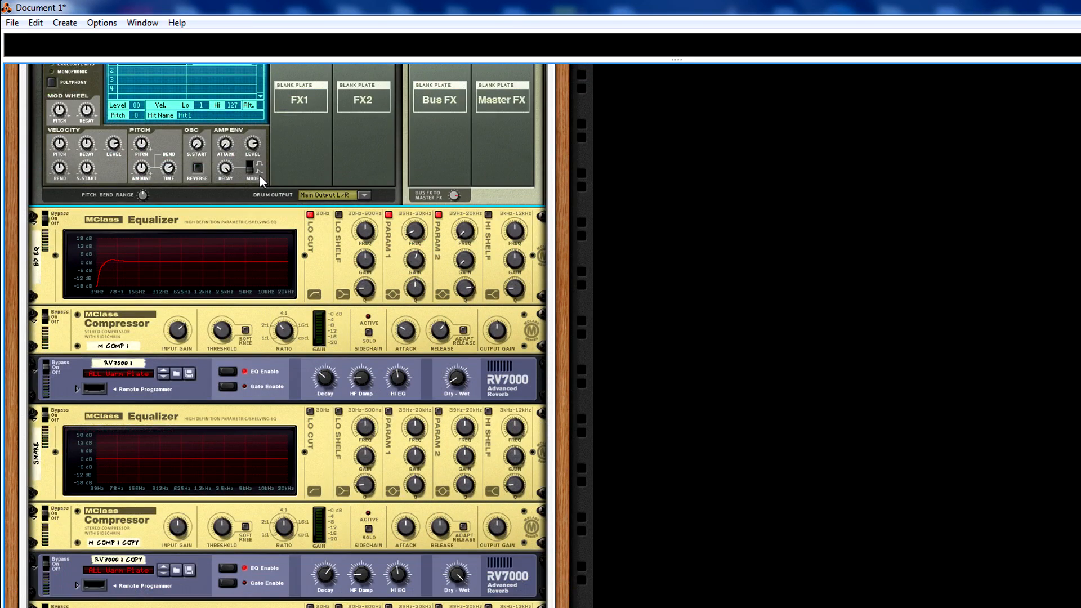
scroll(259, 176, "up", 10)
left_click(314, 345)
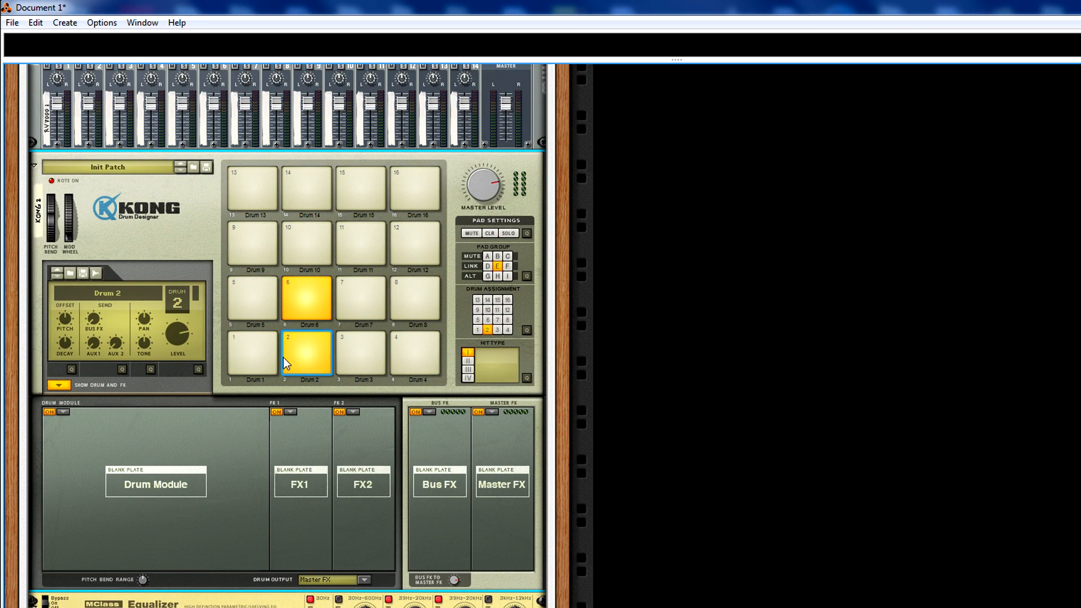
left_click(60, 411)
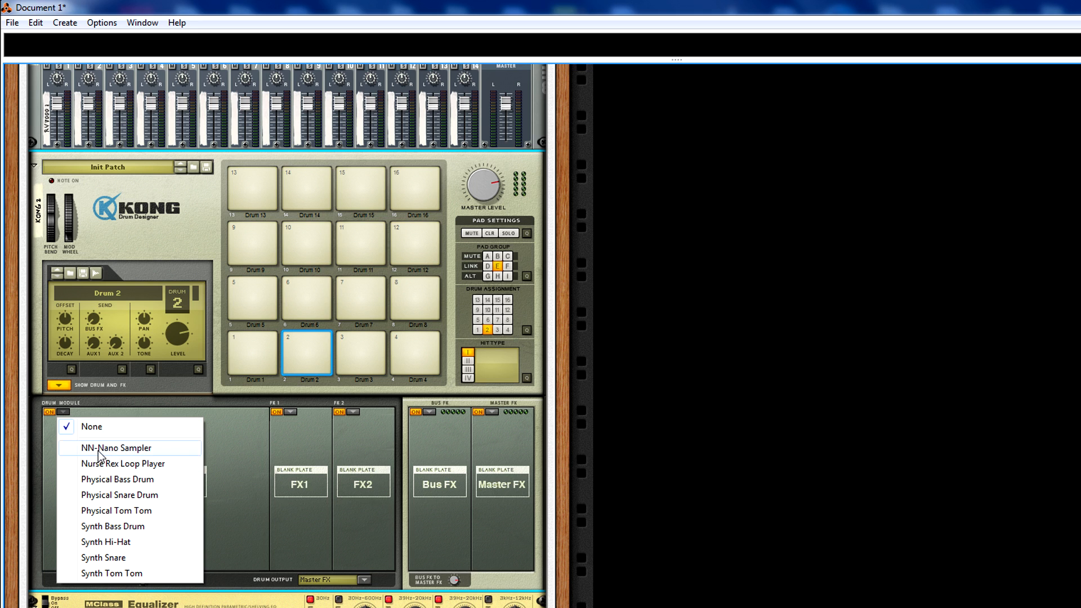
left_click(99, 443)
Step: Browse for a Drum 2 sample and open the VEC1 Snares folder inside Samples, Vengance
left_click(125, 420)
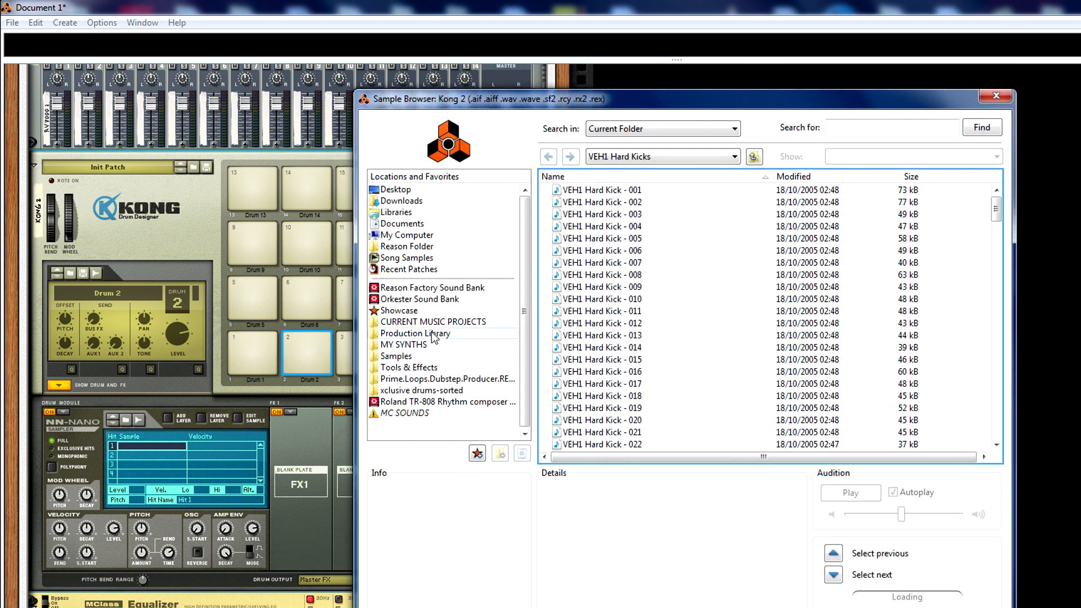
left_click(625, 156)
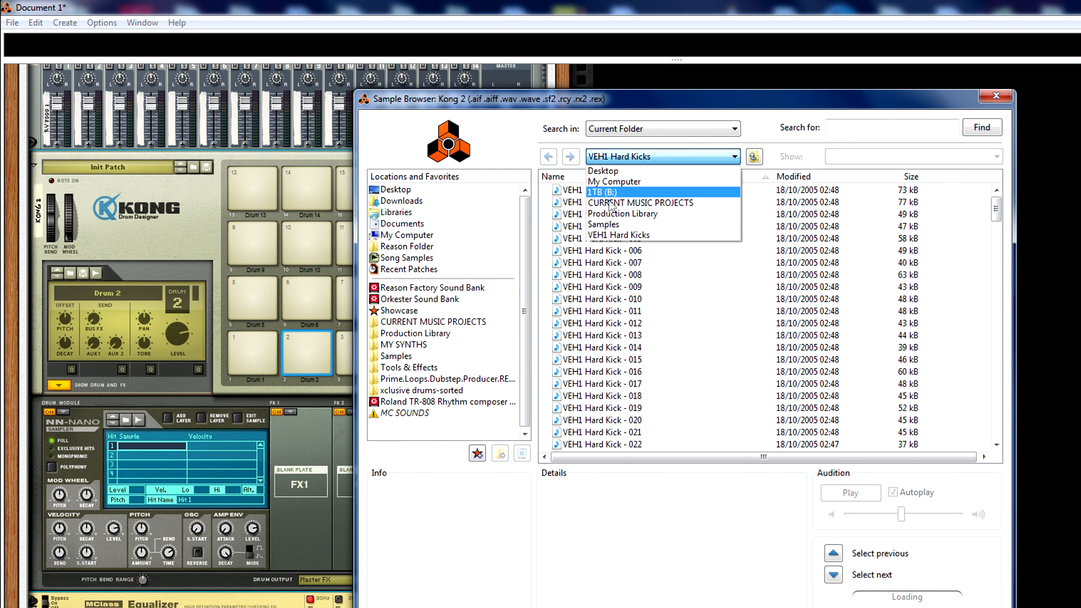
left_click(614, 229)
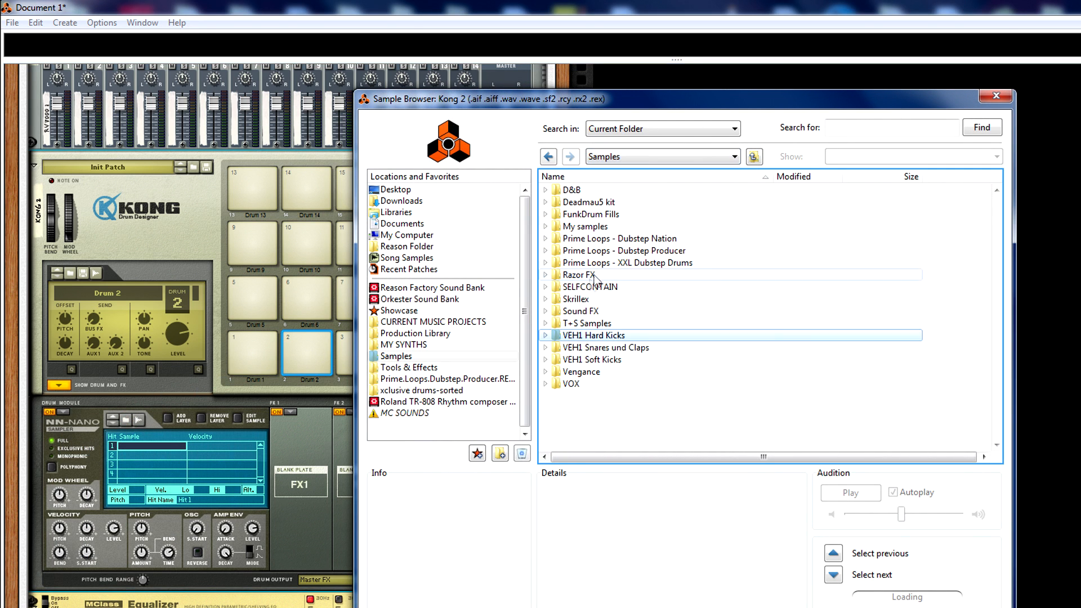
double_click(583, 372)
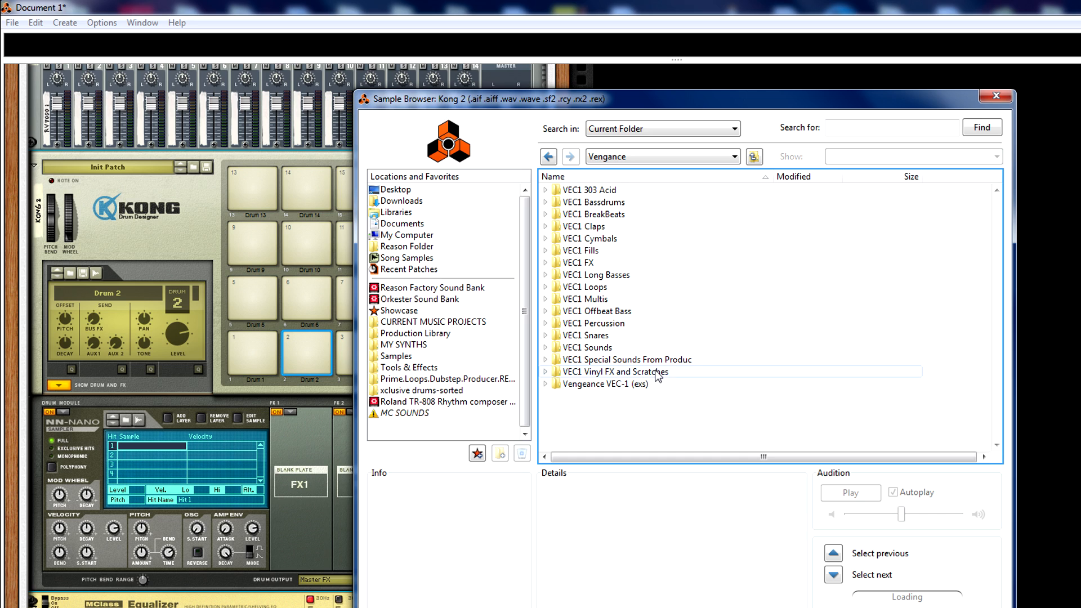
double_click(619, 334)
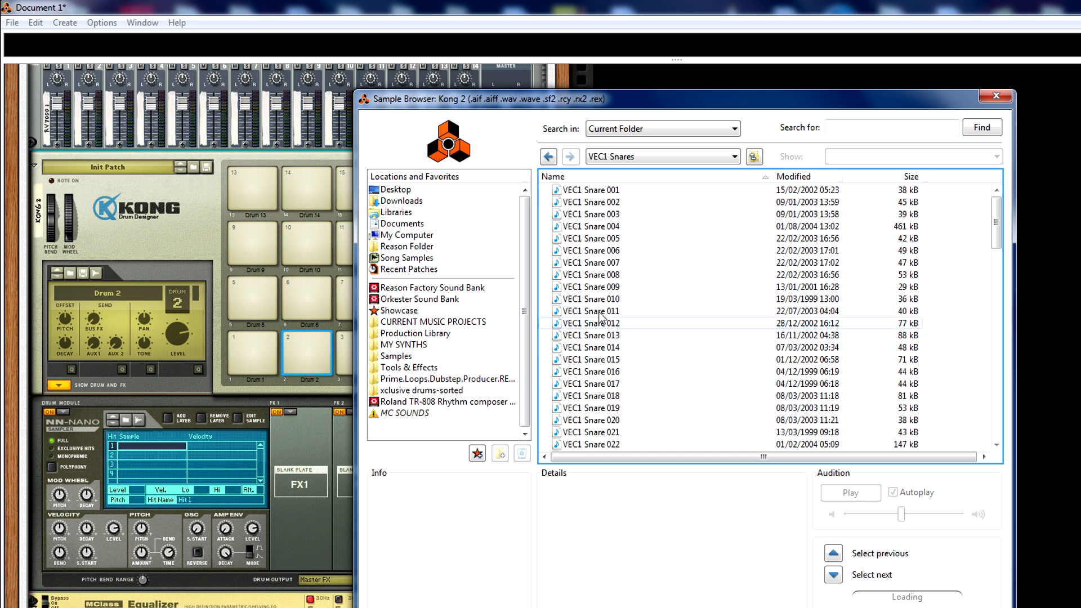
Step: Audition snare samples, load VEC1 Snare 001 into Drum 2 and play its pad
left_click(614, 238)
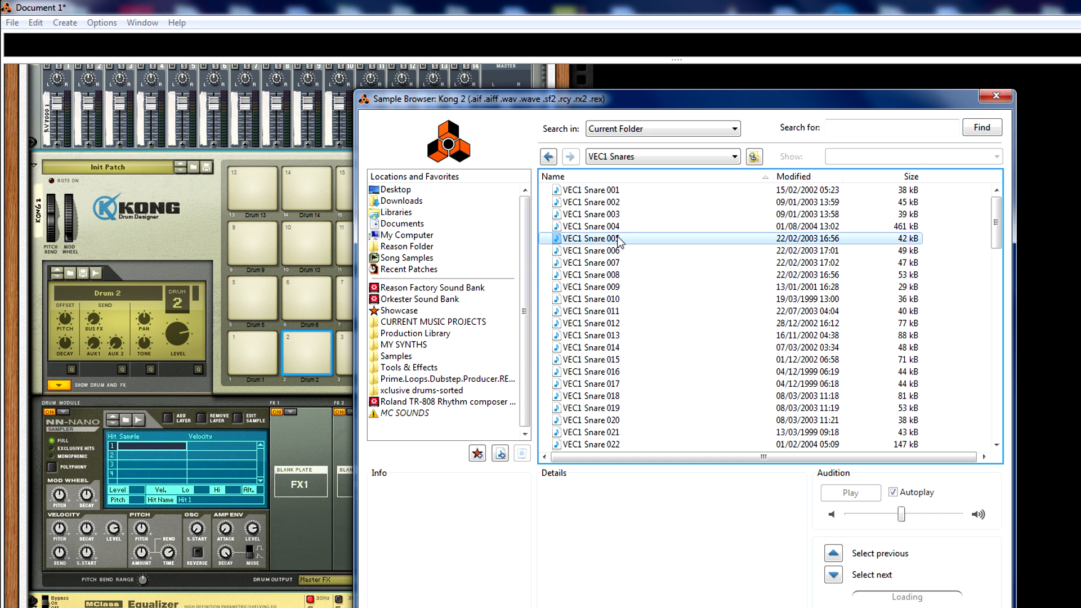
left_click(621, 191)
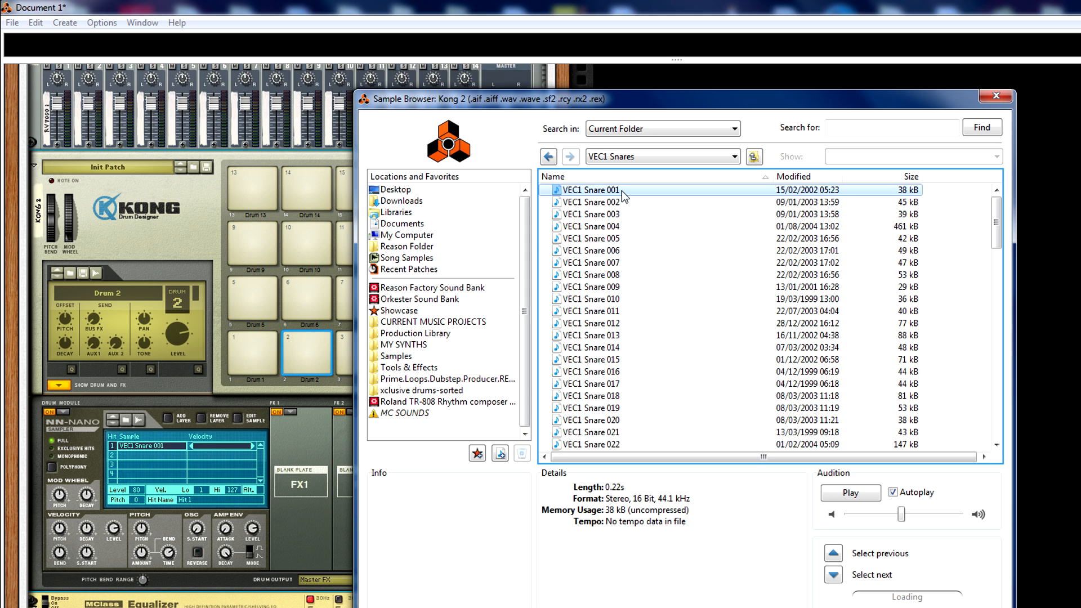
left_click(847, 492)
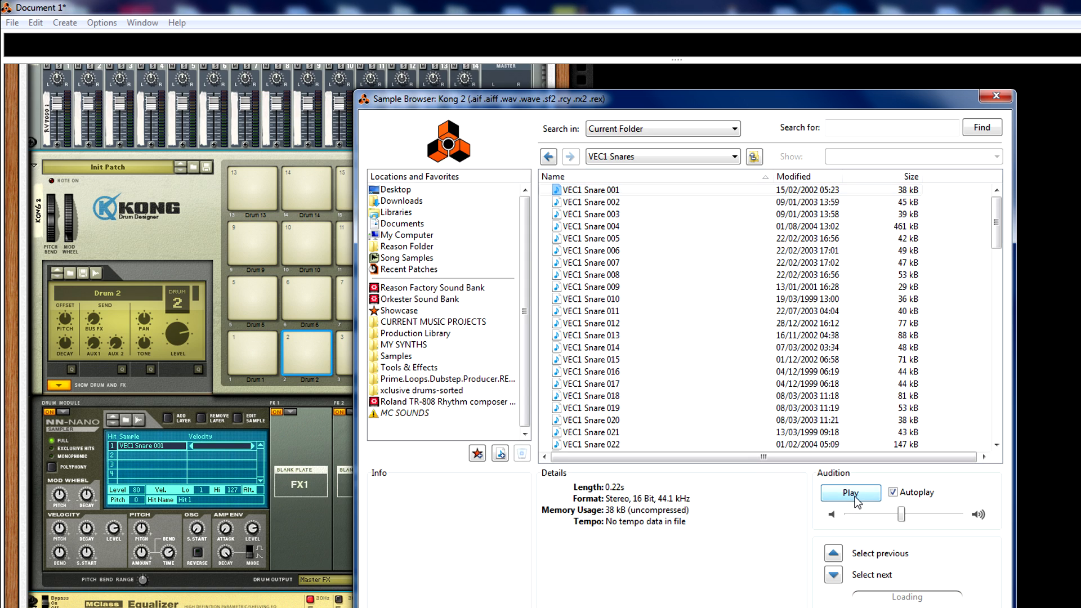
left_click(917, 606)
left_click(313, 348)
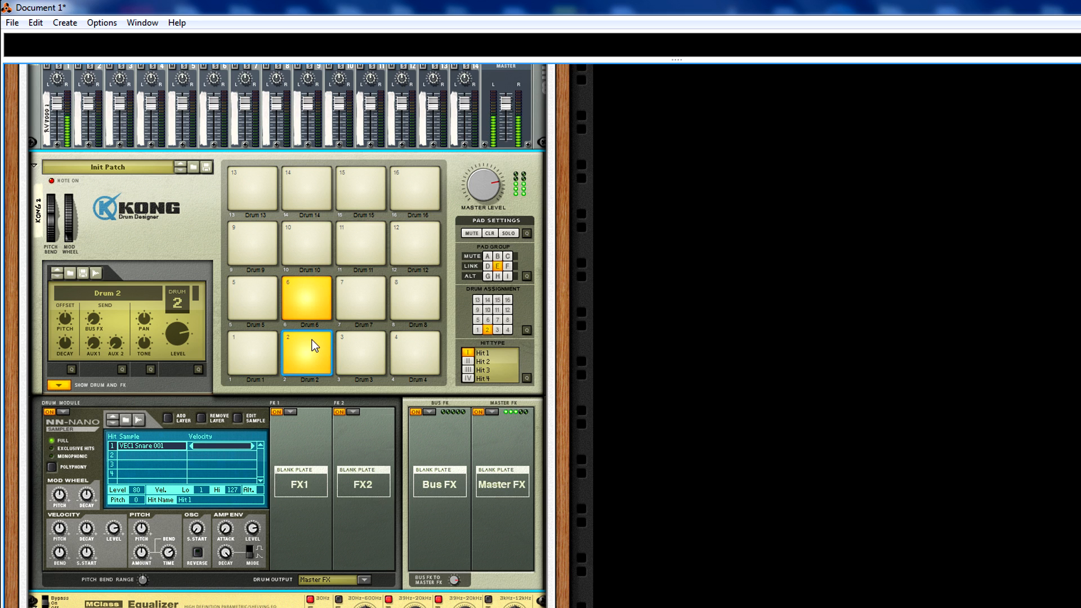
Step: Route Drum 2's drum output to Output 3-4
scroll(313, 346, "down", 5)
left_click(339, 322)
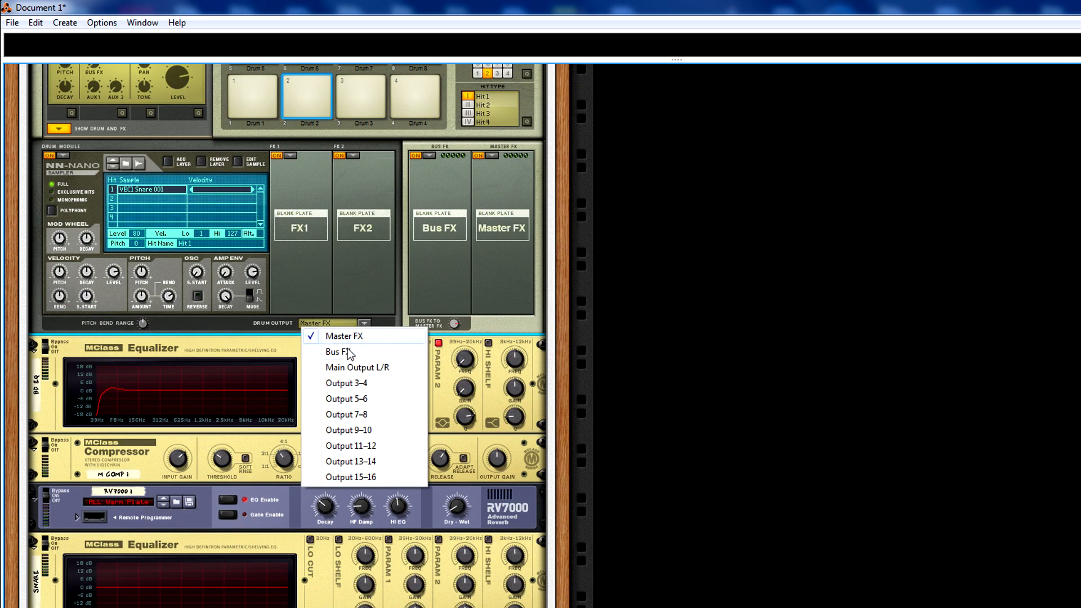
left_click(353, 384)
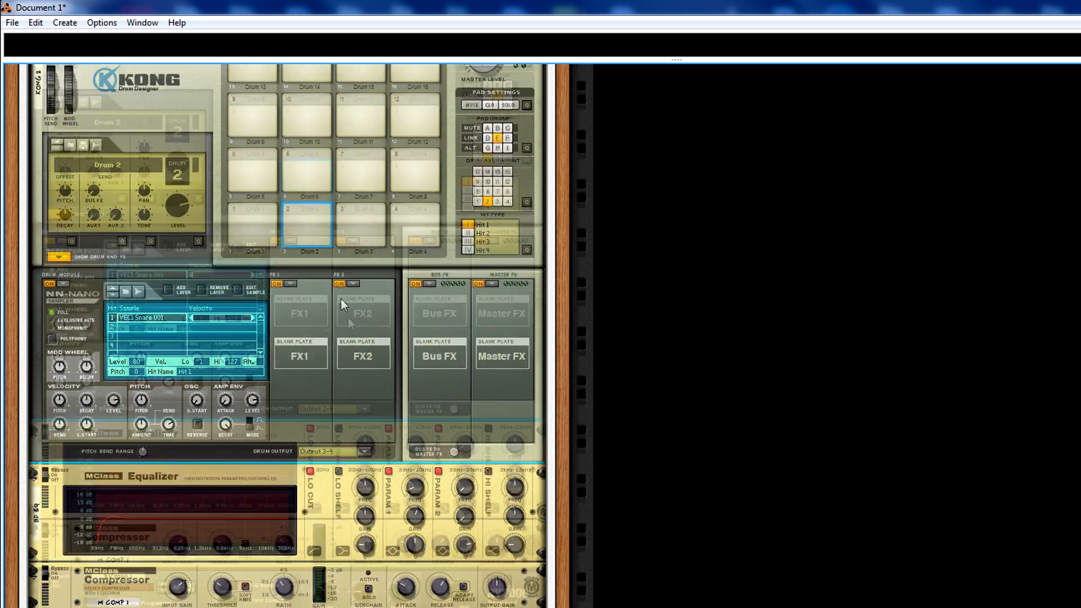
Step: Fold the kick chain's BD EQ, compressor and RV7000 reverb to save rack space
scroll(316, 316, "down", 3)
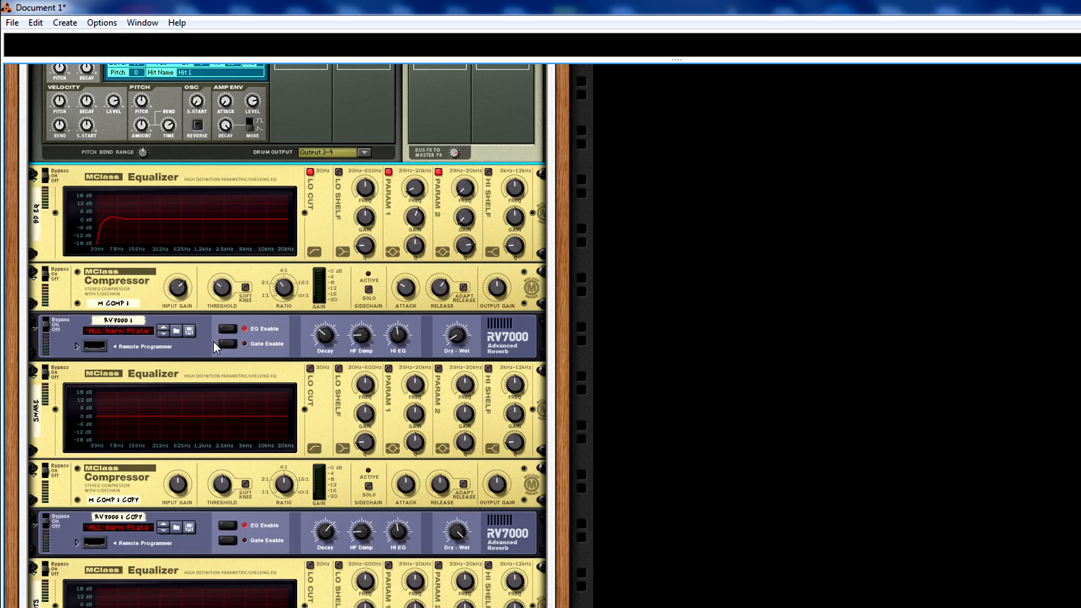
left_click(35, 182)
left_click(35, 203)
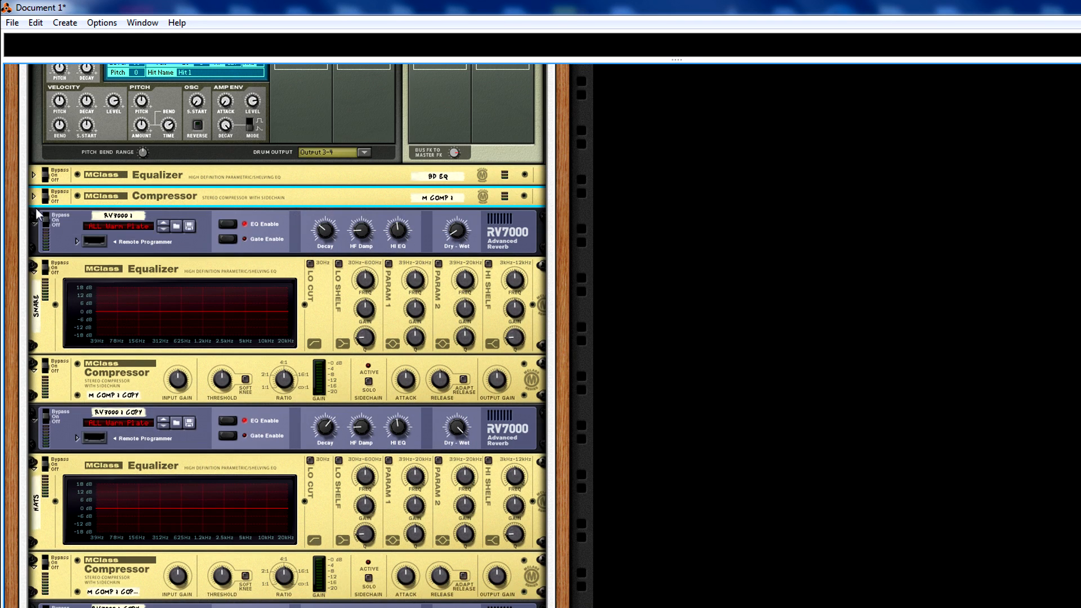
left_click(34, 222)
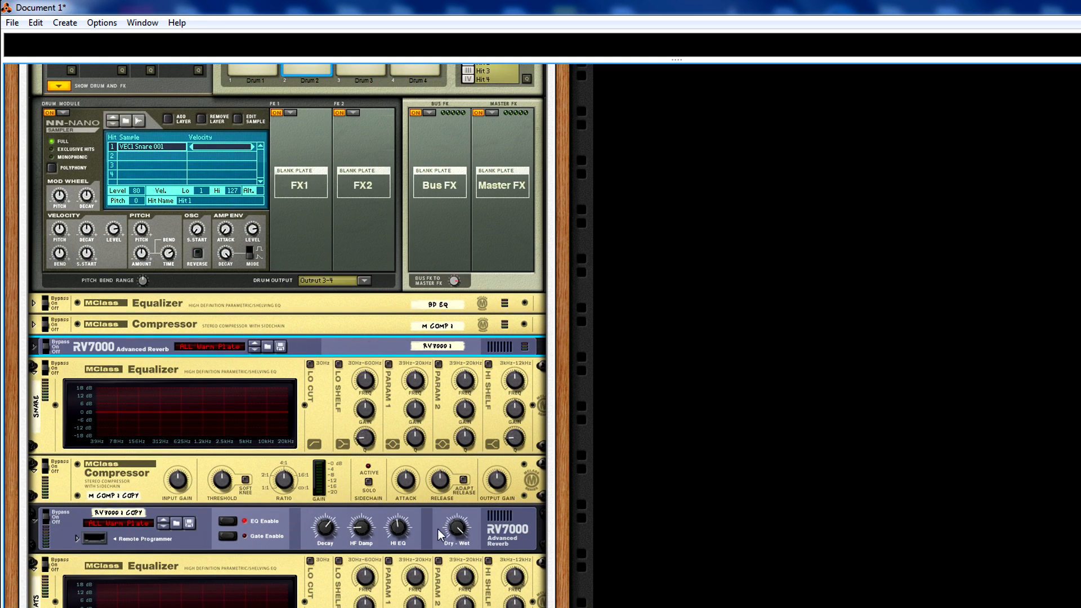
Step: Lower the Dry/Wet of the snare chain's RV7000 reverb and play the Drum 2 pad to check the signal
left_click_drag(457, 528, 457, 596)
scroll(355, 117, "up", 4)
scroll(224, 321, "down", 2)
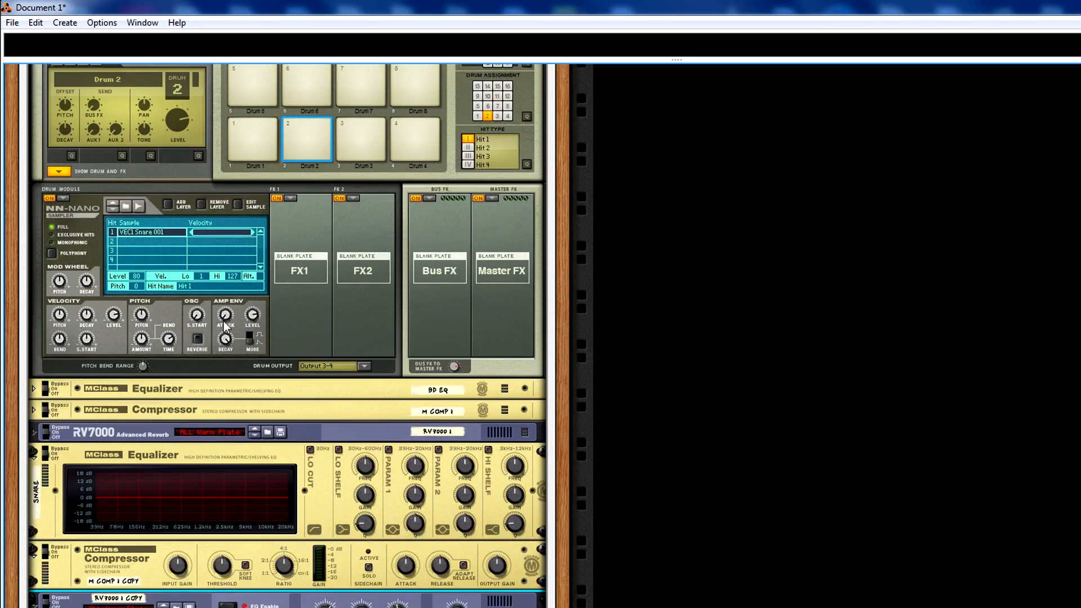
left_click(52, 555)
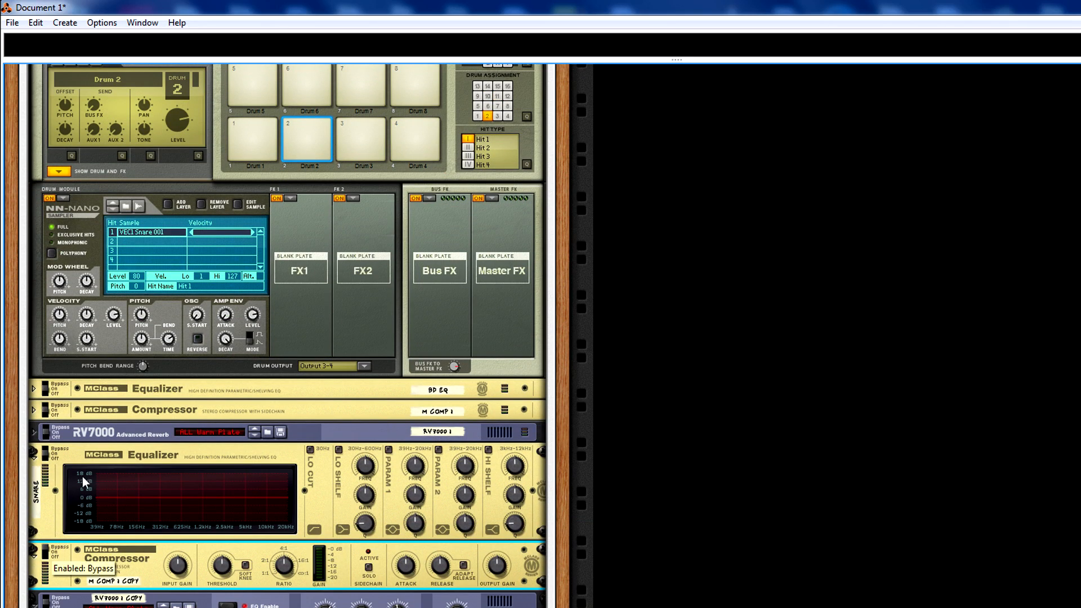
left_click(294, 124)
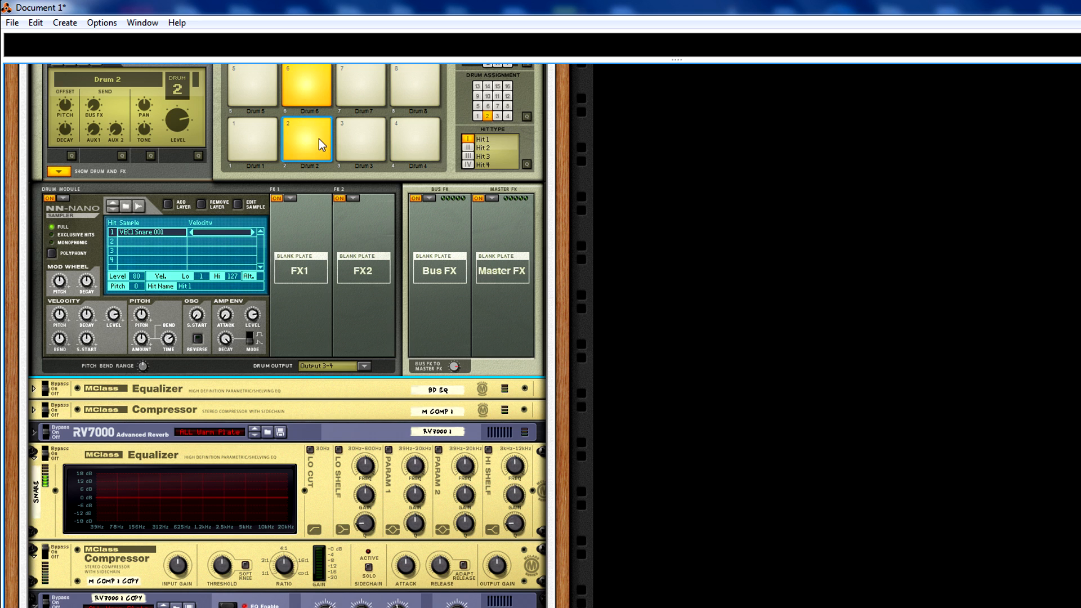
Step: Cable the snare chain's RV7000 audio output to channel 2 of the mixer and play the Drum 2 pad to test it
key("Tab")
scroll(320, 310, "down", 3)
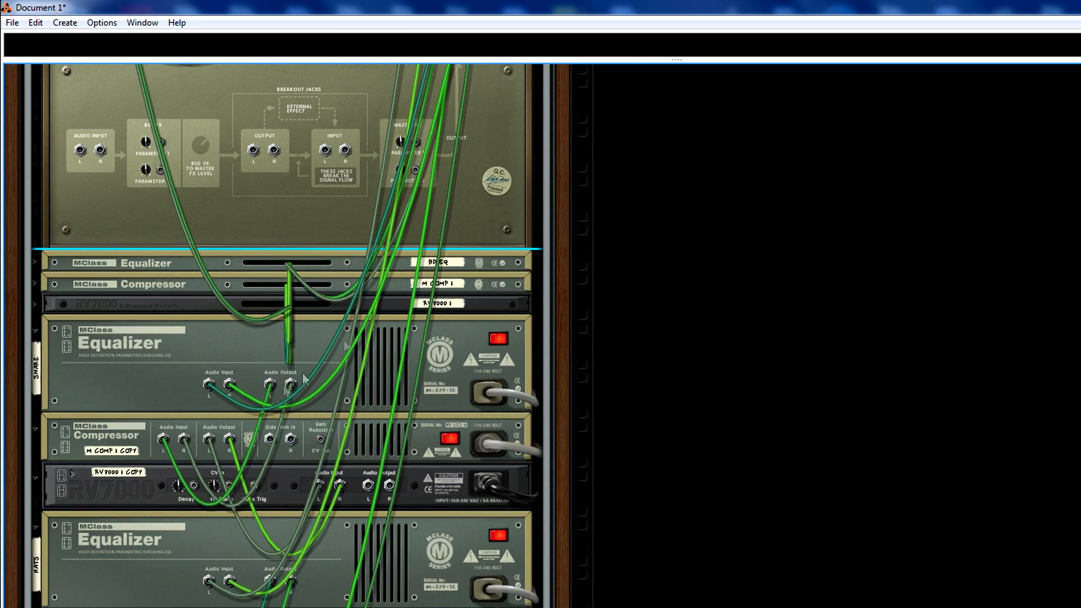
left_click(357, 486)
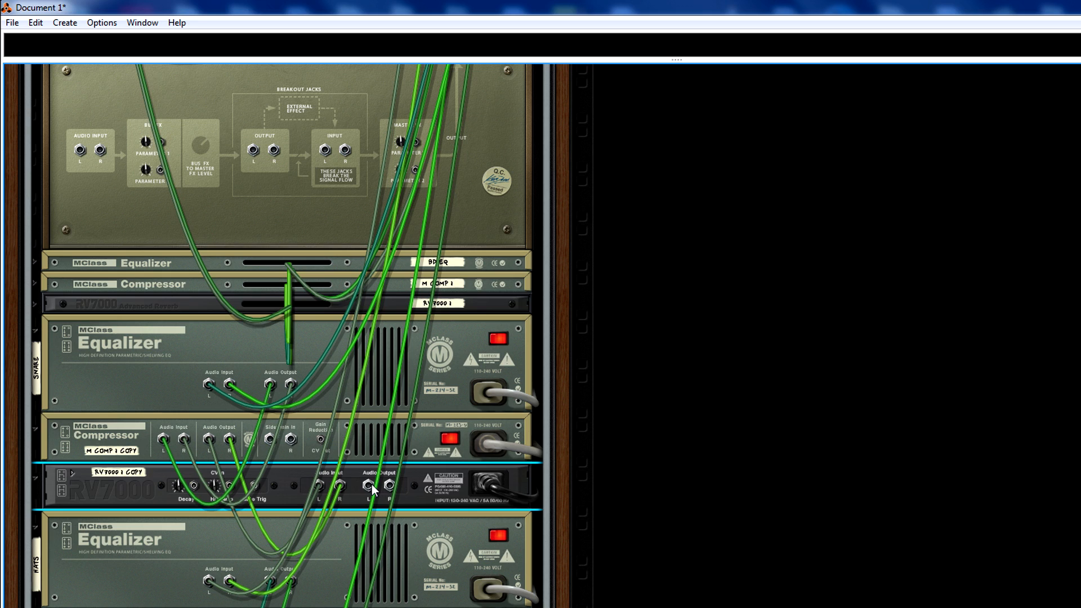
left_click_drag(368, 485, 85, 156)
scroll(253, 309, "up", 12)
key("Tab")
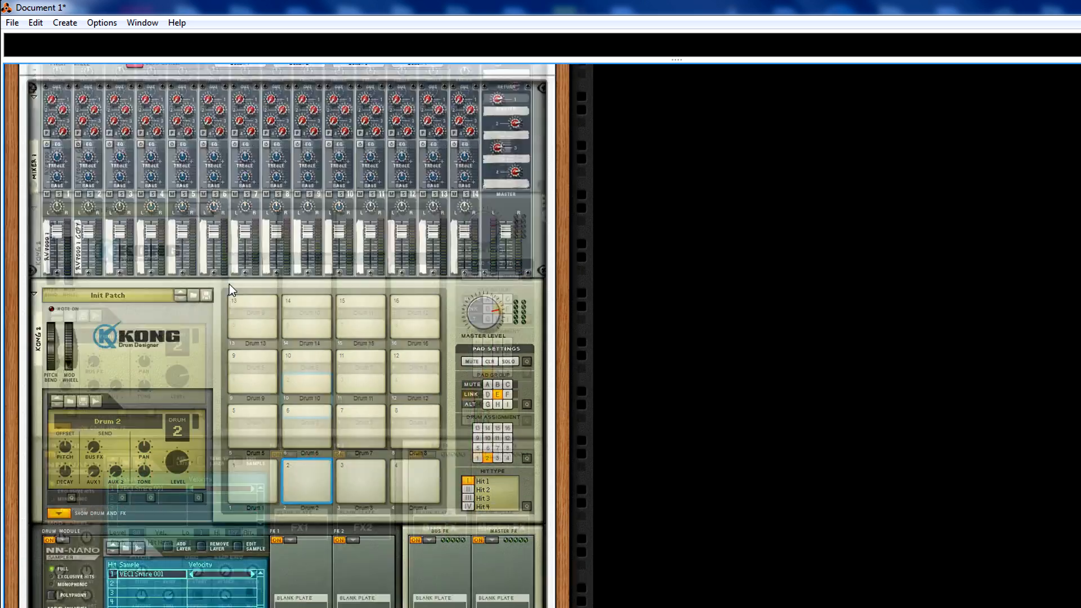
scroll(229, 284, "down", 5)
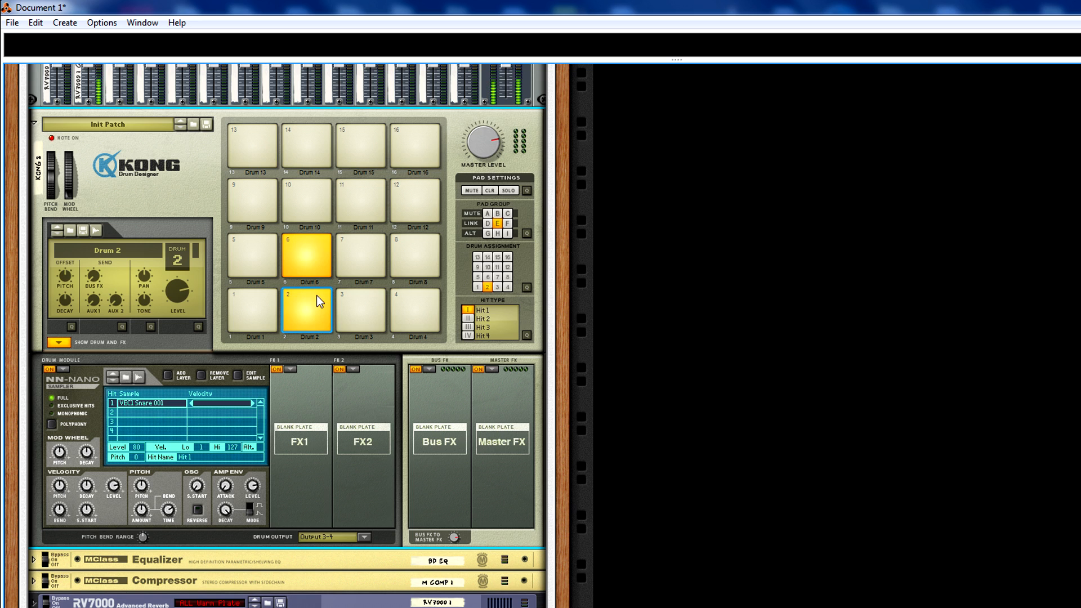
Step: Enable Lo Cut and Parametric 1 on the snare EQ and lower the Parametric 1 frequency into the low mids
scroll(316, 295, "down", 4)
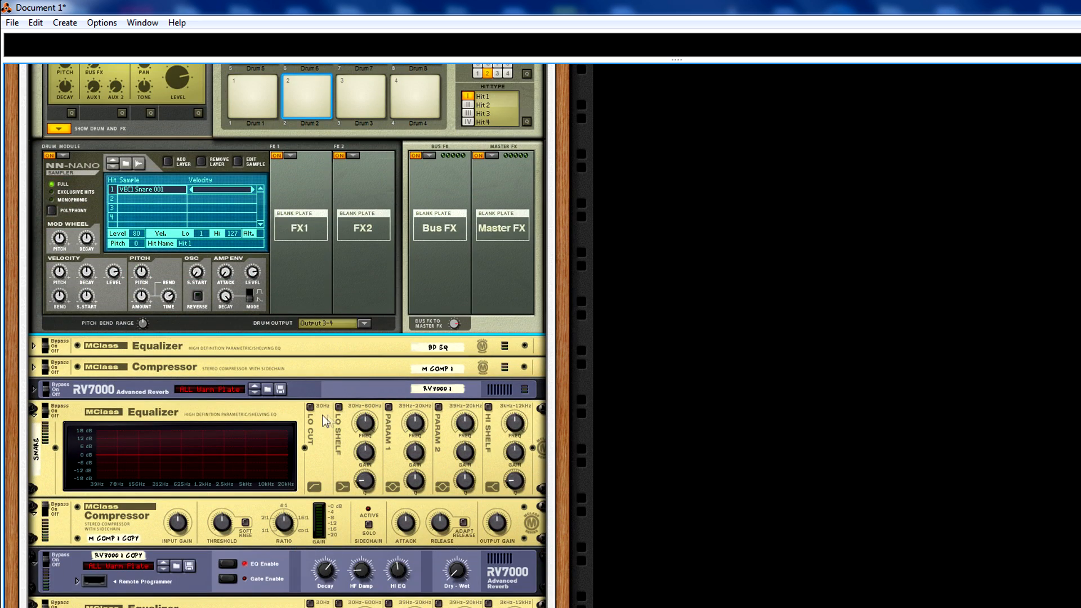
left_click(310, 406)
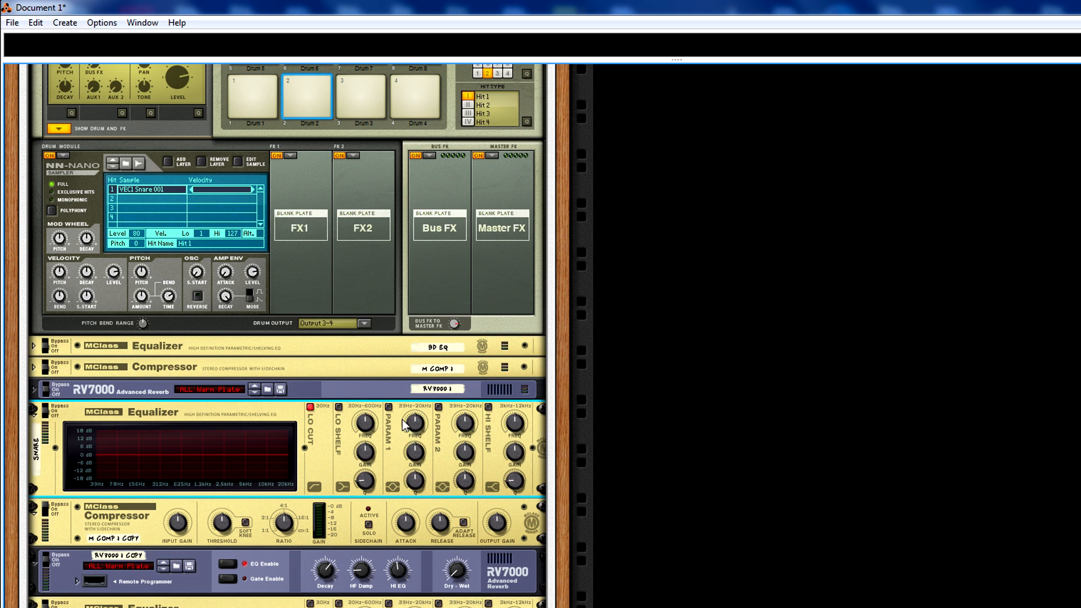
left_click(388, 407)
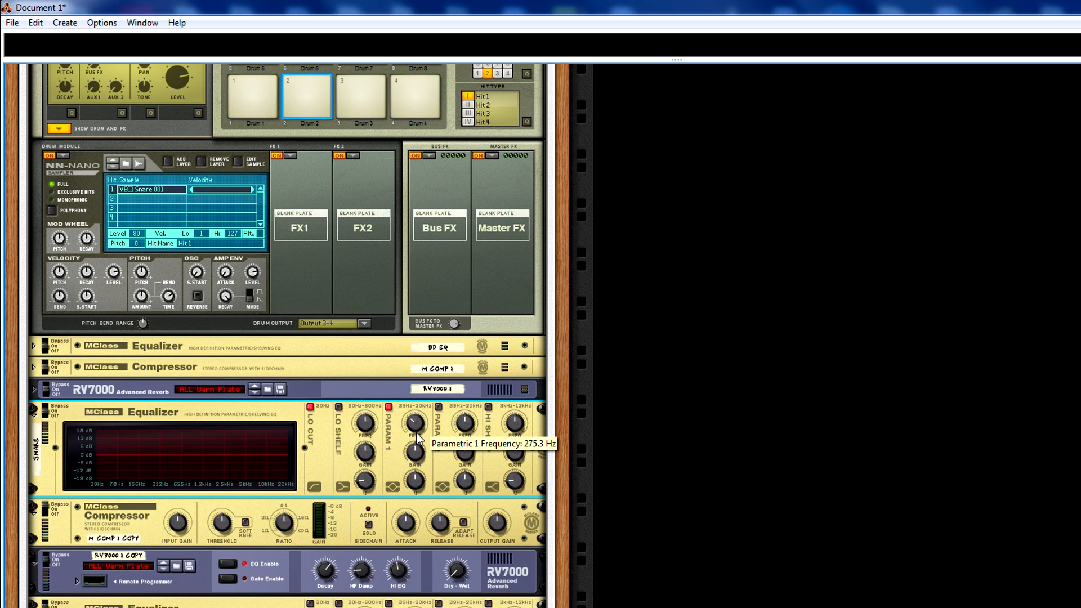
left_click_drag(417, 436, 417, 436)
left_click_drag(413, 432, 414, 431)
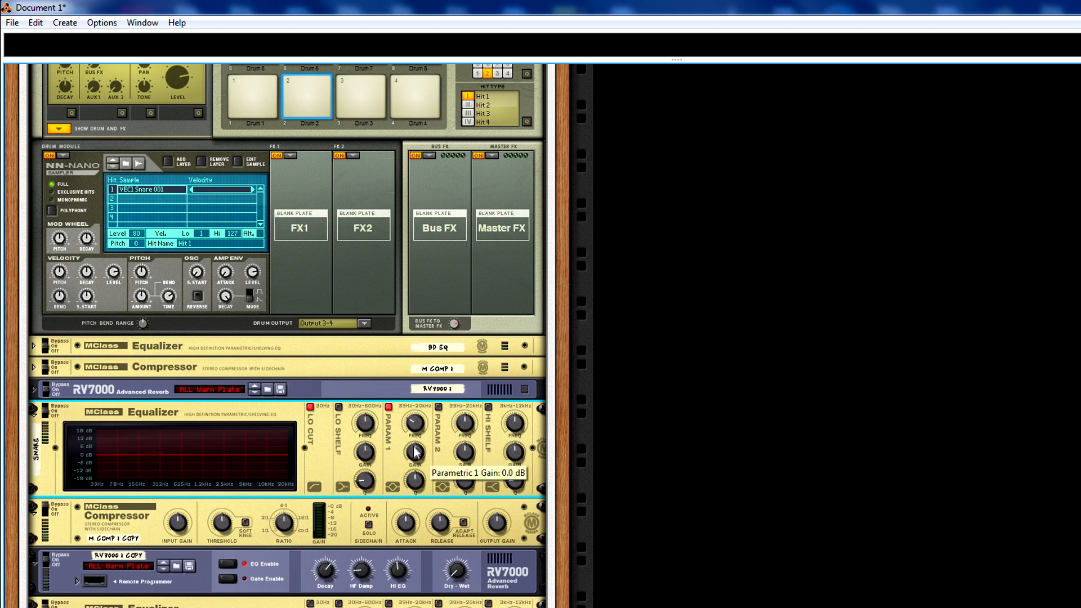
Step: Lower the snare EQ's Parametric 1 Q to about 3.0 and raise its gain to 5.7 dB, playing Drum 2 to check
left_click_drag(413, 472, 411, 485)
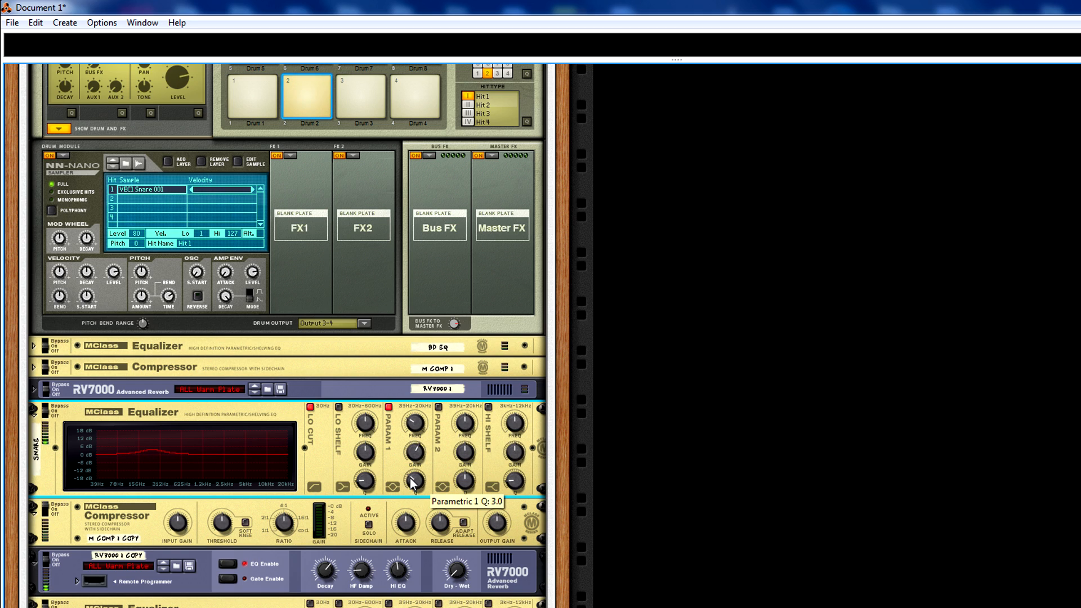
left_click(305, 79)
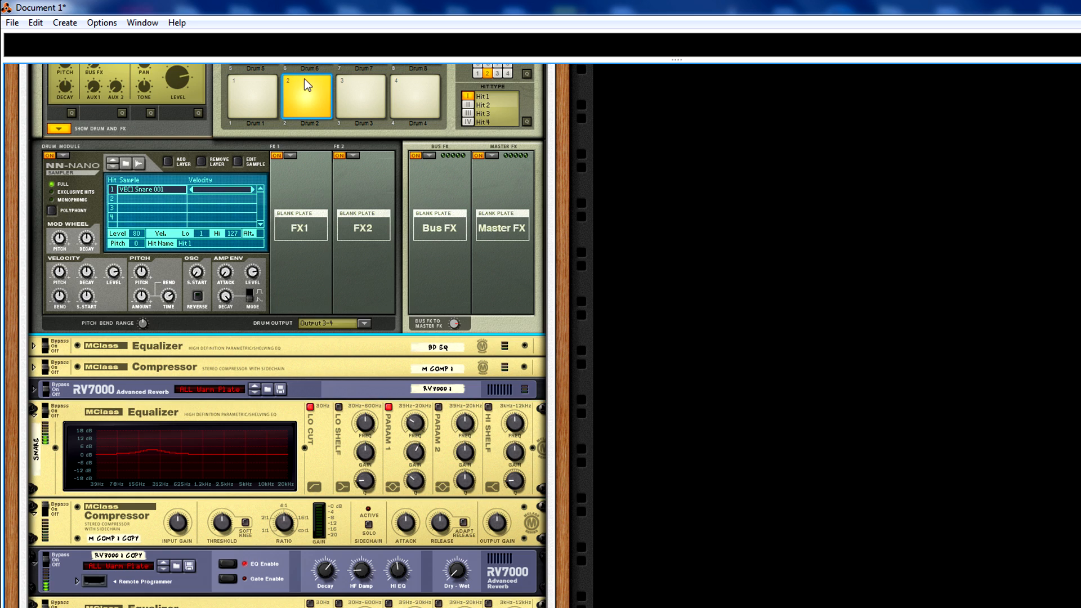
left_click(413, 459)
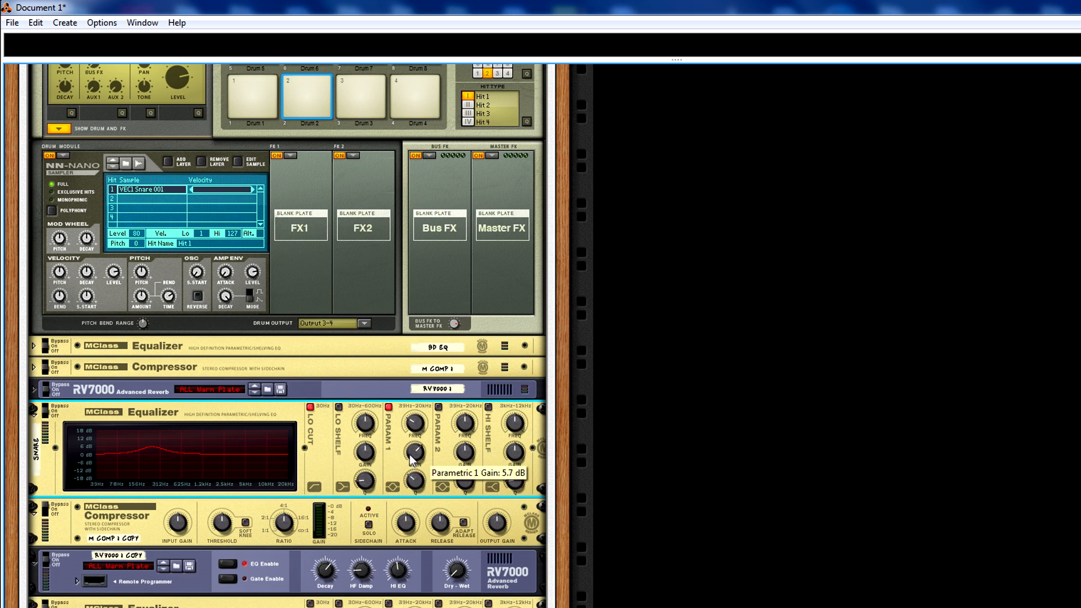
left_click(304, 84)
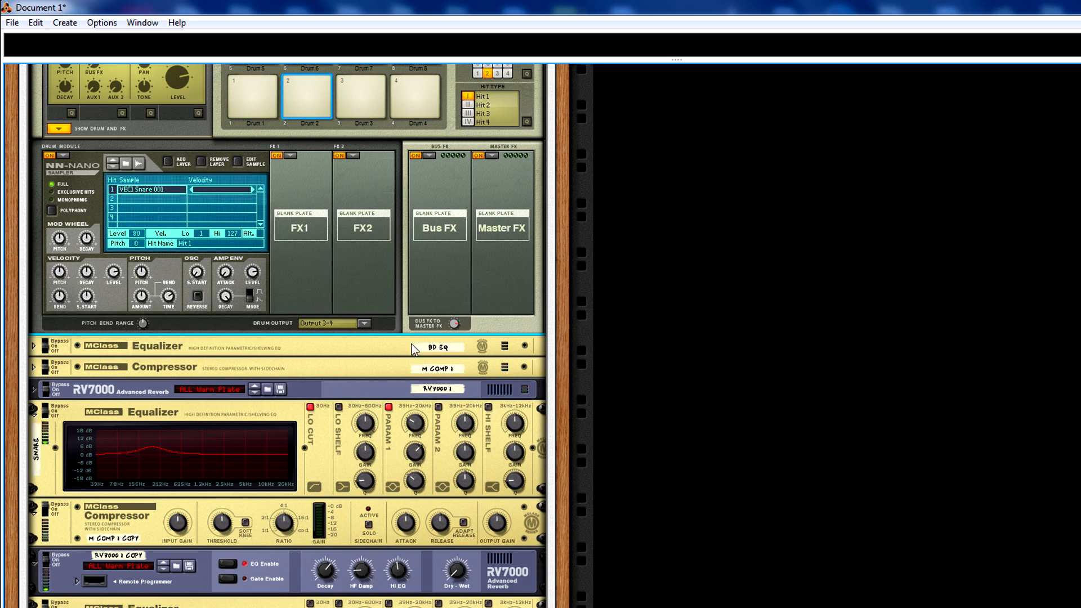
left_click(417, 448)
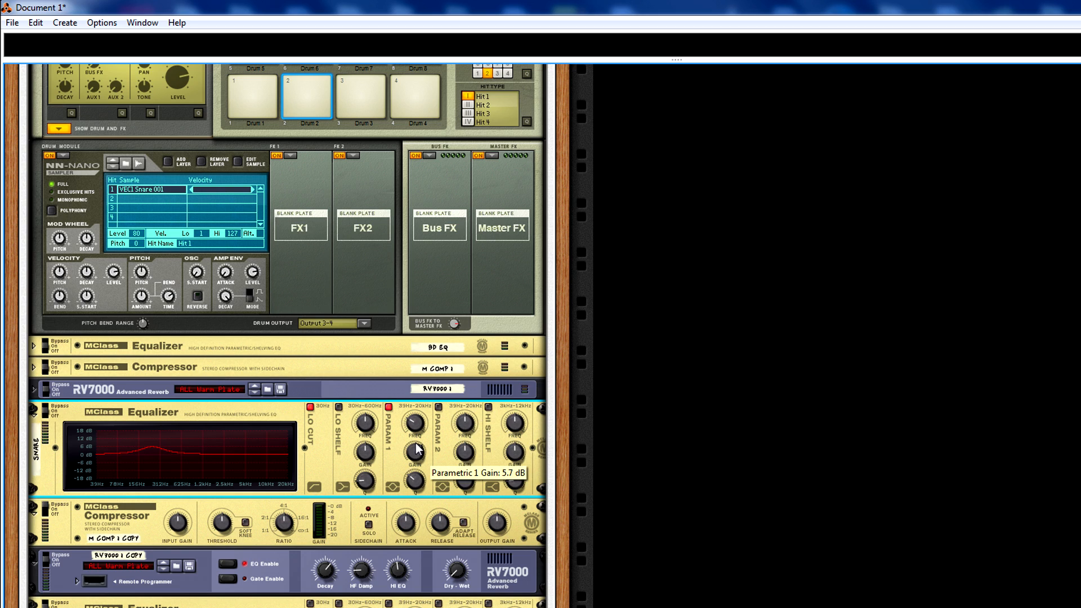
Step: Enable Parametric 2 on the snare EQ, boost it in the upper mids with Q about 8.0, and play the snare pads to check
left_click(438, 407)
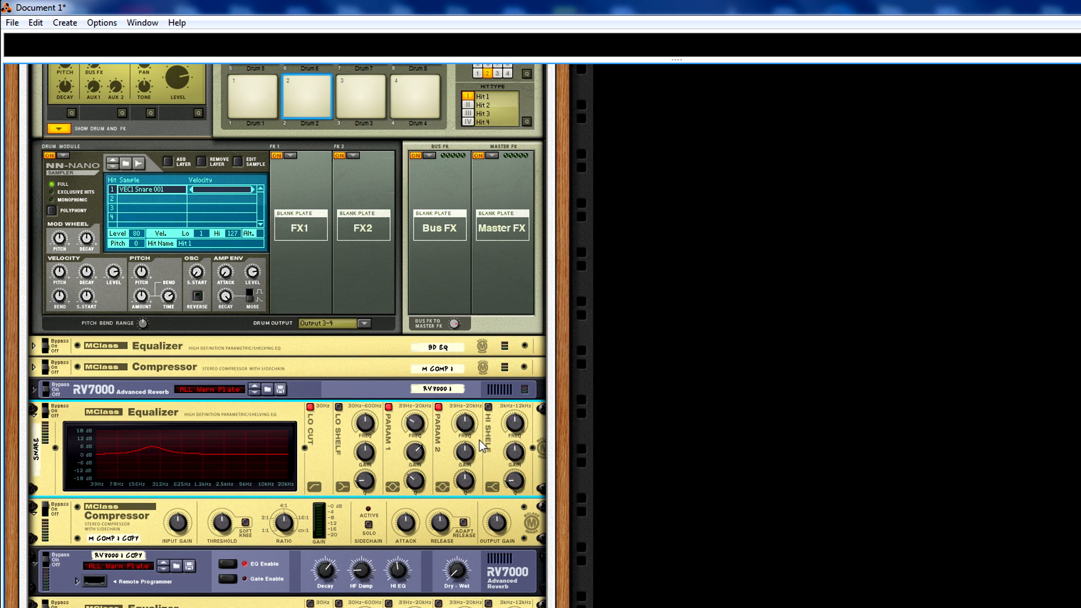
left_click_drag(474, 427, 473, 427)
left_click_drag(461, 463, 465, 478)
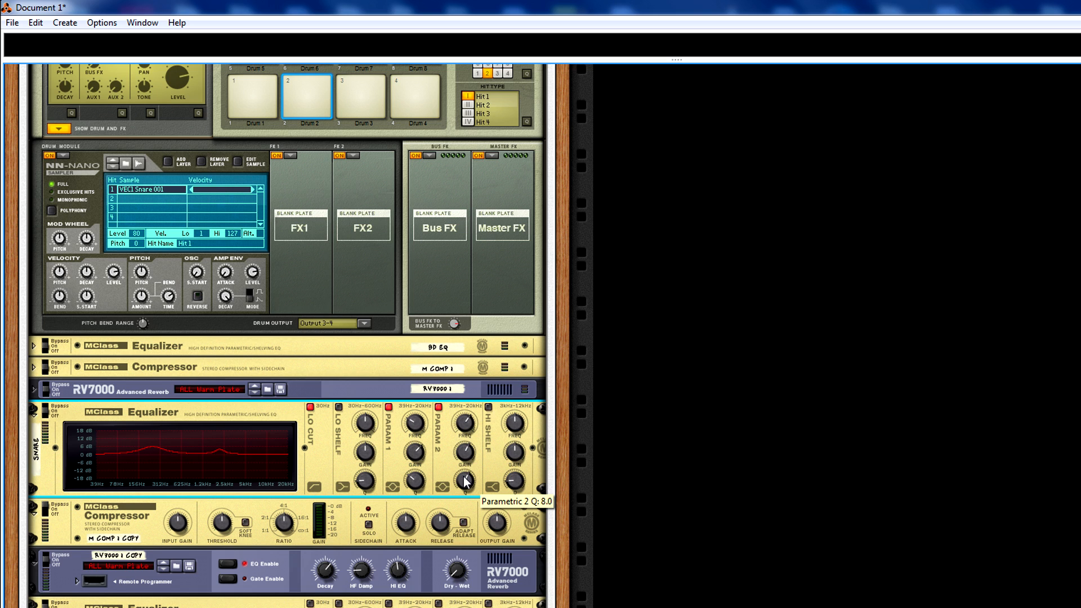
scroll(309, 82, "up", 1)
left_click(309, 82)
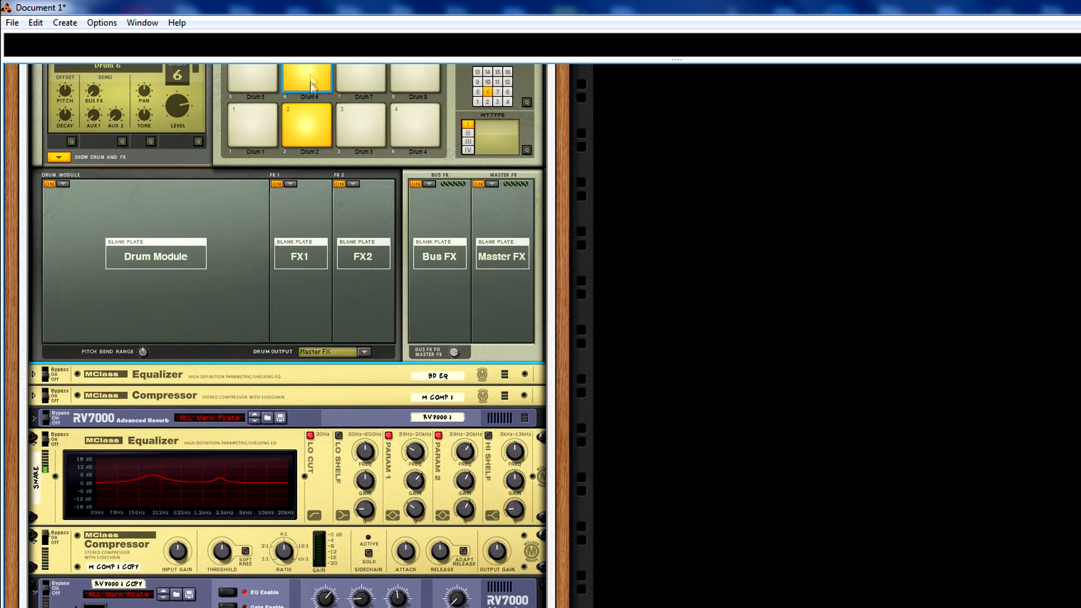
left_click(311, 112)
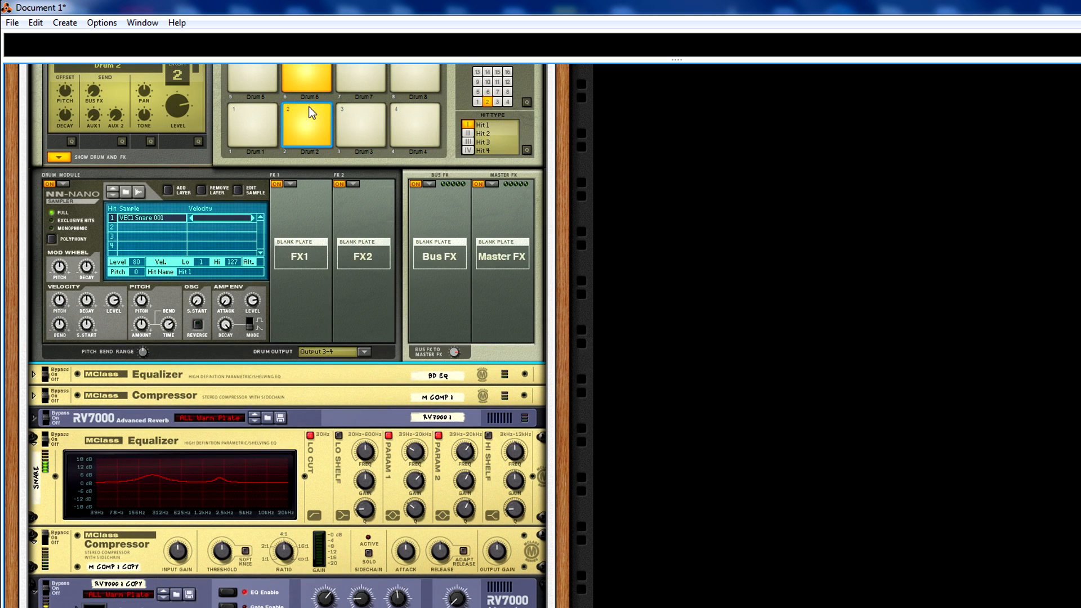
Step: Fine-tune the Dry/Wet of the snare chain's RV7000 reverb while playing the Drum 2 pad to compare
left_click(453, 600)
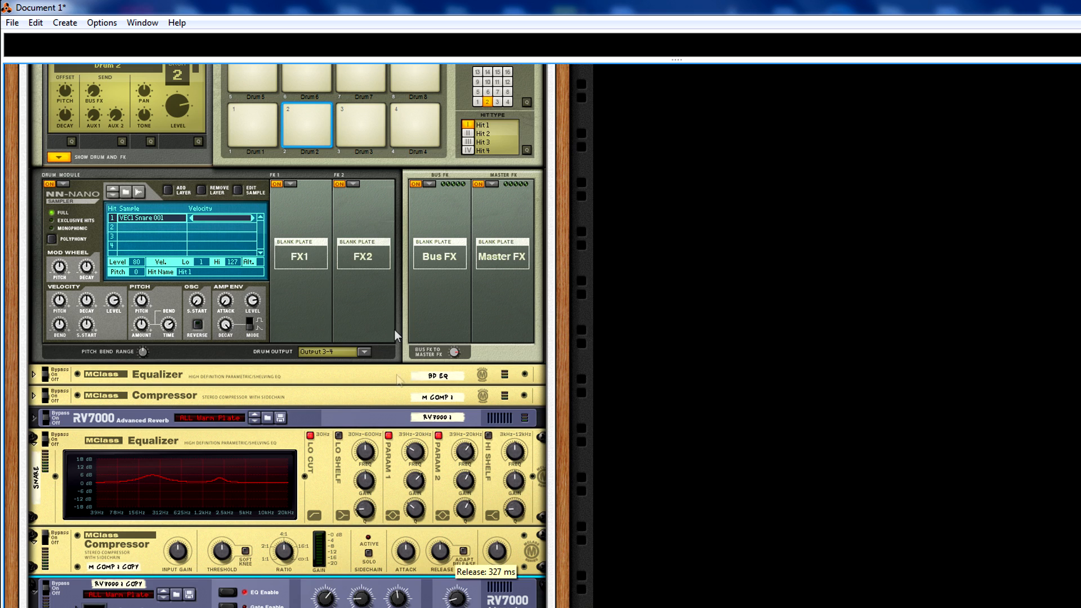
left_click(318, 122)
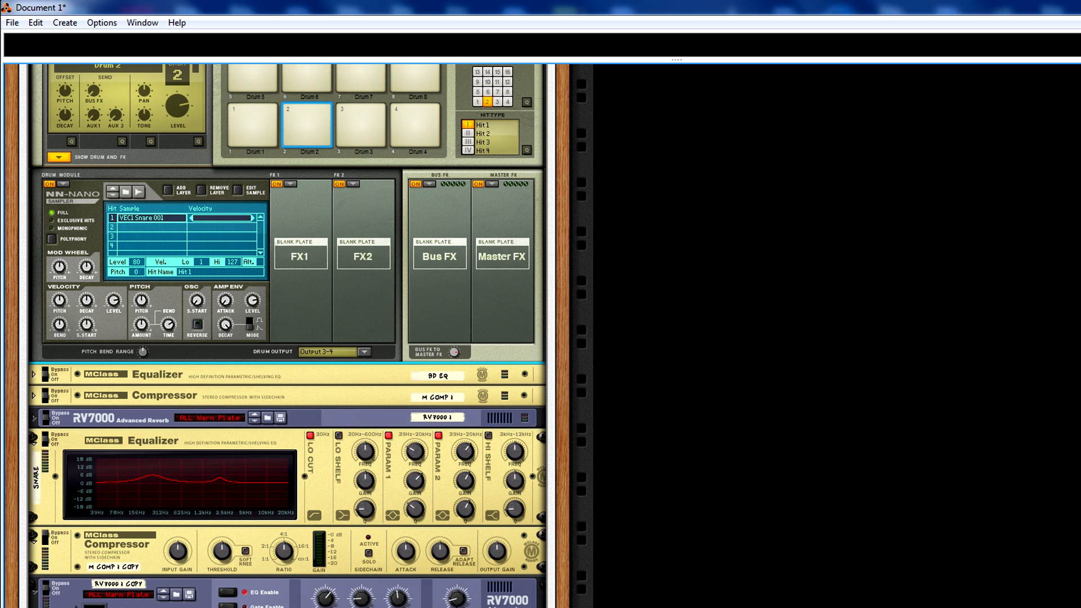
left_click(459, 600)
left_click(319, 114)
left_click(461, 601)
Step: Add an NN-Nano Sampler to Drum 6 and open its sample browser
scroll(434, 529, "up", 3)
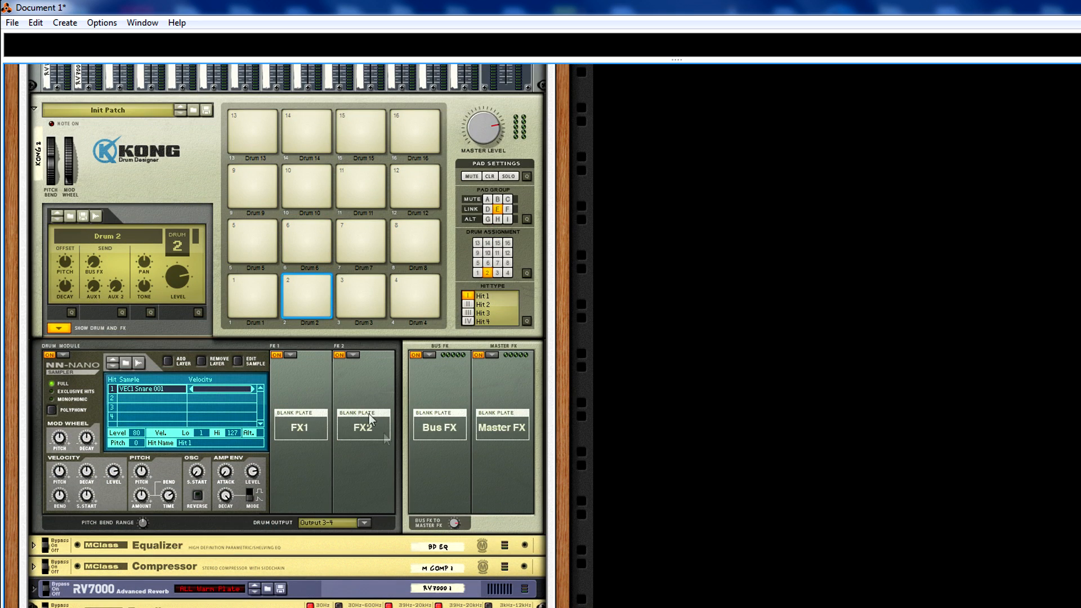
left_click(331, 252)
left_click(61, 355)
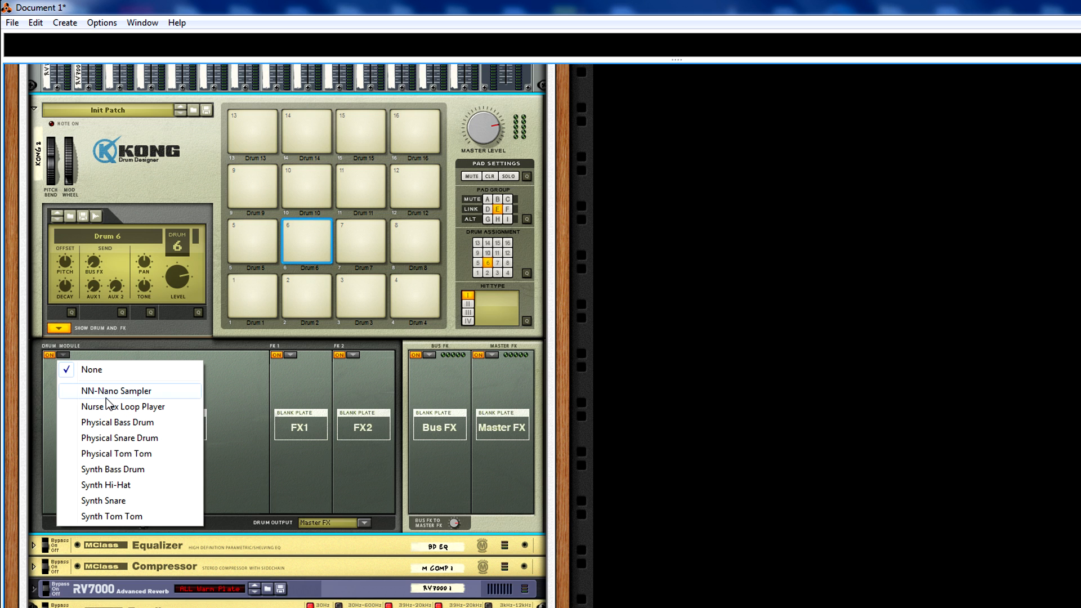
left_click(107, 394)
left_click(130, 364)
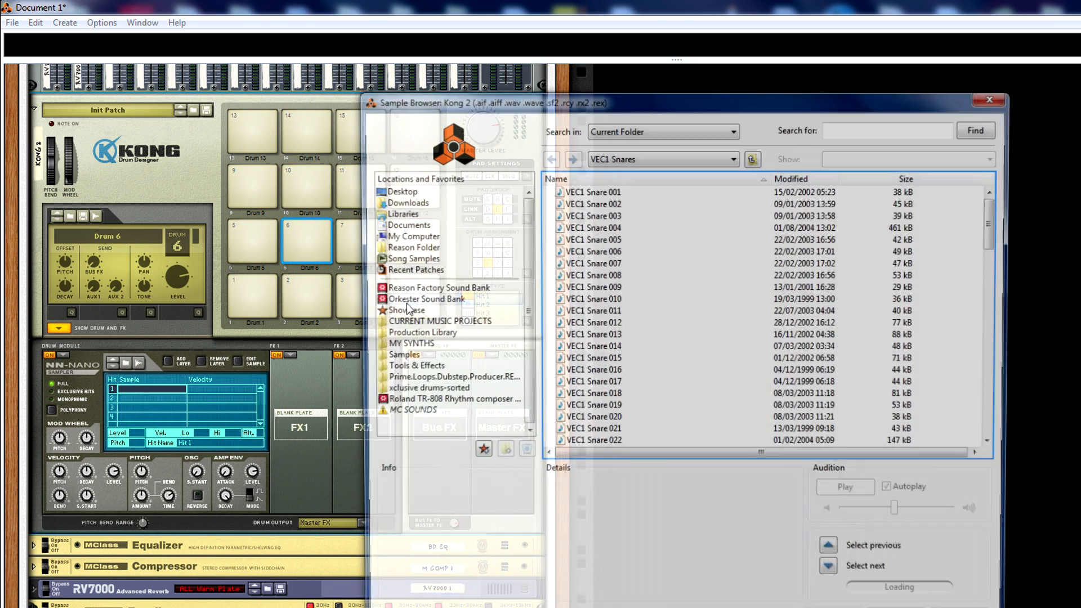
Step: Audition samples between VEC1 Snare 004 and VEC1 Snare 012 as a second snare layer for Drum 6
left_click(613, 312)
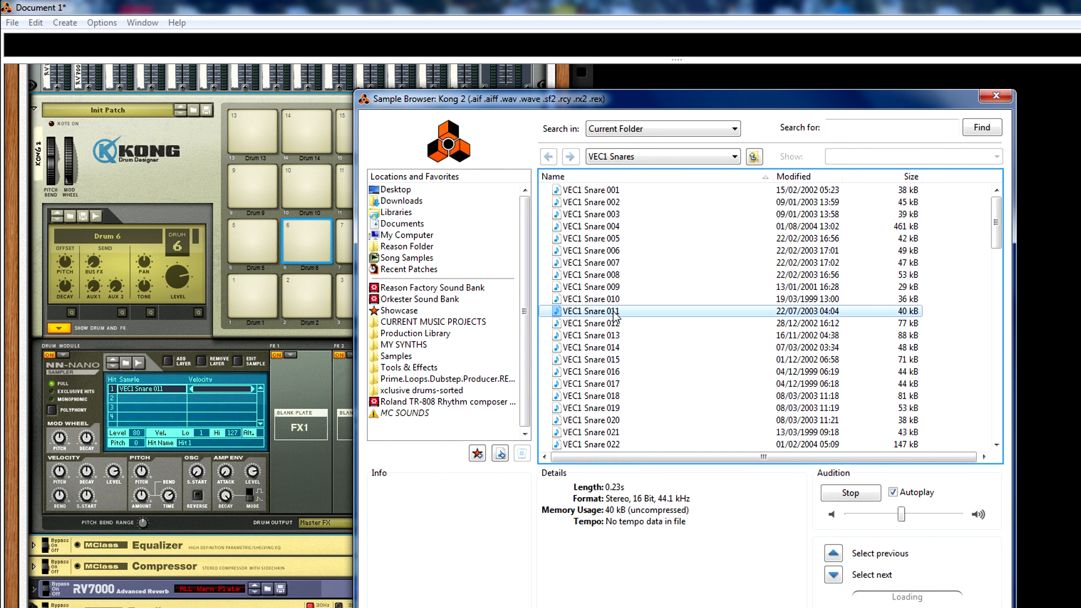
left_click(613, 323)
left_click(616, 311)
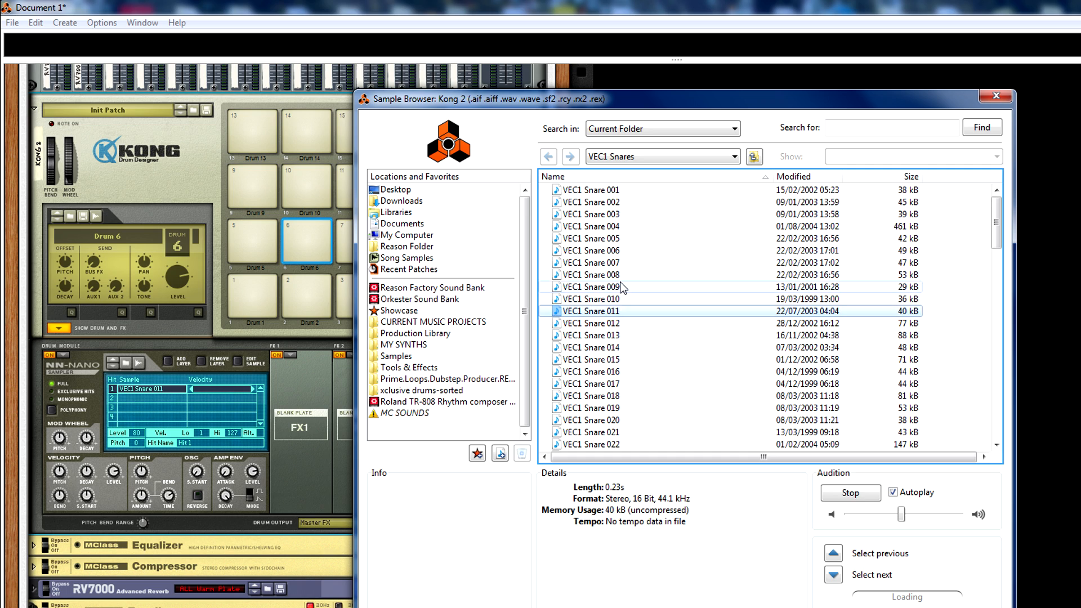
left_click(620, 287)
left_click(619, 275)
left_click(620, 300)
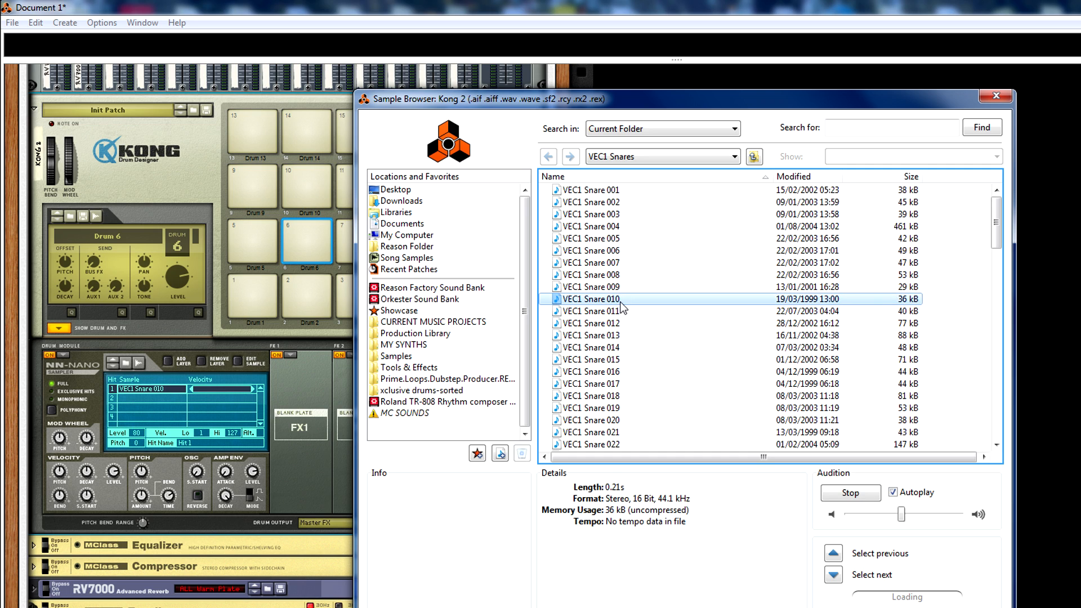
left_click(620, 287)
left_click(622, 239)
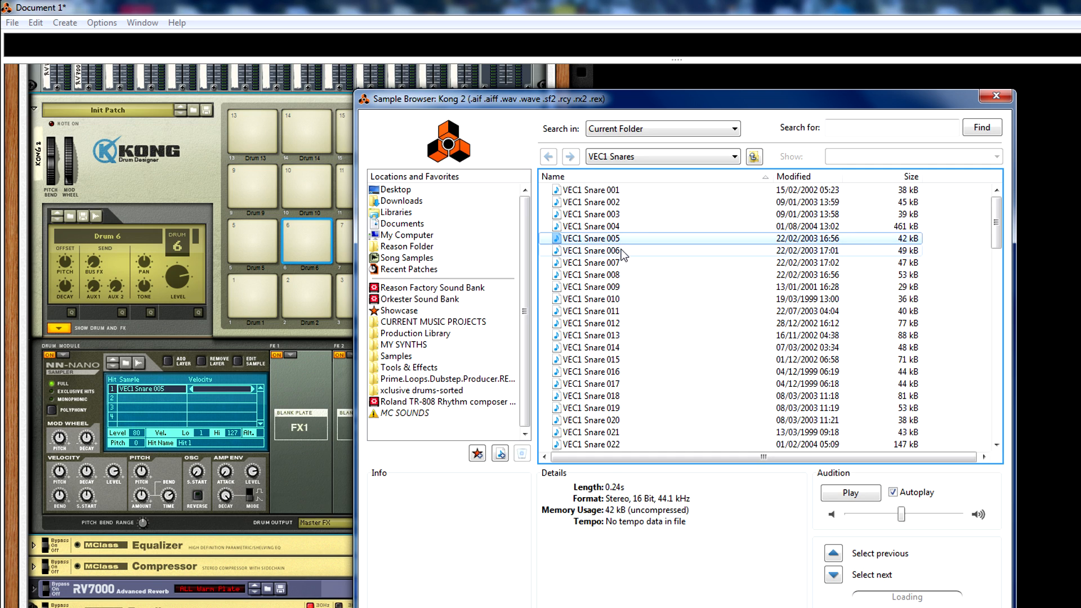
left_click(624, 251)
left_click(622, 226)
left_click(624, 299)
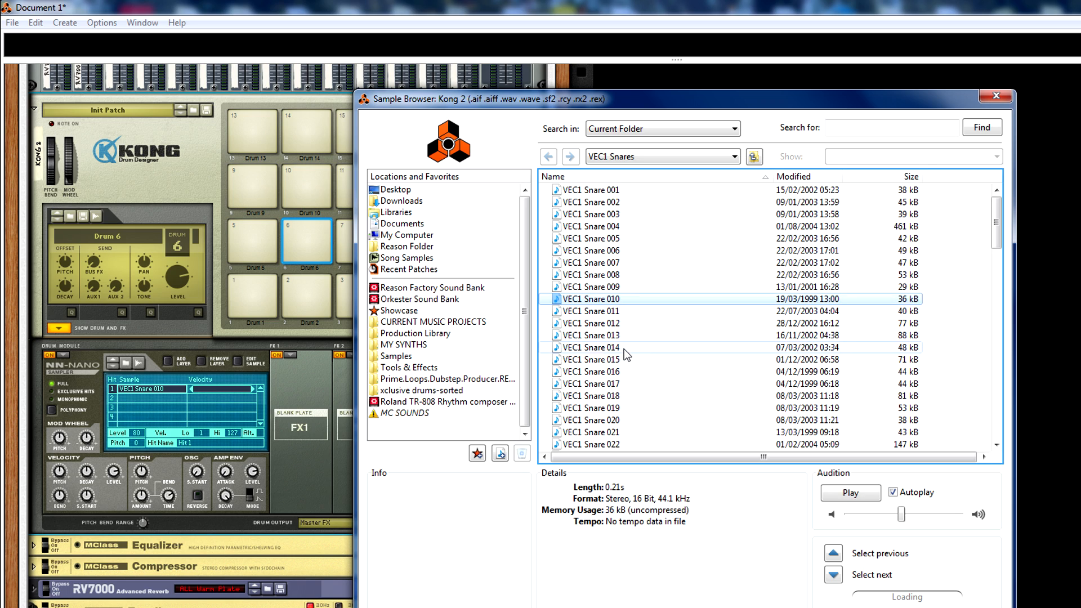
Step: Audition the samples following VEC1 Snare 010 and load VEC1 Snare 013 into Drum 6
key("Down")
key("Down")
key("Down")
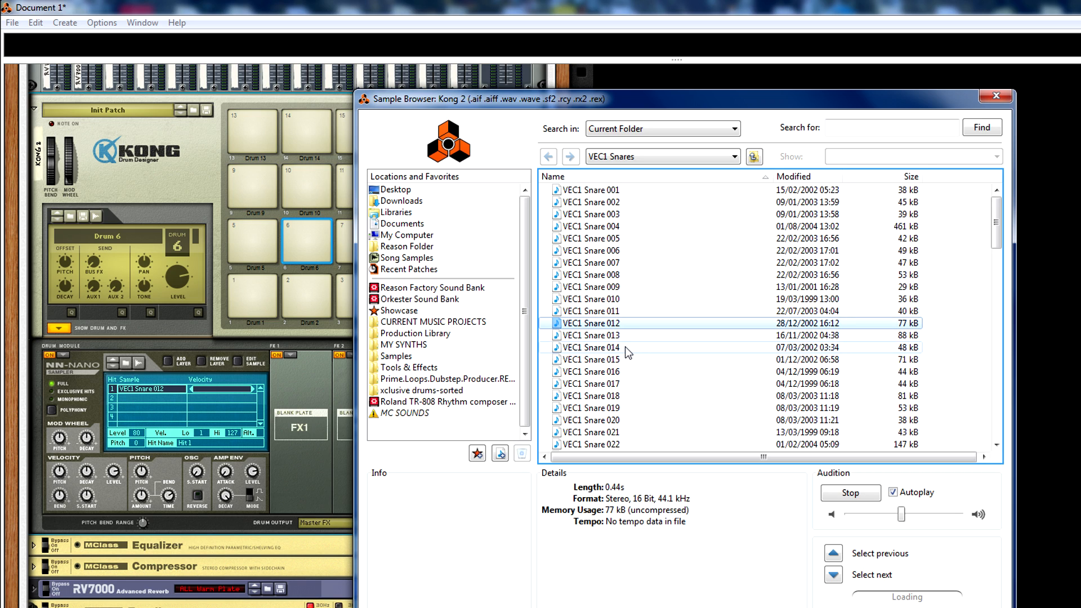
key("Down")
key("Up")
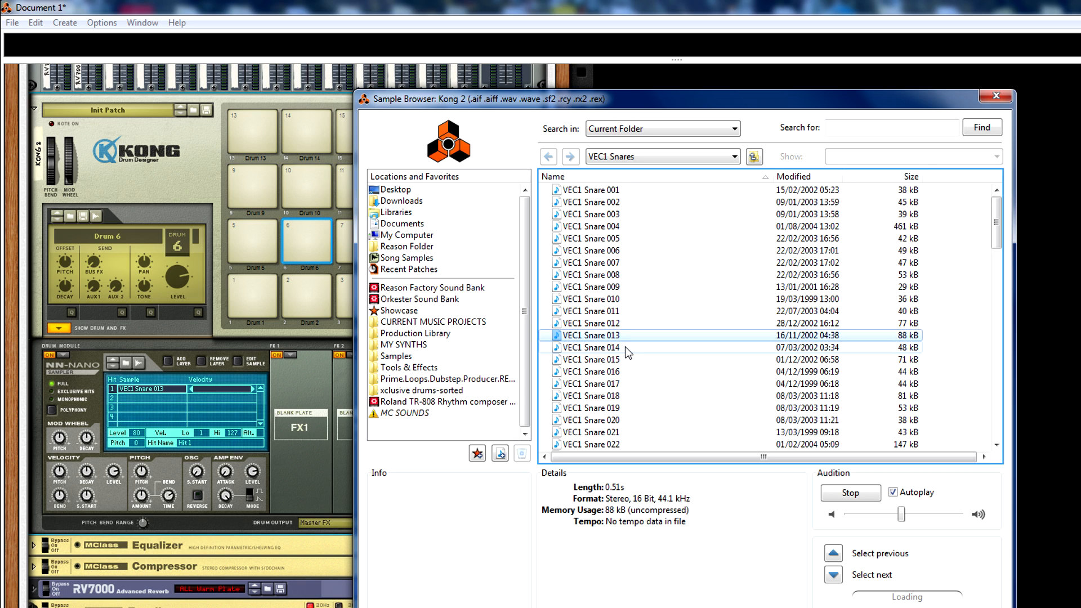
key("Down")
key("Down")
key("Up")
key("Up")
key("Return")
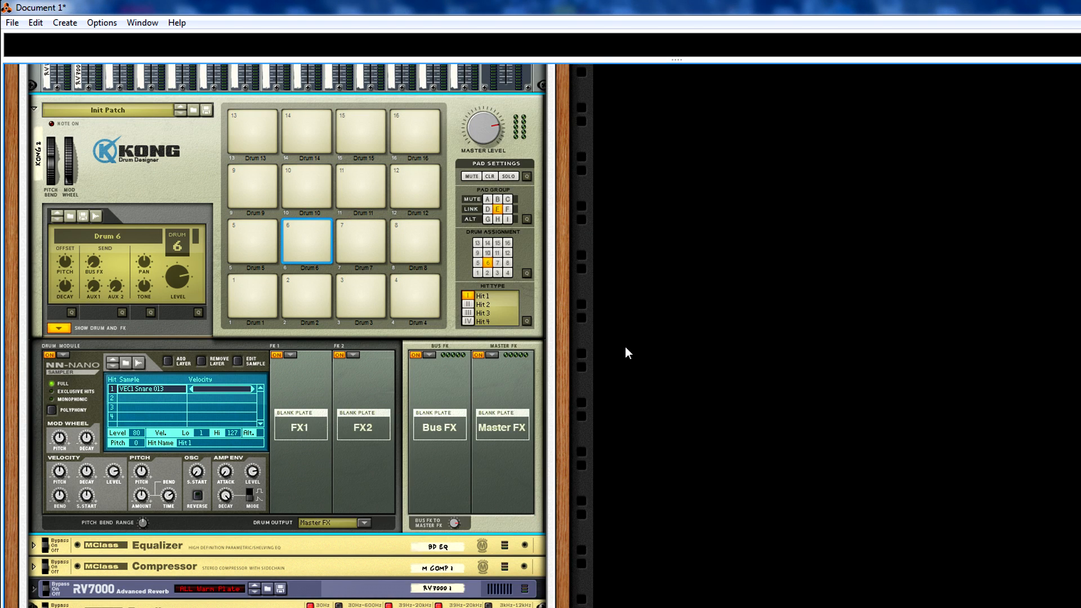
Step: Play the linked Drum 6 and Drum 2 pads to hear the layered snare
left_click(315, 232)
left_click(316, 225)
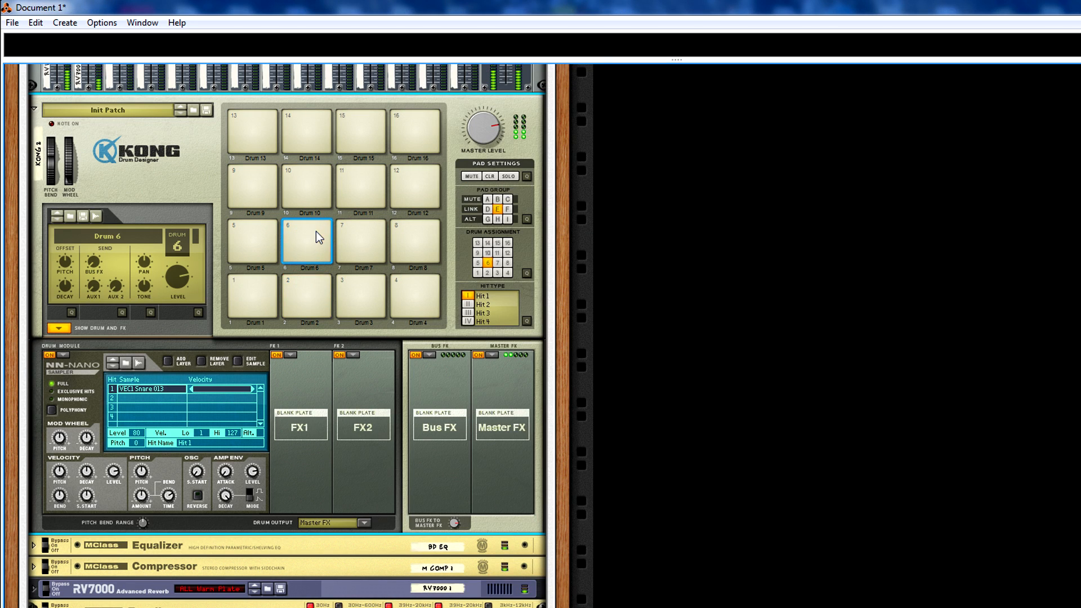
left_click(316, 232)
left_click(314, 282)
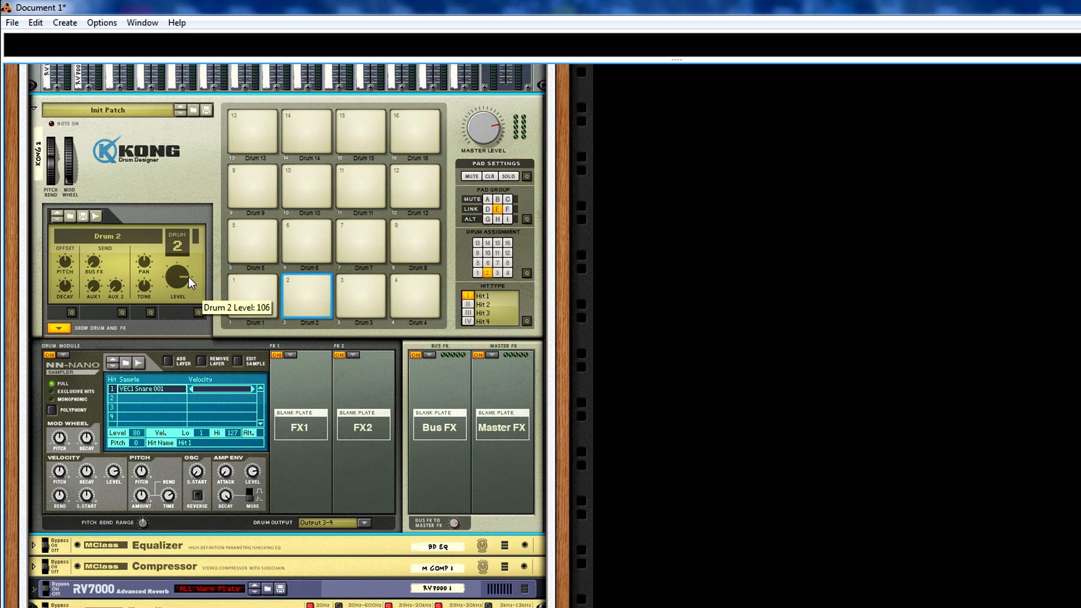
left_click(318, 284)
left_click(316, 239)
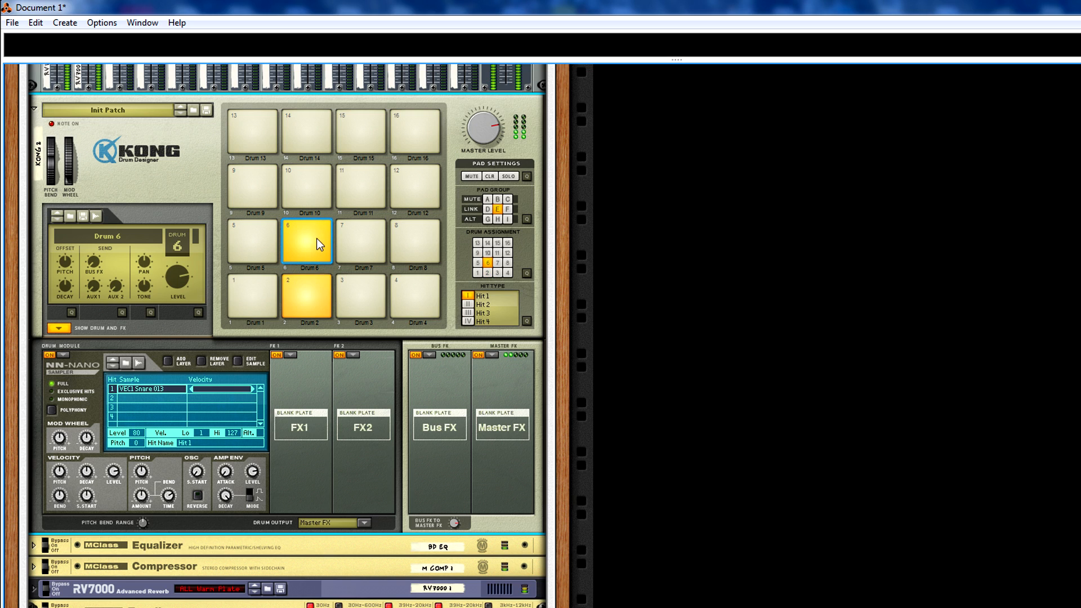
Step: Route Drum 6 to Output 3-4 and play the linked snare pads to check it through the snare effects chain
left_click(363, 523)
left_click(382, 584)
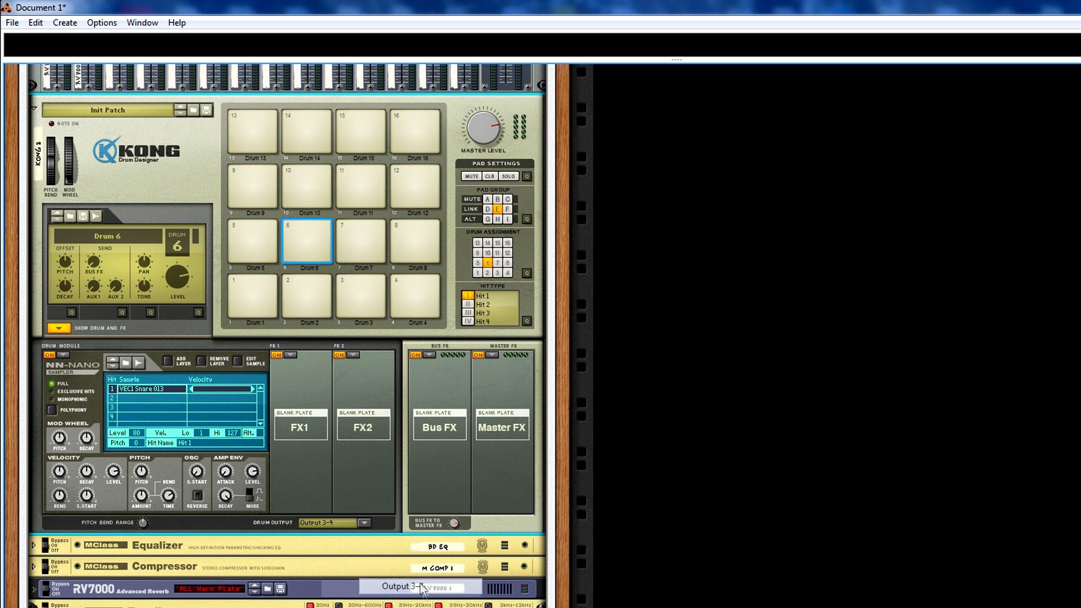
left_click(312, 247)
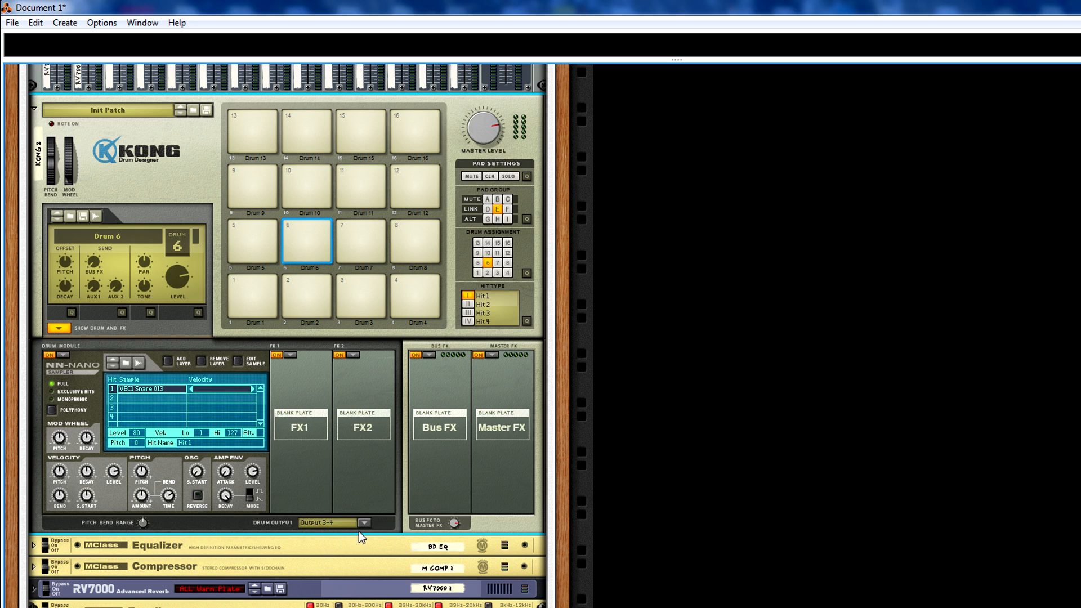
left_click(310, 250)
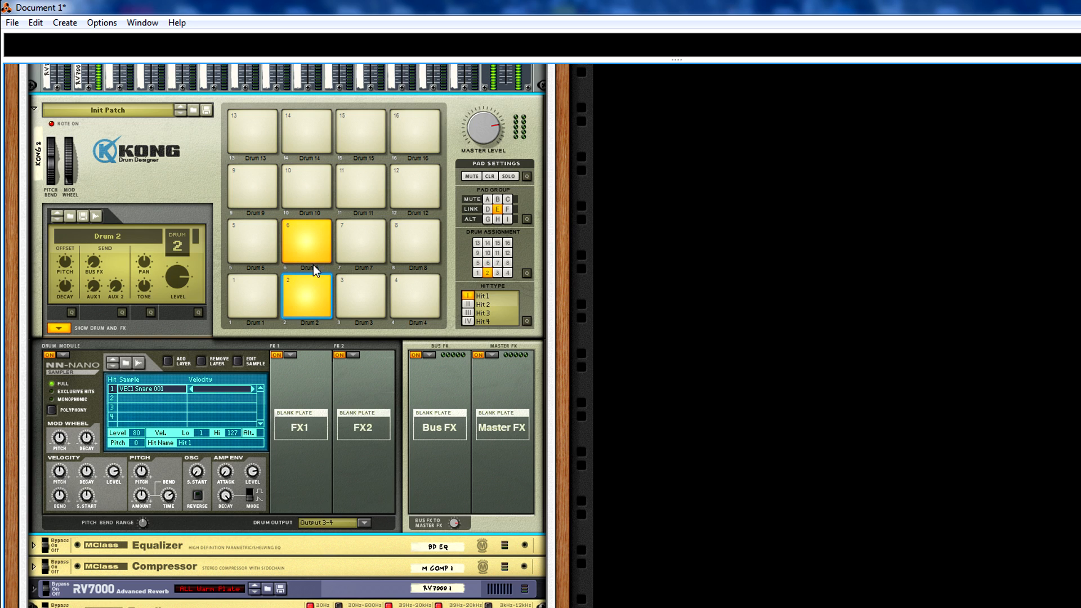
left_click(313, 226)
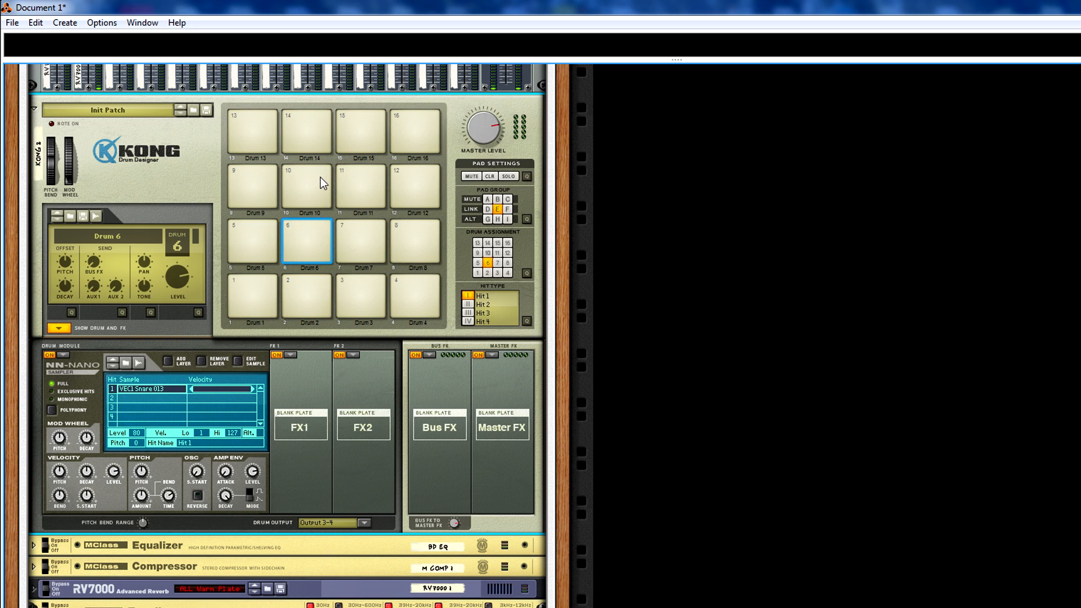
left_click(311, 251)
left_click(315, 228)
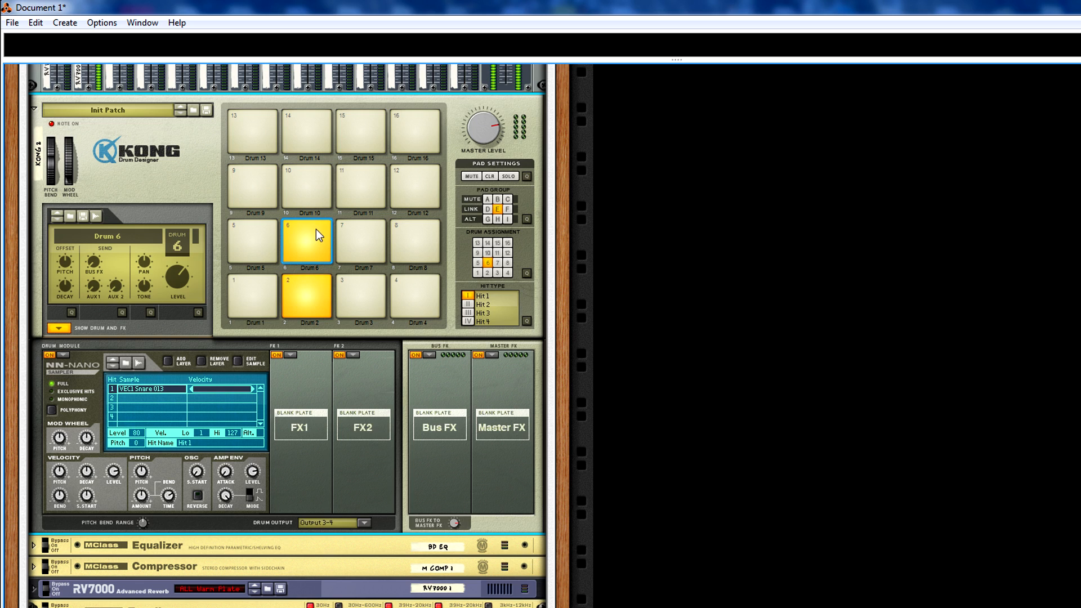
left_click(309, 231)
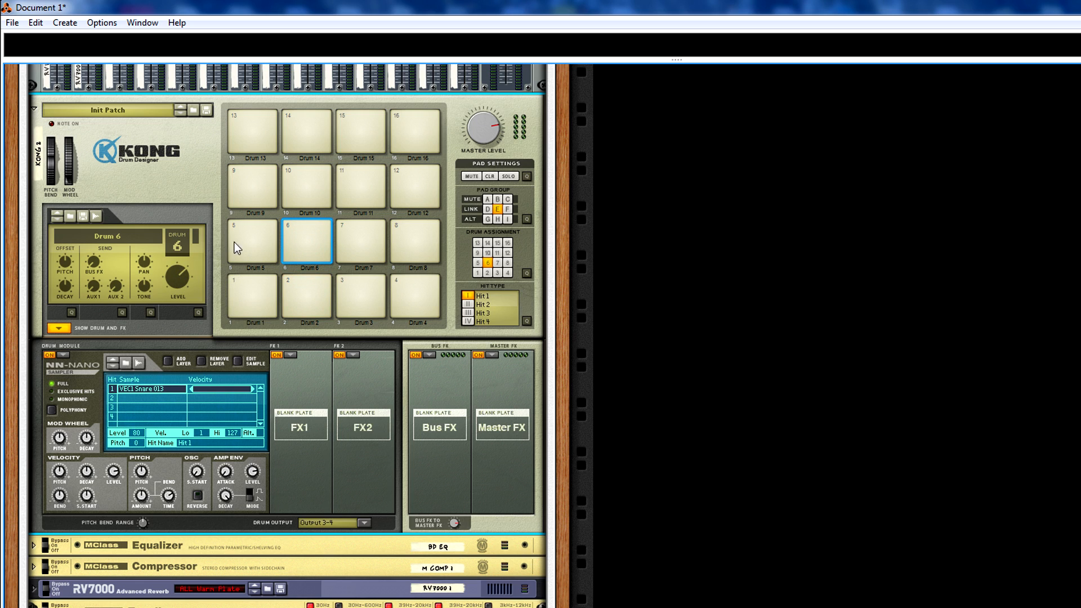
Step: Add an NN-Nano Sampler to Drum 10 and open its sample browser
left_click(299, 183)
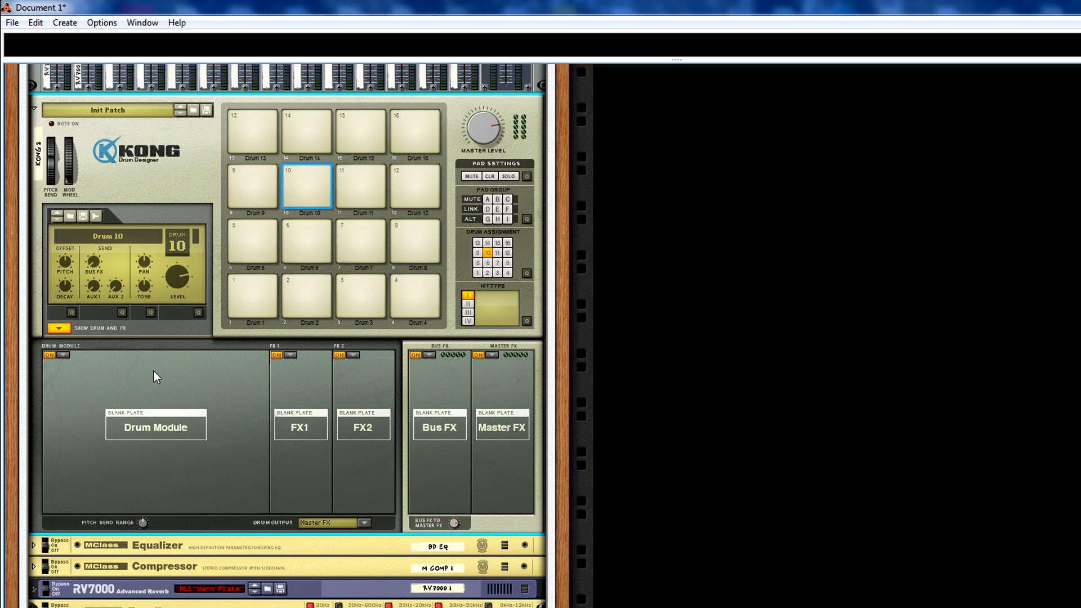
left_click(63, 354)
left_click(91, 387)
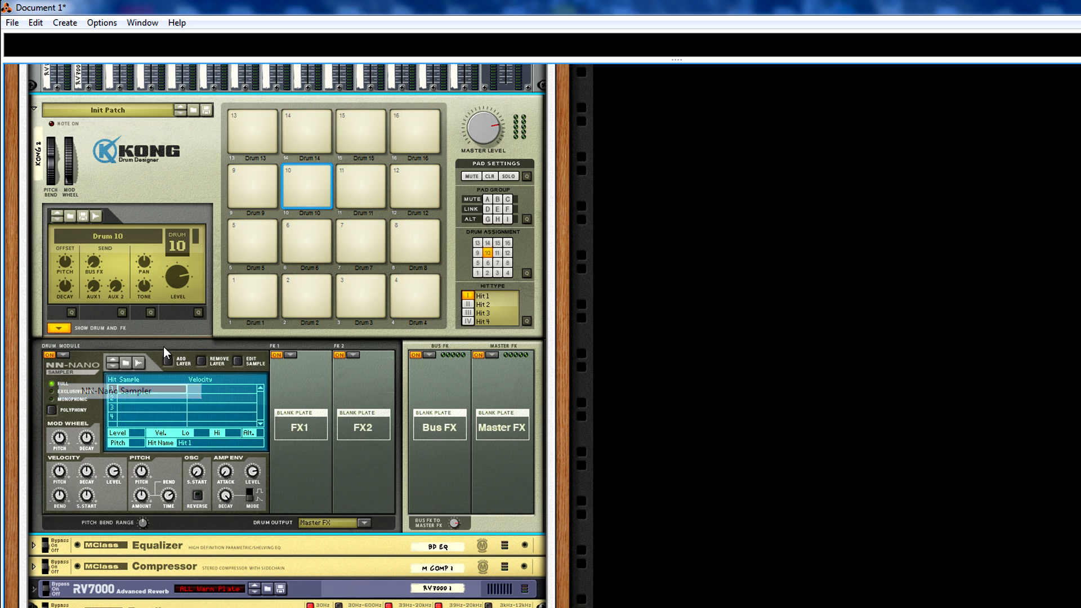
left_click(126, 363)
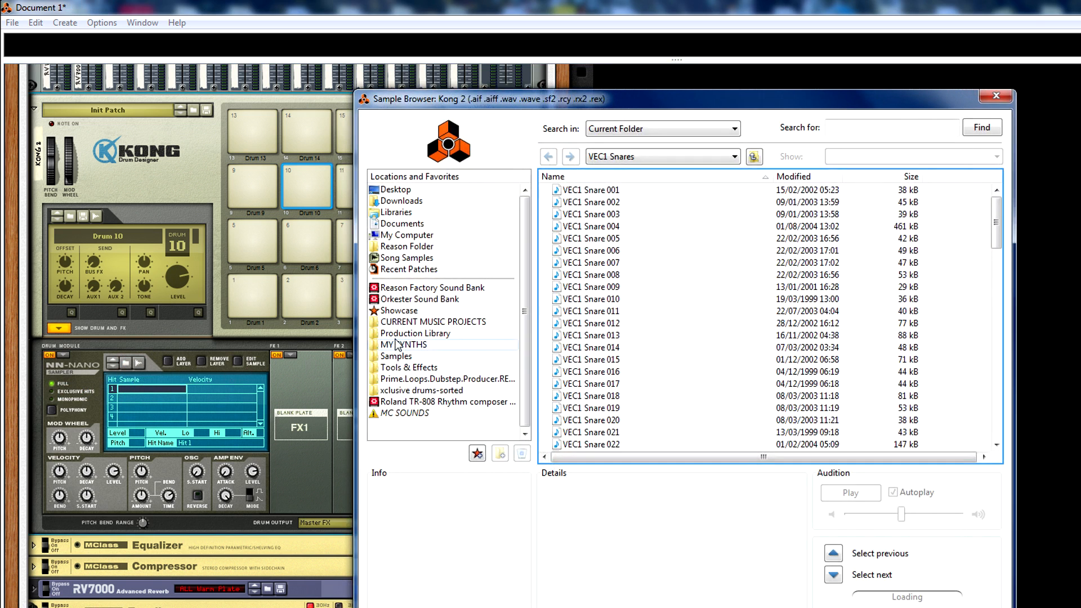
Step: Audition samples between VEC1 Snare 043 and VEC1 Snare 054 for Drum 10
scroll(659, 314, "down", 5)
left_click(613, 361)
left_click(613, 373)
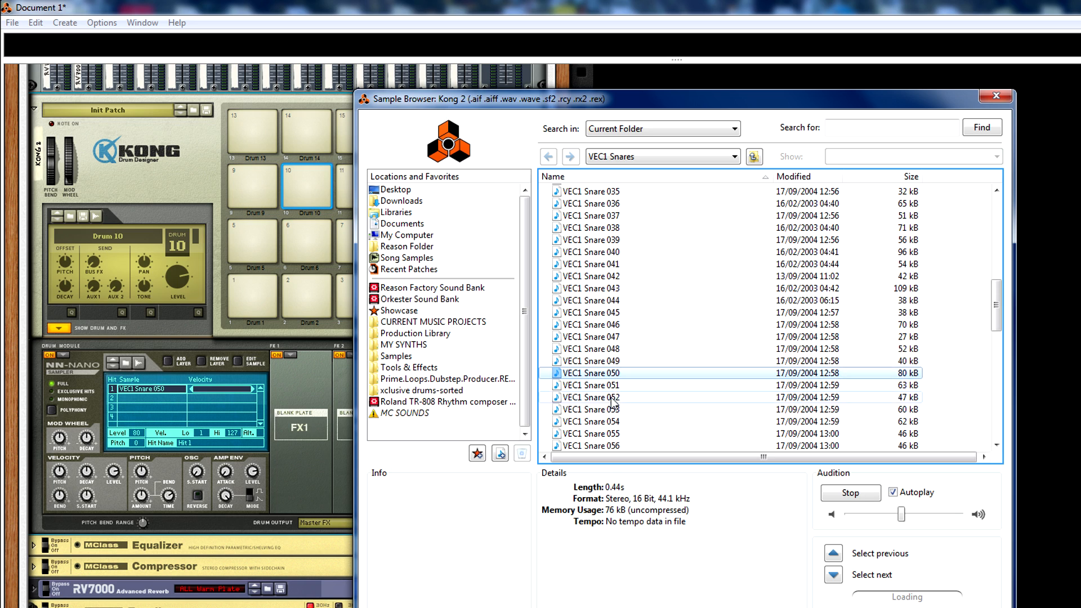
left_click(614, 397)
left_click(612, 336)
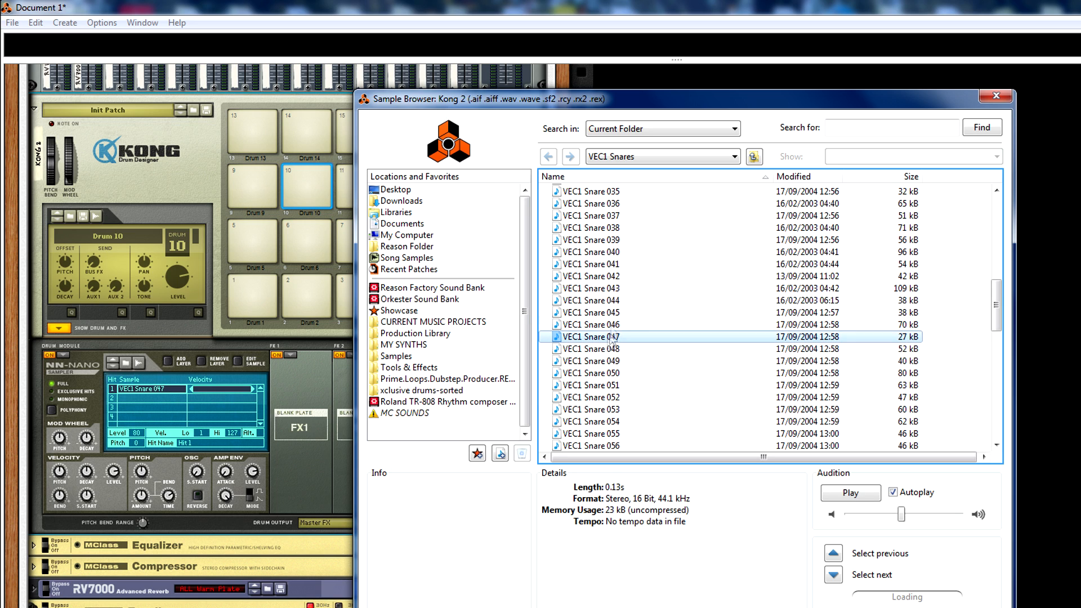
left_click(615, 301)
left_click(613, 289)
left_click(614, 349)
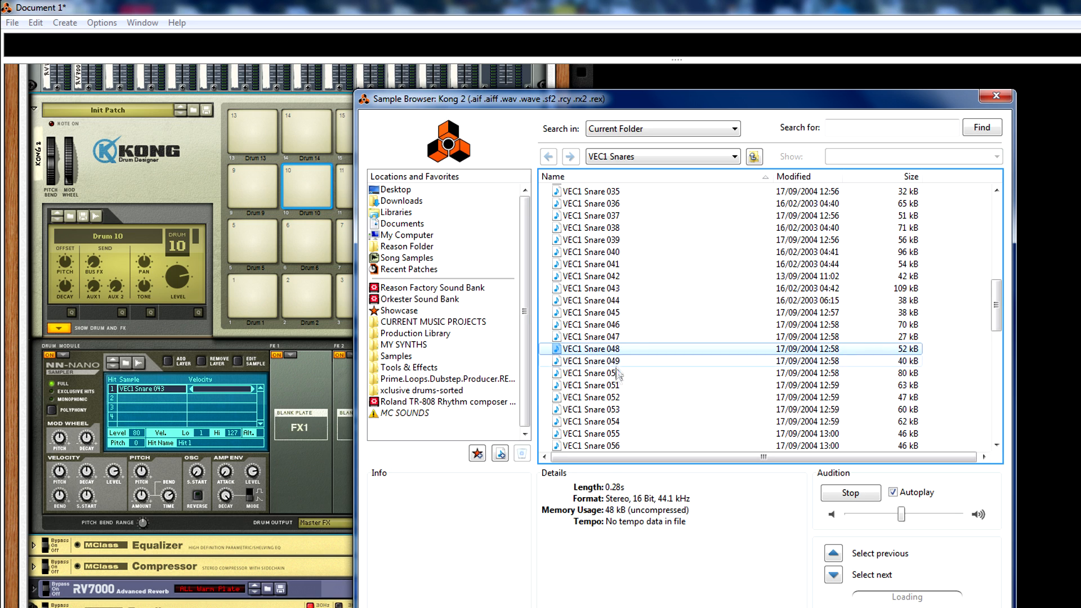
left_click(614, 421)
Step: Audition samples from VEC1 Snare 062 to VEC1 Snare 068 and load VEC1 Snare 068 into Drum 10
scroll(614, 420, "down", 3)
left_click(614, 416)
key("Down")
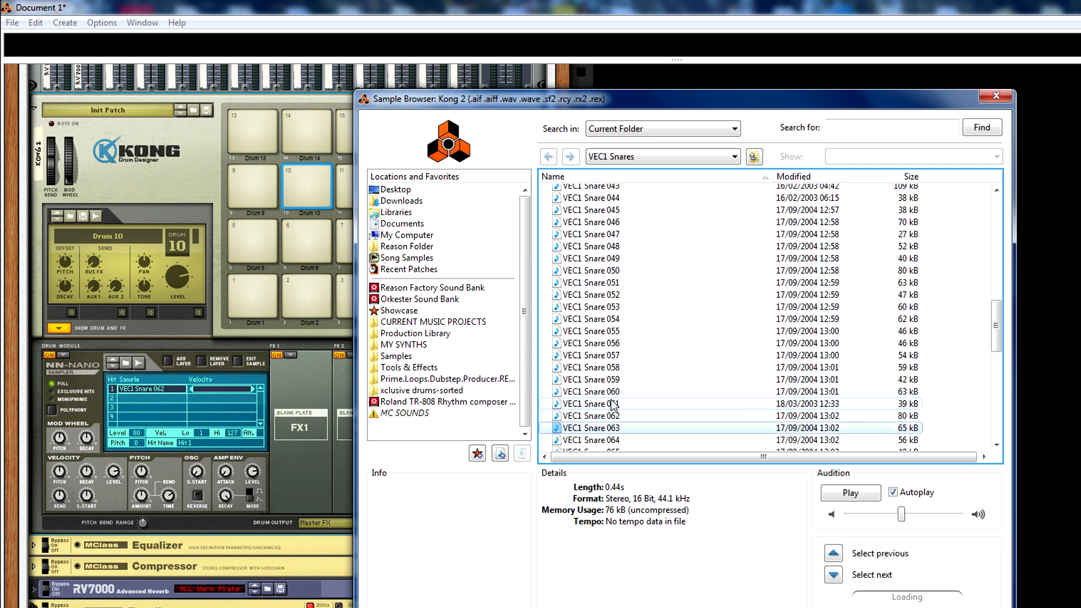
key("Down")
key("Down")
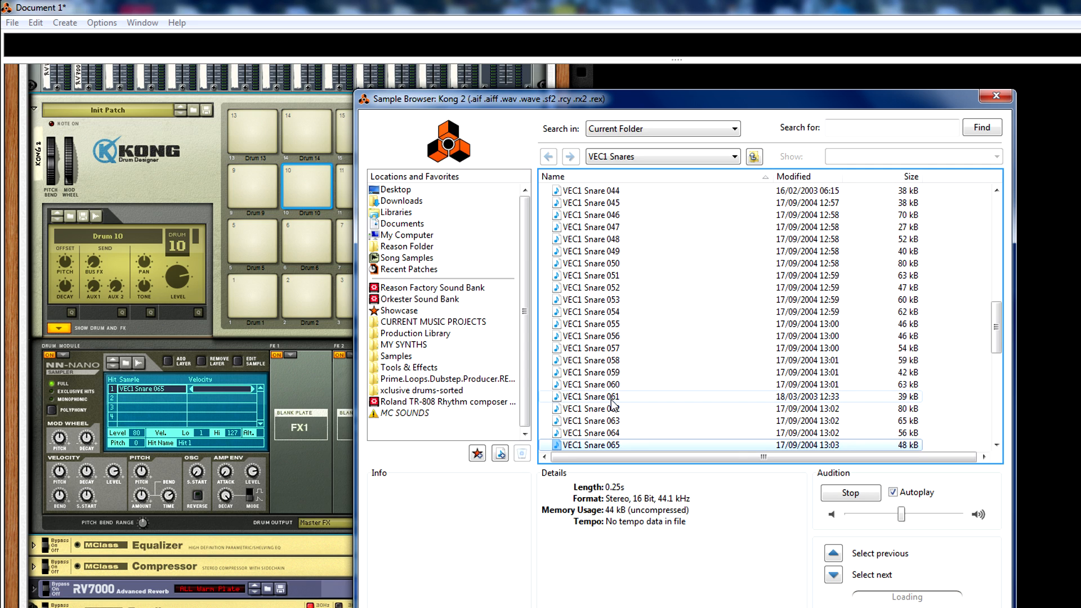
key("Down")
key("Down")
key("Down")
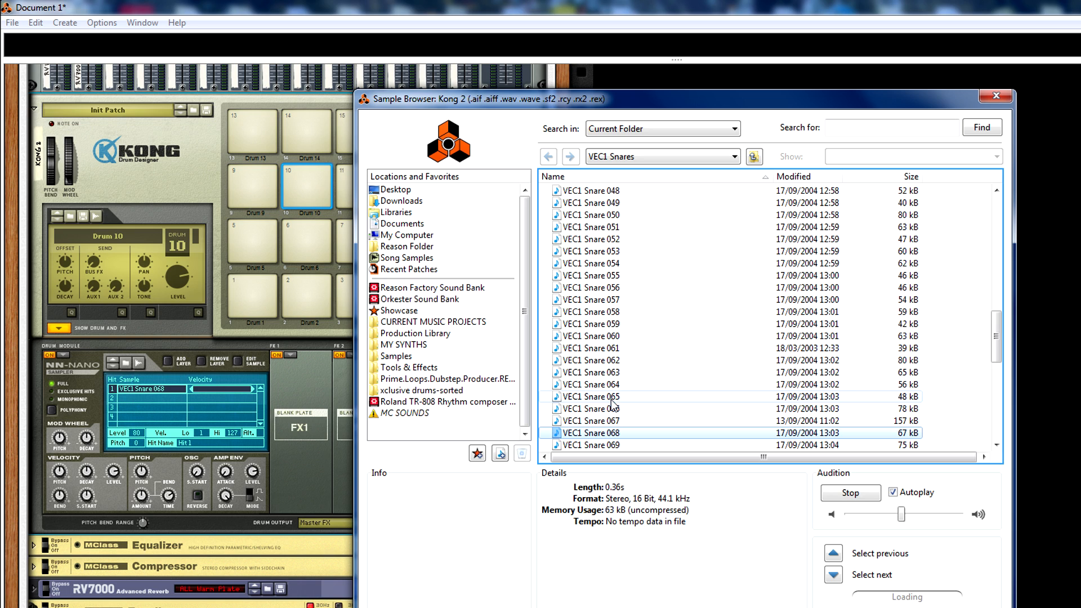
left_click(834, 499)
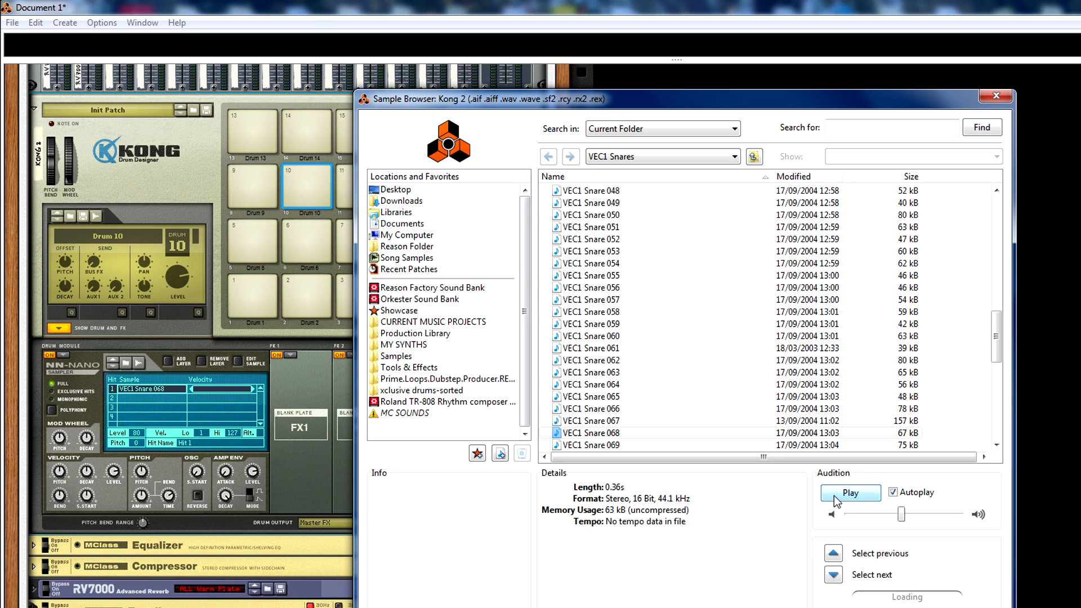
left_click(867, 607)
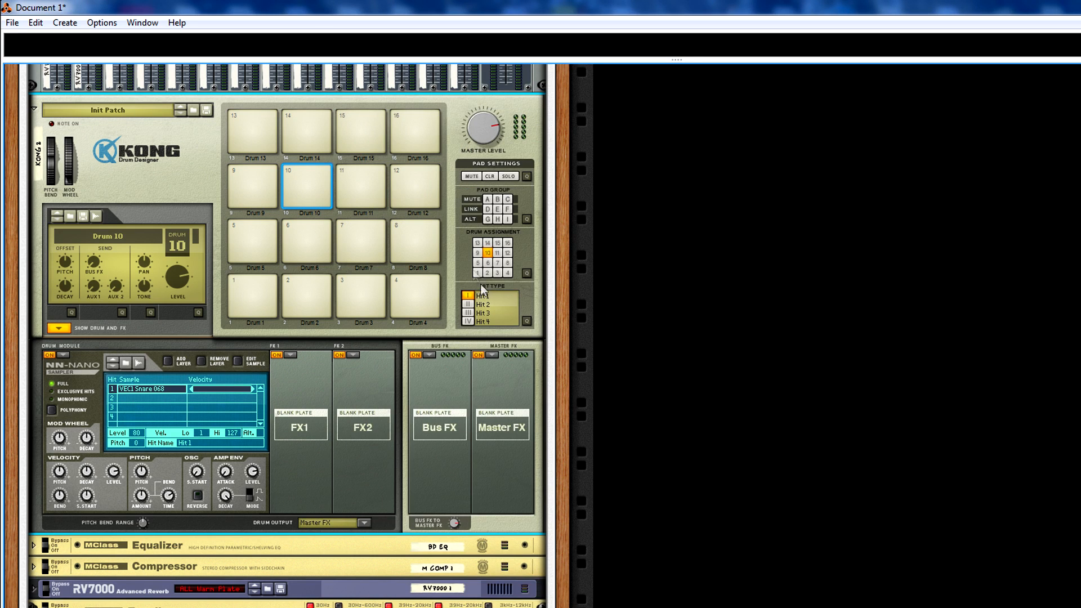
Step: Assign pad 10 to link group E and play it together with the linked snare pads
left_click(303, 174)
left_click(527, 219)
left_click(314, 185)
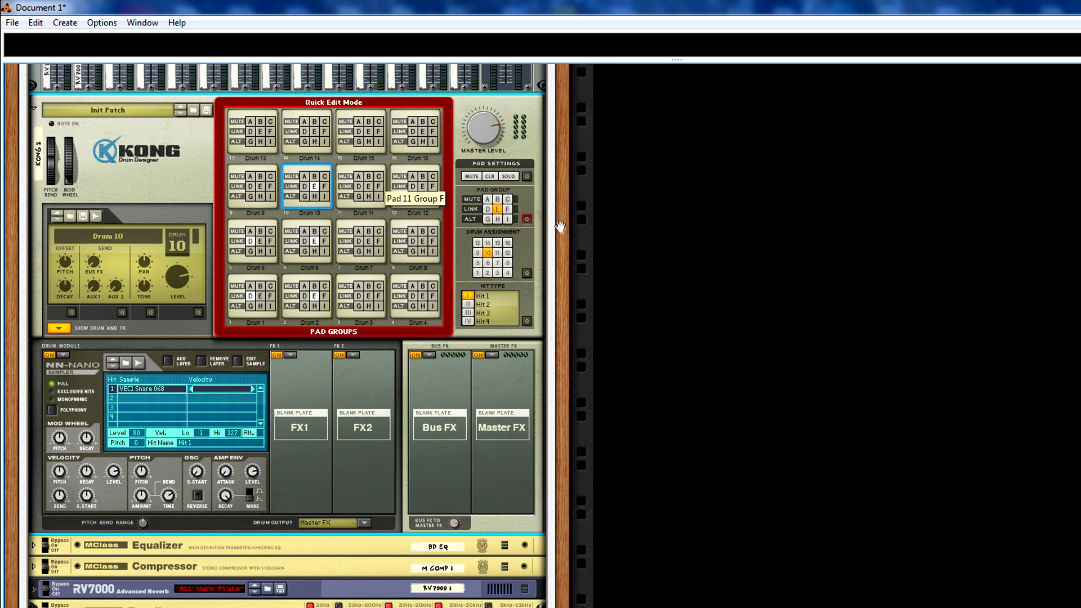
left_click(527, 220)
left_click(315, 183)
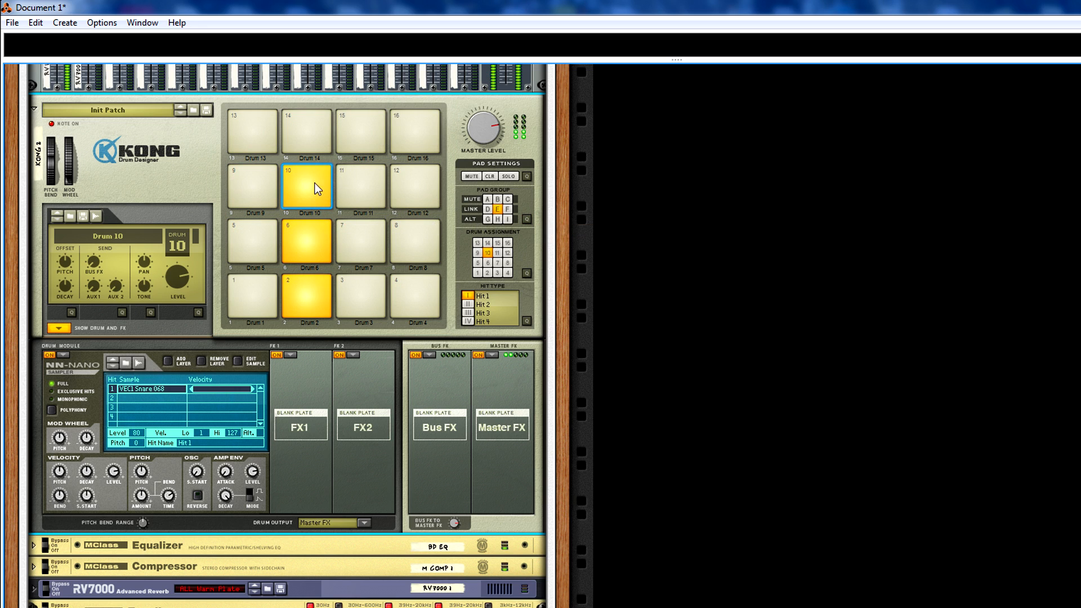
Step: Route Drum 10 to Output 3-4 and play the linked snare pads to check it through the snare effects chain
left_click(348, 519)
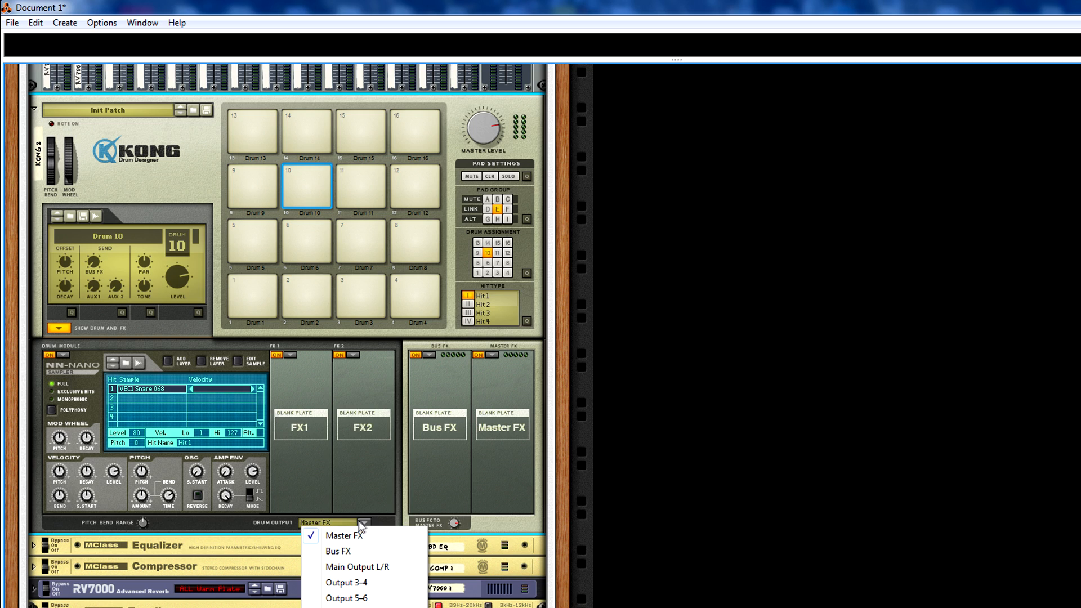
left_click(363, 581)
left_click(315, 183)
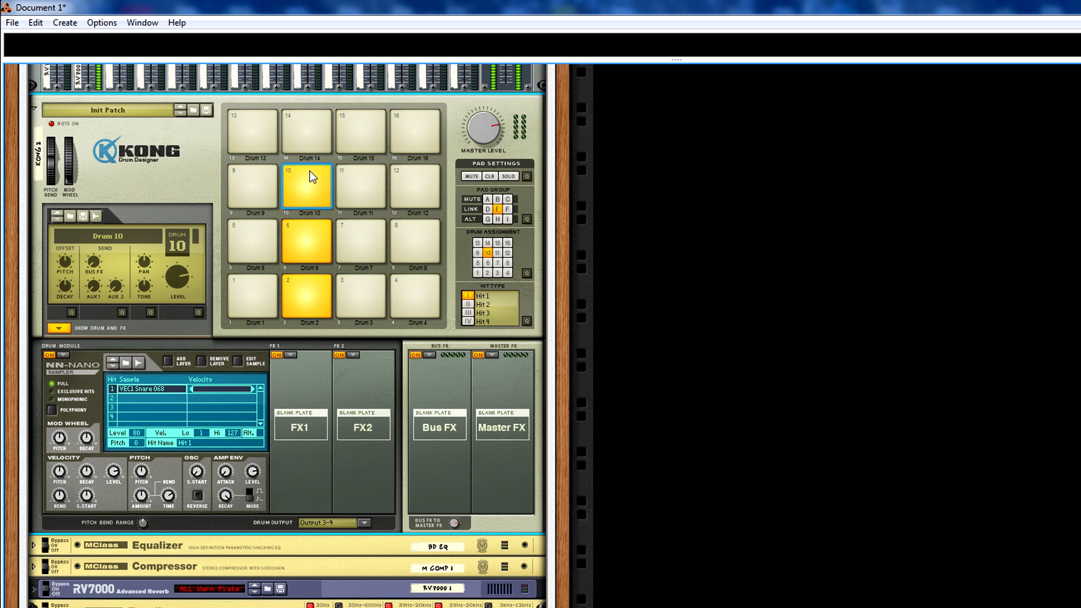
left_click(310, 178)
left_click(315, 181)
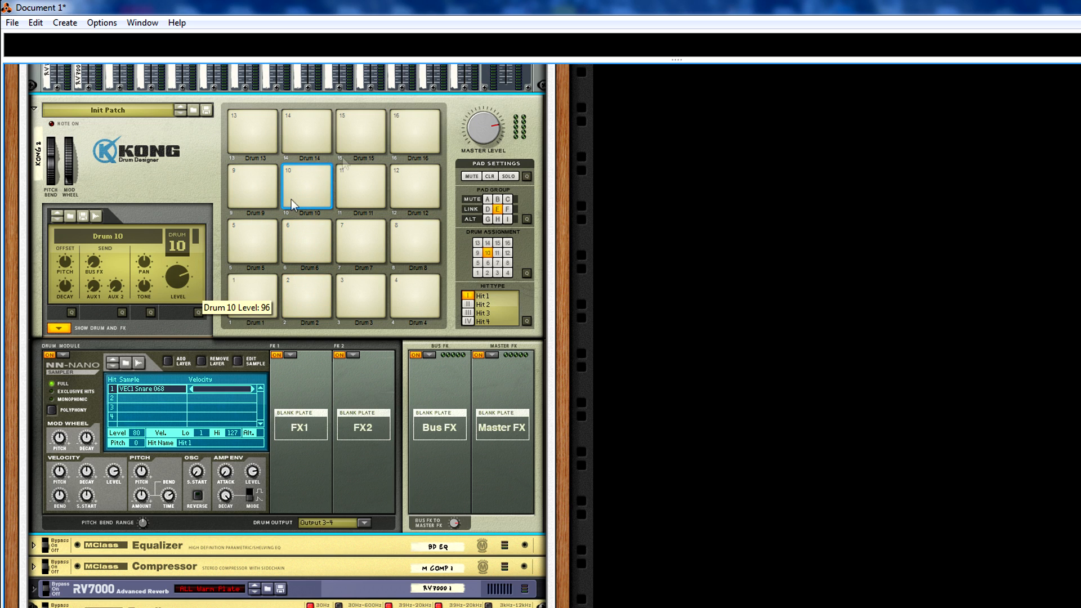
left_click(303, 176)
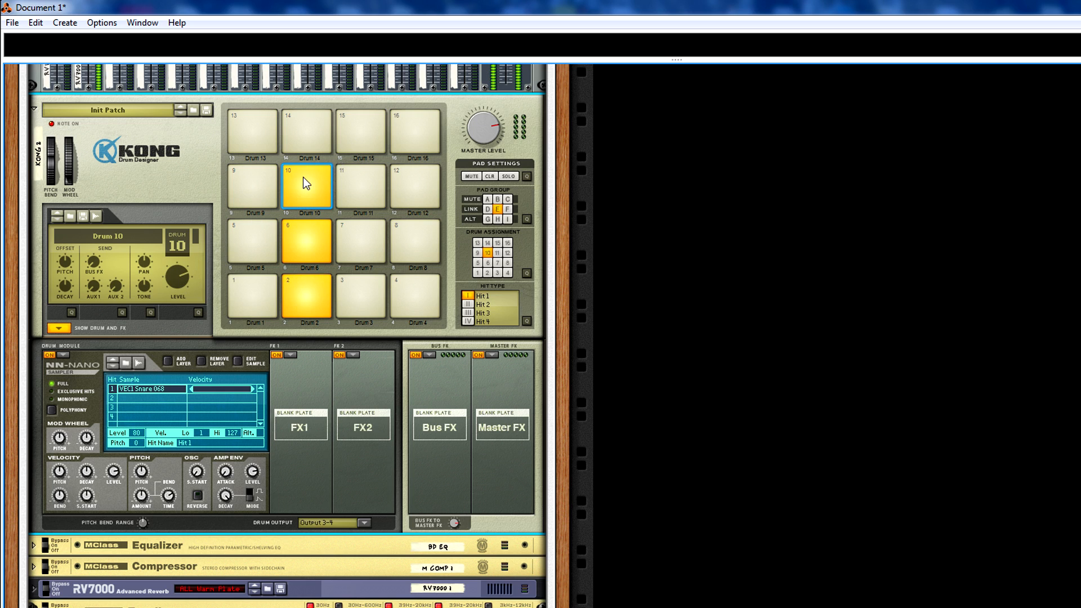
Step: Add an NN-Nano Sampler to Drum 14 and open its sample browser
left_click(316, 117)
left_click(62, 356)
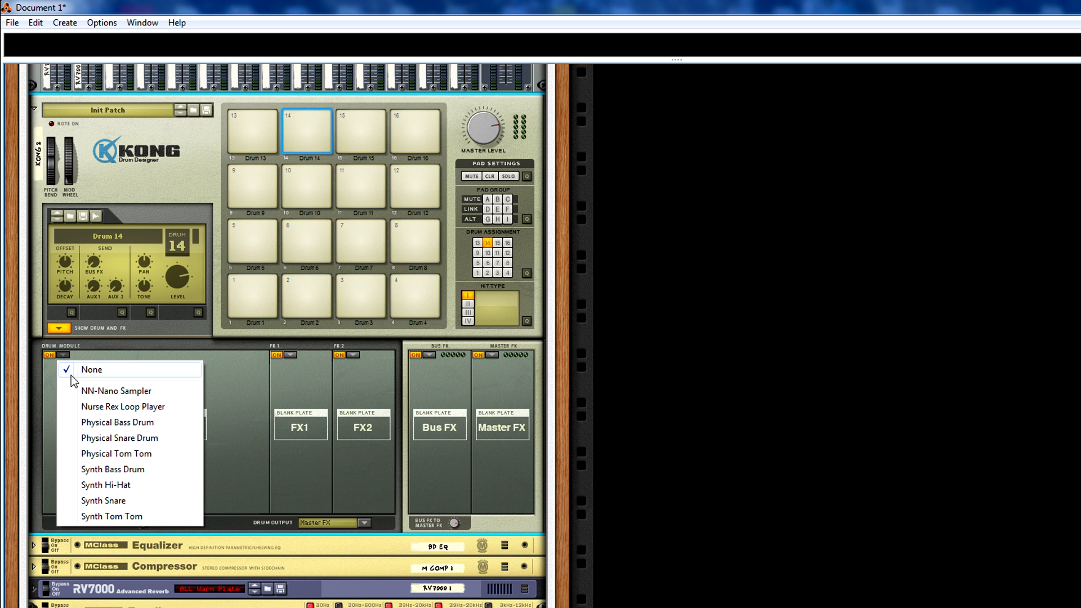
left_click(98, 389)
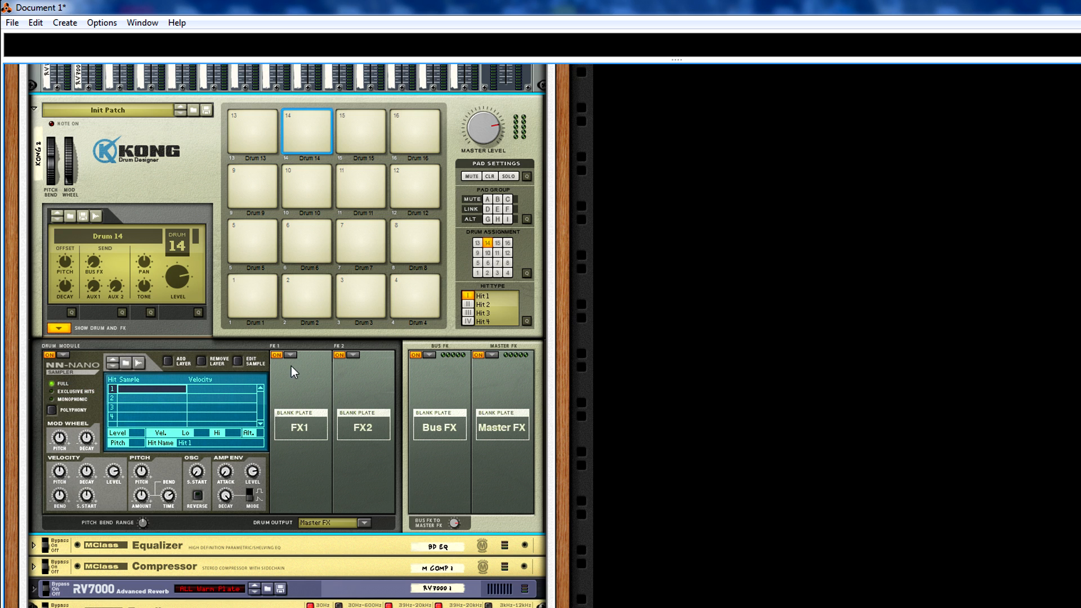
left_click(138, 362)
Step: Browse to the VEH1 Snares und Claps folder within Samples
left_click(614, 157)
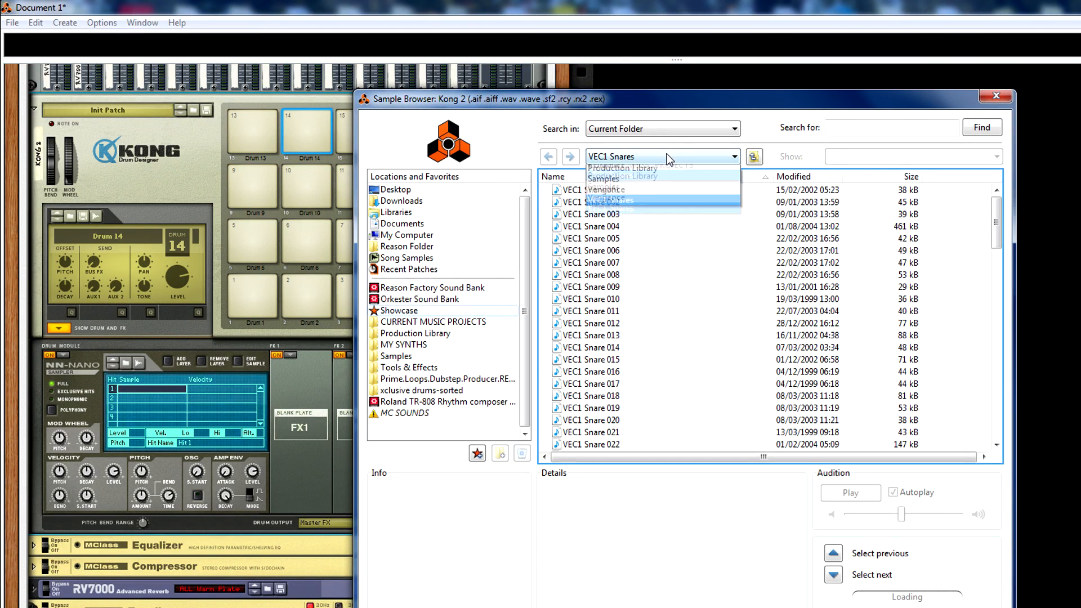
left_click(601, 224)
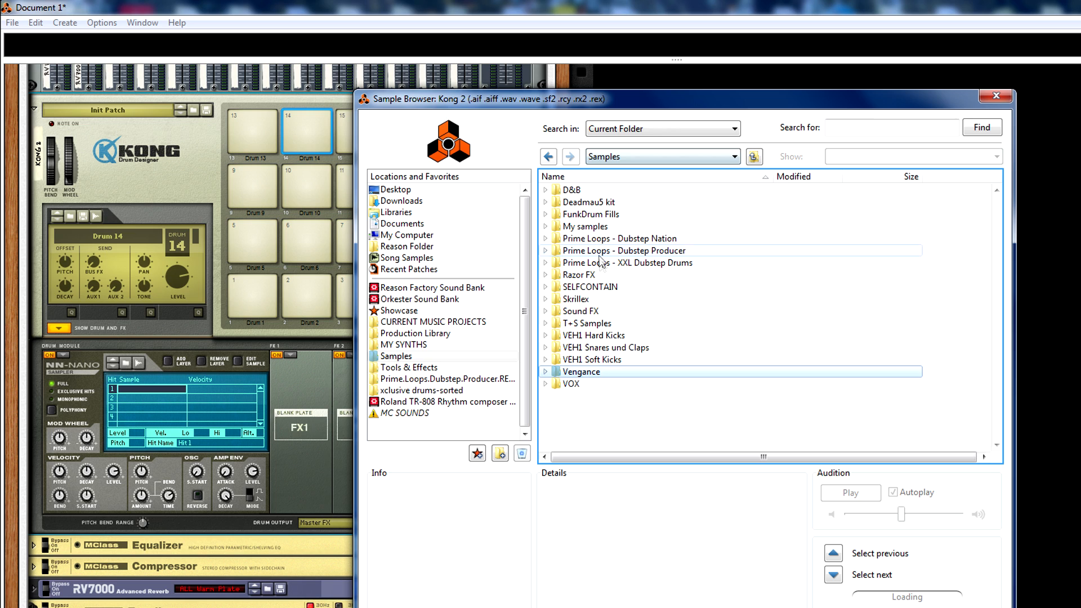
double_click(607, 347)
Step: Audition VEH1 Snares & Claps samples between 003 and 024 for Drum 14
left_click(632, 236)
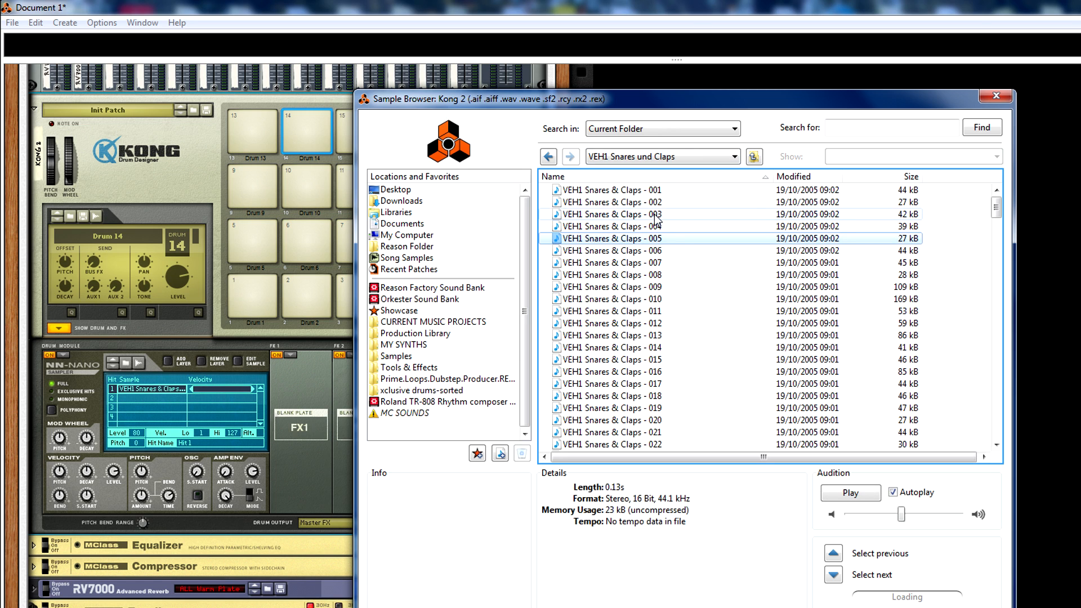
left_click(657, 215)
left_click(656, 299)
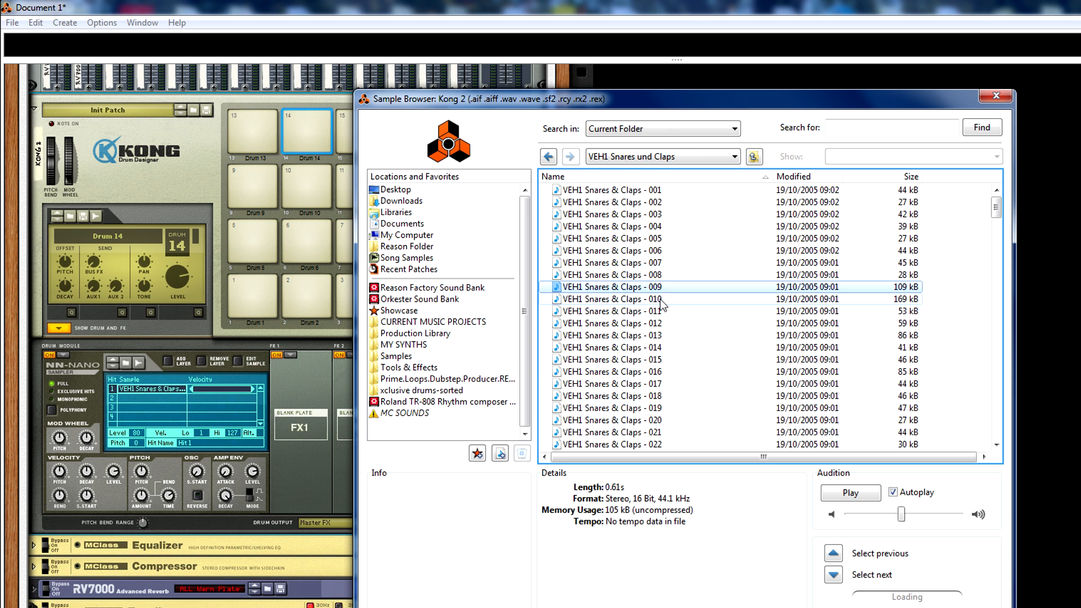
left_click(659, 311)
left_click(658, 323)
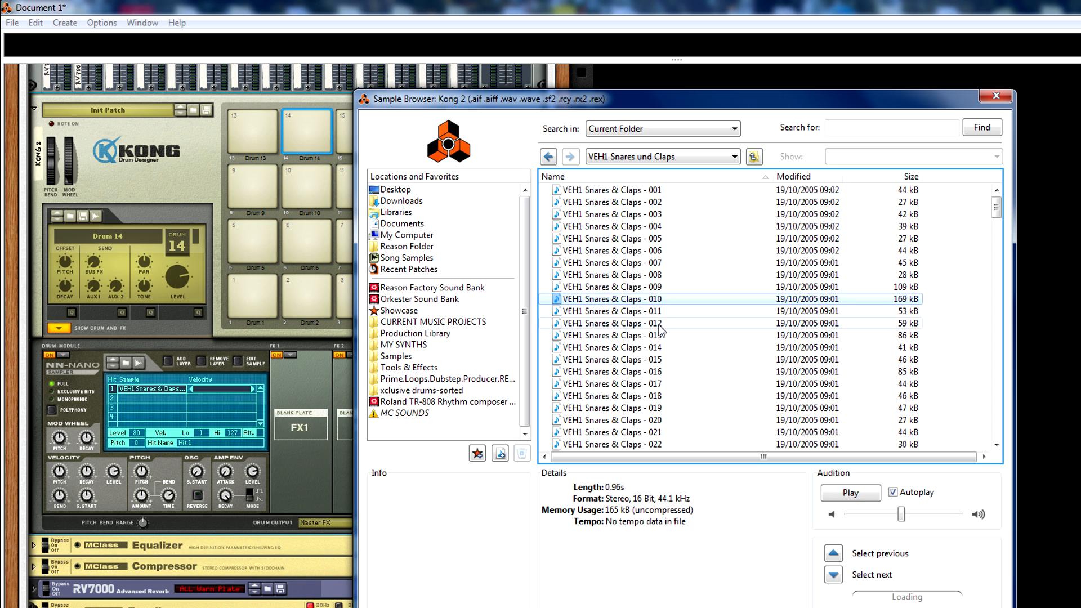
left_click(657, 335)
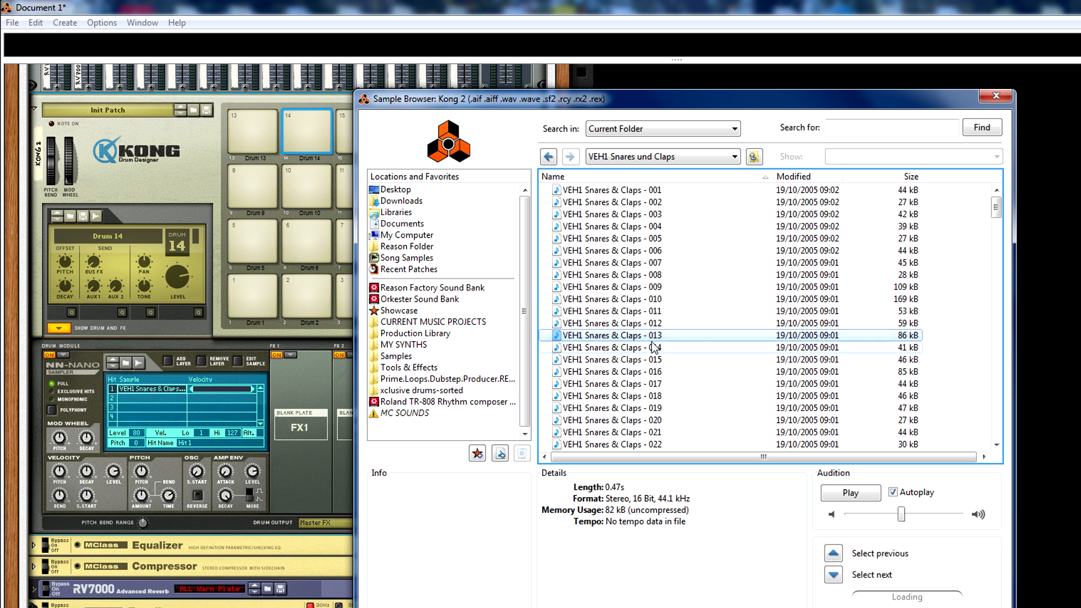
left_click(657, 347)
left_click(657, 359)
left_click(656, 371)
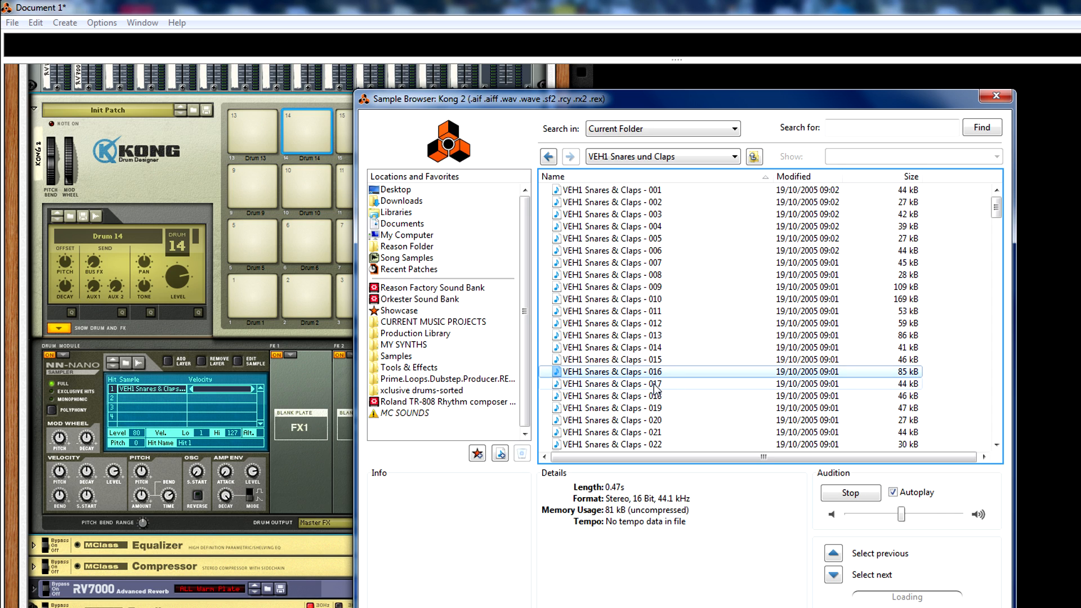
left_click(656, 384)
left_click(656, 395)
left_click(654, 408)
left_click(655, 419)
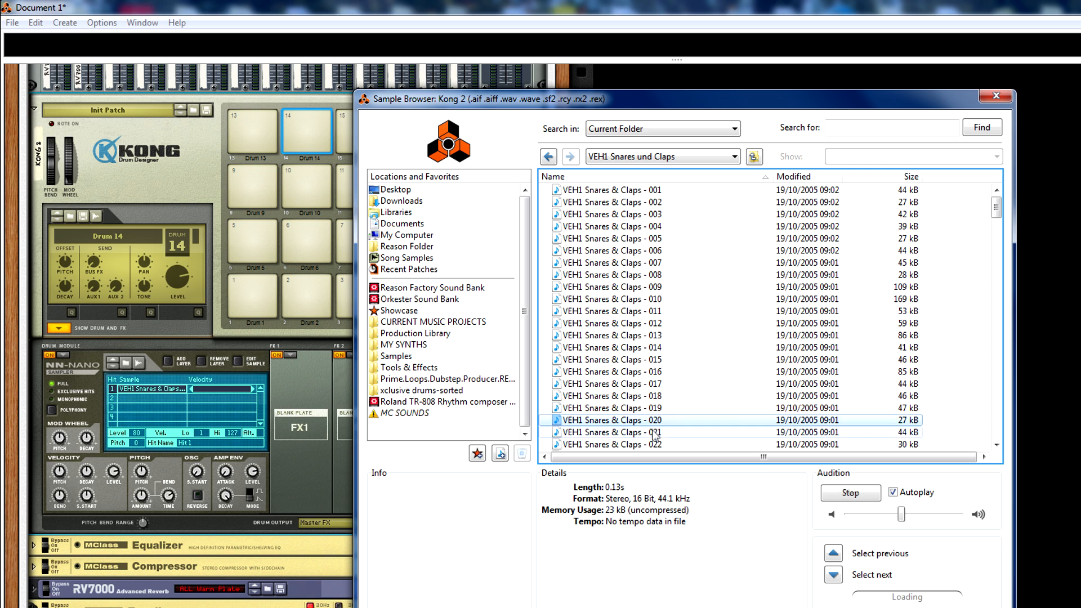
left_click(654, 432)
scroll(654, 422, "down", 2)
key("Down")
key("Down")
key("Down")
key("Down")
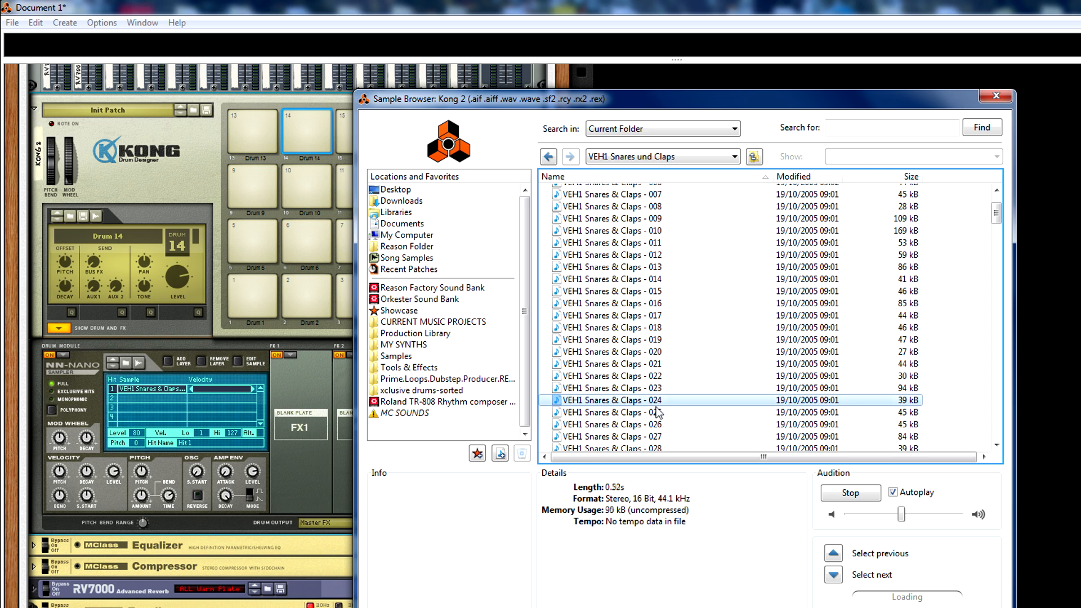
Step: Audition the VEH1 Snares & Claps samples around 026 to 028 and load VEH1 Snares & Claps - 027 into Drum 14's sampler
left_click(657, 424)
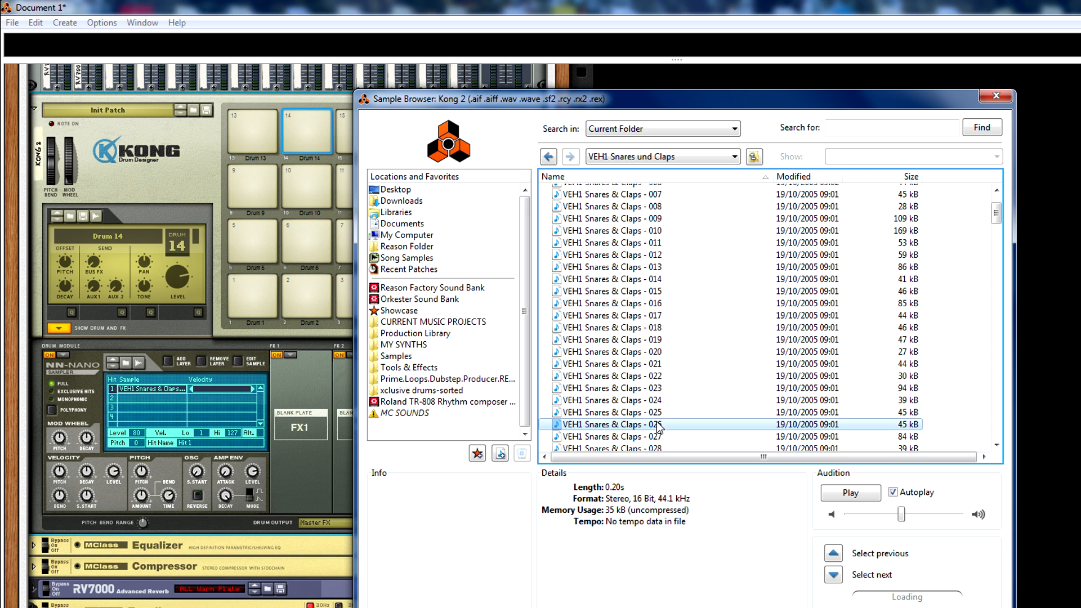
left_click(658, 437)
key("Down")
key("Down")
key("Down")
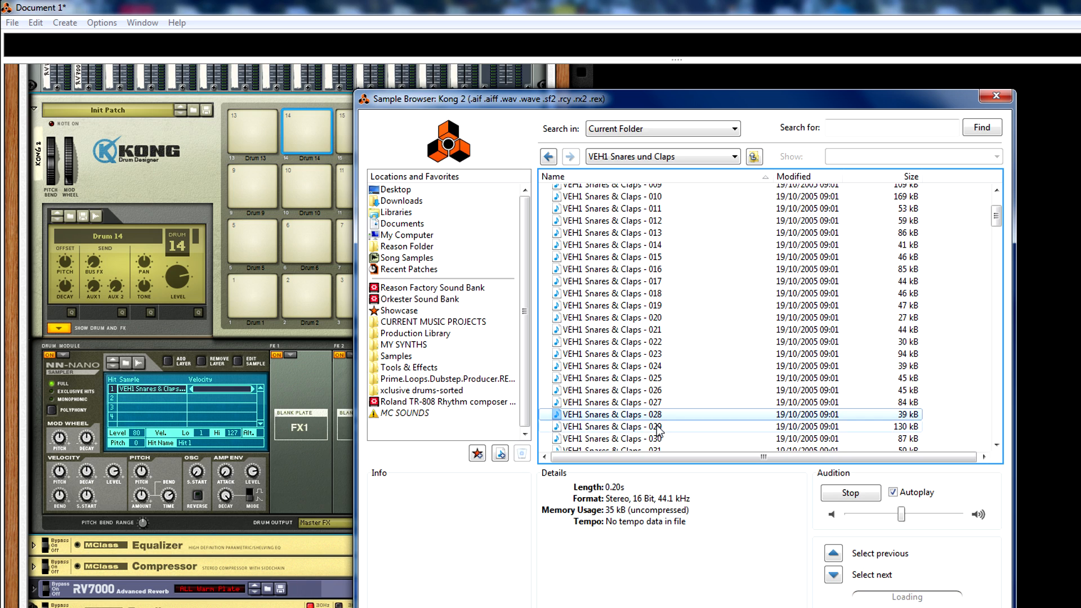
left_click(656, 412)
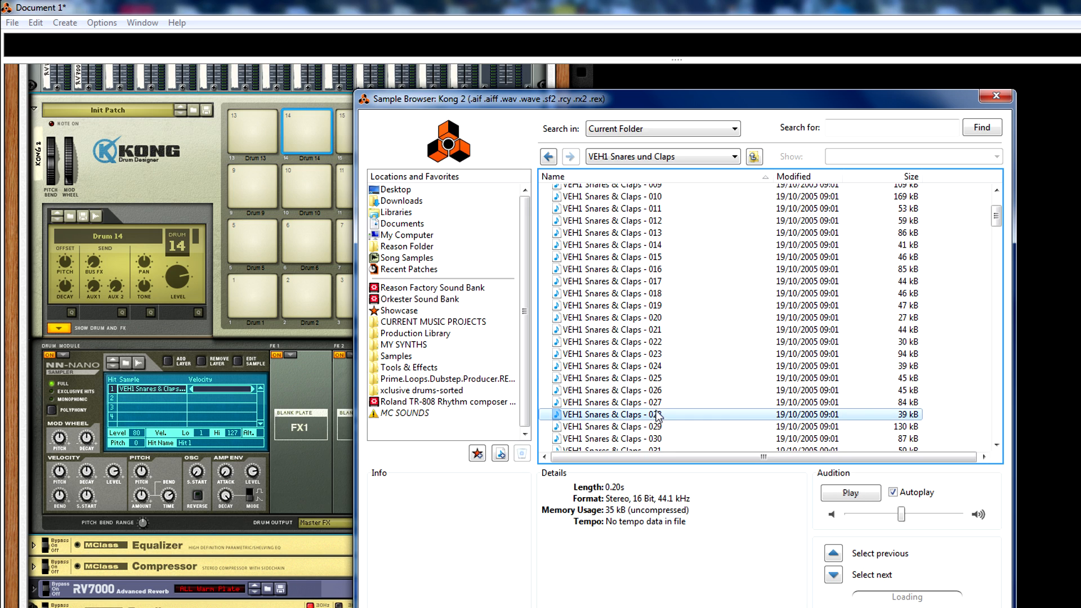
left_click(655, 390)
left_click(652, 401)
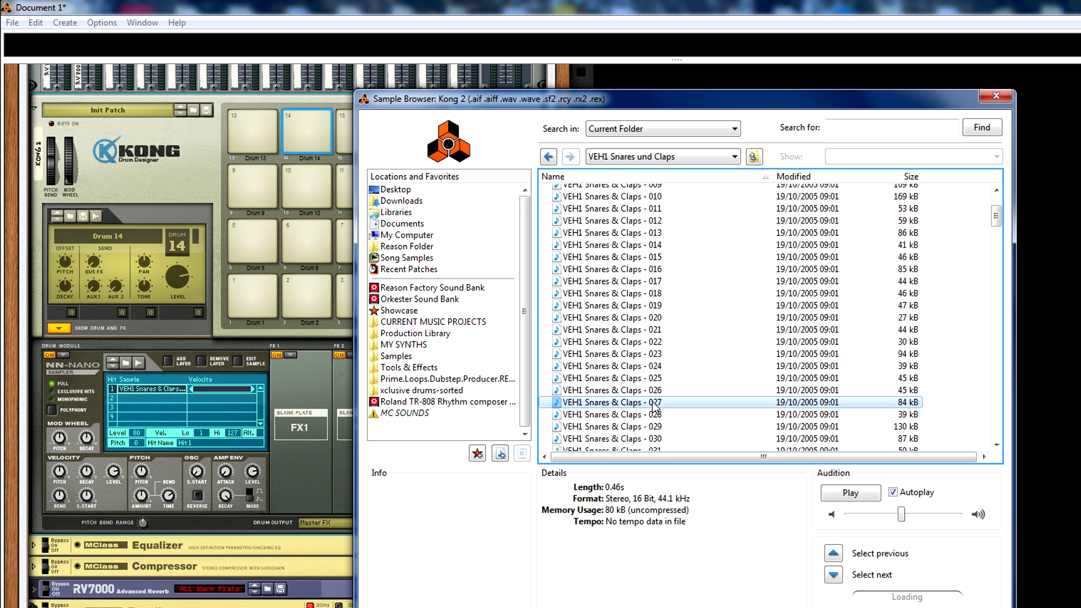
left_click(834, 494)
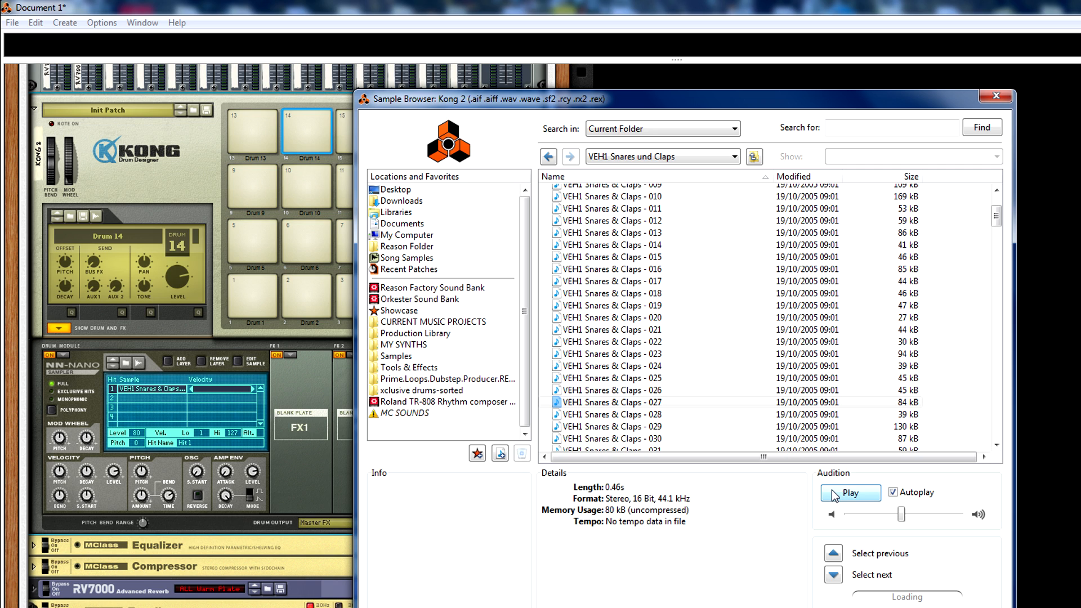
left_click(878, 606)
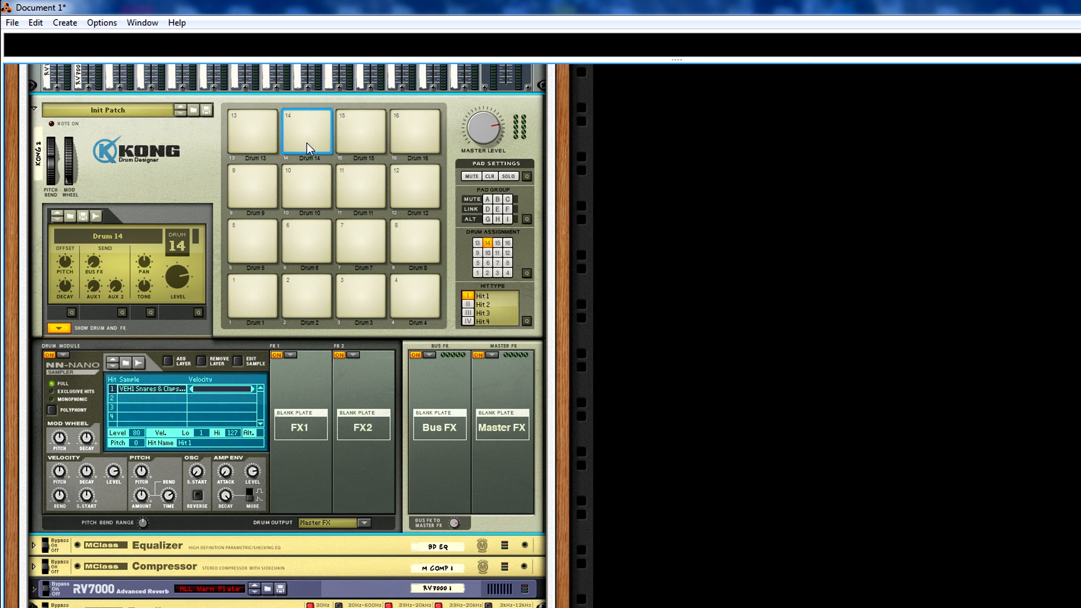
Step: Assign pad 14 to link group E with the other snare pads and play it to test the layering
left_click(309, 177)
left_click(309, 237)
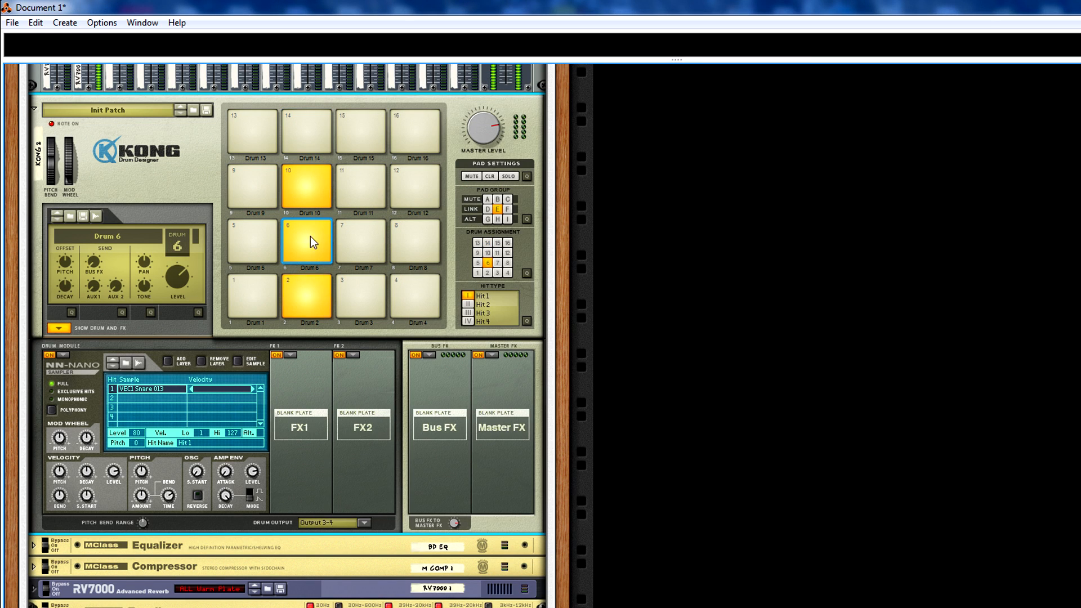
left_click(304, 115)
left_click(526, 219)
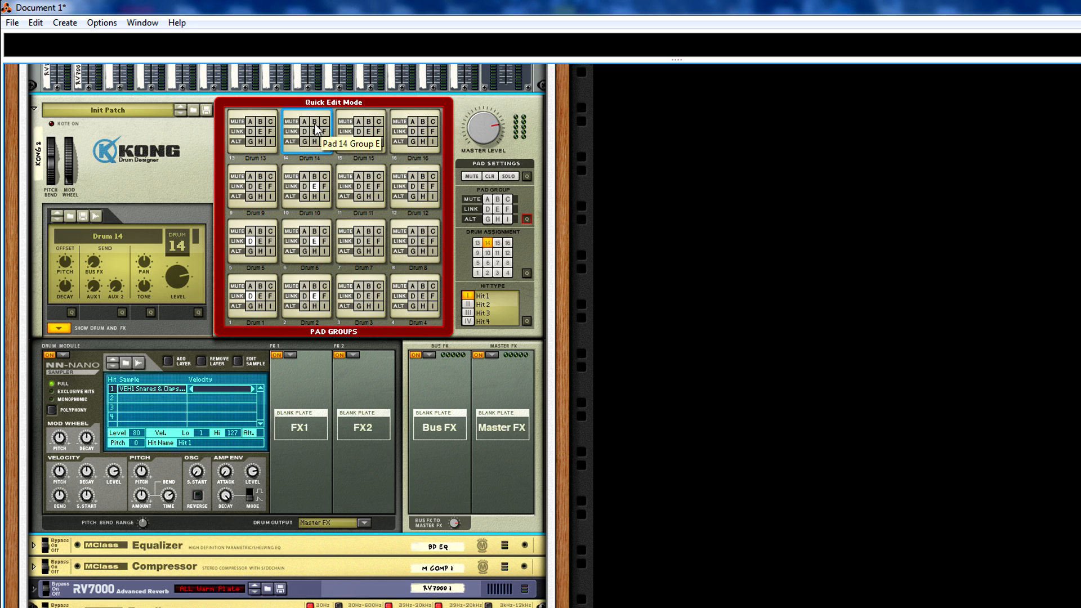
left_click(315, 128)
left_click(527, 218)
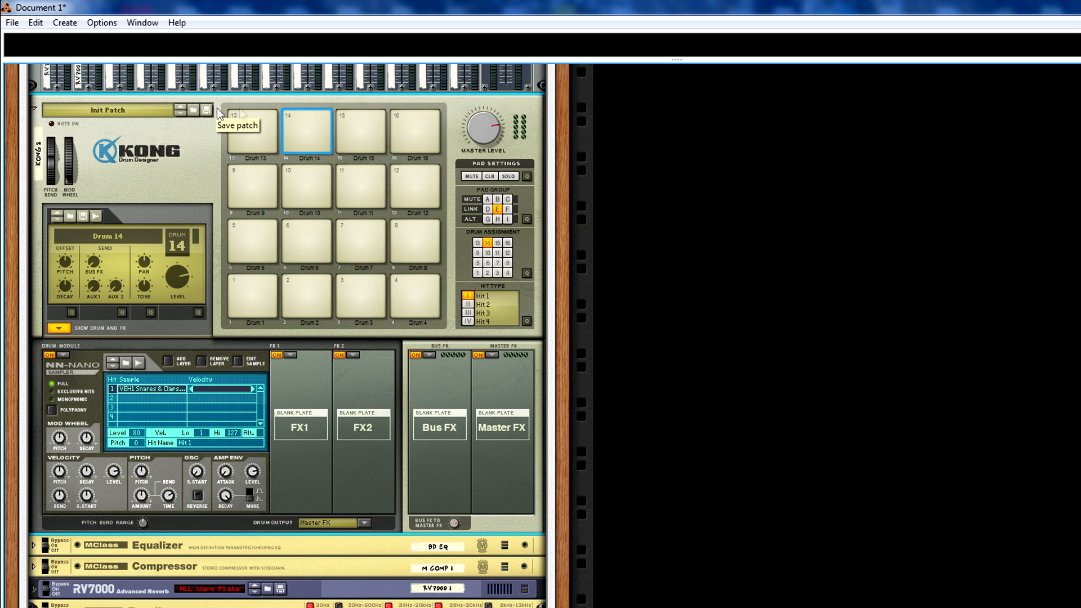
left_click(310, 115)
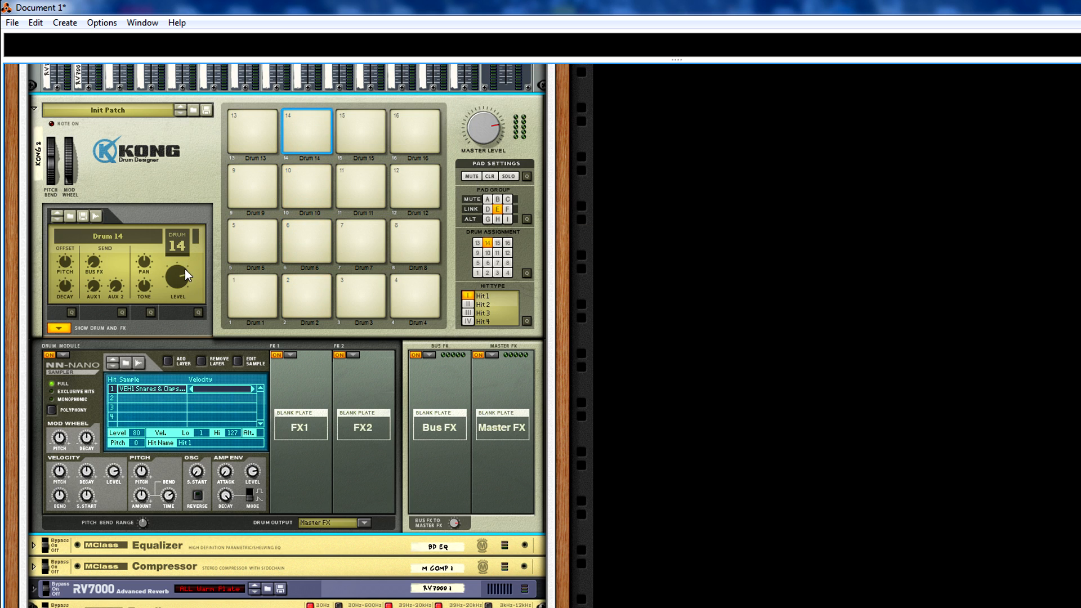
left_click(308, 116)
left_click(308, 124)
Step: Play the kick on pad 5 and the snare on pad 6, and check the empty pads 3, 7 and 9
left_click(360, 303)
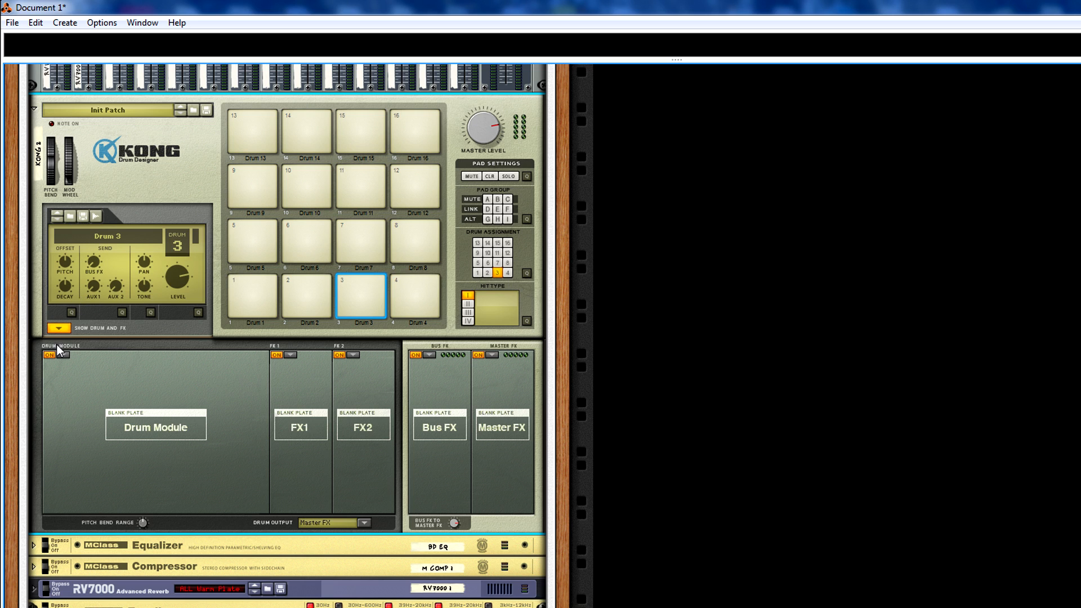
left_click(305, 229)
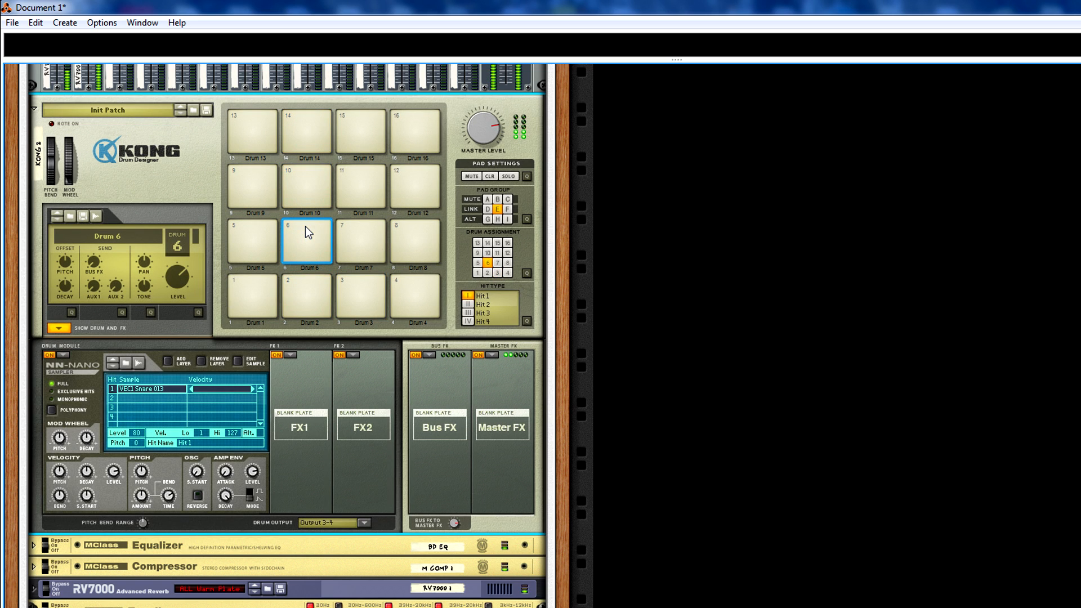
scroll(108, 96, "up", 2)
scroll(254, 209, "up", 2)
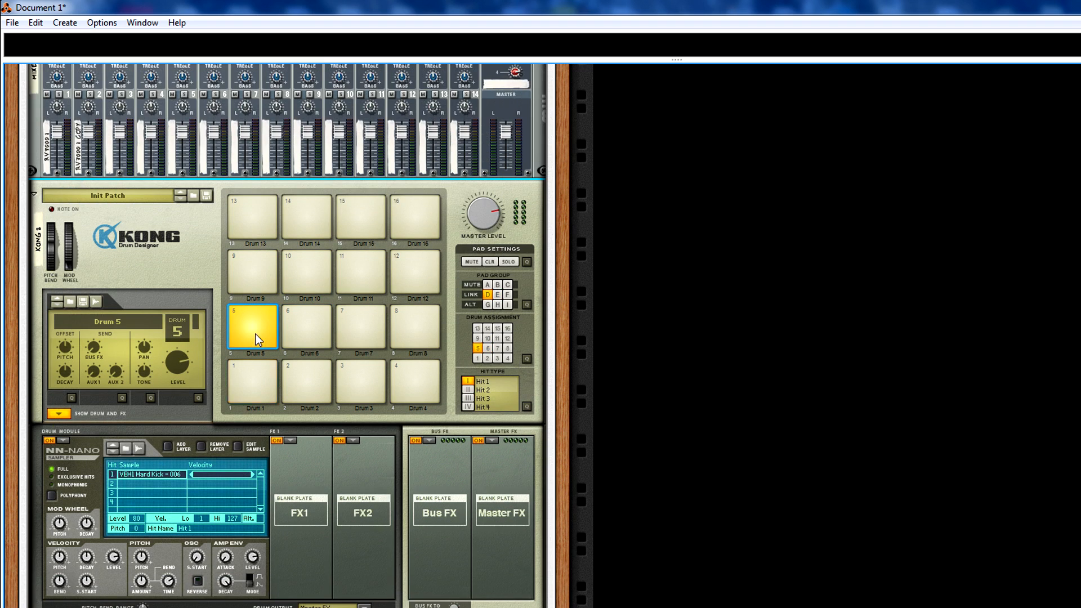
left_click(241, 314)
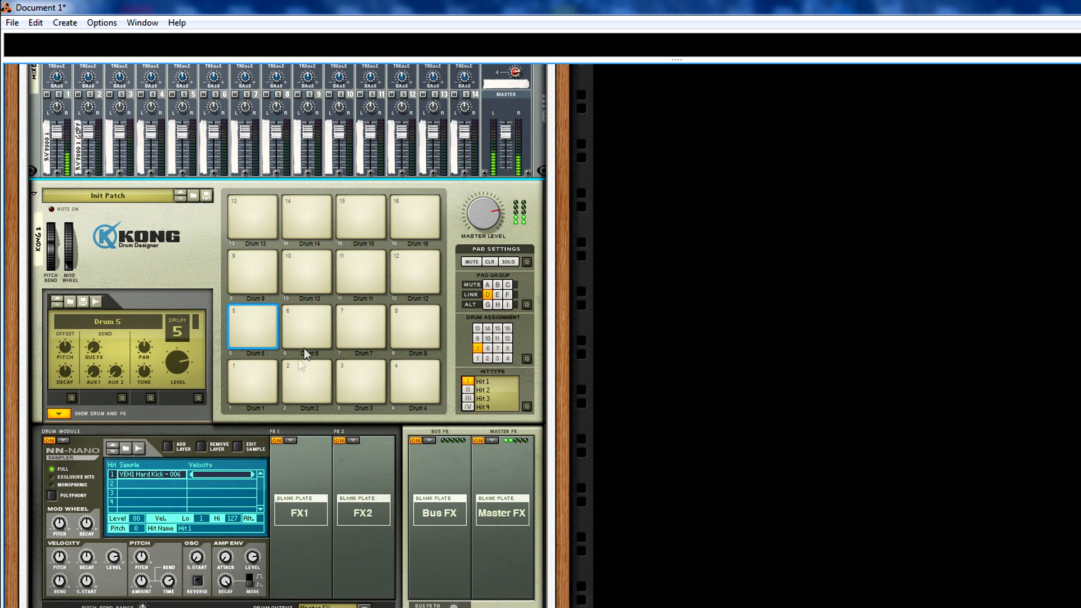
left_click(310, 310)
left_click(262, 321)
scroll(217, 241, "down", 5)
scroll(288, 245, "up", 4)
left_click(369, 242)
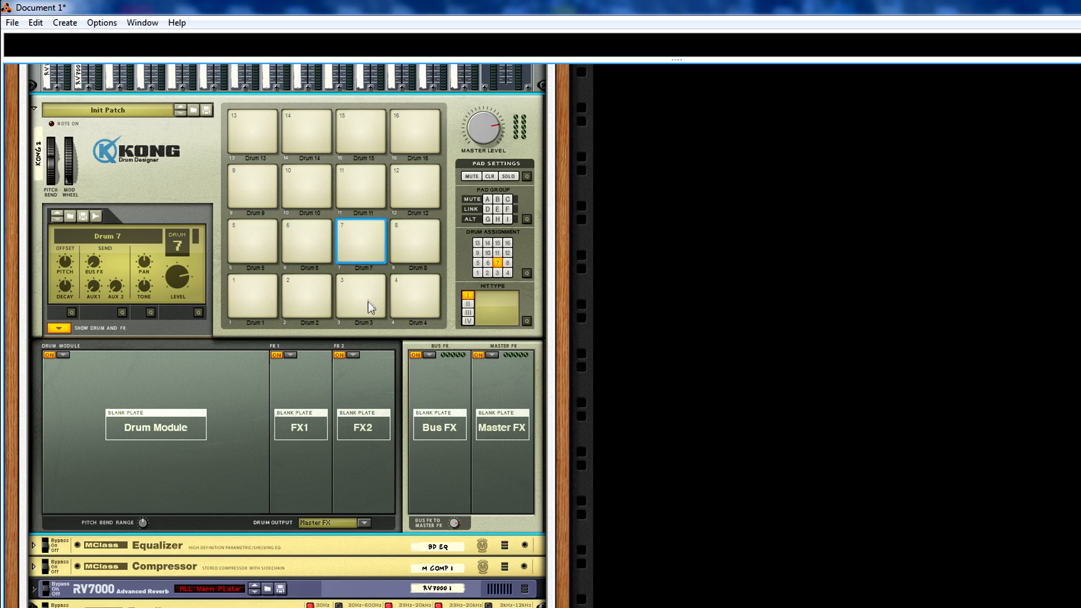
left_click(374, 248)
left_click(369, 284)
left_click(367, 237)
left_click(245, 188)
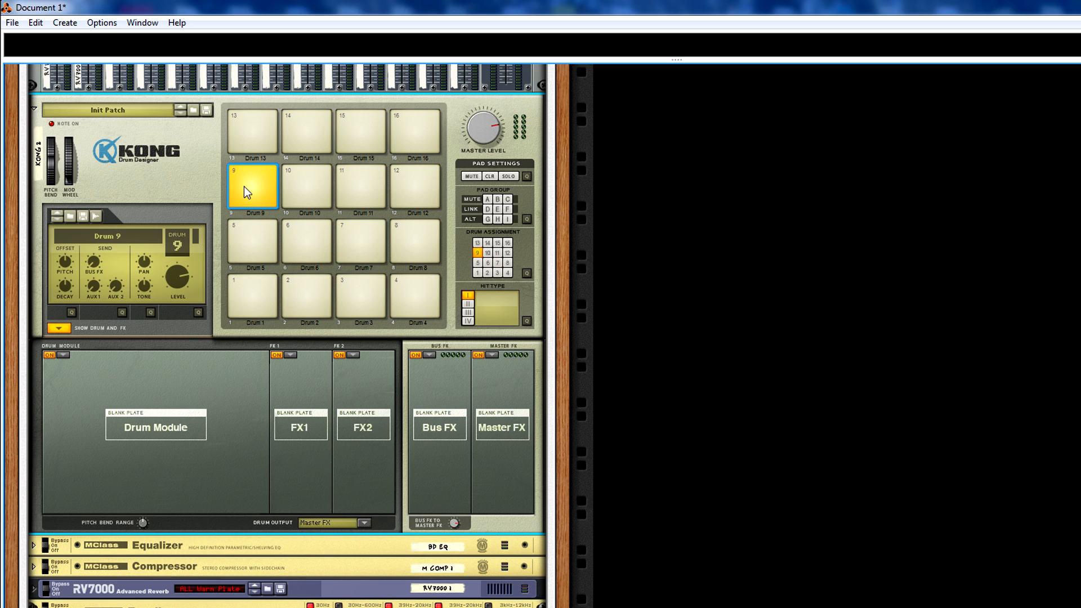
left_click(378, 248)
Step: Add an NN-Nano Sampler as the drum module of Drum 3 and open its sample browser
left_click(349, 289)
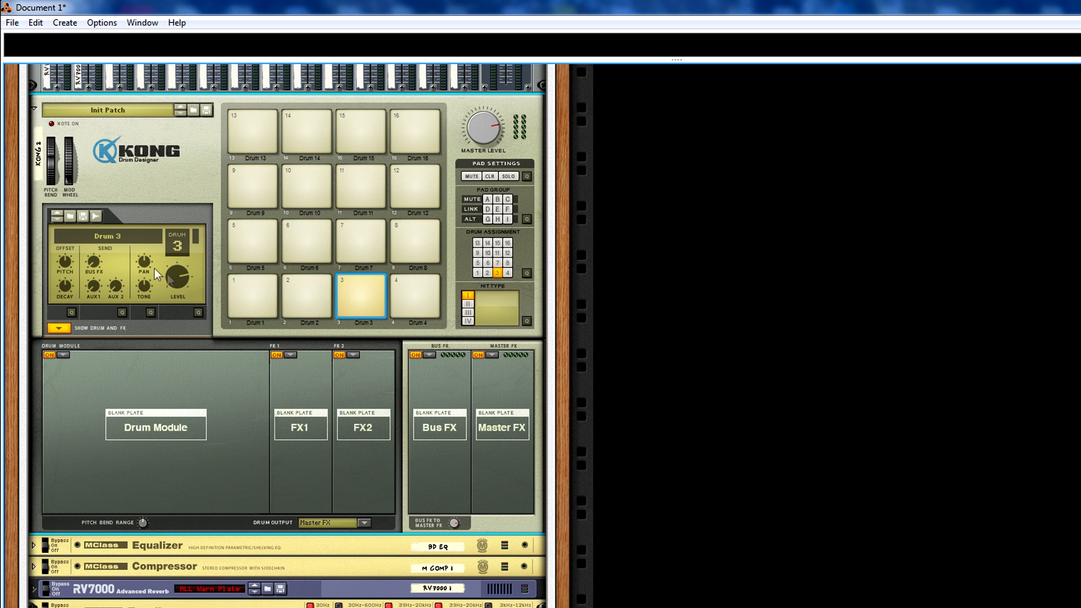
left_click(69, 353)
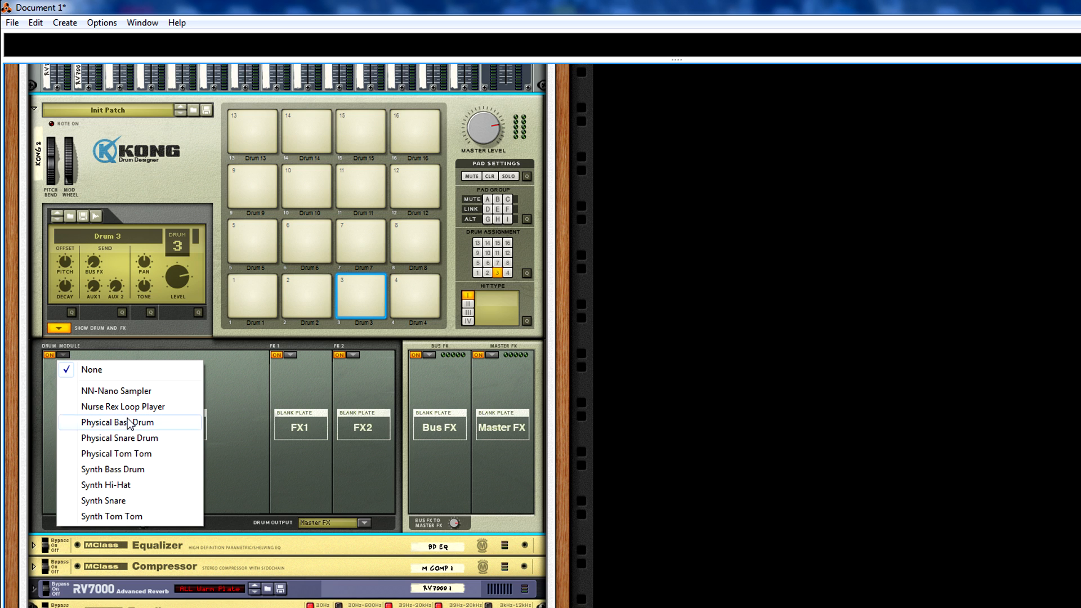
left_click(124, 390)
left_click(125, 363)
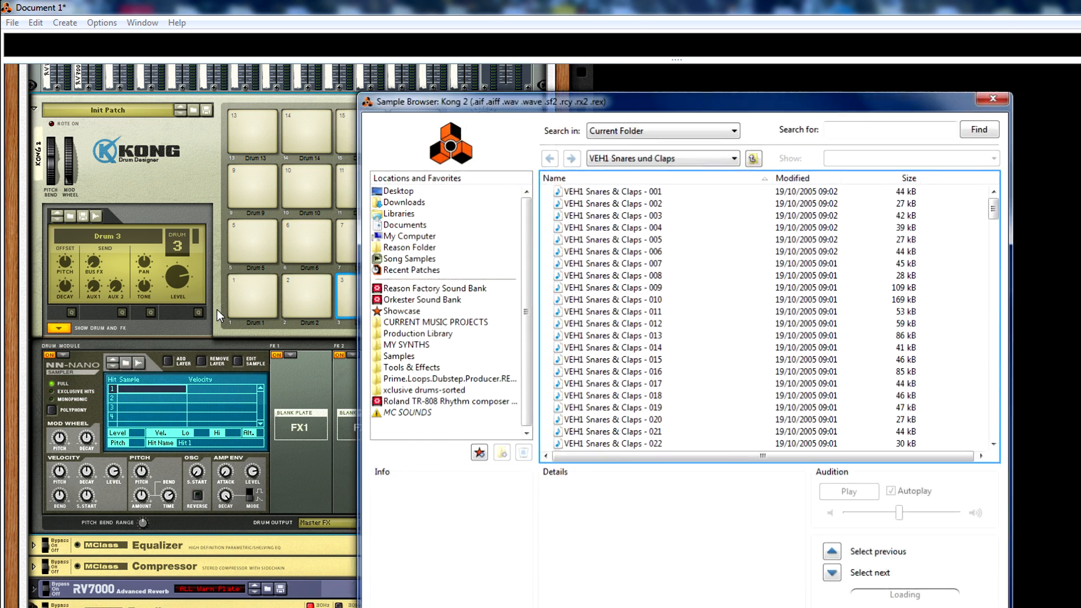
Step: Browse from the Samples folder through Vengance and VEC1 Cymbals into the VEC1 Reverse Crash folder
left_click(627, 159)
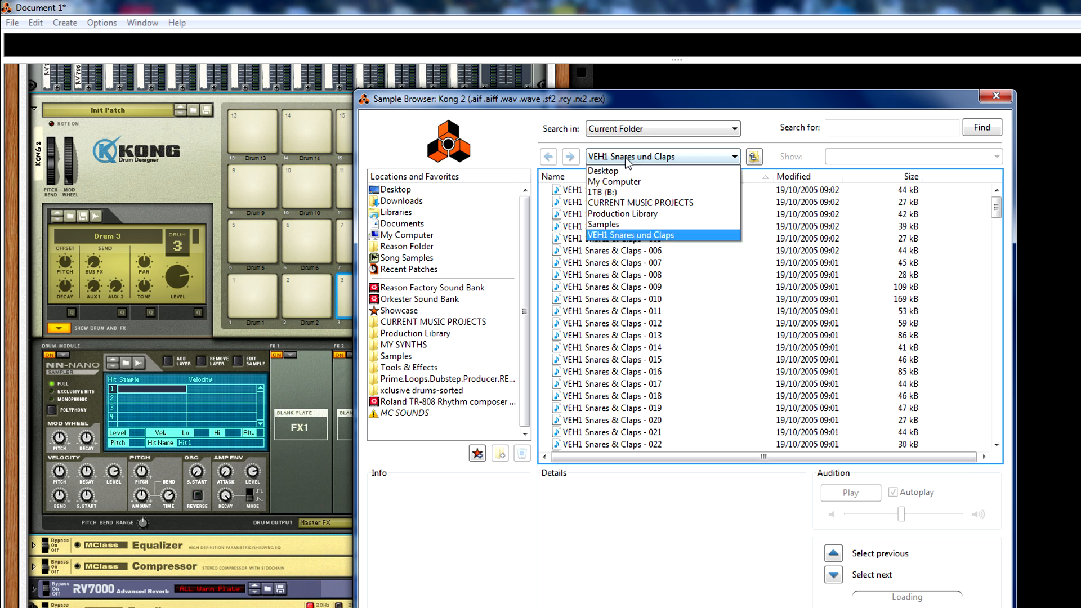
left_click(618, 224)
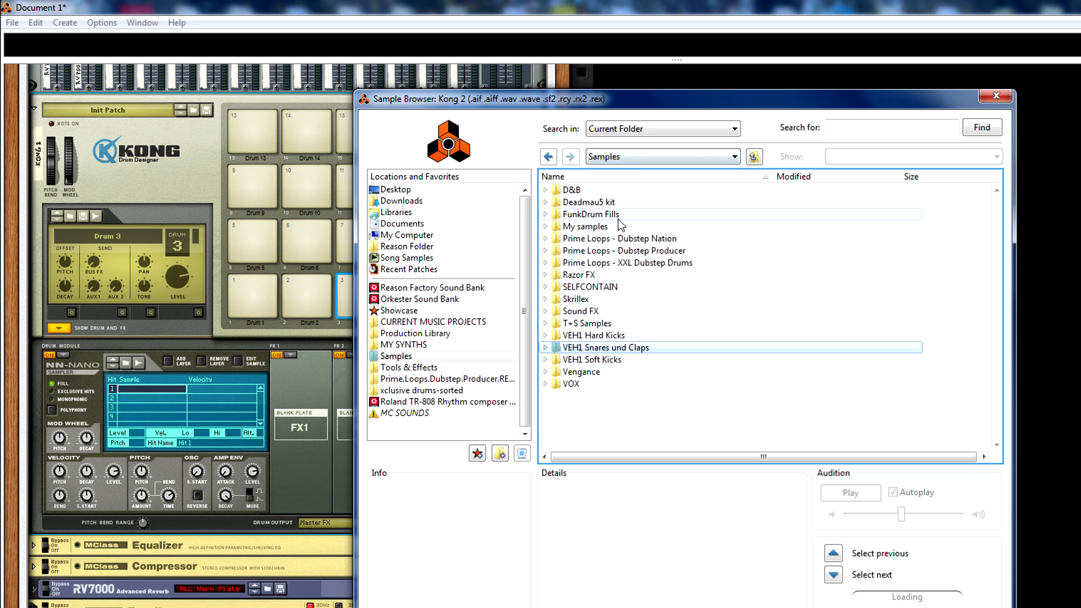
double_click(580, 371)
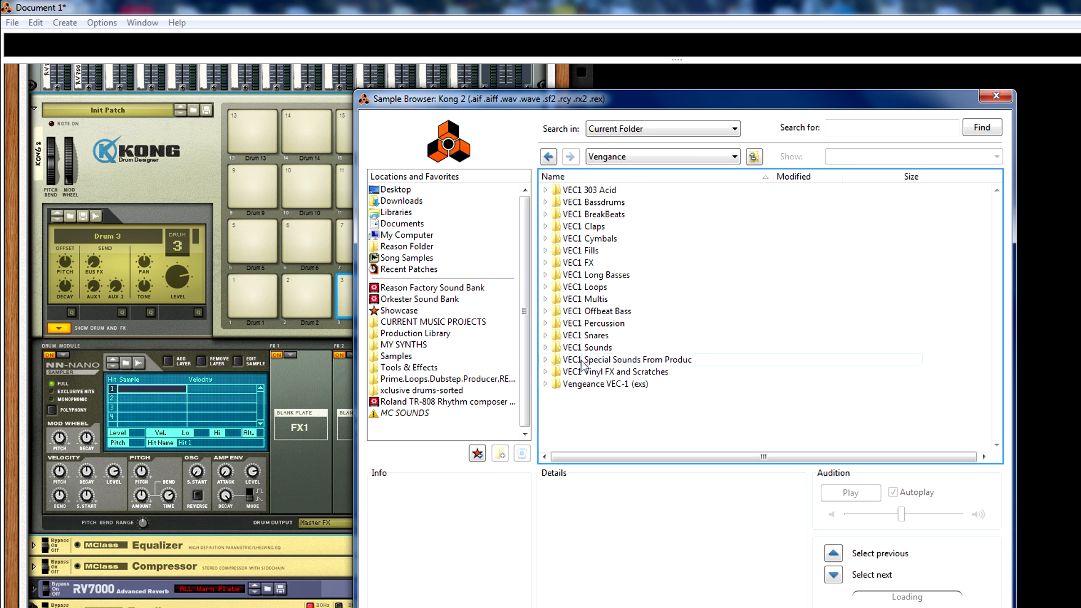
double_click(591, 238)
double_click(611, 226)
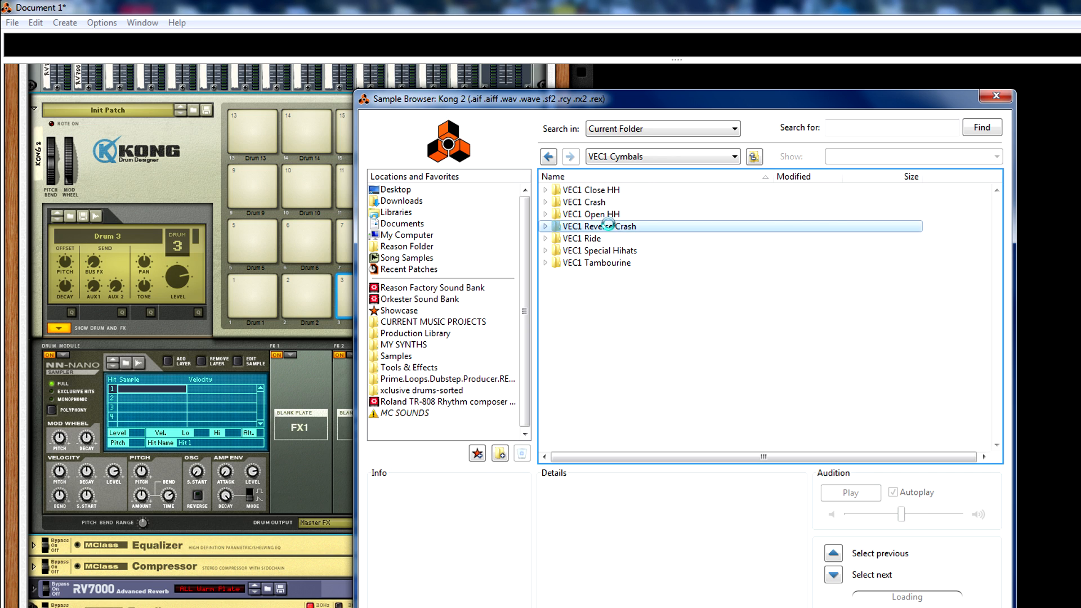
Step: Audition the VEC1 Cymbals RevCR samples one after another, load a reverse crash into Drum 3 and play its pad
left_click(627, 262)
left_click(637, 276)
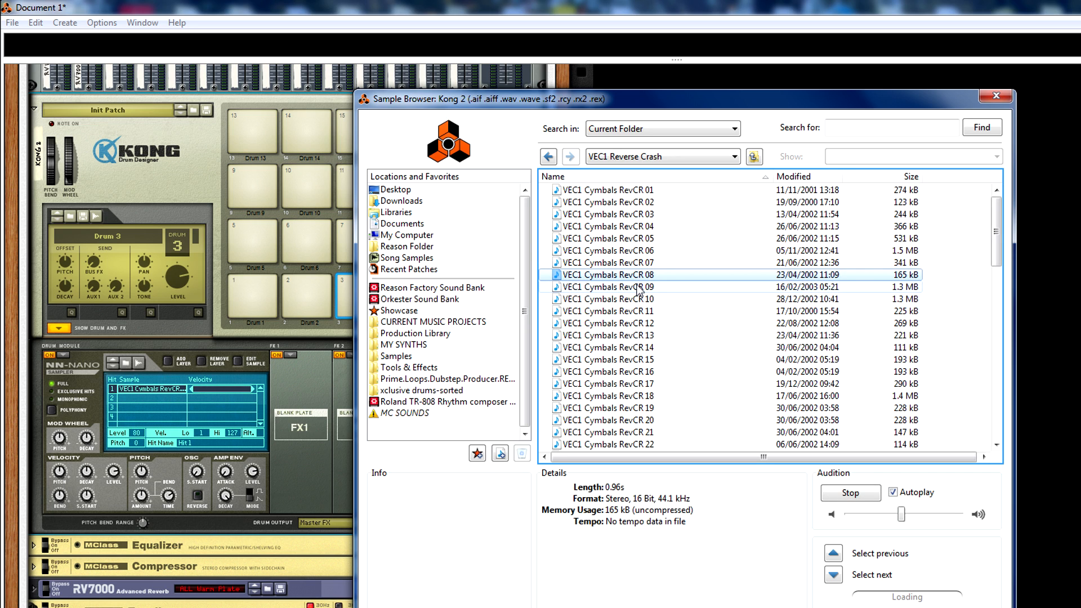
left_click(639, 287)
left_click(638, 300)
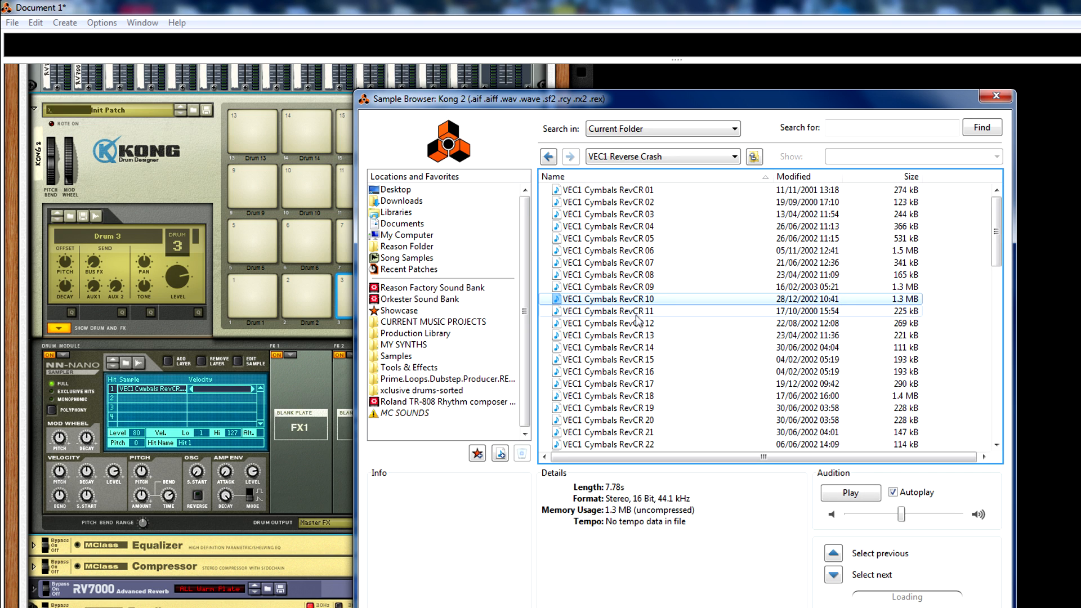
left_click(636, 311)
left_click(635, 324)
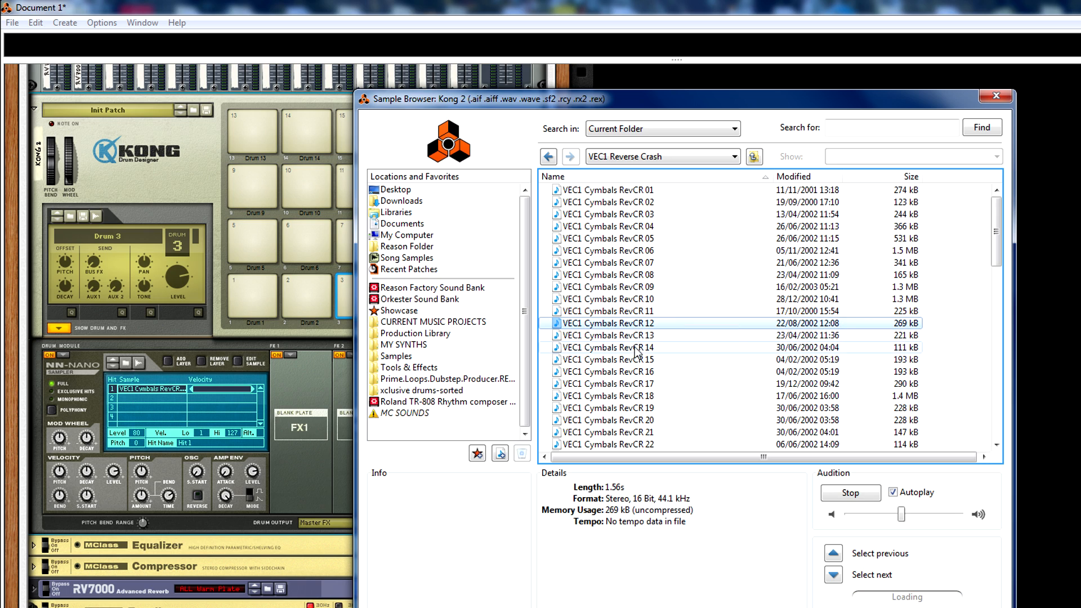
left_click(636, 344)
key("Down")
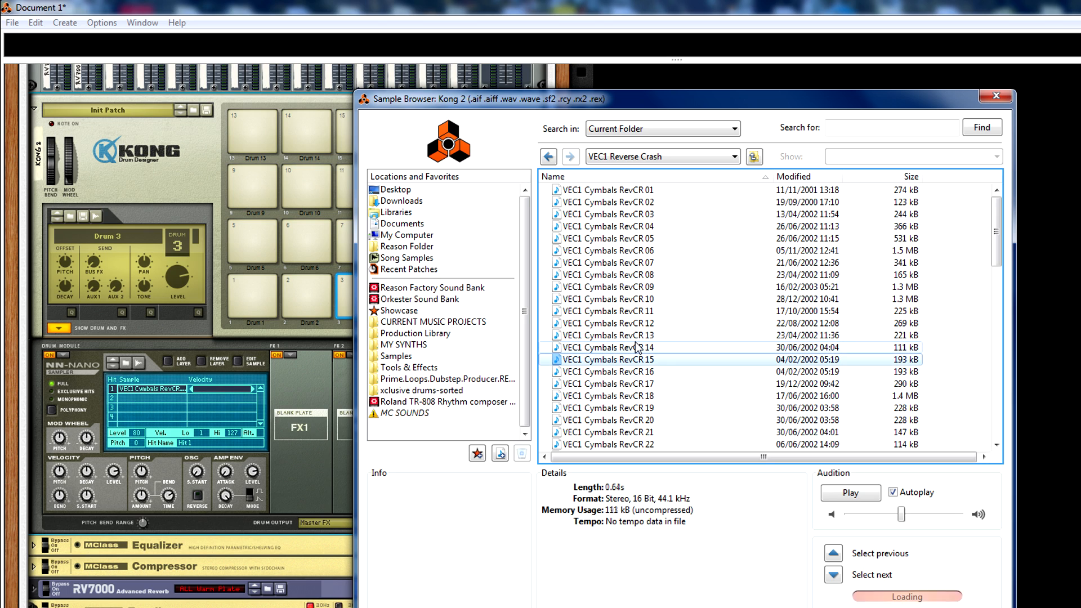
key("Down")
key("Down")
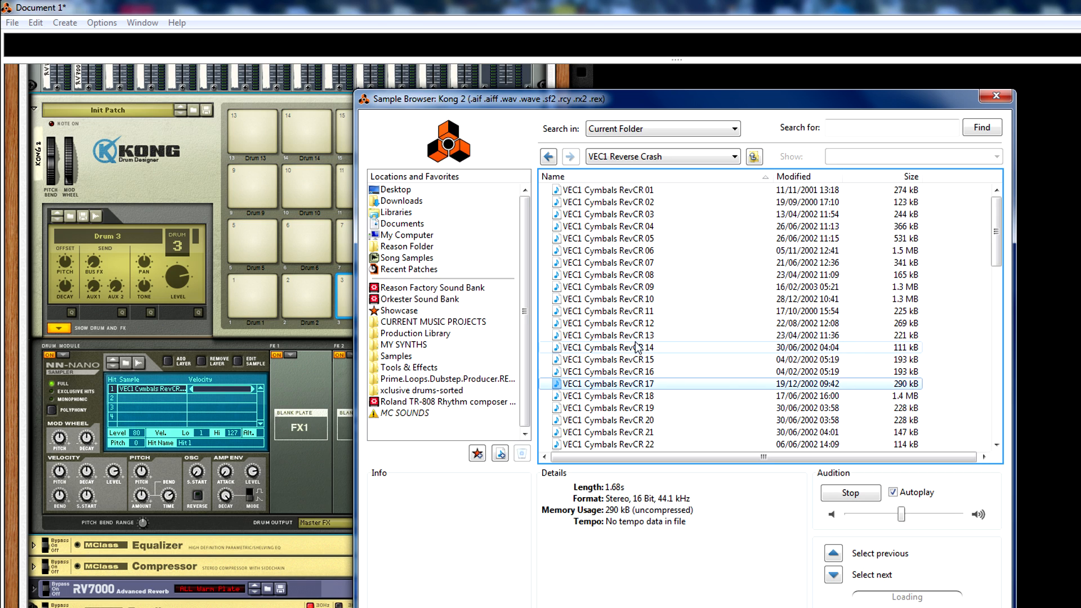
key("Down")
key("Down")
key("Down")
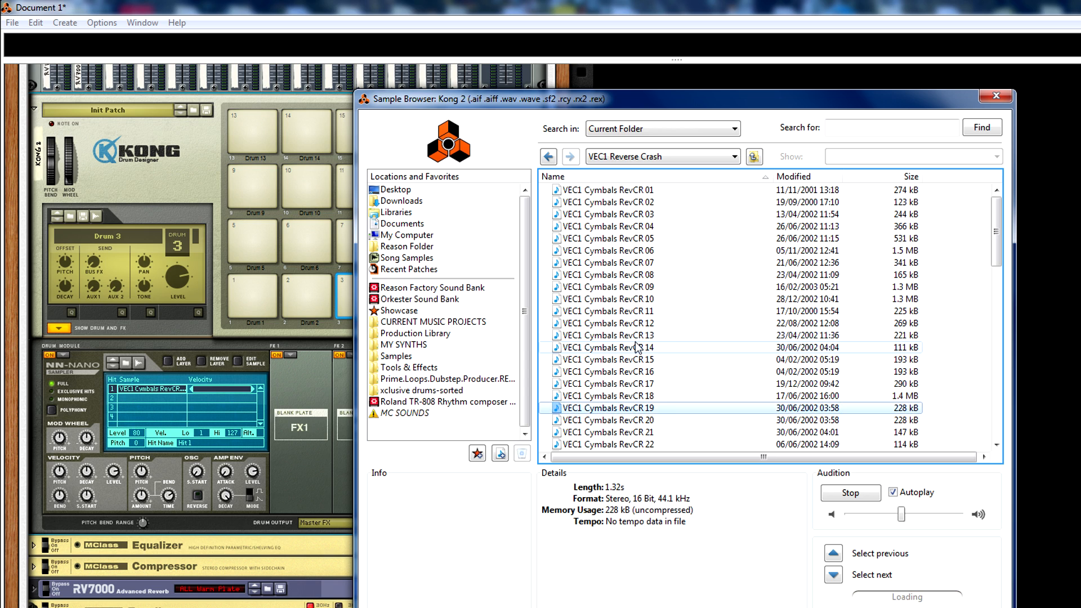
key("Down")
key("Down")
key("Down")
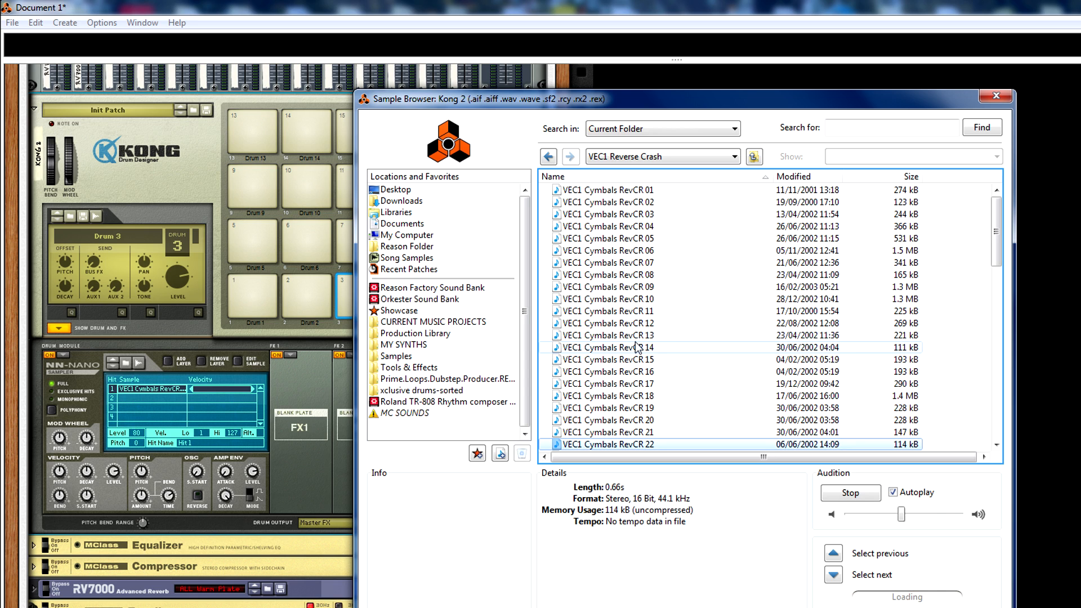
key("Down")
key("Down")
key("Down")
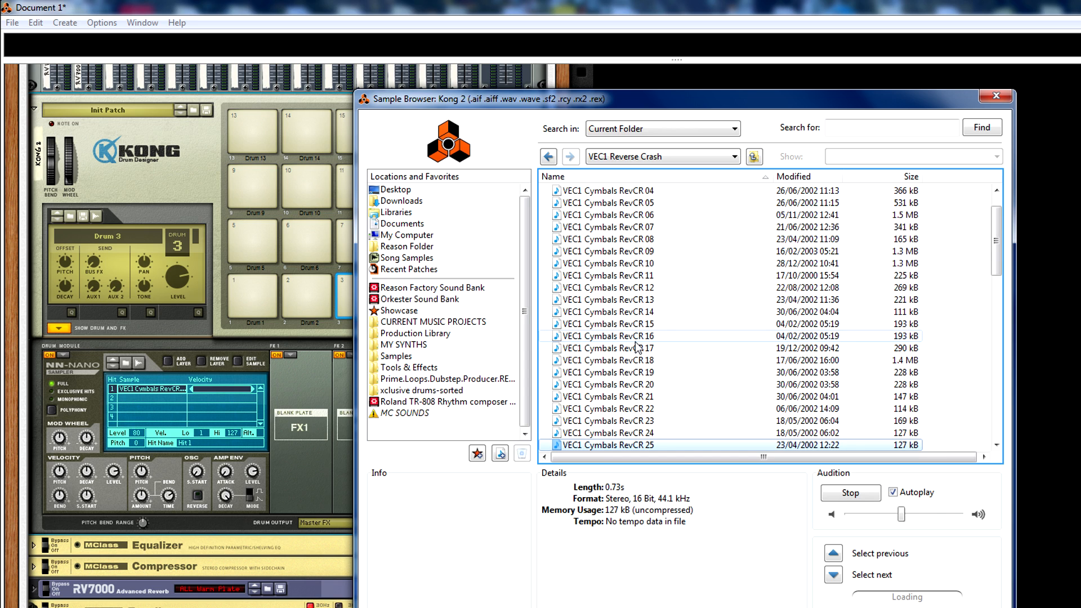
key("Down")
key("Down")
key("Down")
key("Down")
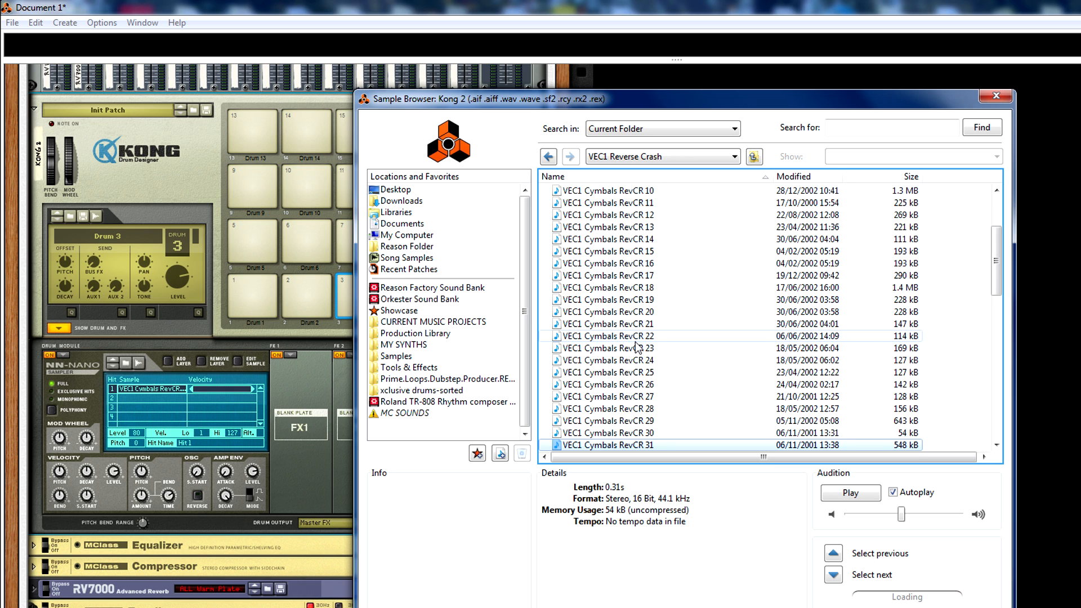
key("Down")
key("Return")
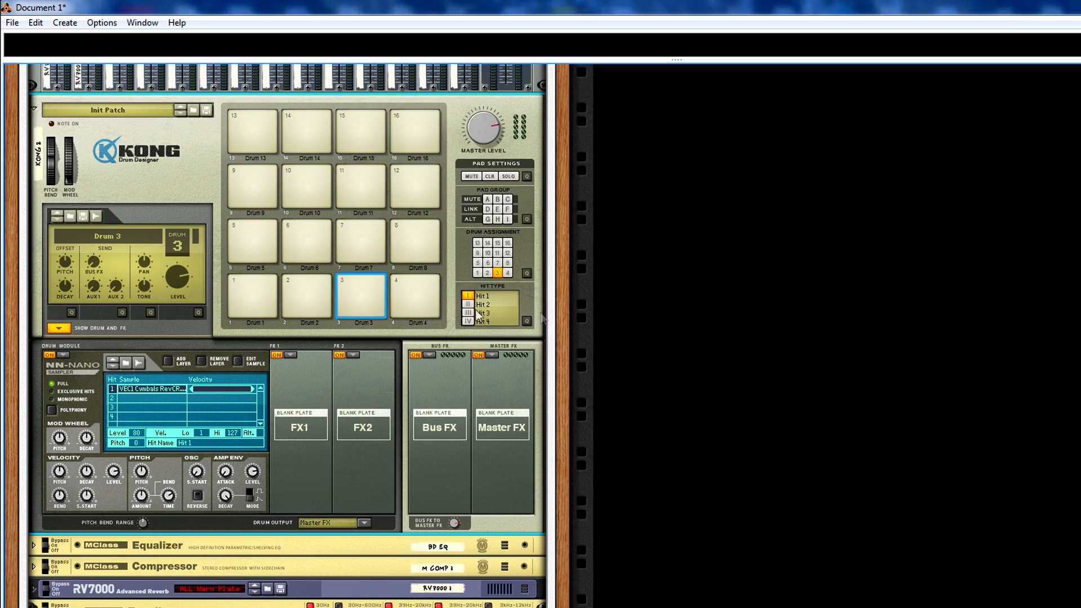
left_click(363, 299)
scroll(364, 281, "down", 15)
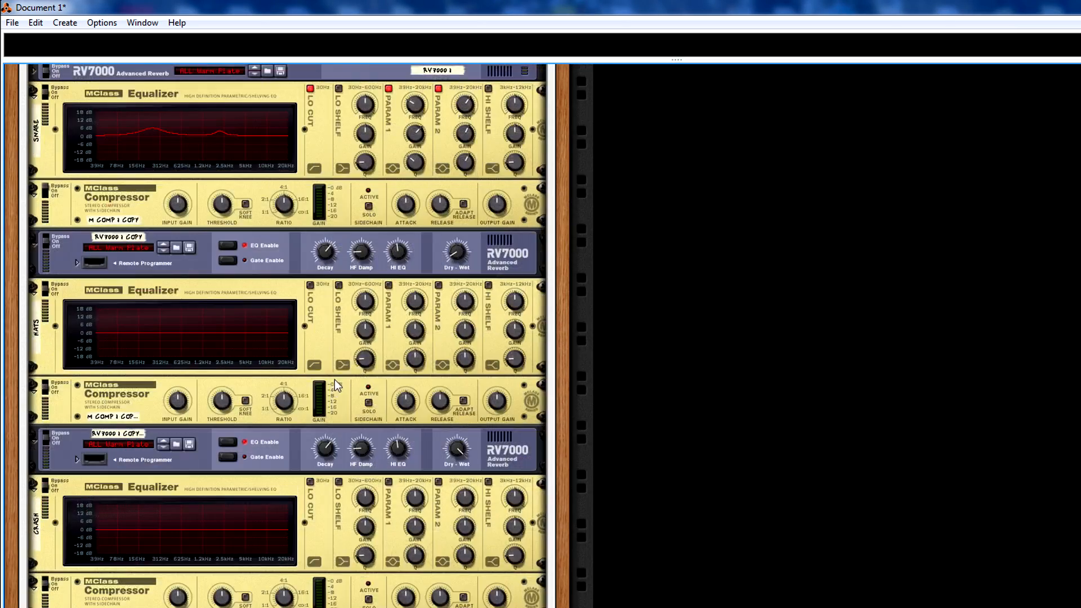
scroll(364, 310, "up", 6)
scroll(366, 301, "up", 3)
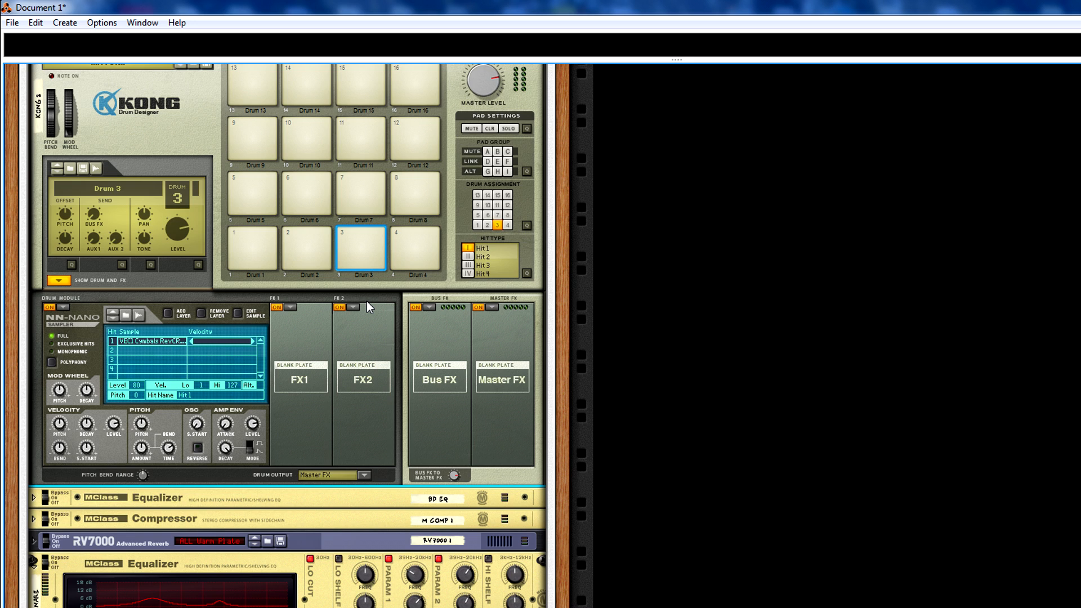
Step: Route Drum 3's output to Output 7–8 and check the channel effects and cabling on the back of the rack
key("Tab")
key("Tab")
left_click(363, 475)
left_click(405, 569)
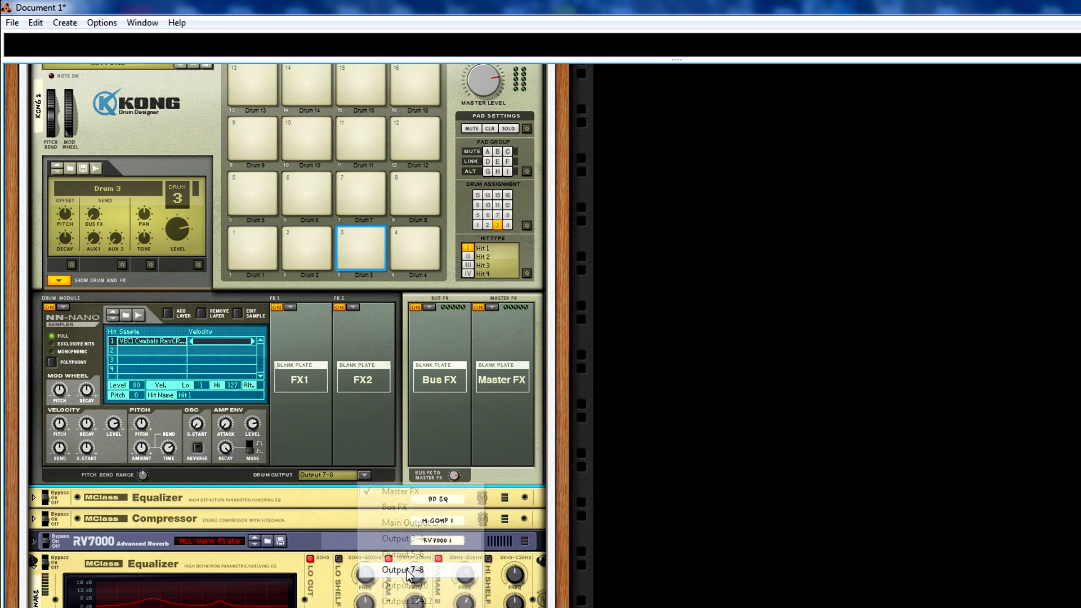
scroll(370, 232, "down", 10)
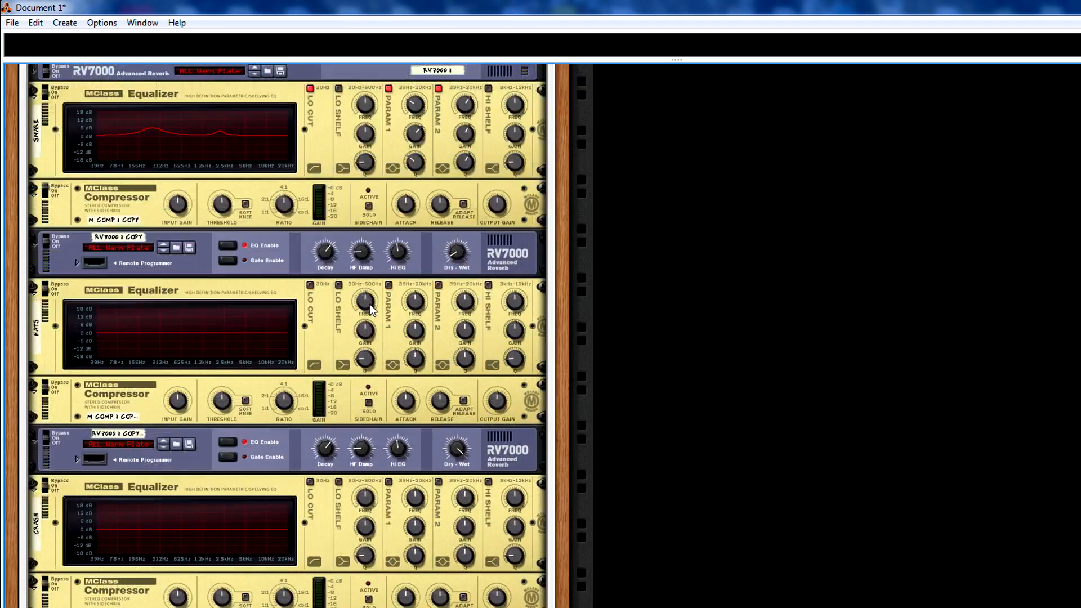
key("Tab")
left_click_drag(389, 475, 123, 221)
key("Tab")
Step: Play pad 3 and reduce the Dry–Wet mix of the Crash channel's RV7000 reverb, replaying the pad to compare
scroll(356, 269, "down", 3)
left_click(360, 447)
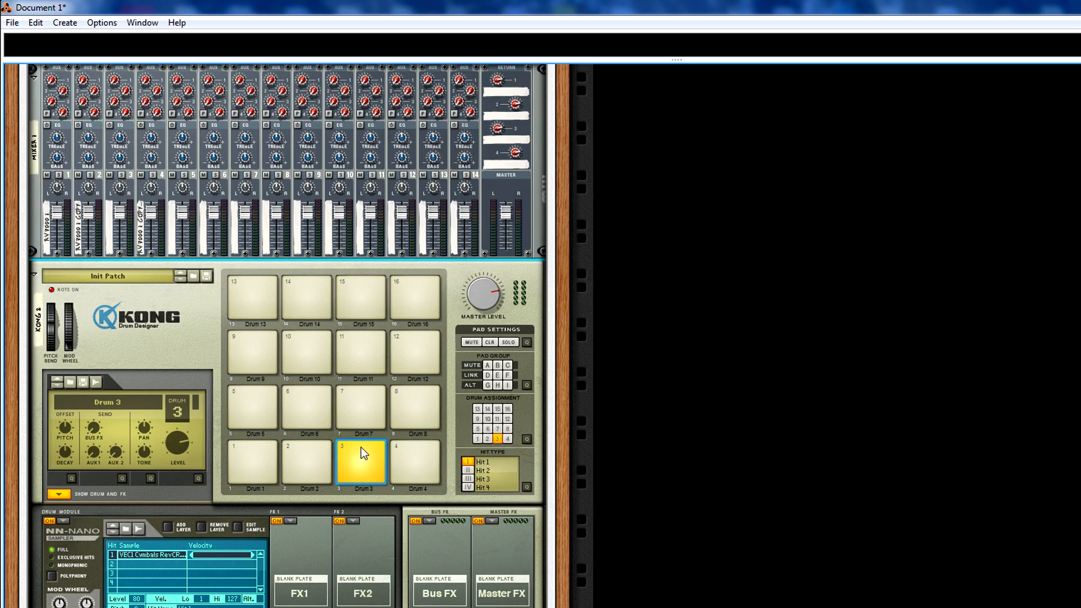
left_click(360, 447)
scroll(360, 447, "down", 15)
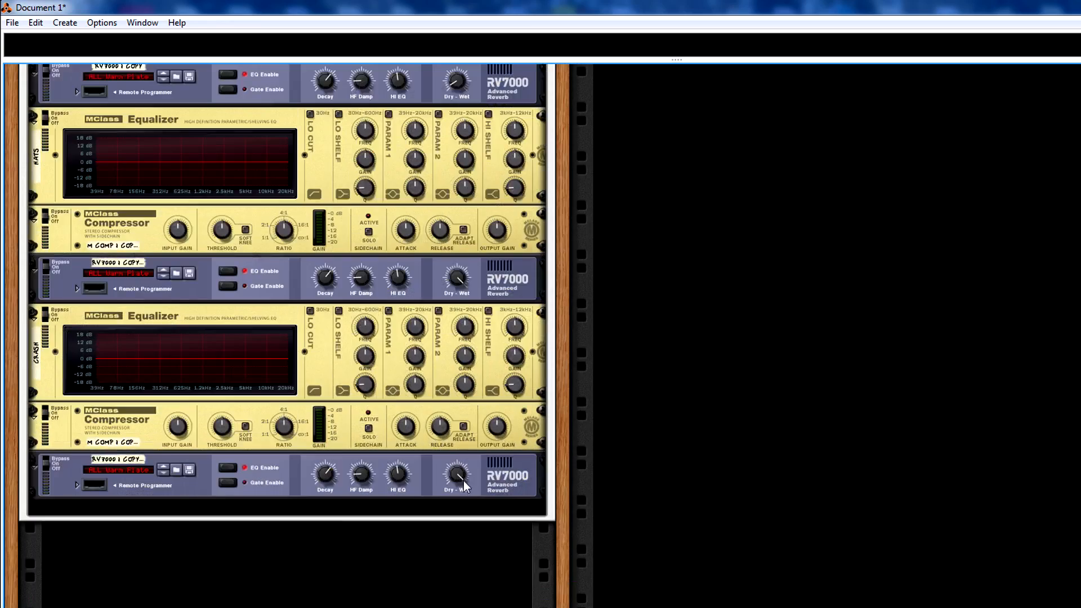
scroll(434, 315, "up", 15)
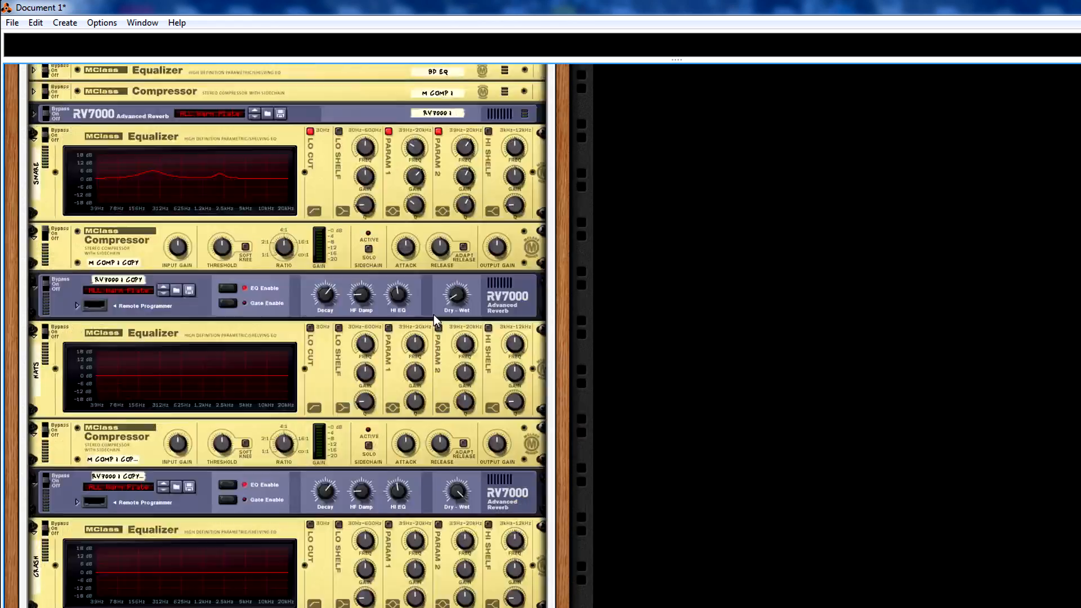
left_click(373, 239)
left_click(372, 236)
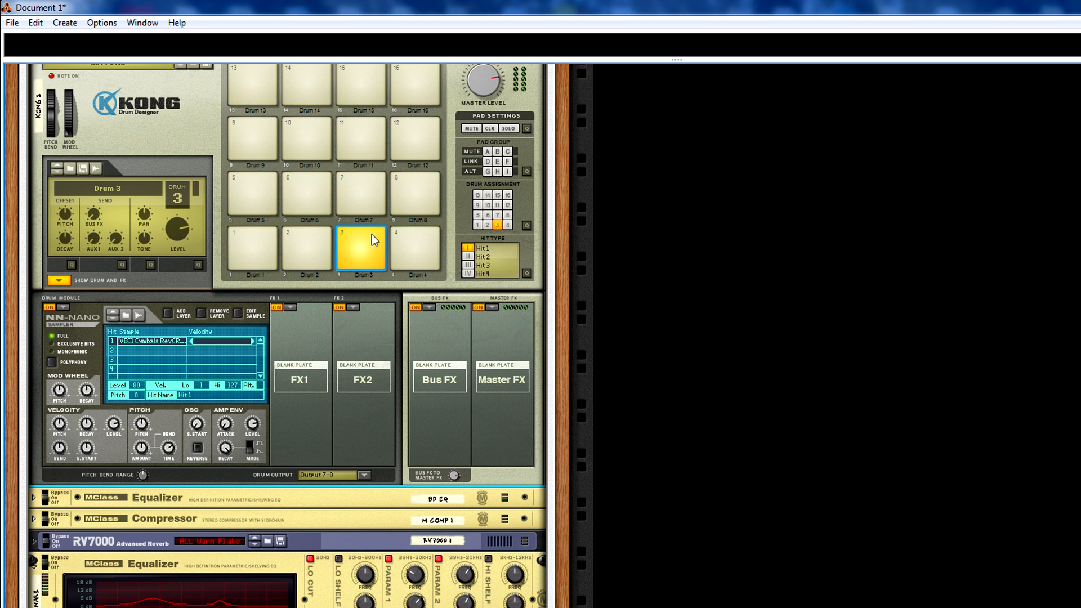
Step: Enable Lo Cut and Lo Shelf on the Crash equalizer and shape a low-shelf cut with a gain of about -18.3 dB
scroll(371, 234, "down", 15)
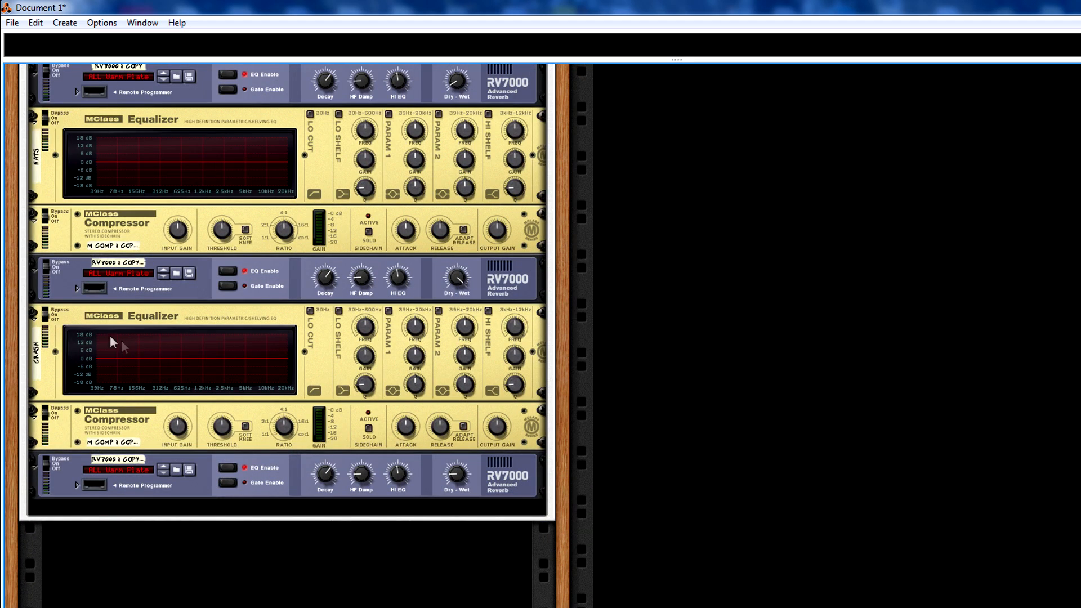
left_click(310, 311)
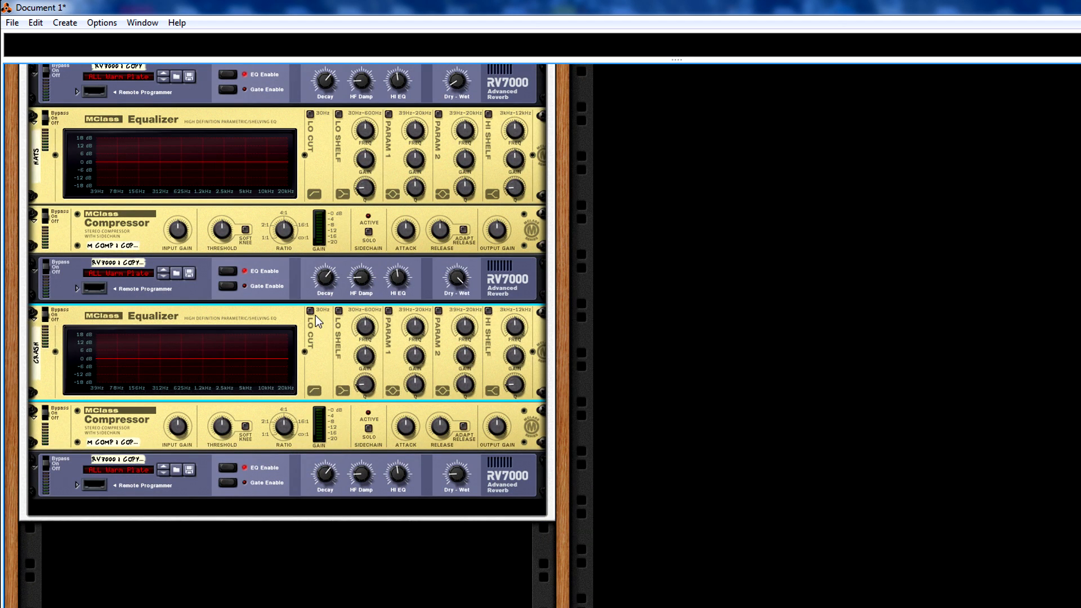
left_click(339, 311)
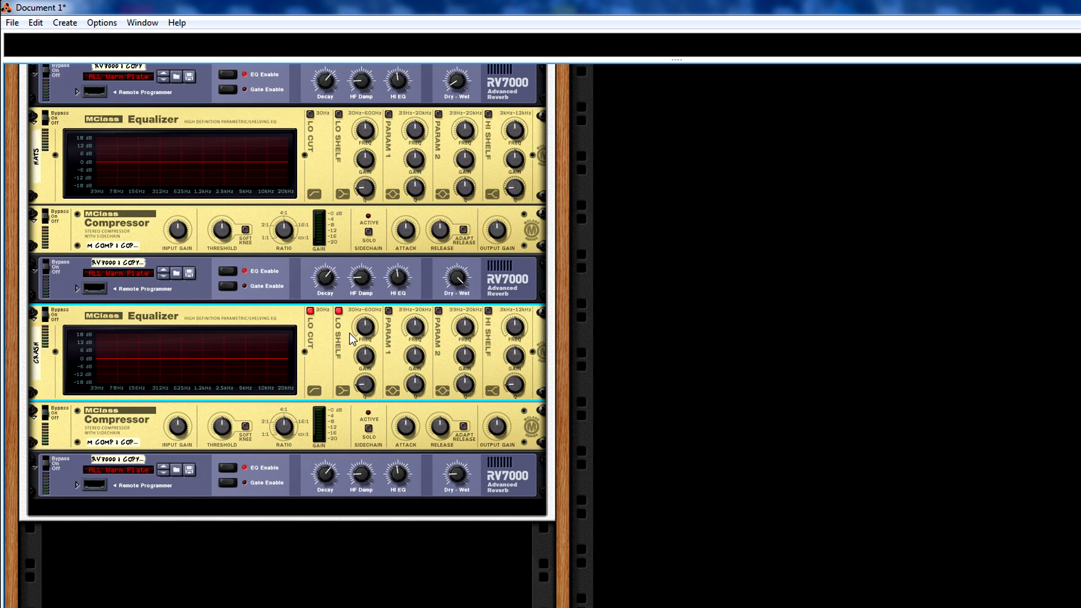
left_click_drag(365, 327, 366, 382)
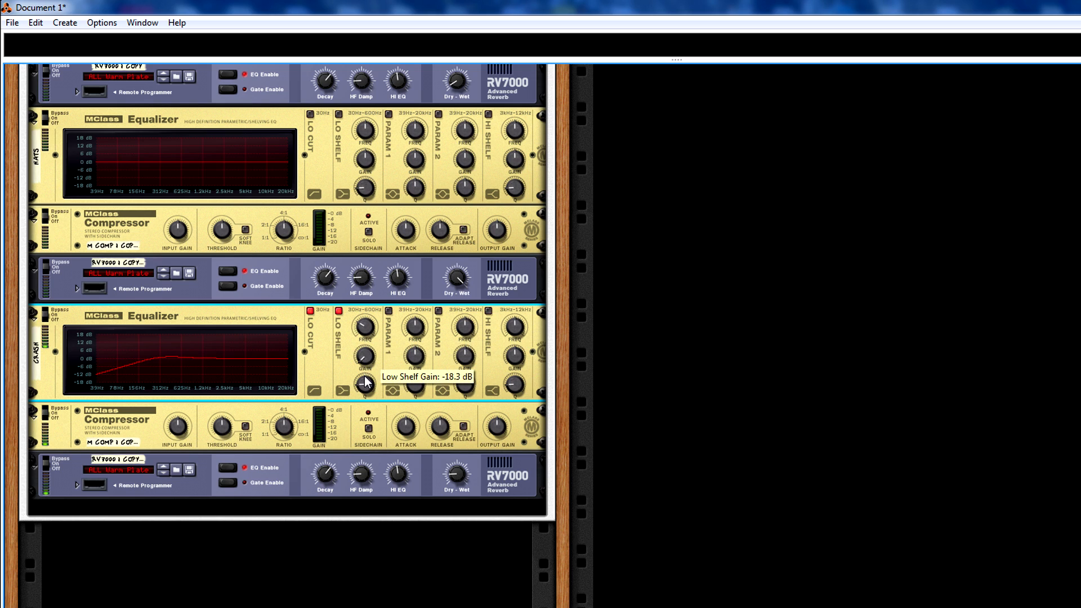
left_click_drag(364, 333, 365, 348)
left_click_drag(365, 385, 365, 403)
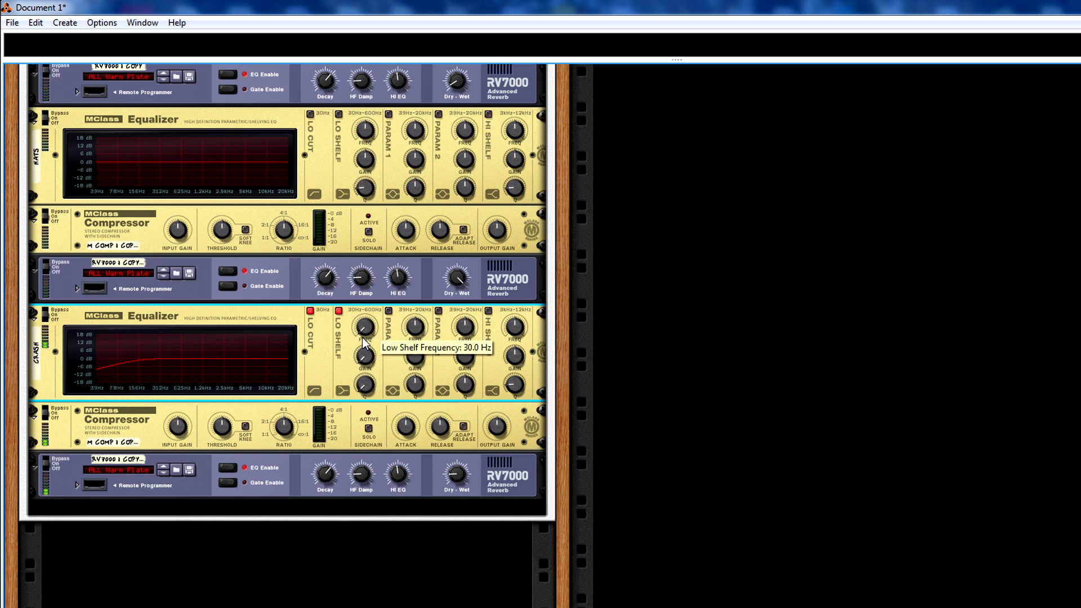
left_click_drag(363, 338, 366, 312)
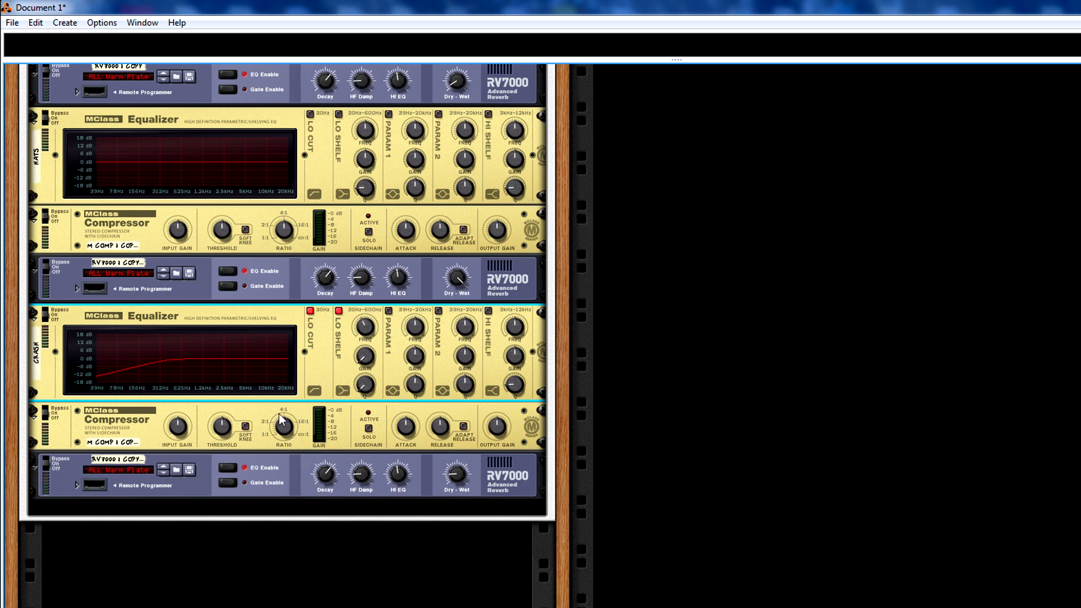
Step: Adjust the input gain and ratio of the Crash channel's MClass Compressor
left_click(189, 430)
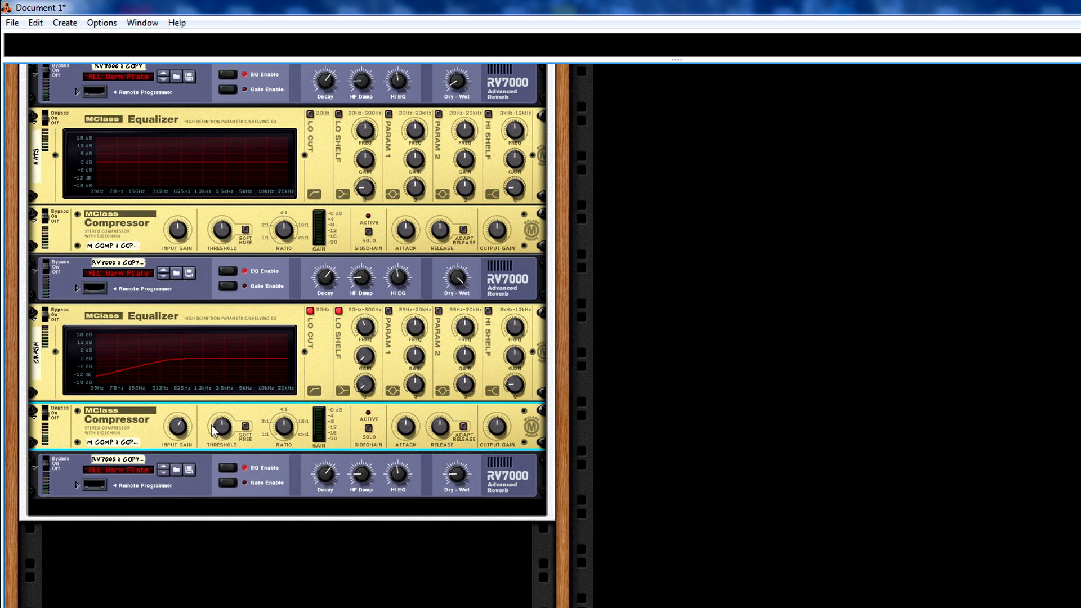
left_click_drag(287, 440, 285, 429)
Step: Add an NN-Nano Sampler as the drum module of Drum 7 and route its output to Output 5–6
scroll(317, 423, "up", 10)
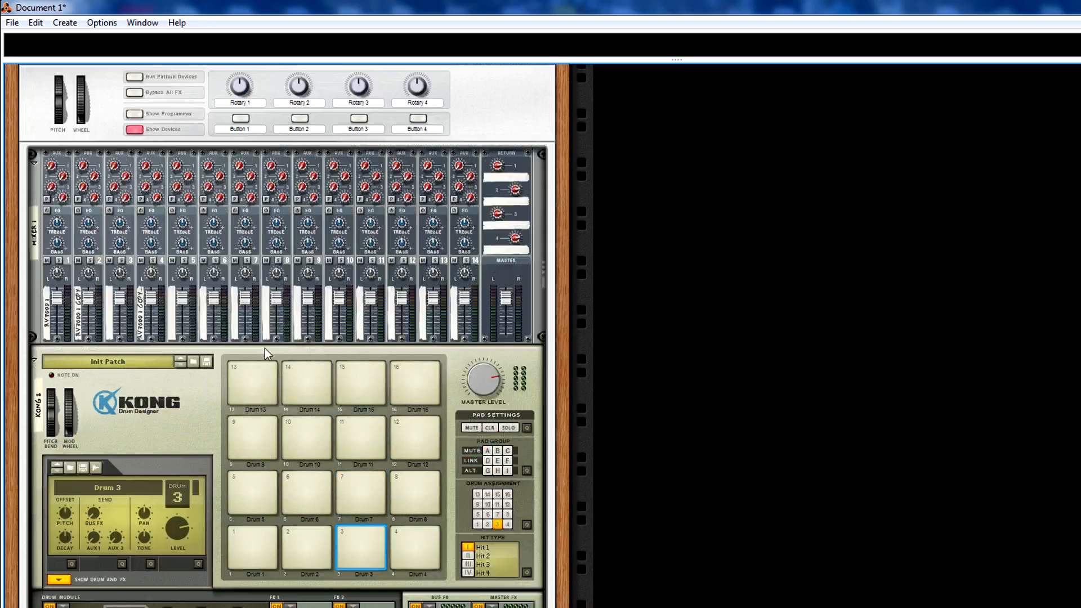
left_click(356, 479)
scroll(169, 451, "down", 5)
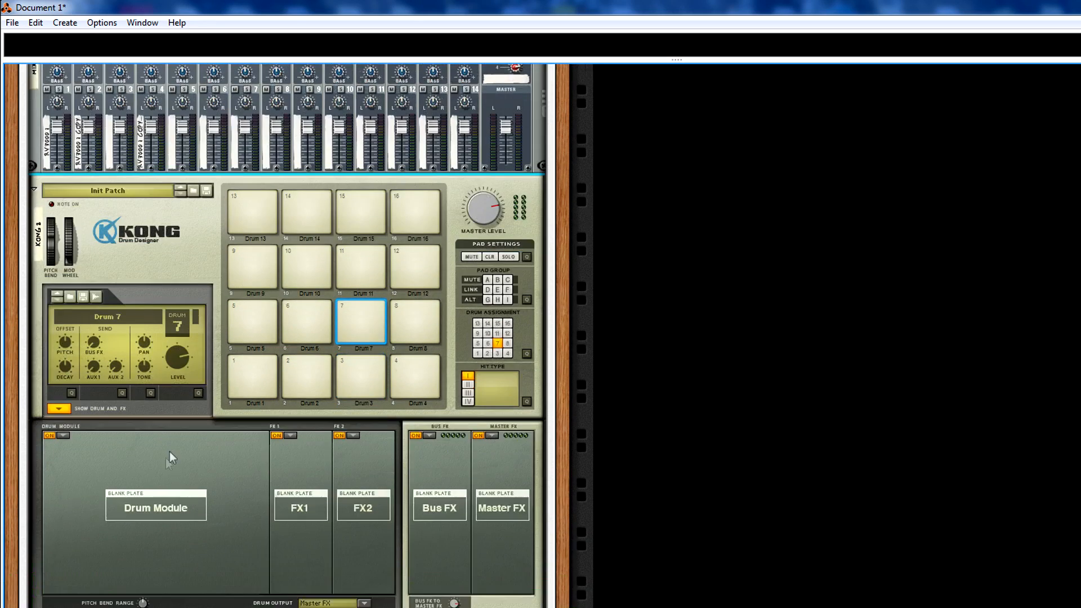
left_click(63, 436)
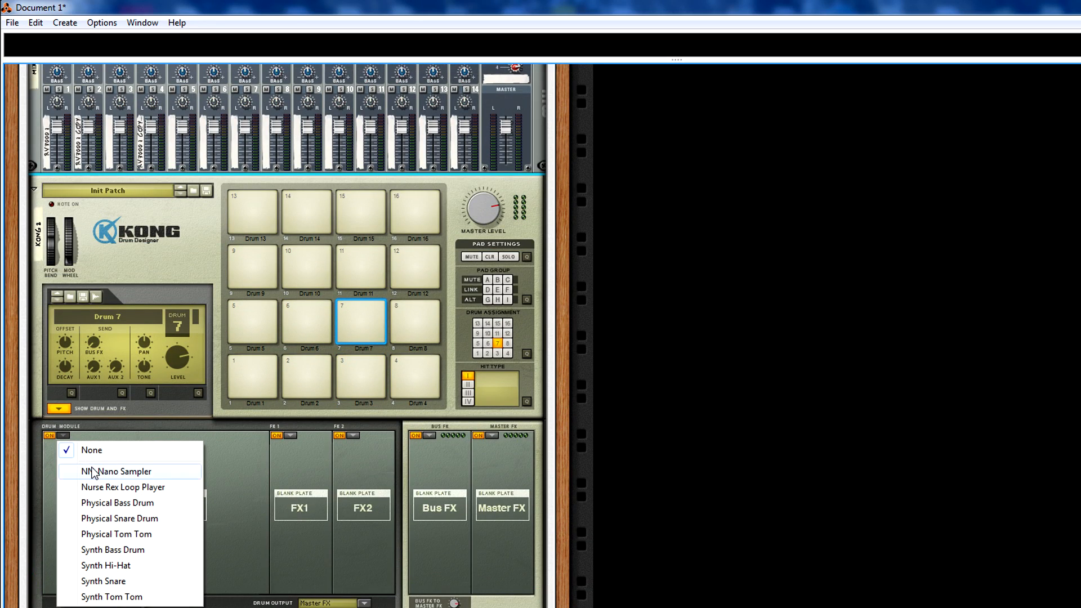
left_click(94, 472)
left_click(354, 605)
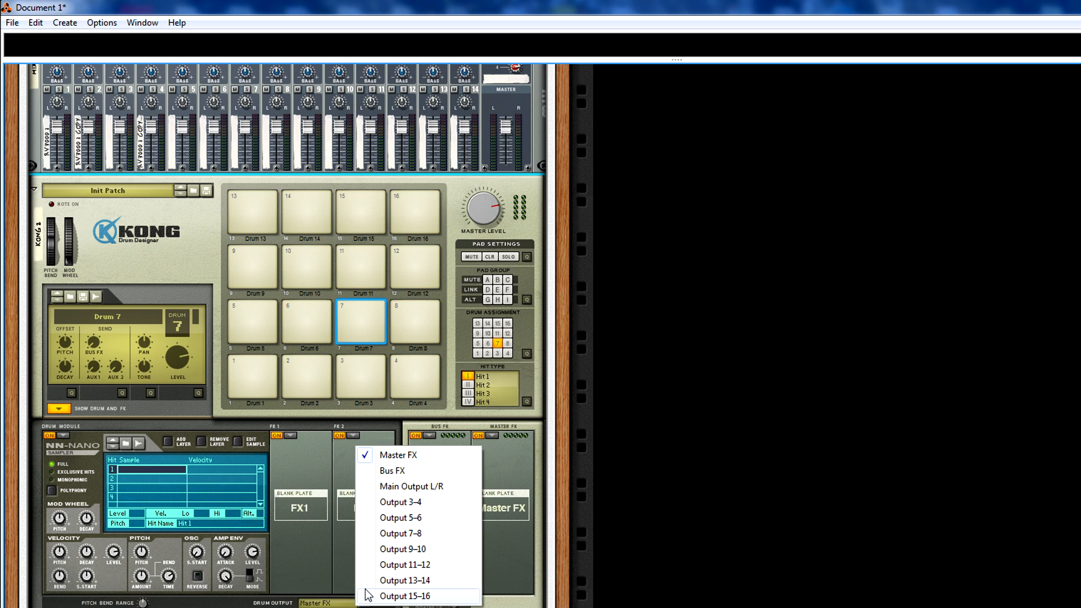
left_click(427, 518)
Step: Open Drum 7's sample browser and go through Vengance and VEC1 Cymbals into the VEC1 Close HH folder
left_click(126, 443)
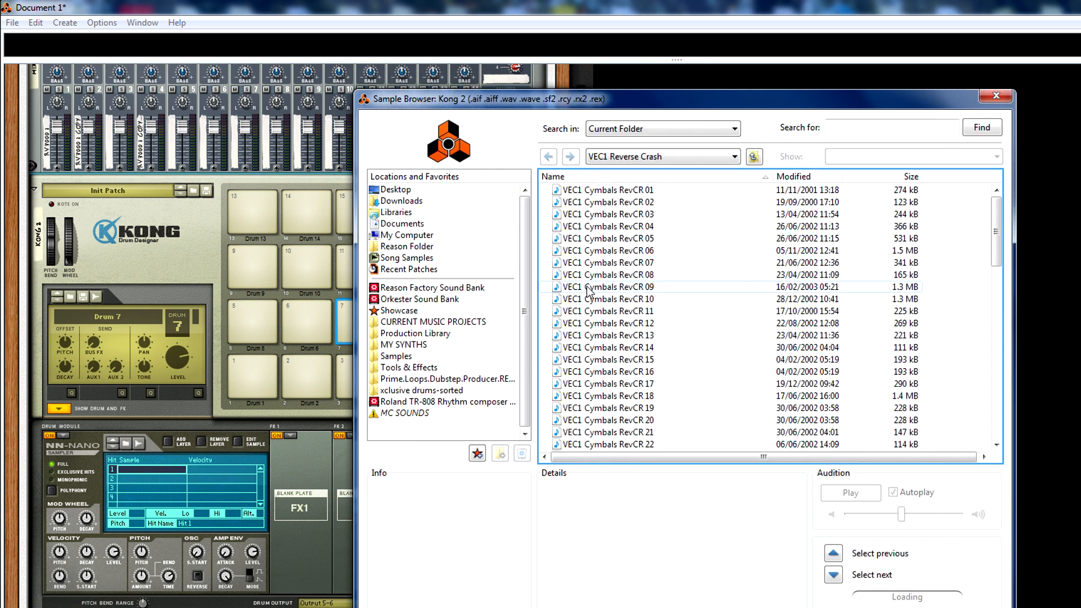
left_click(667, 159)
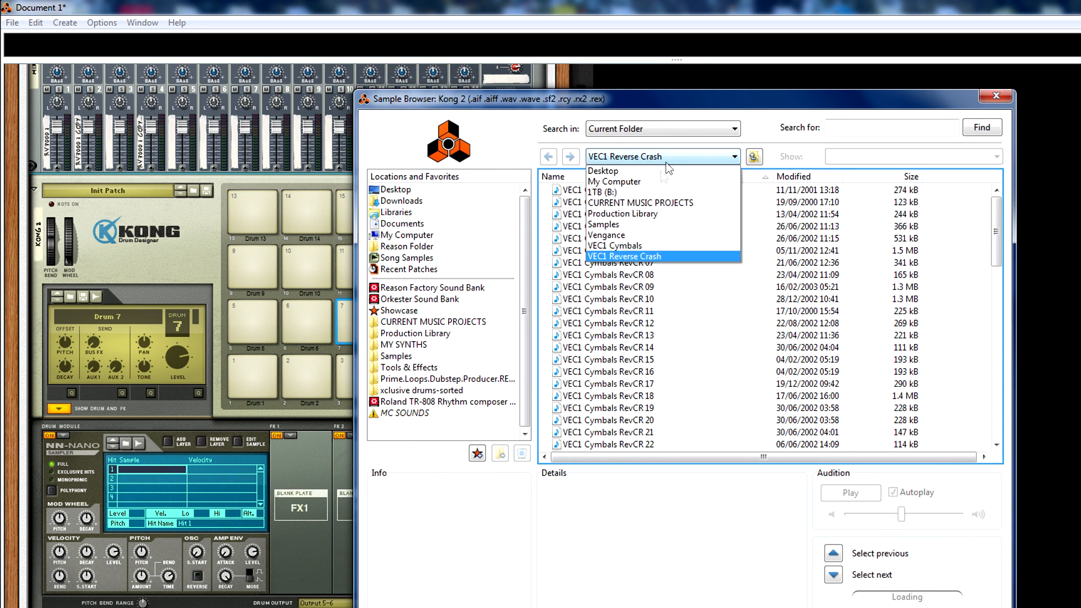
left_click(605, 235)
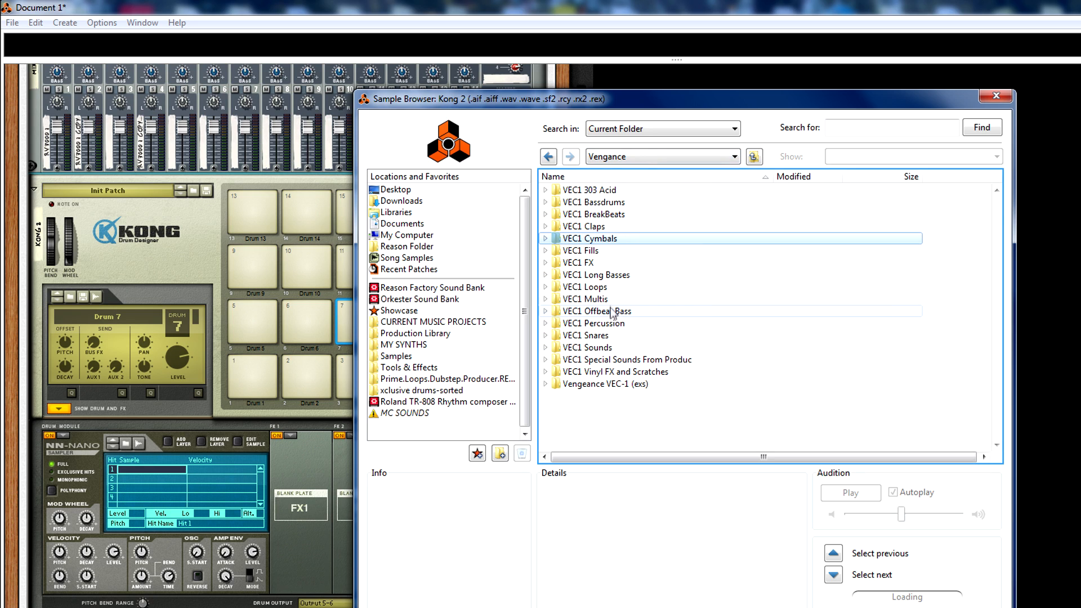
double_click(603, 239)
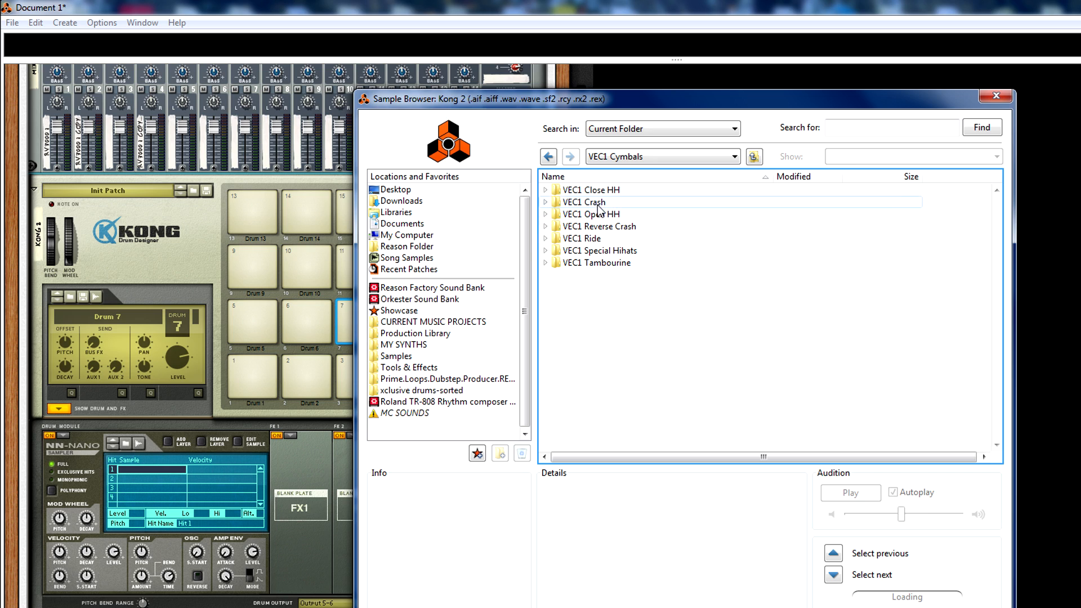
double_click(605, 191)
Step: Audition the closed hi-hat samples in the VEC1 Close HH folder one after another, from CH 01 through CH 60
left_click(605, 192)
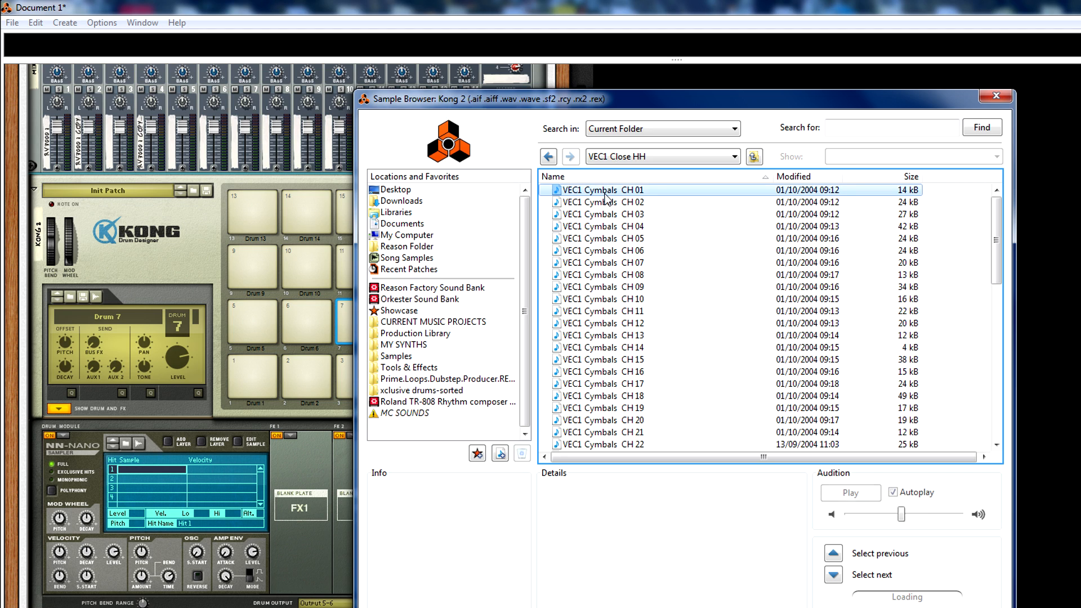
key("Down")
key("Down")
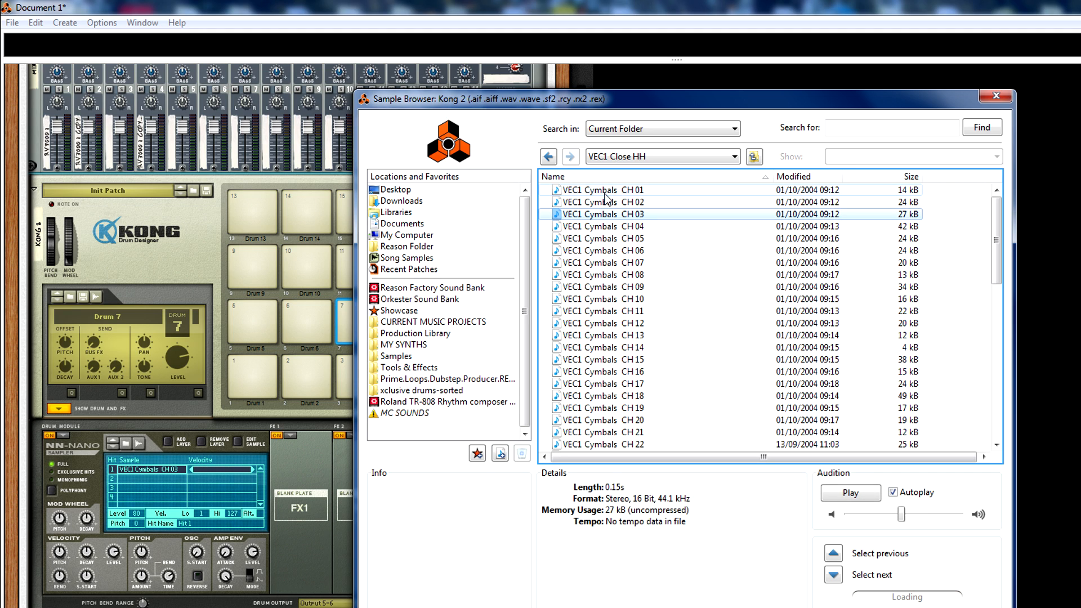
key("Down")
key("Down")
key("Down")
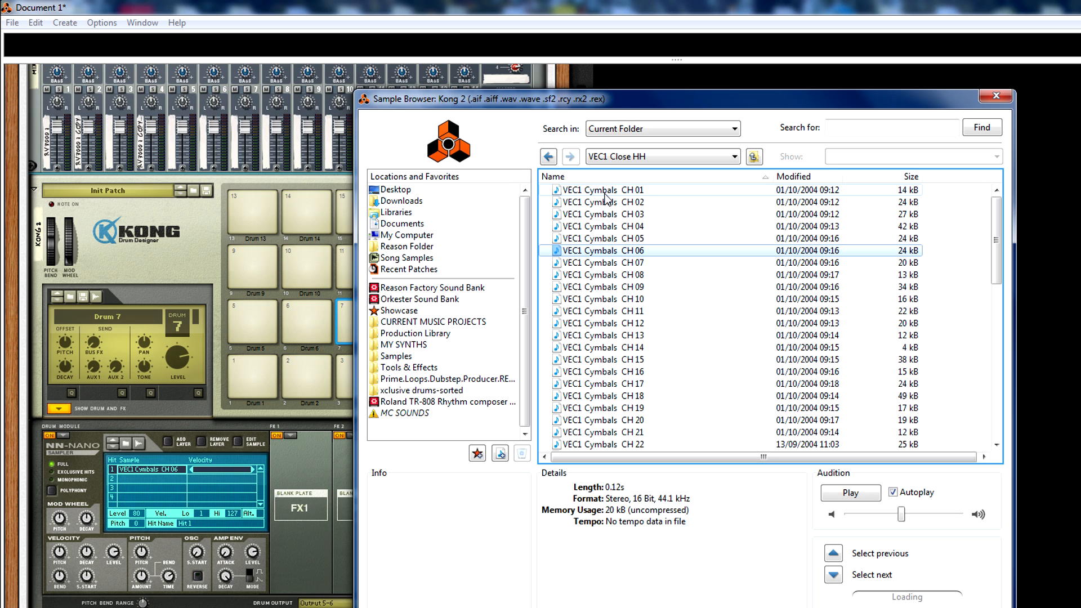
key("Down")
key("Down")
key("Down")
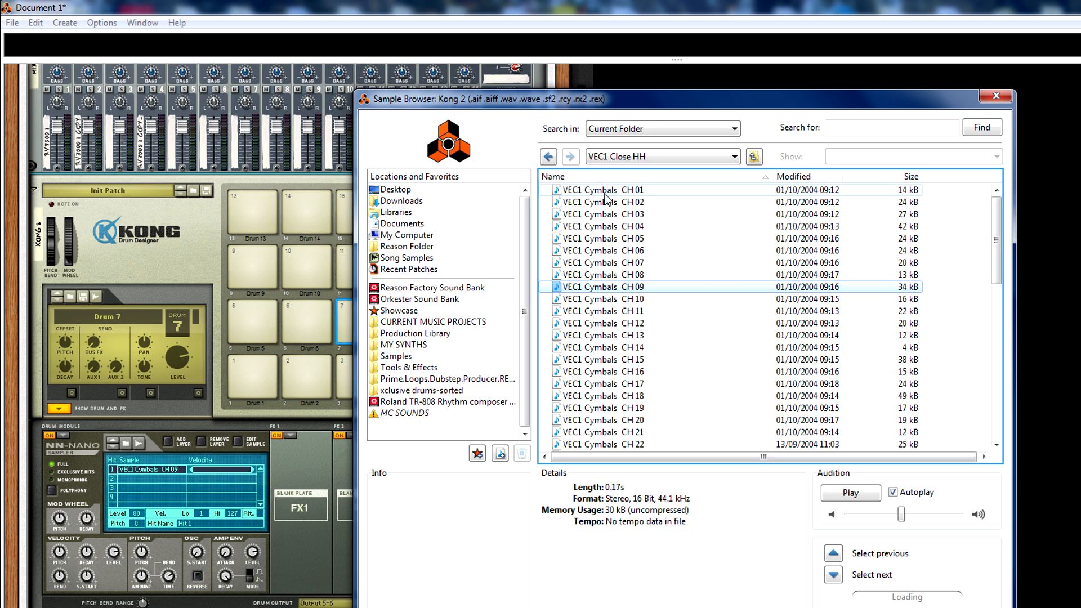
key("Down")
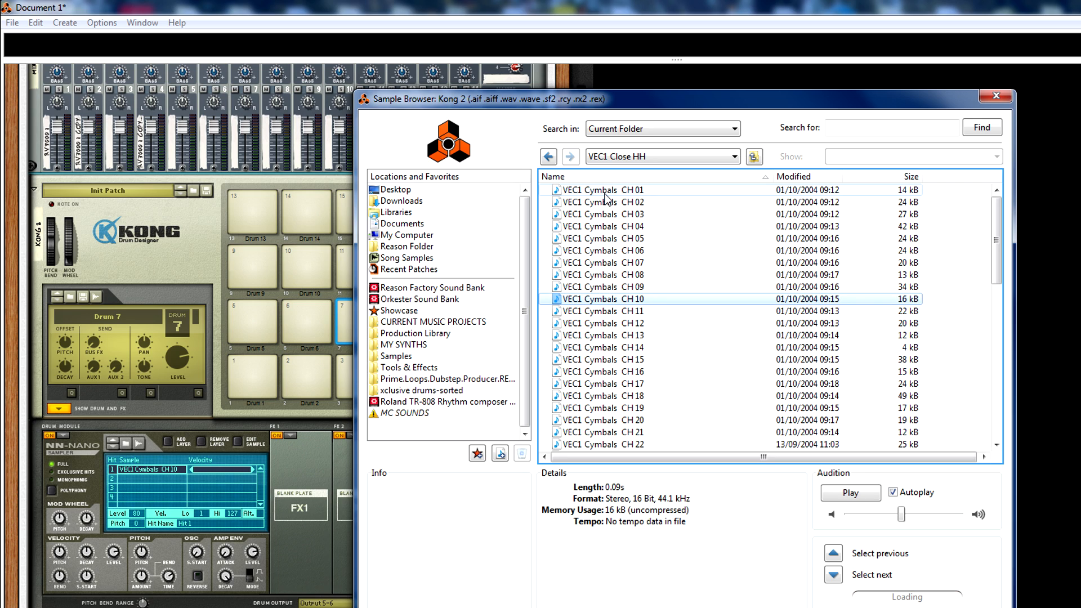
key("Down")
key("Down")
key("Down")
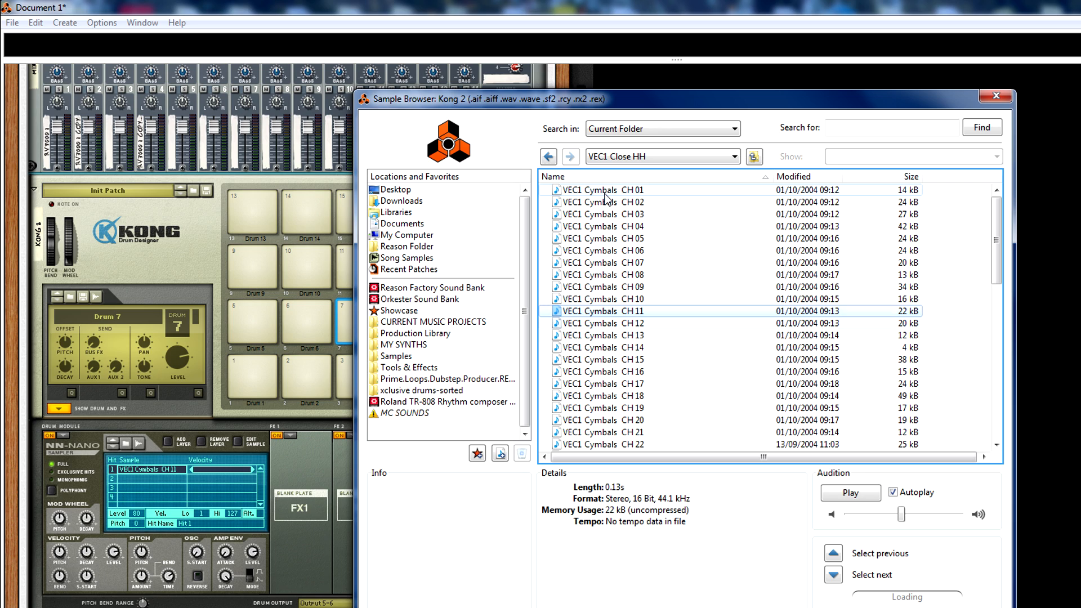
key("Down")
key("Down")
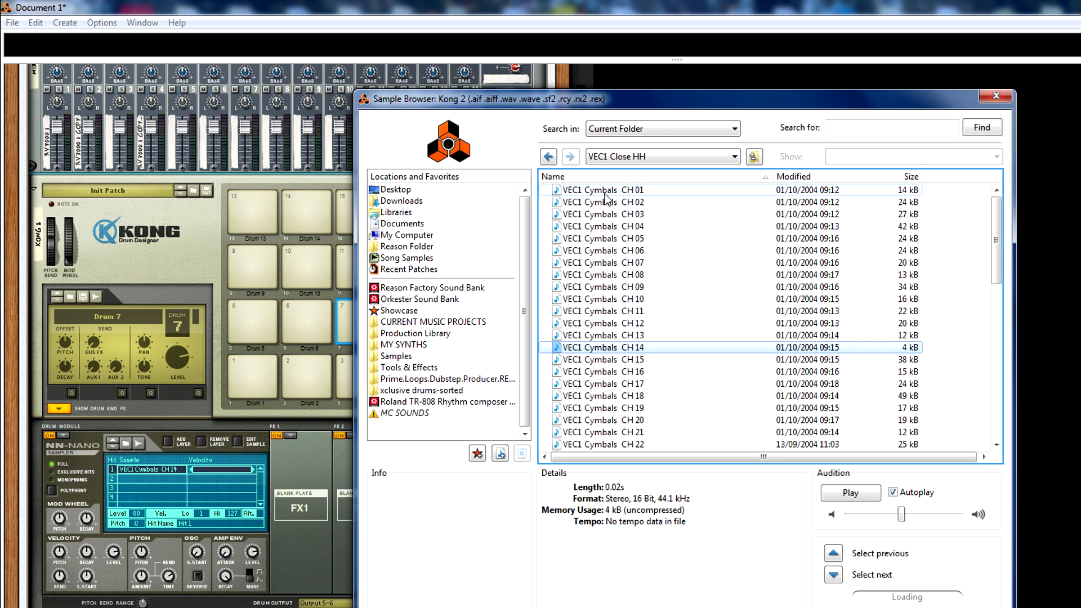
key("Down")
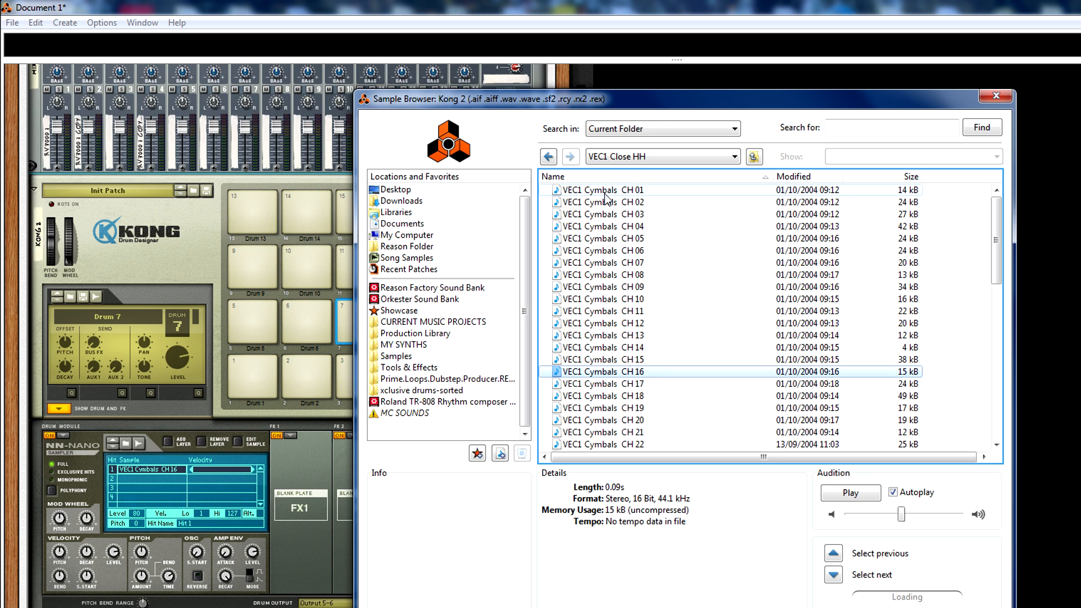
key("Down")
key("Down")
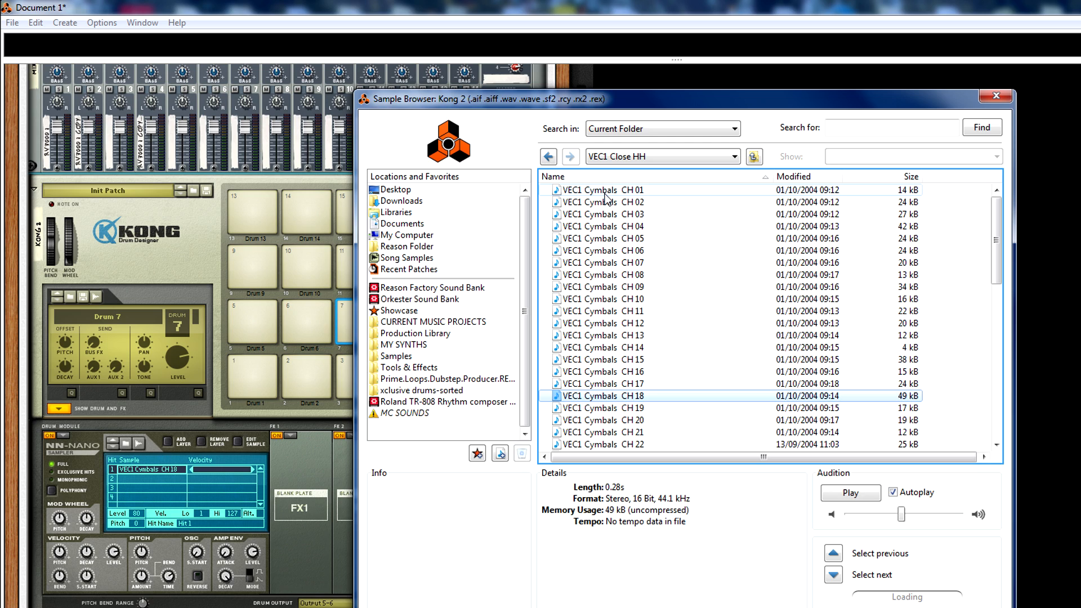
key("Down")
key("Down")
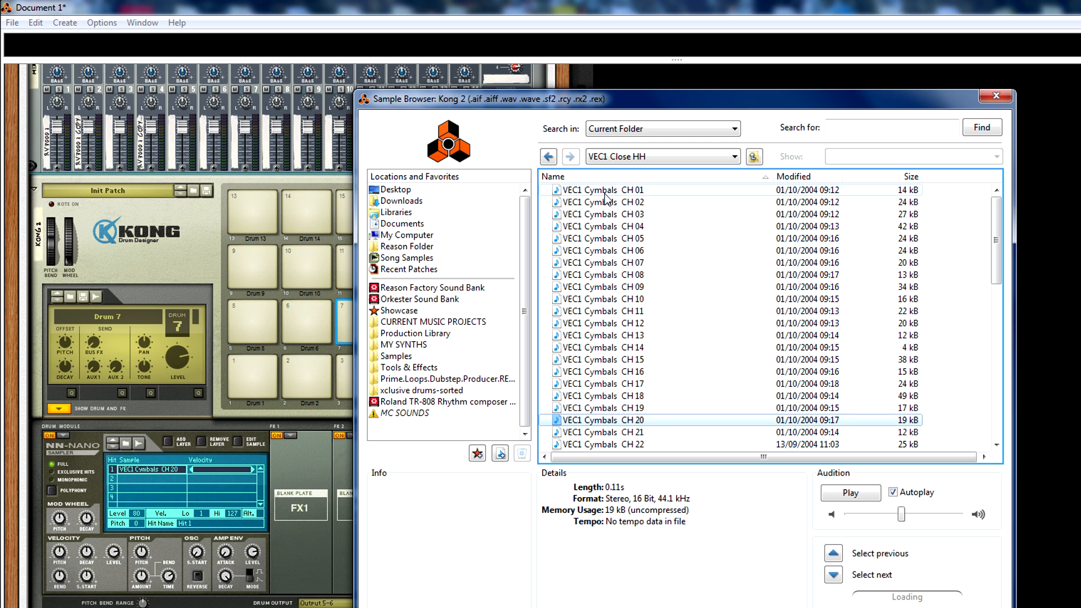
key("Down")
key("Down")
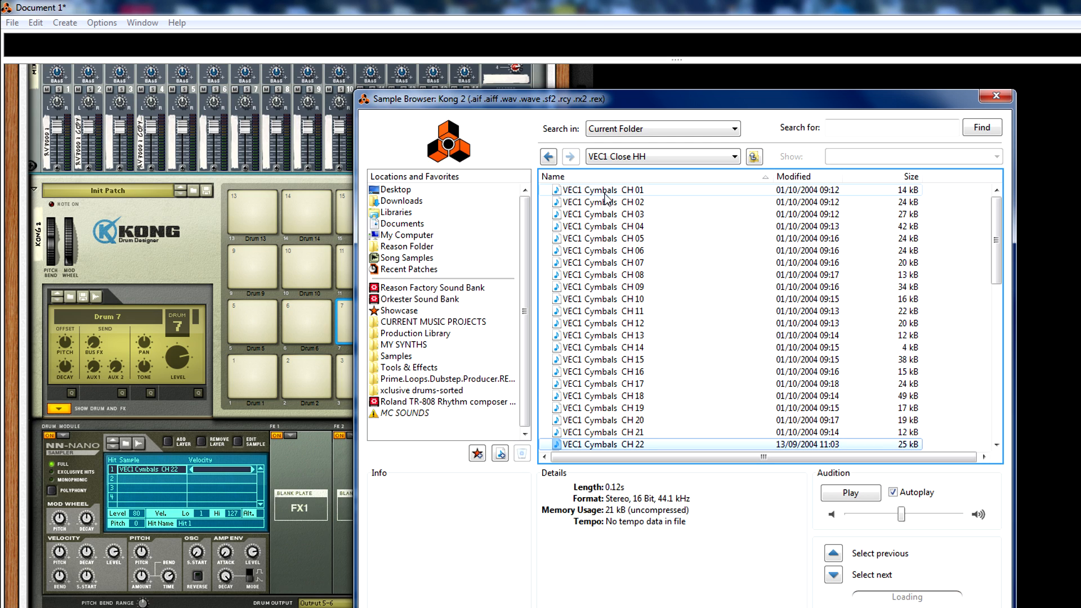
key("Down")
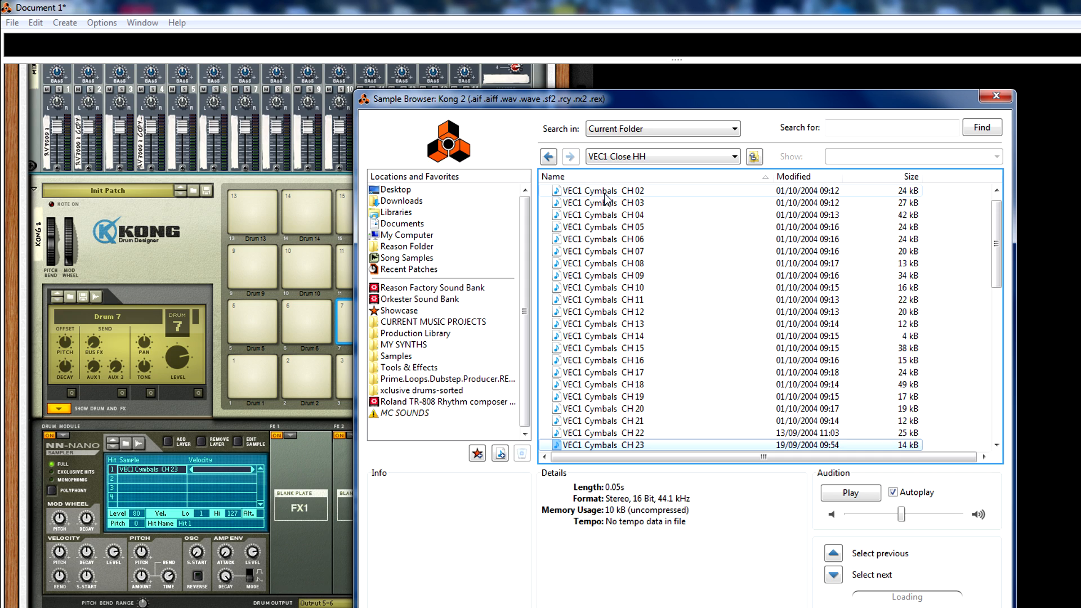
key("Down")
key("Down")
key("Up")
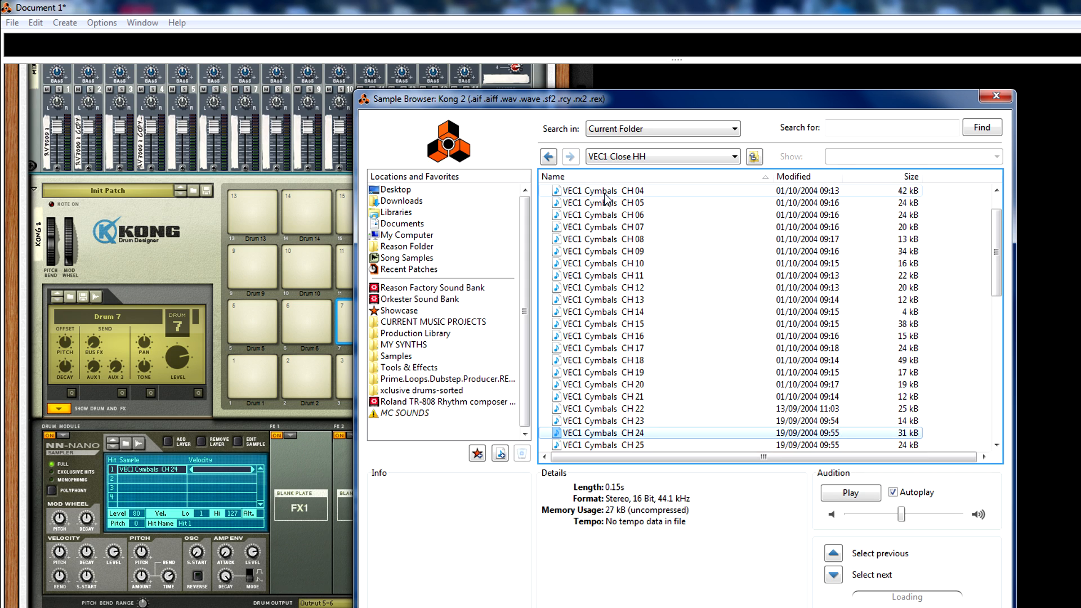
key("Down")
key("Down")
key("Down")
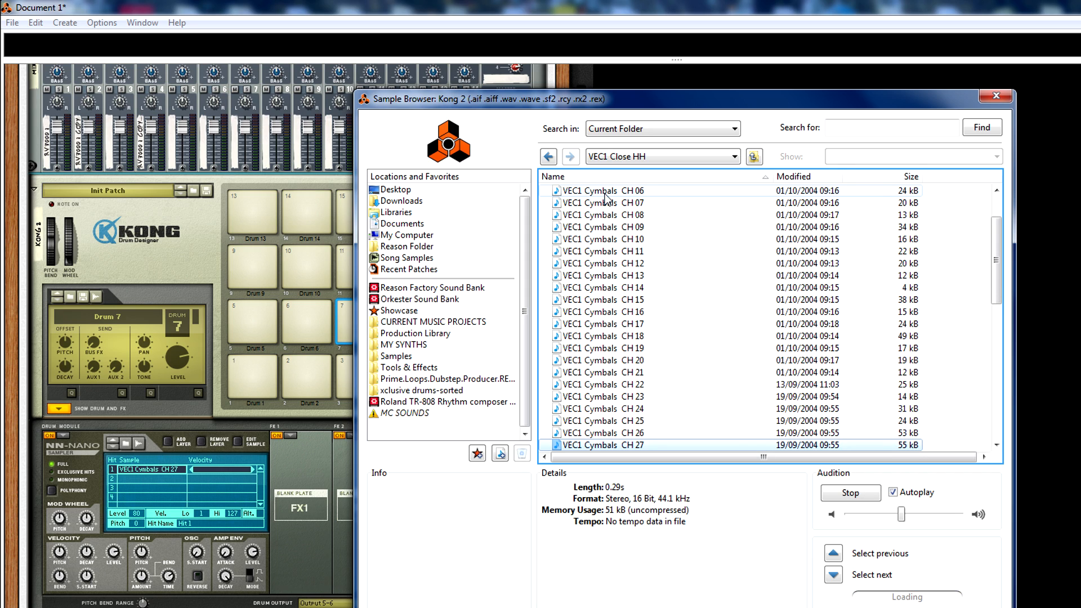
key("Down")
key("Down")
key("Down")
key("Down")
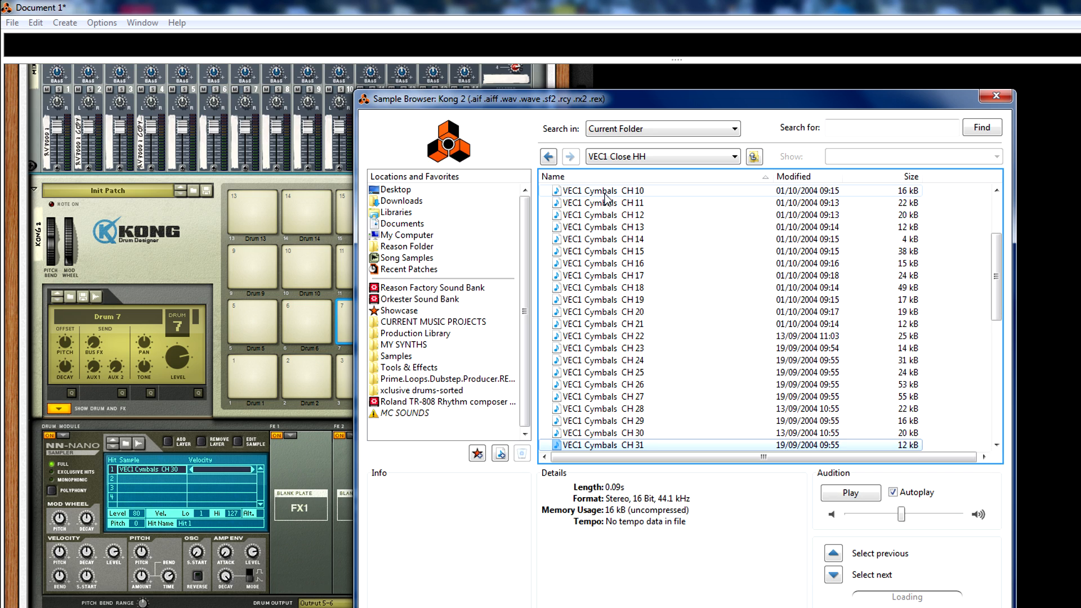
key("Down")
key("Down")
key("Down")
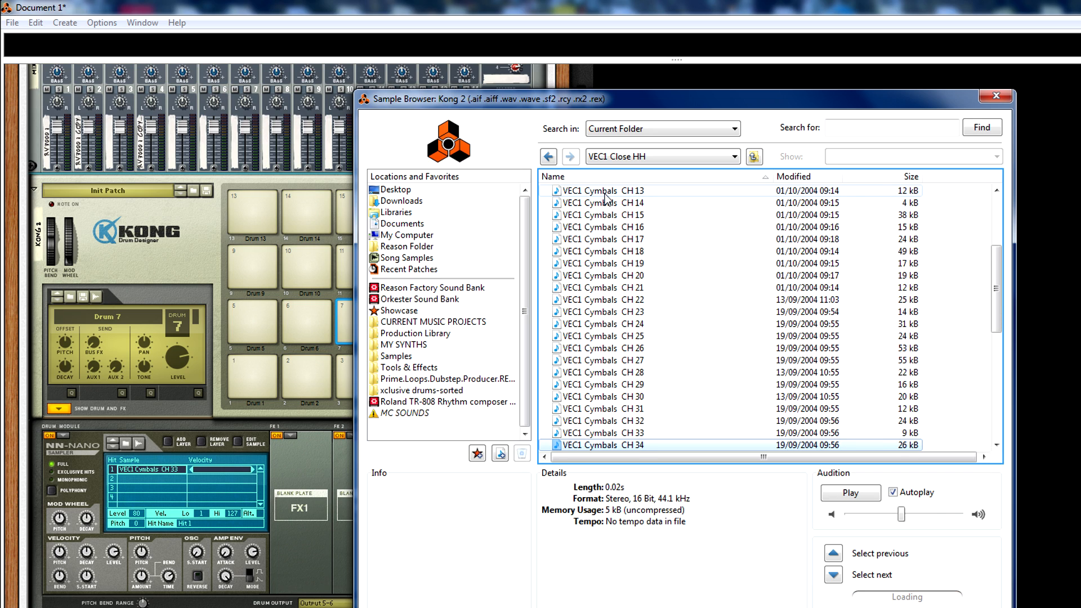
key("Down")
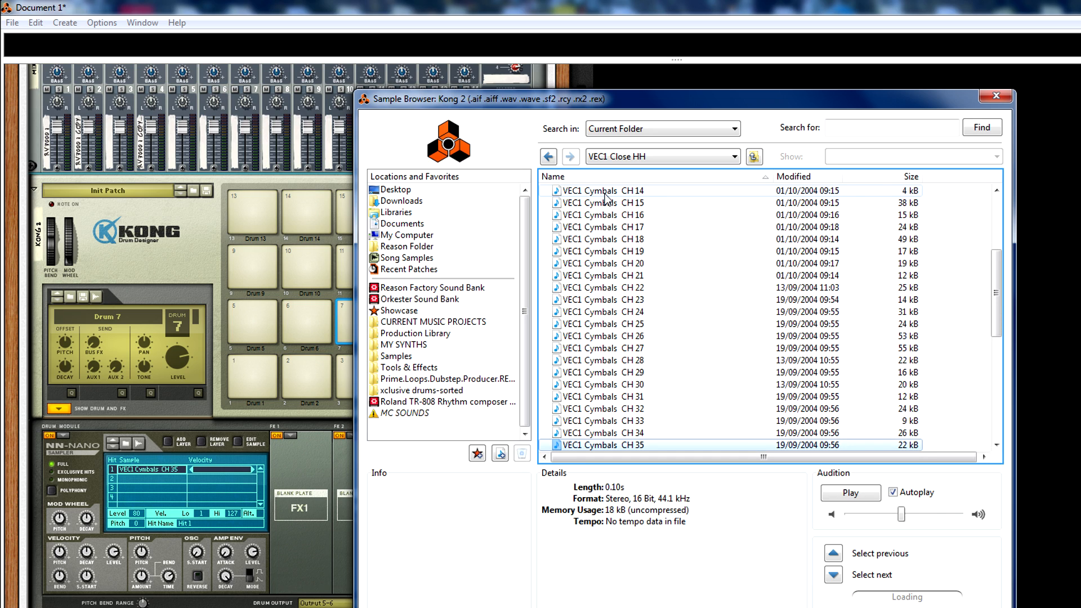
key("Down")
key("Down")
key("Down")
key("Down")
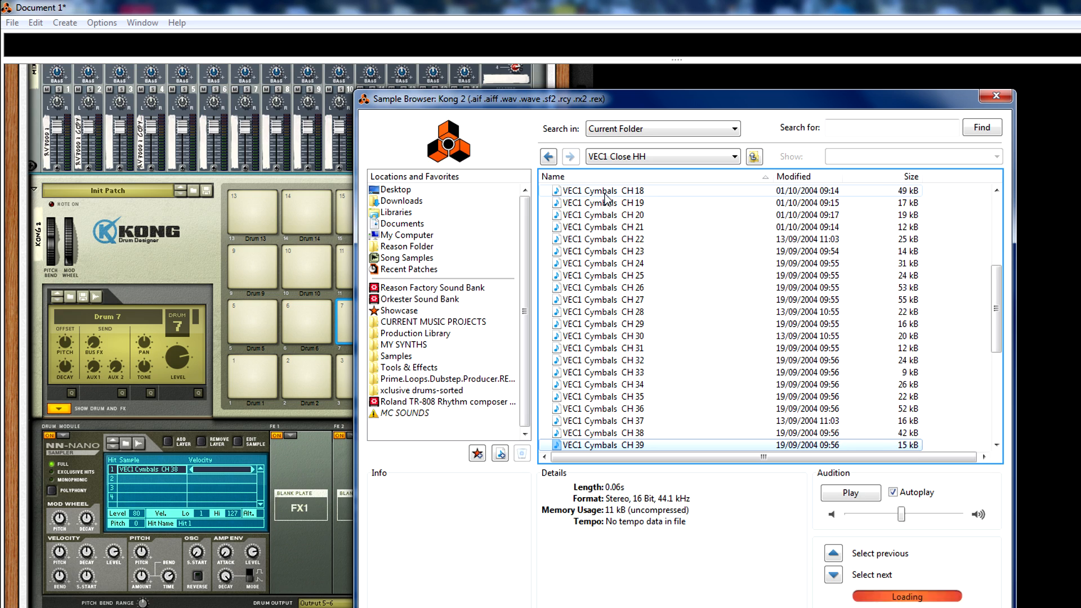
key("Down")
key("Down")
key("Up")
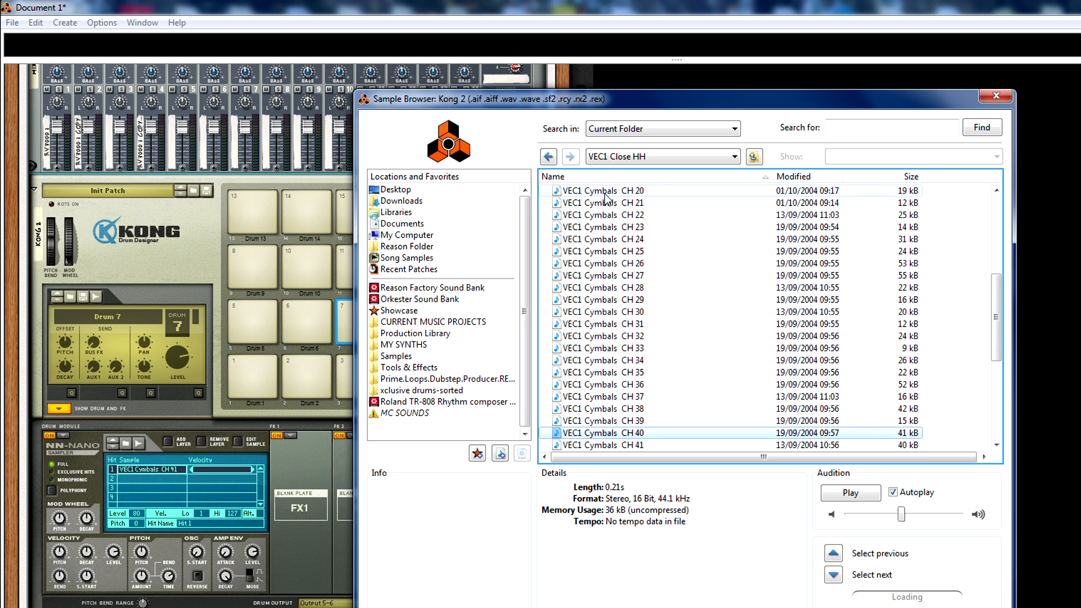
key("Down")
key("Down")
key("Down")
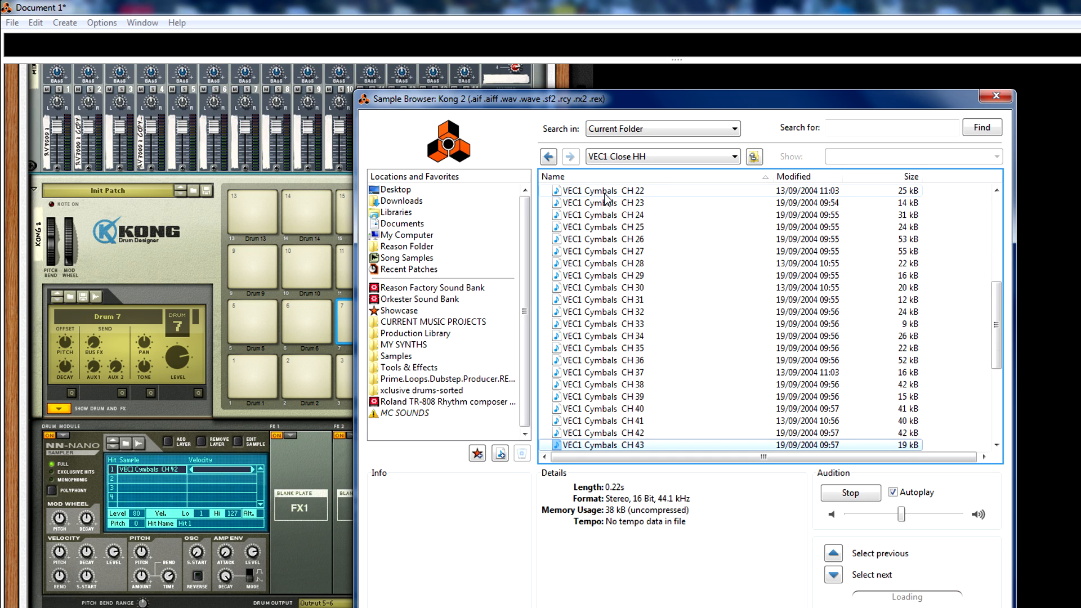
key("Down")
key("Down")
key("Down")
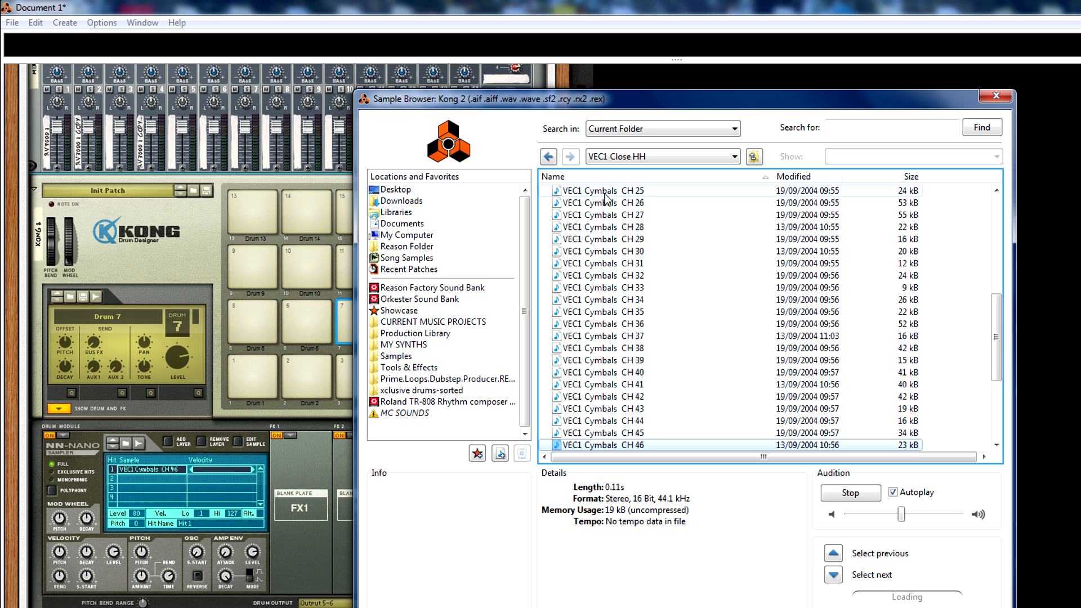
key("Up")
key("Down")
key("Down")
key("Down")
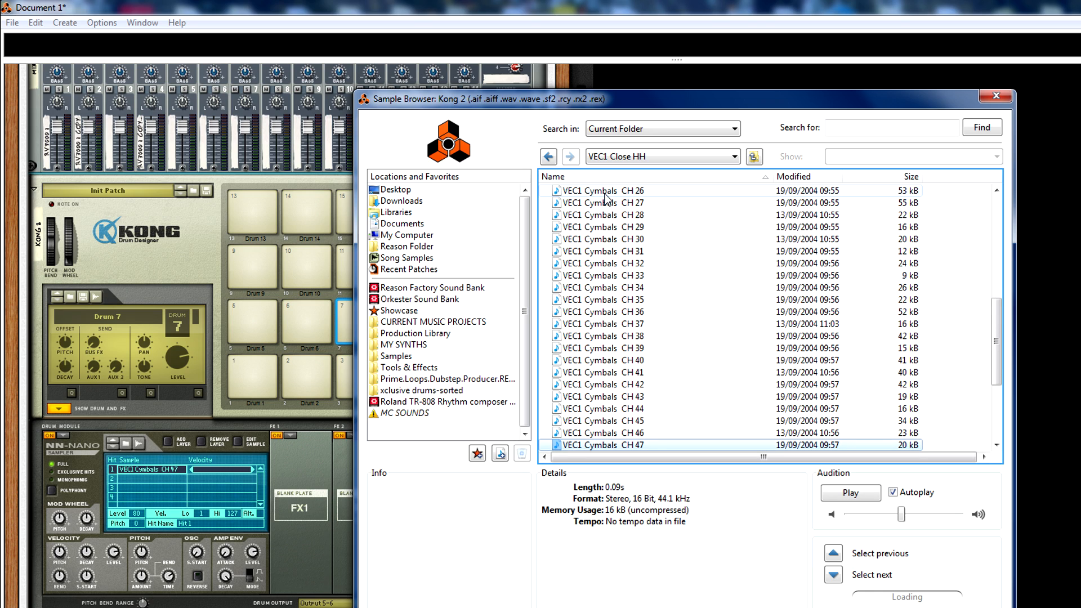
key("Down")
key("Down")
key("Down")
key("Down")
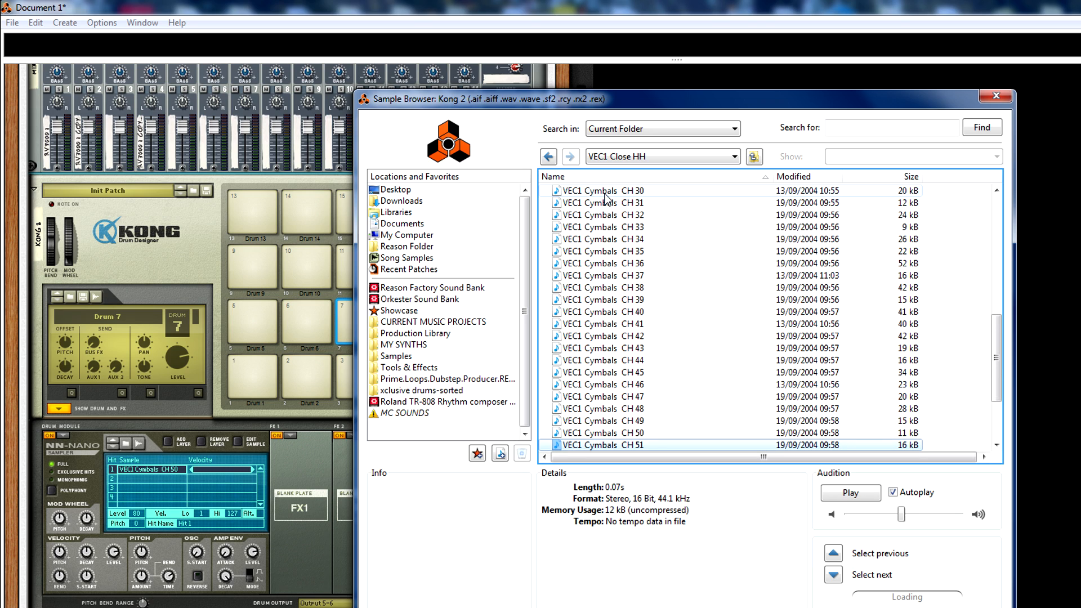
key("Down")
key("Down")
key("Down")
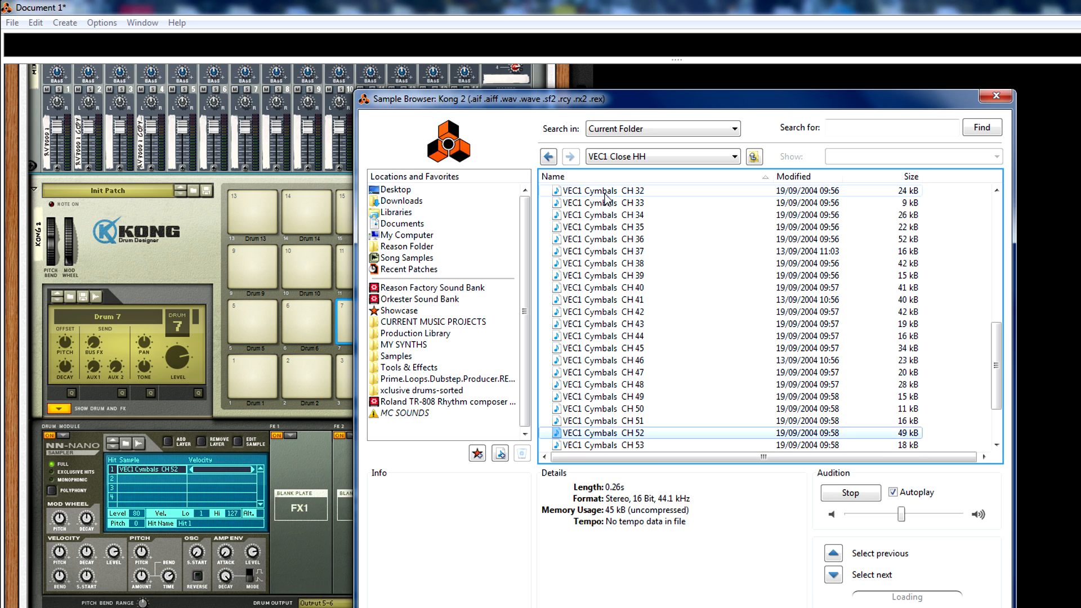
key("Down")
key("Down")
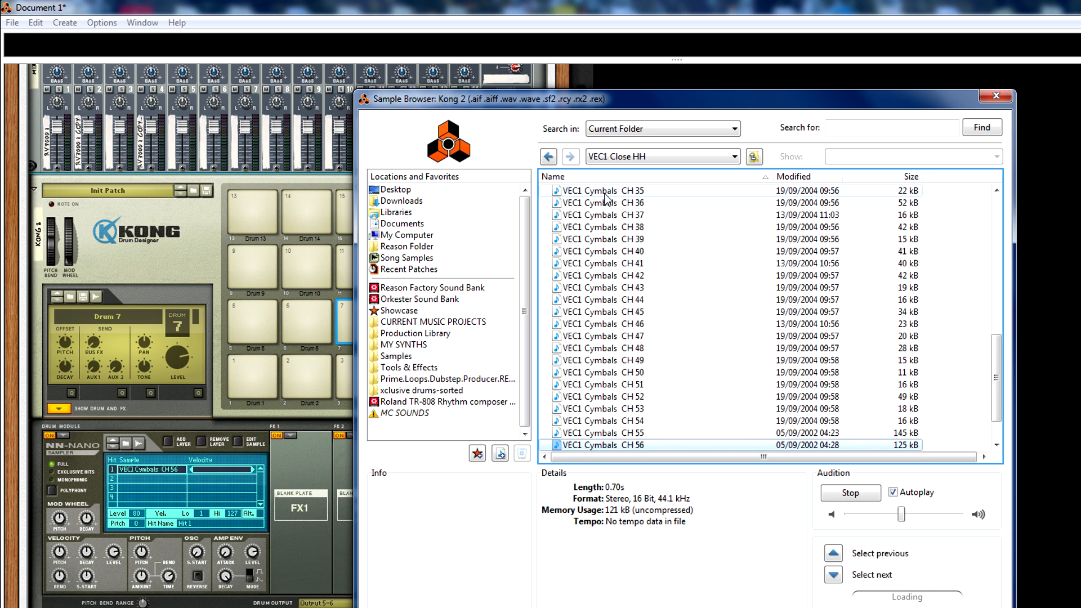
key("Down")
key("Down")
key("Down")
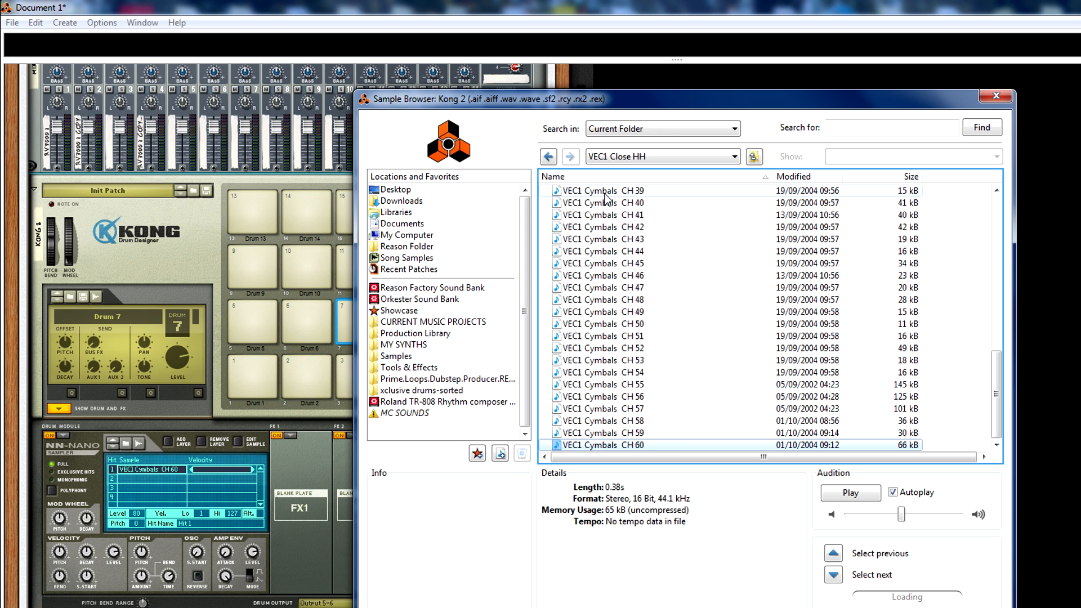
key("Up")
Step: Go back to VEC1 Cymbals in the sample browser and open the VEC1 Ride folder
left_click(653, 158)
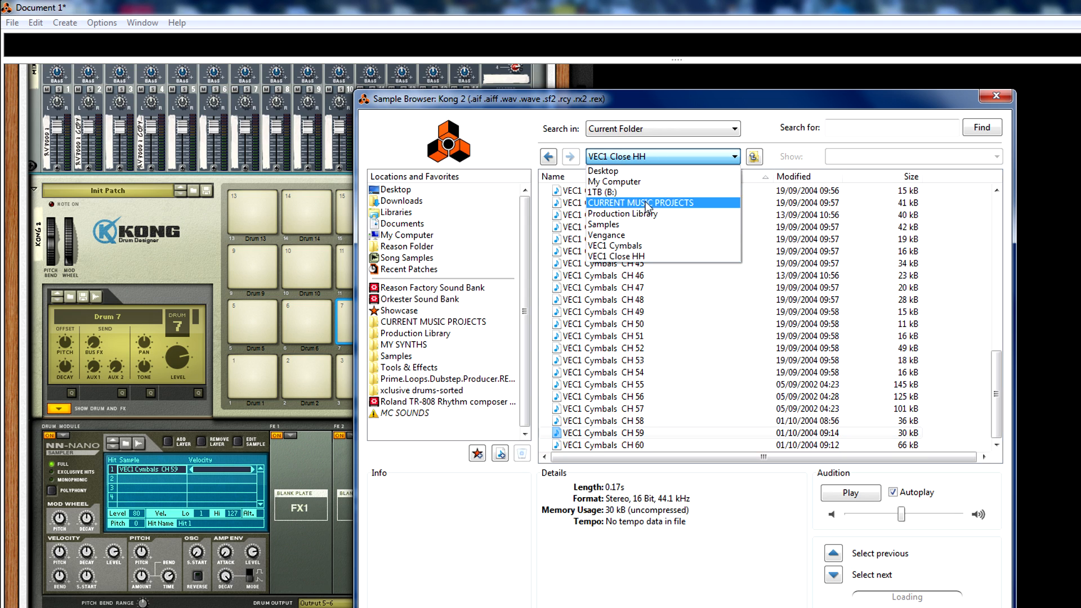
left_click(637, 246)
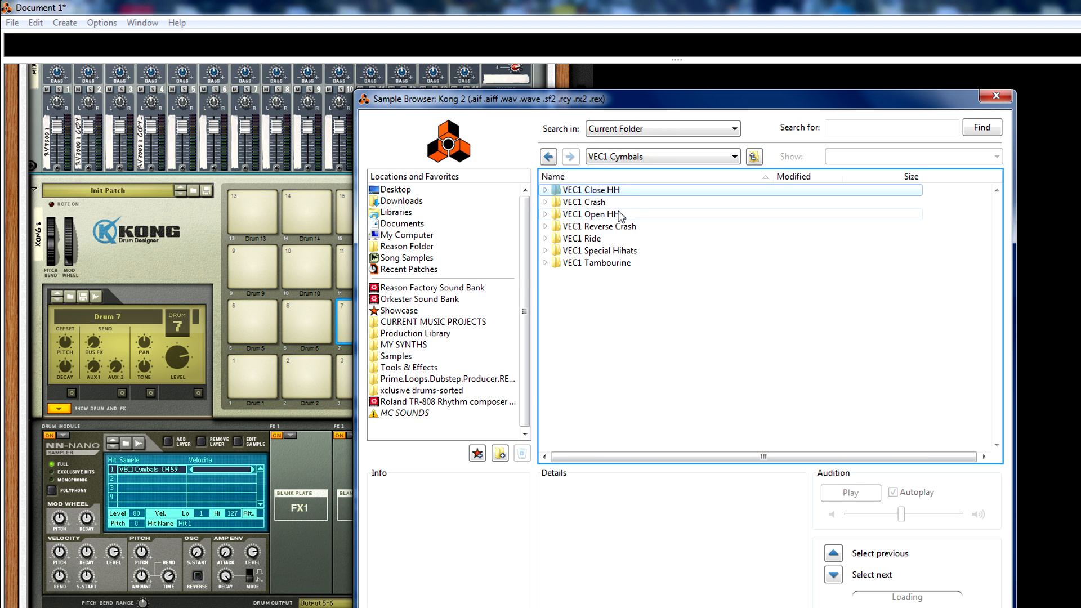
double_click(607, 238)
Step: Audition several ride samples and load VEC1 Cymbals RD 13 into Drum 7's NN-Nano Sampler
left_click(613, 202)
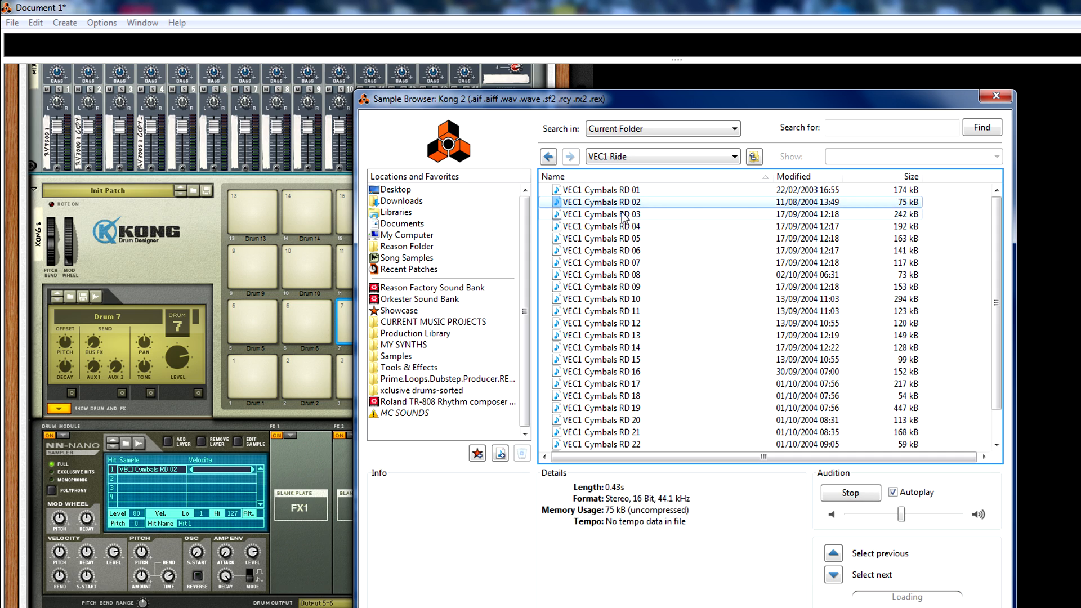
left_click(623, 215)
left_click(625, 225)
left_click(629, 192)
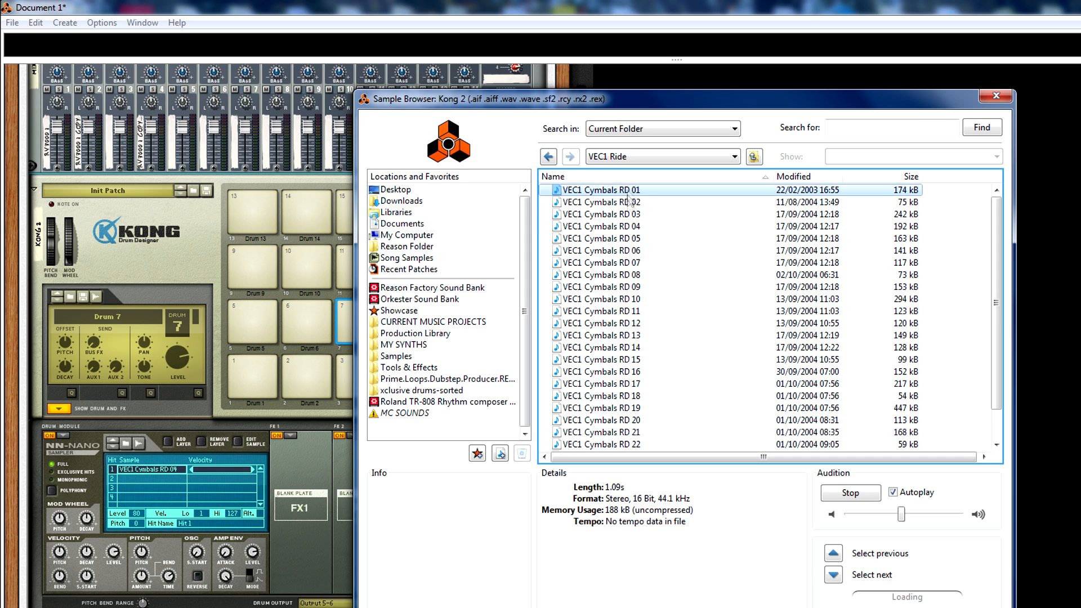
left_click(629, 239)
left_click(633, 262)
left_click(636, 286)
left_click(639, 311)
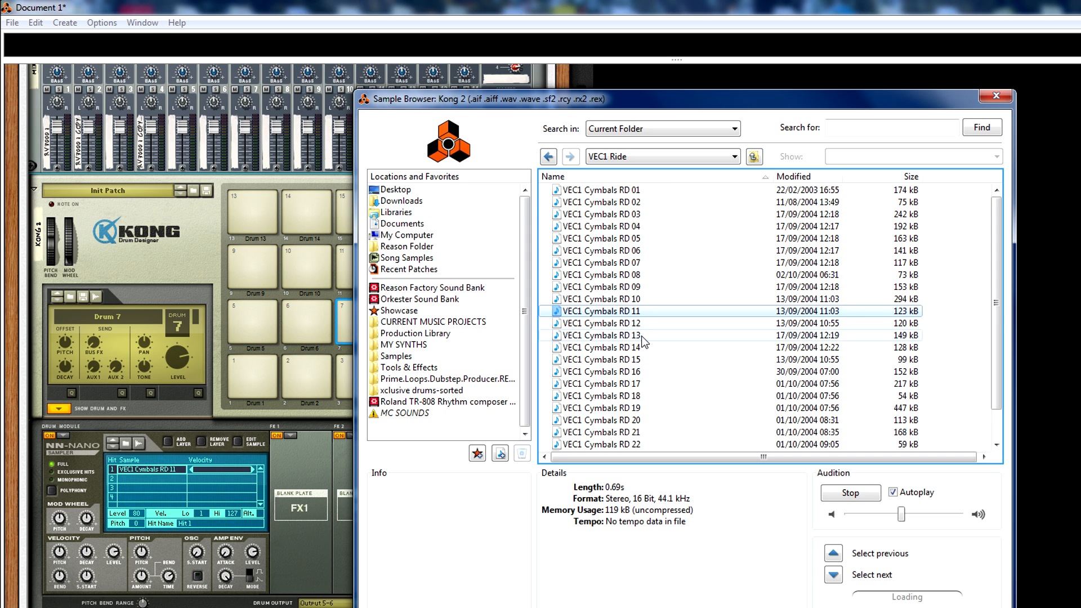
left_click(642, 336)
left_click(639, 343)
left_click(640, 338)
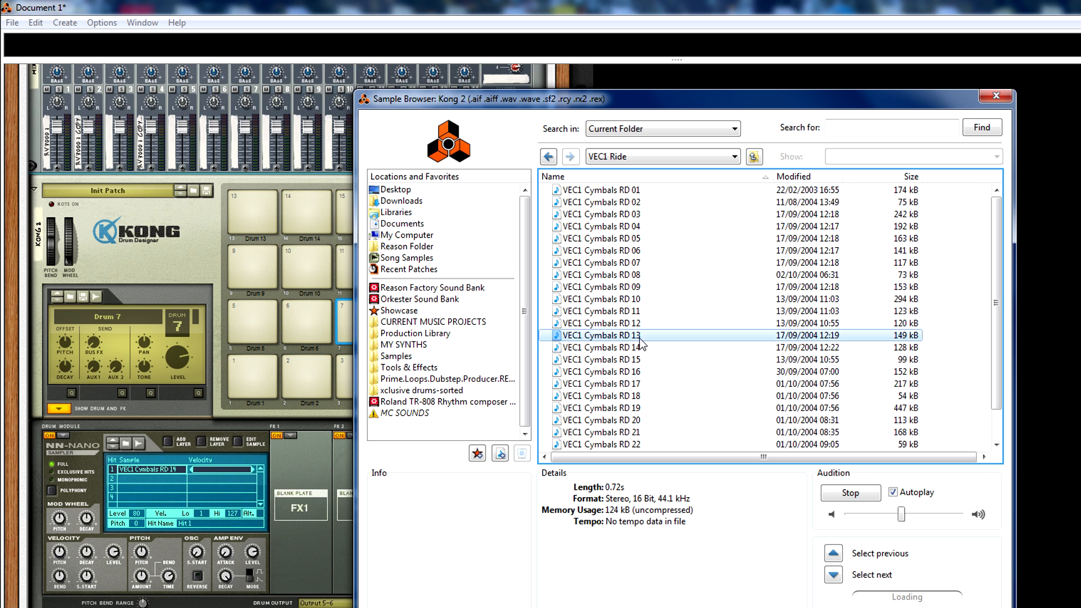
key("Return")
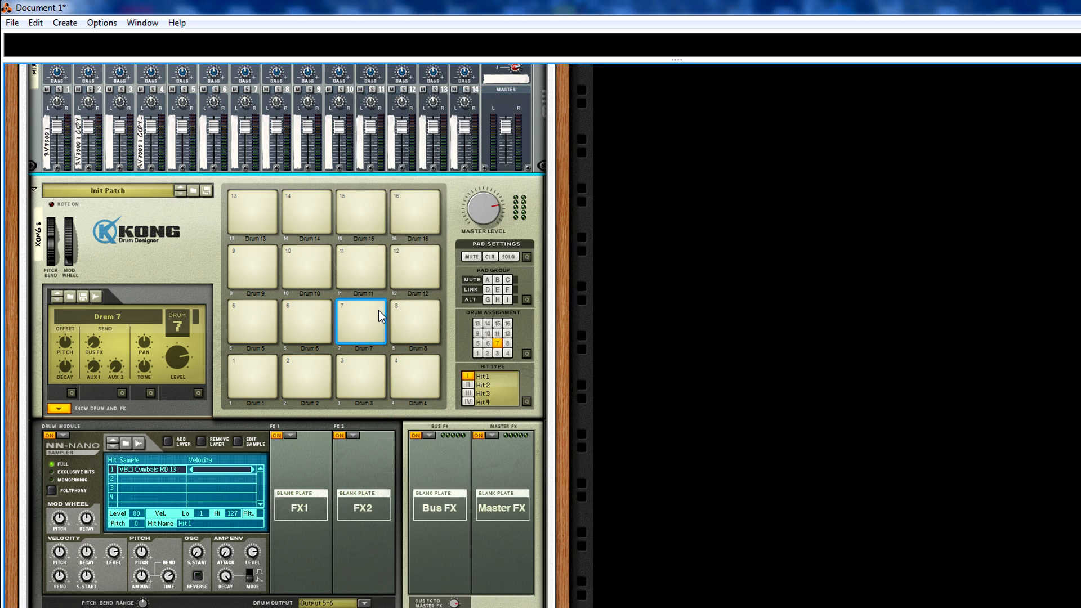
Step: Cable the audio output of the RV7000 in the hats effect chain to mixer channel 3 on the rack's rear
scroll(364, 312, "down", 10)
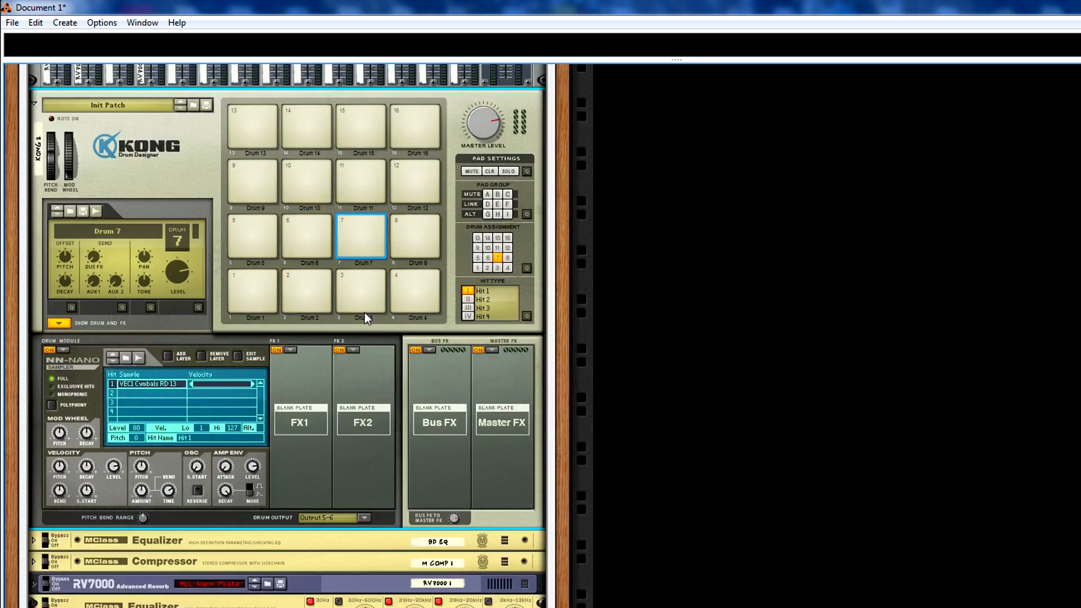
key("Tab")
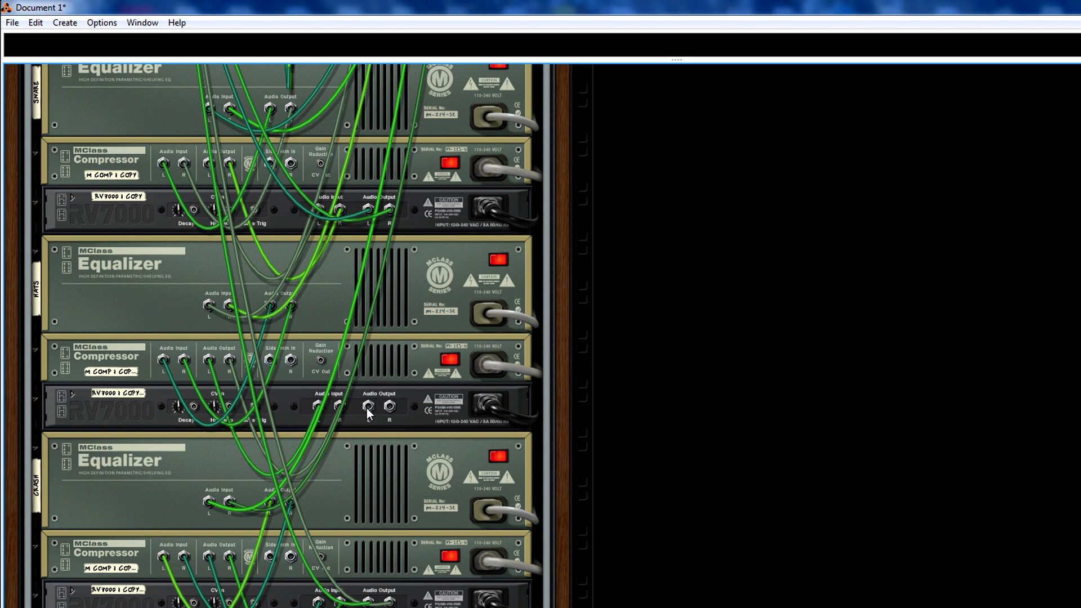
left_click_drag(367, 407, 110, 189)
key("Tab")
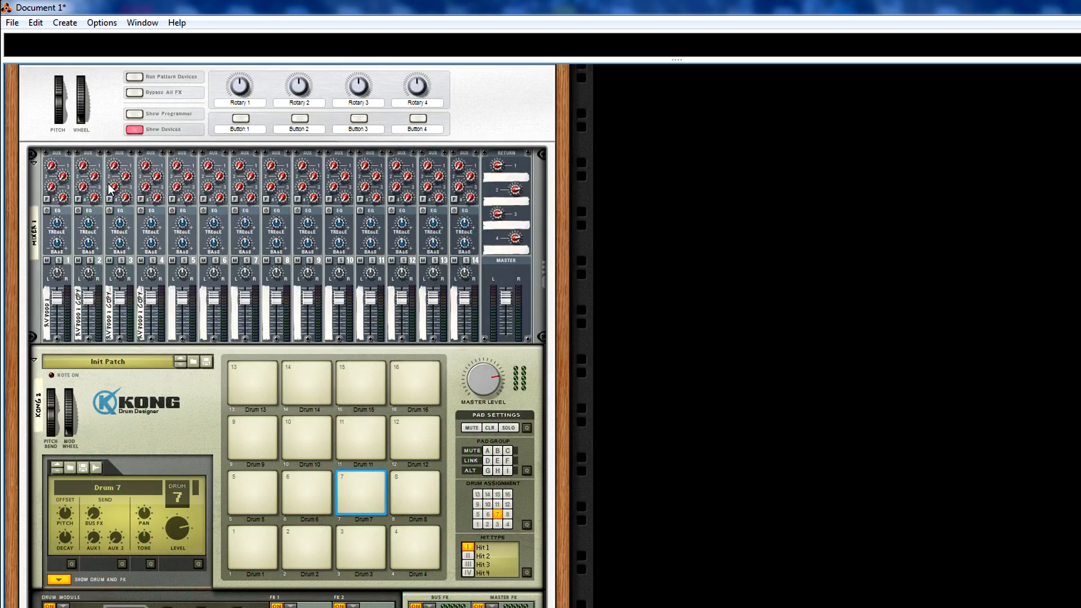
Step: Reduce the Dry-Wet mix on the RV7000 reverb in the hats effect chain
scroll(365, 478, "down", 10)
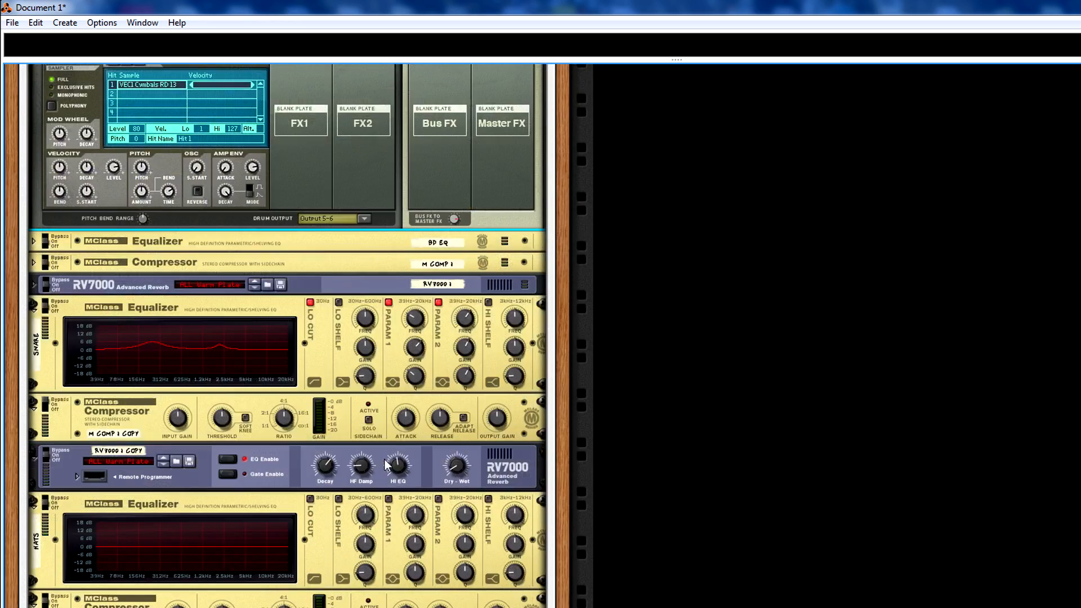
scroll(440, 471, "down", 3)
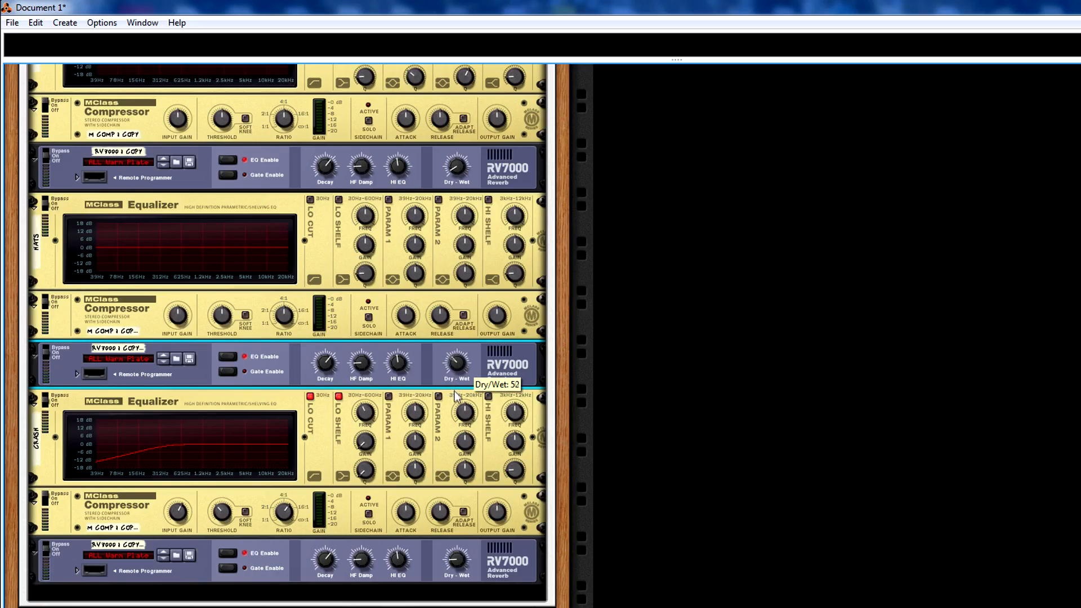
scroll(360, 191, "up", 10)
scroll(340, 204, "up", 3)
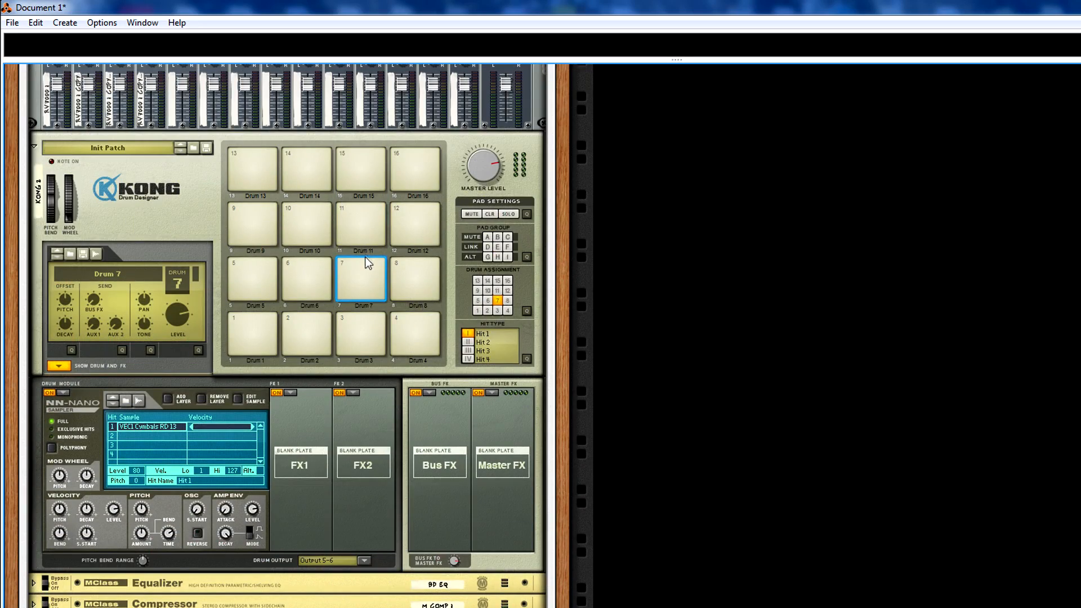
Step: Enable low cut, low shelf and high shelf on the hats equalizer, cutting the low shelf to about -18 dB with a low Q
scroll(364, 264, "down", 15)
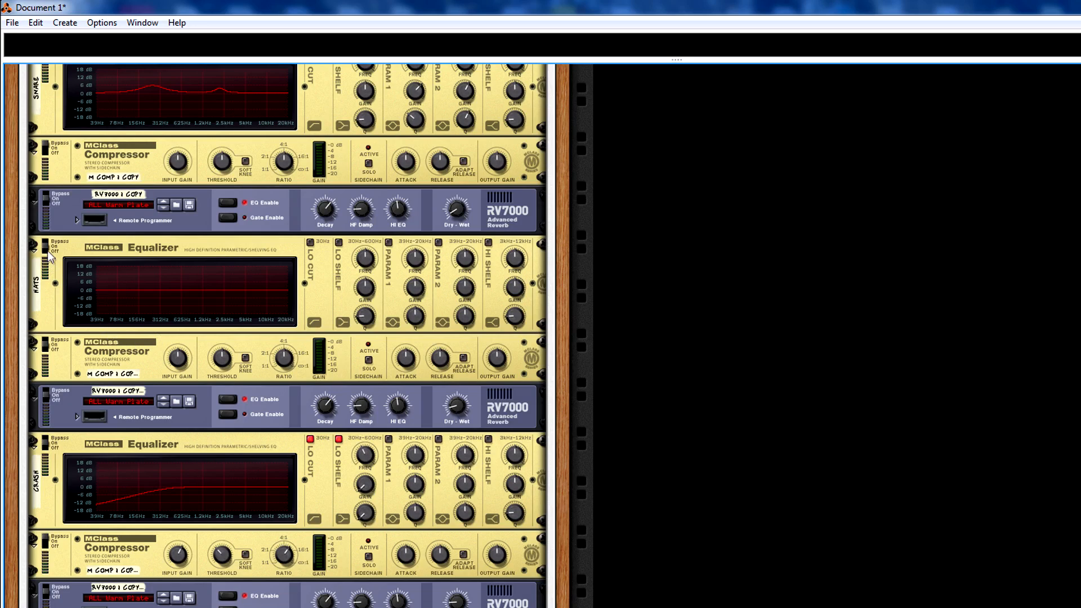
left_click(311, 242)
left_click(339, 242)
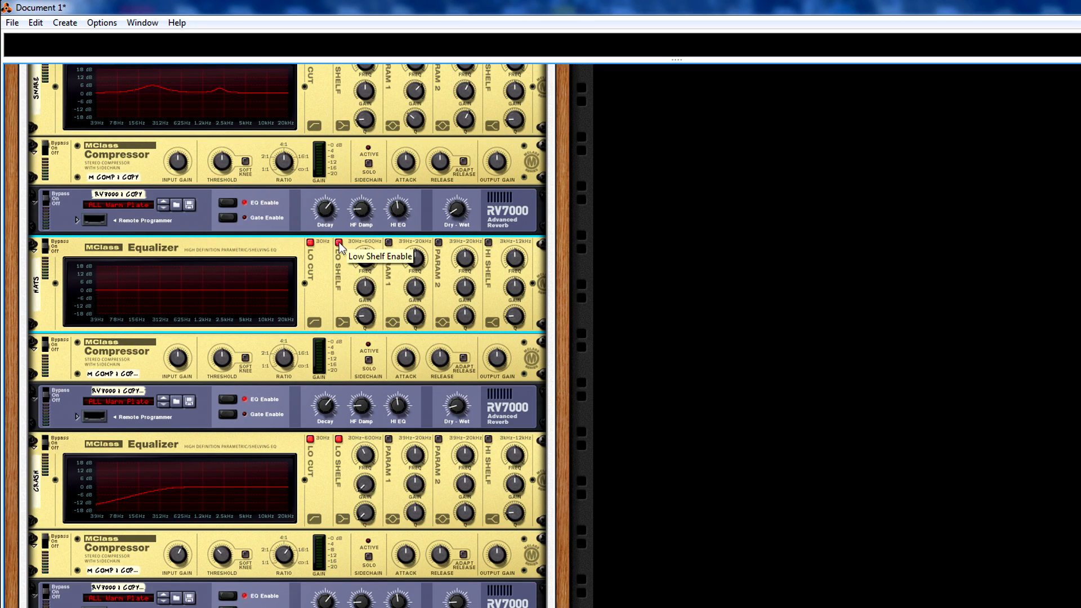
left_click_drag(371, 289, 371, 296)
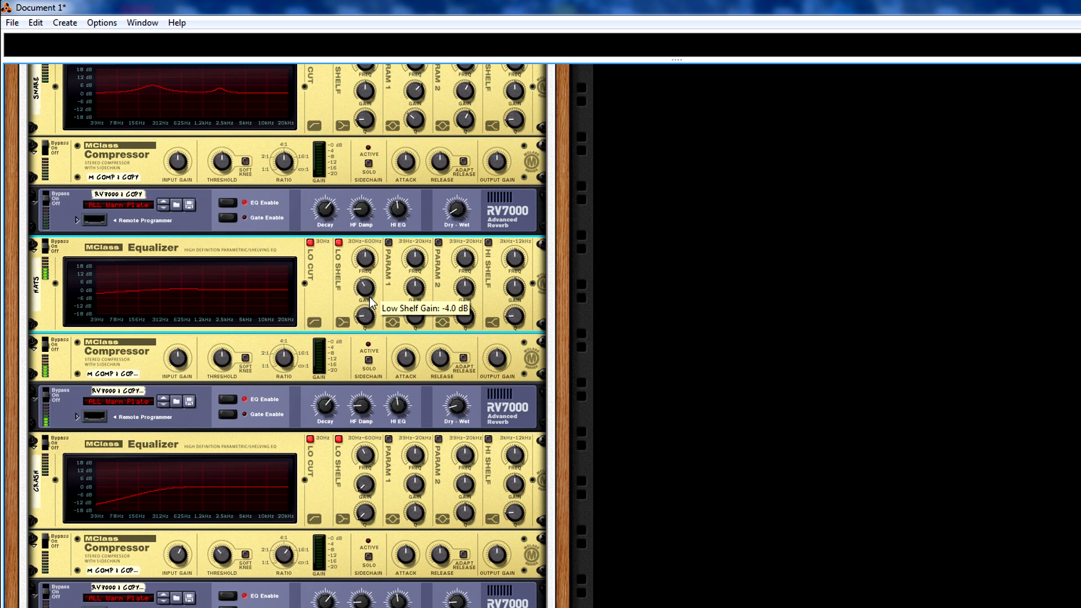
left_click_drag(371, 299, 368, 274)
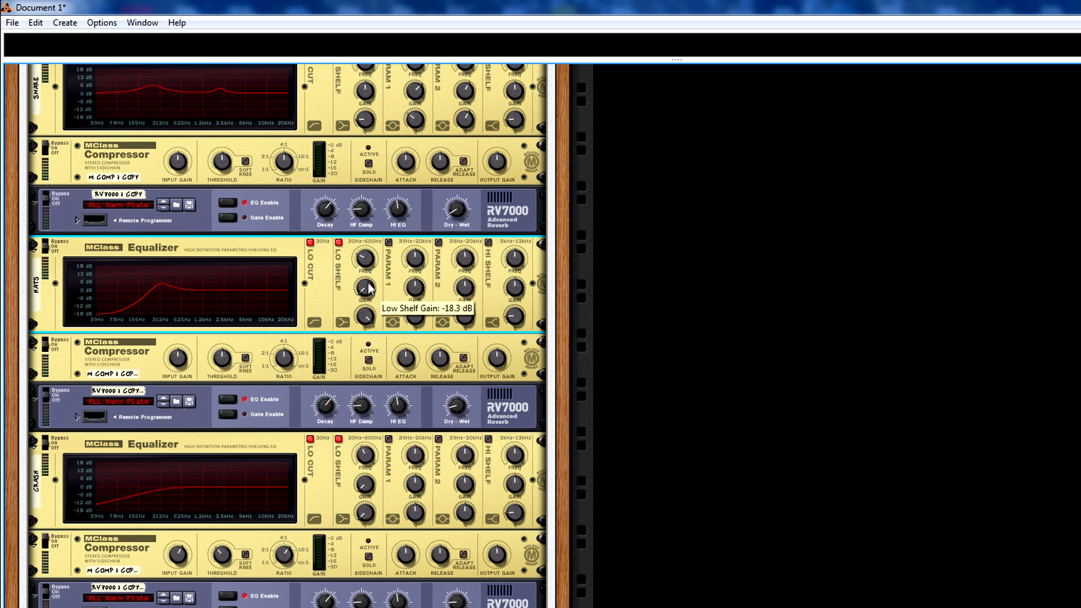
left_click_drag(366, 316, 362, 355)
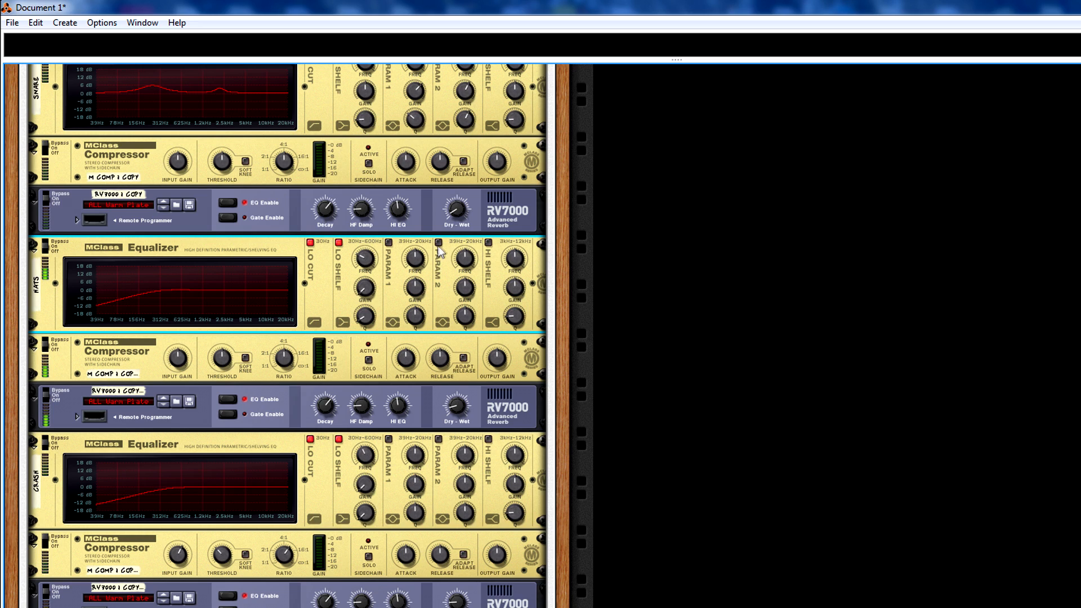
mouse_move(511, 285)
left_mouse_down()
mouse_move(509, 253)
mouse_move(513, 300)
left_mouse_up()
left_click(488, 243)
Step: Raise the hats compressor's input gain, lower its threshold and shorten its attack
left_click(48, 345)
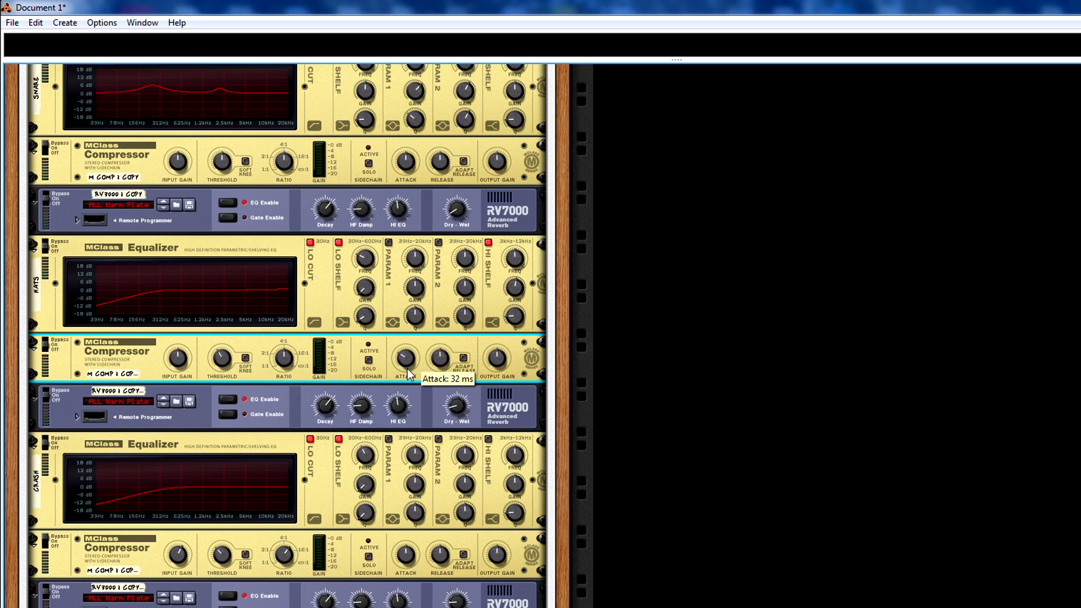
scroll(408, 364, "down", 5)
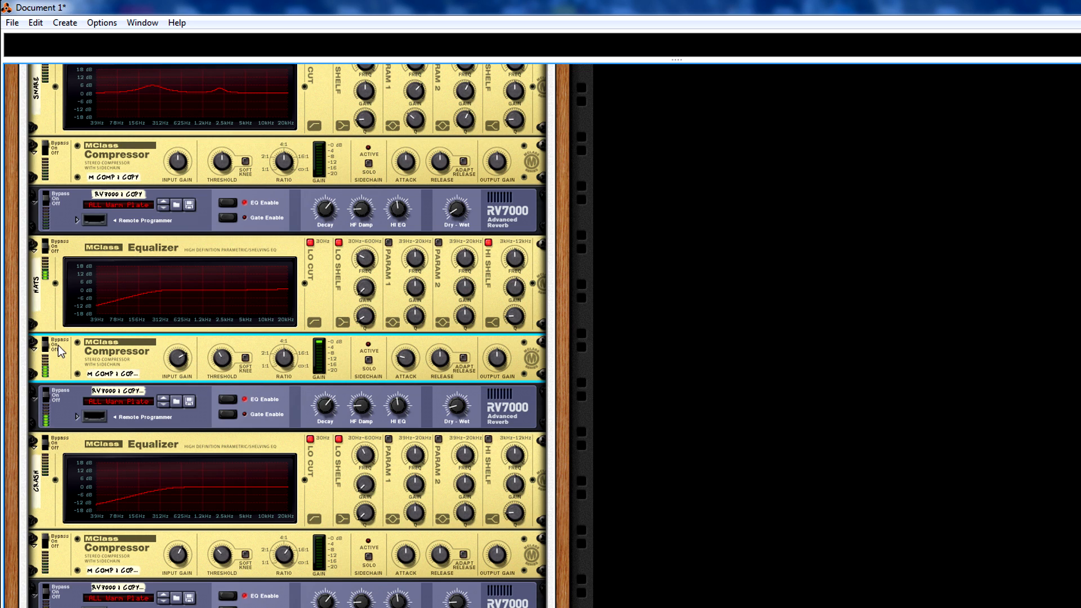
Step: Copy the eight-bar clip from the Combinator 1 track to the Combinator 2 track in the sequencer and open the copy for note editing
scroll(64, 299, "up", 4)
scroll(84, 276, "up", 10)
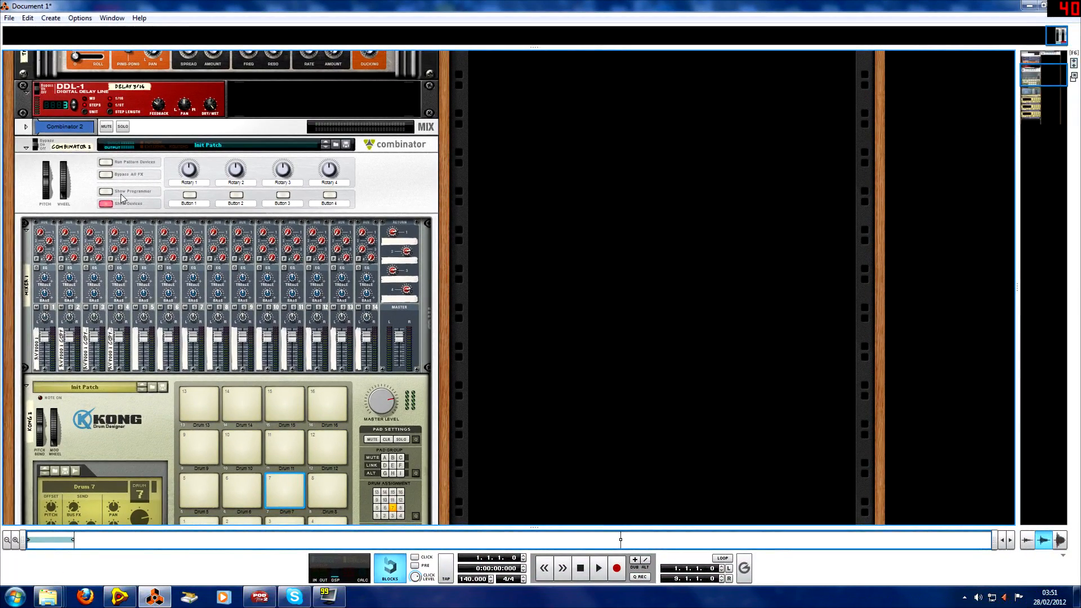
key("F7")
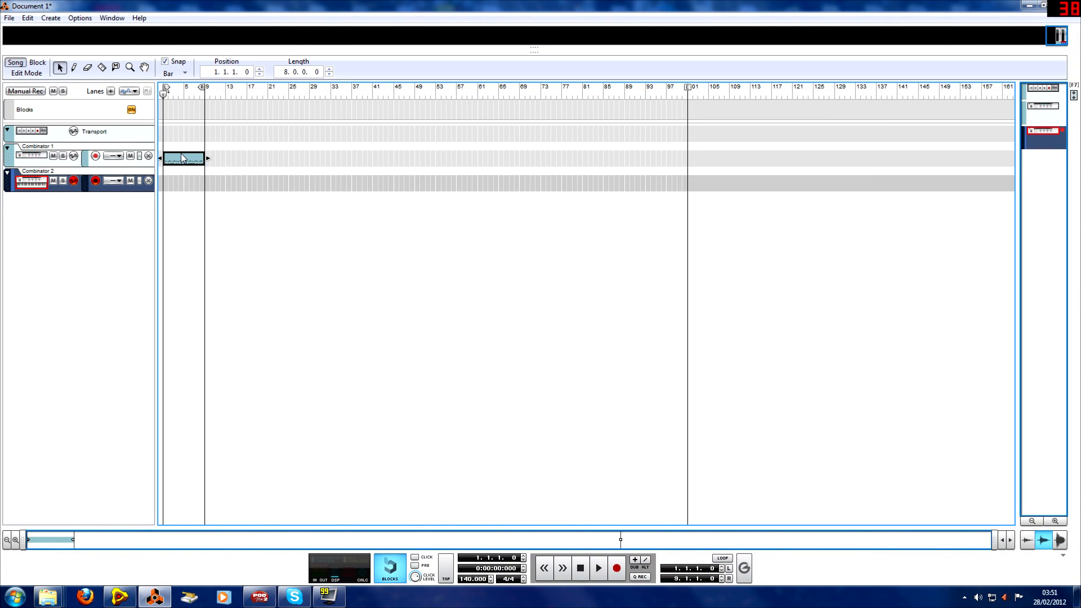
left_click_drag(183, 158, 184, 181)
double_click(185, 180)
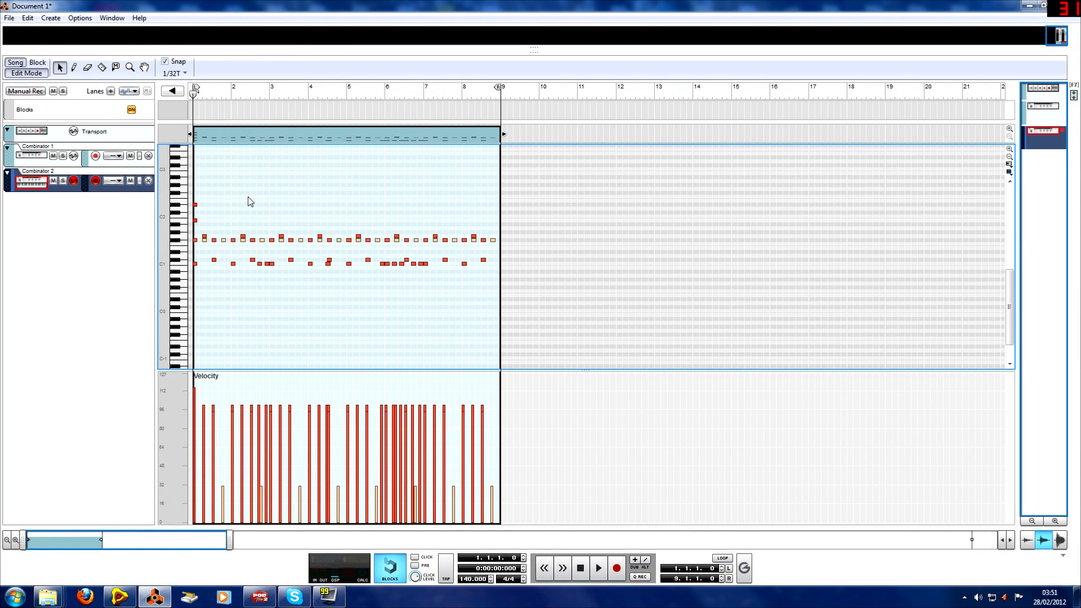
Step: Set the note snap grid to 1/8 for editing the Combinator 2 clip
scroll(250, 199, "down", 1)
scroll(251, 199, "up", 1)
scroll(242, 245, "up", 6)
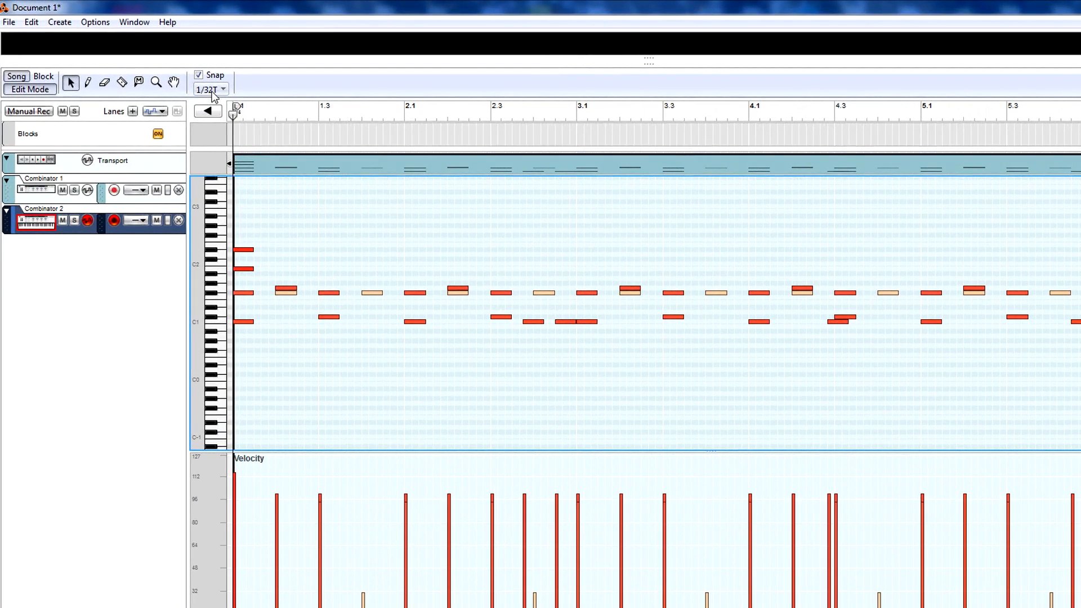
left_click(213, 92)
left_click(231, 149)
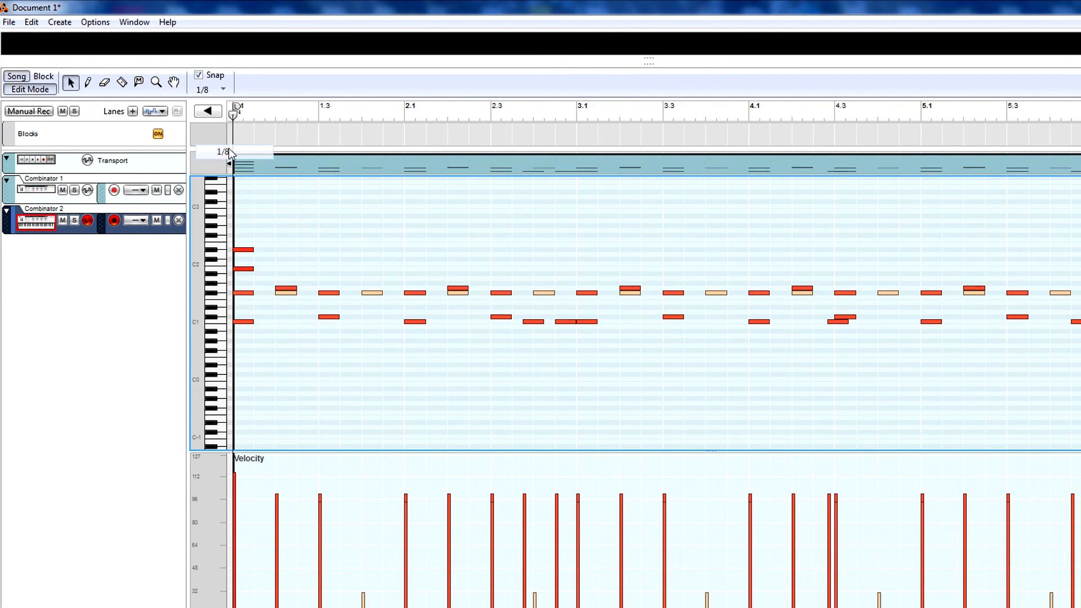
Step: Return the song position to the start and delete every note above the C1 and C#1 rows in the clip
left_click(244, 322)
left_click(322, 118)
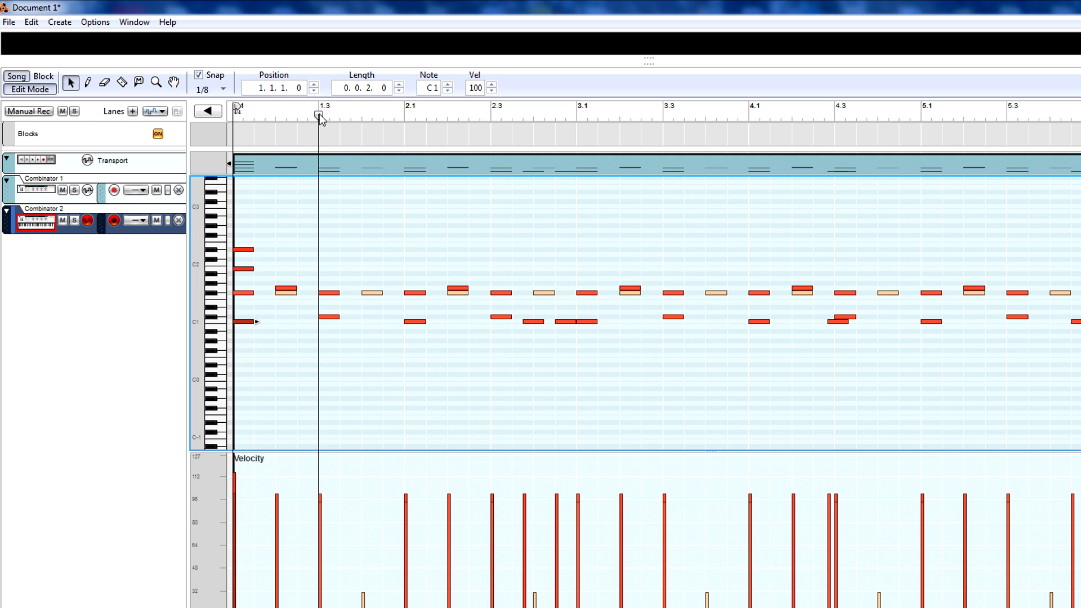
left_click_drag(284, 97, 180, 131)
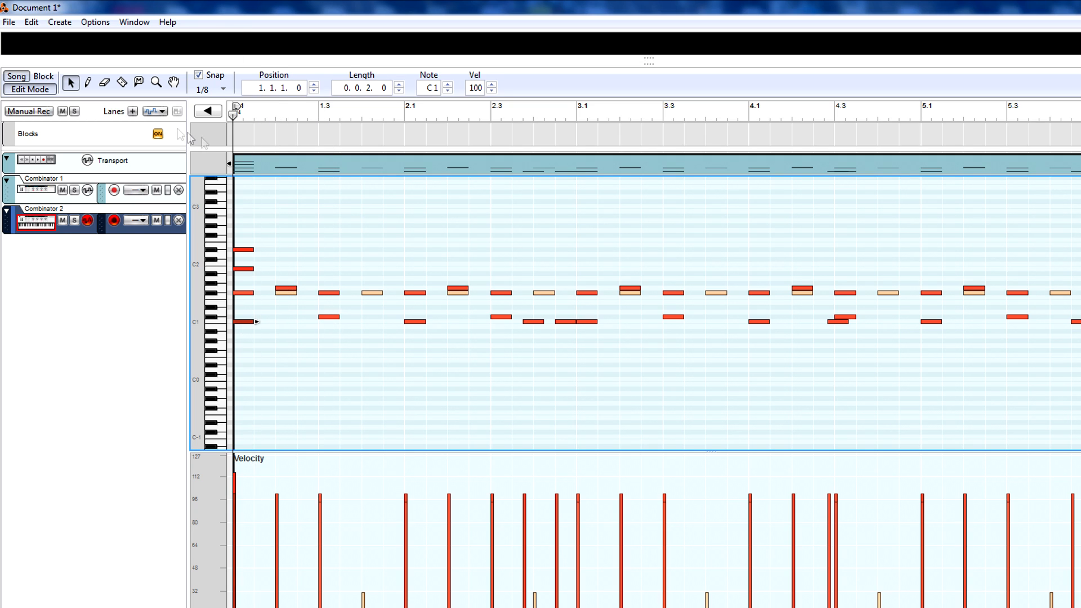
left_click_drag(238, 224, 1080, 301)
key("Delete")
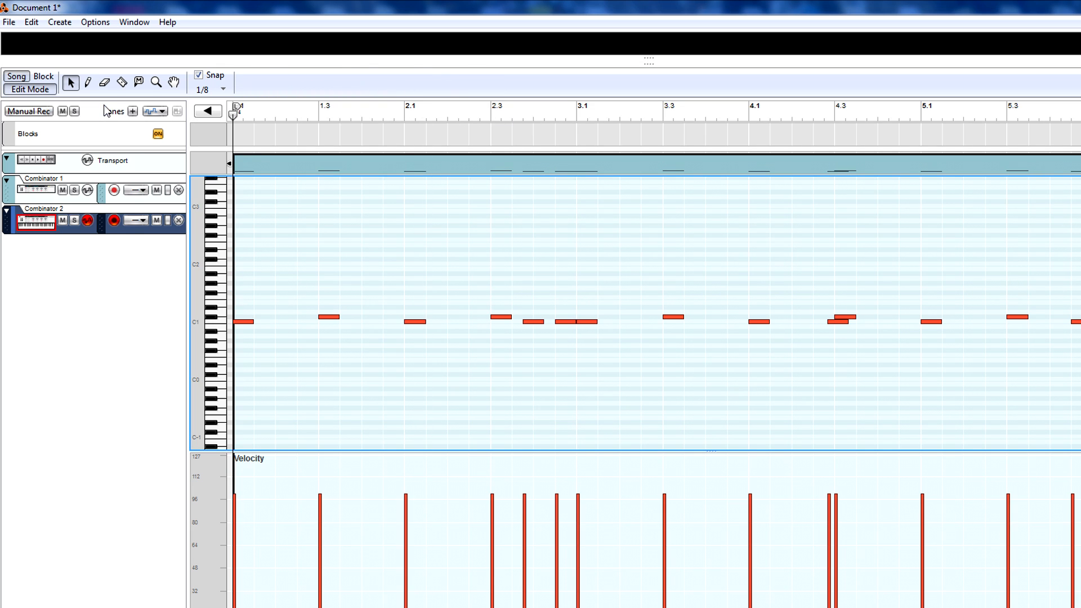
Step: Start playback to check the clip and mute the Combinator 1 track
key("space")
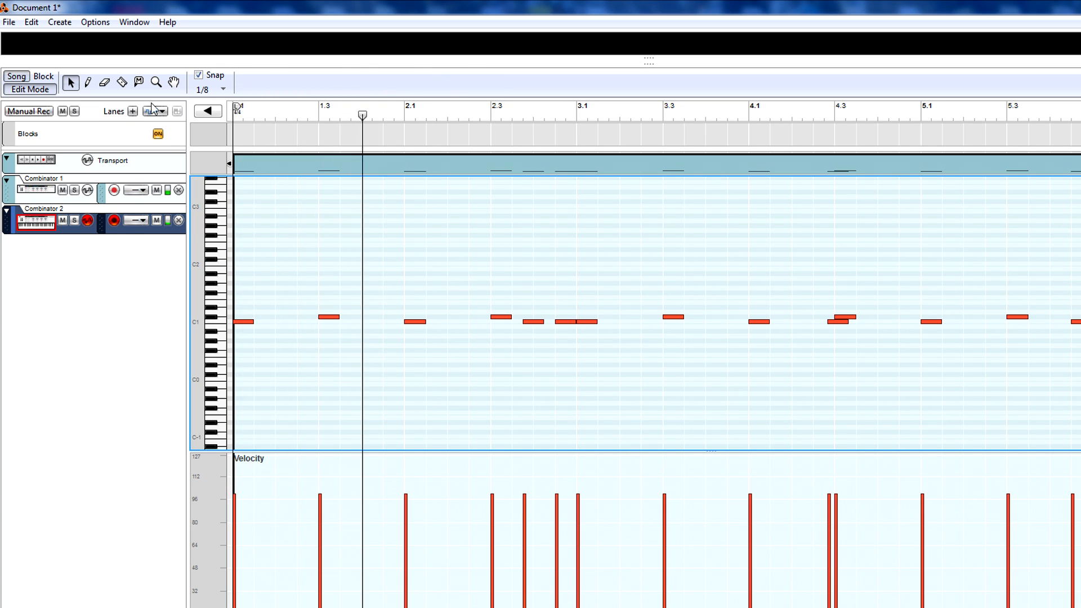
left_click(63, 190)
left_click(266, 105)
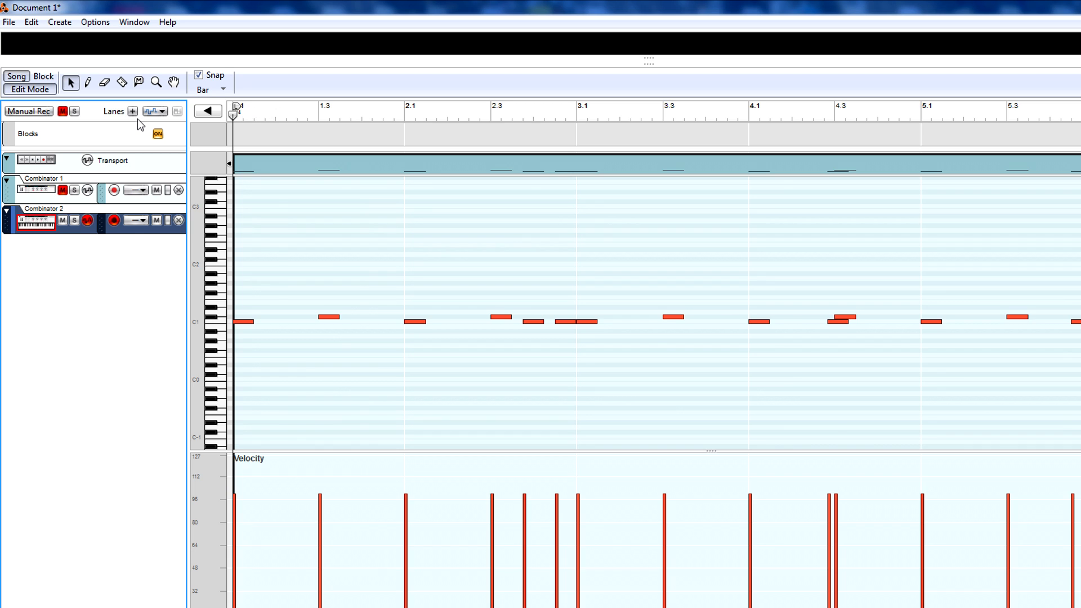
Step: Play the remaining C1 and C#1 drum pattern several times from the start of the song
key("space")
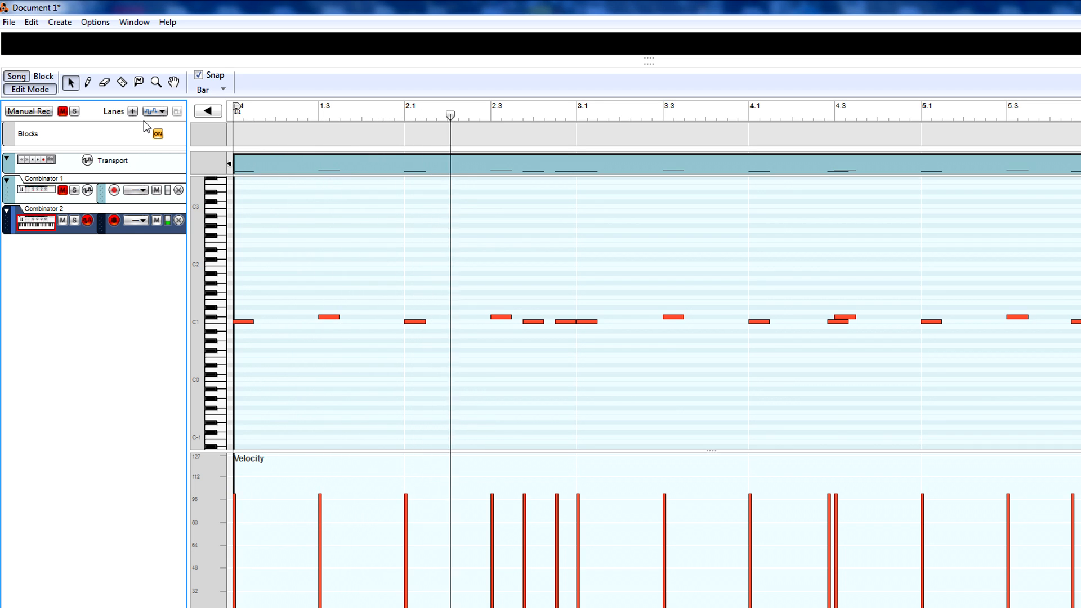
key("space")
left_click(238, 112)
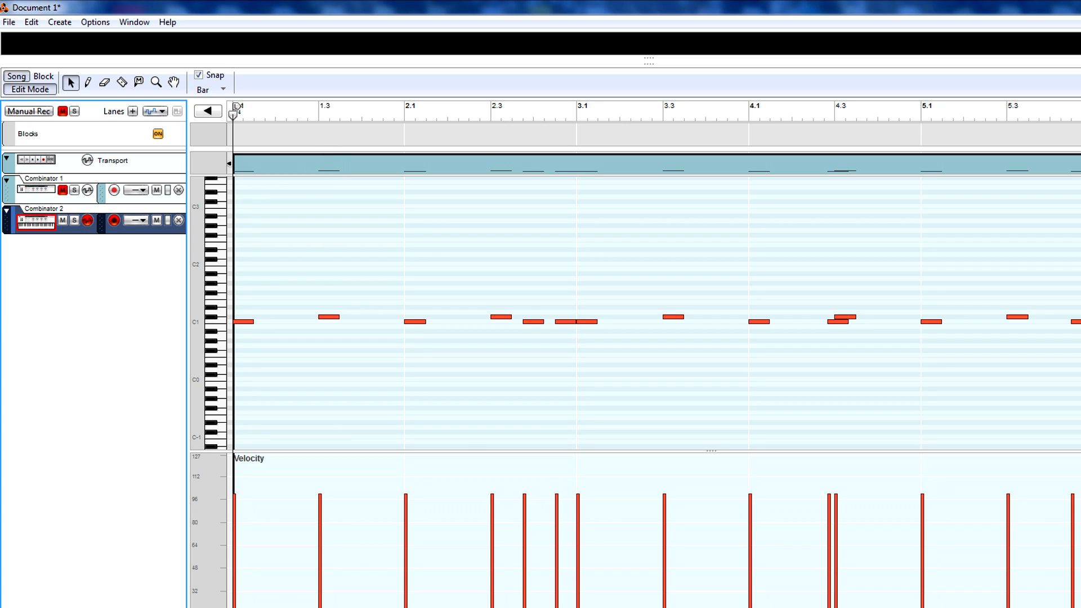
key("space")
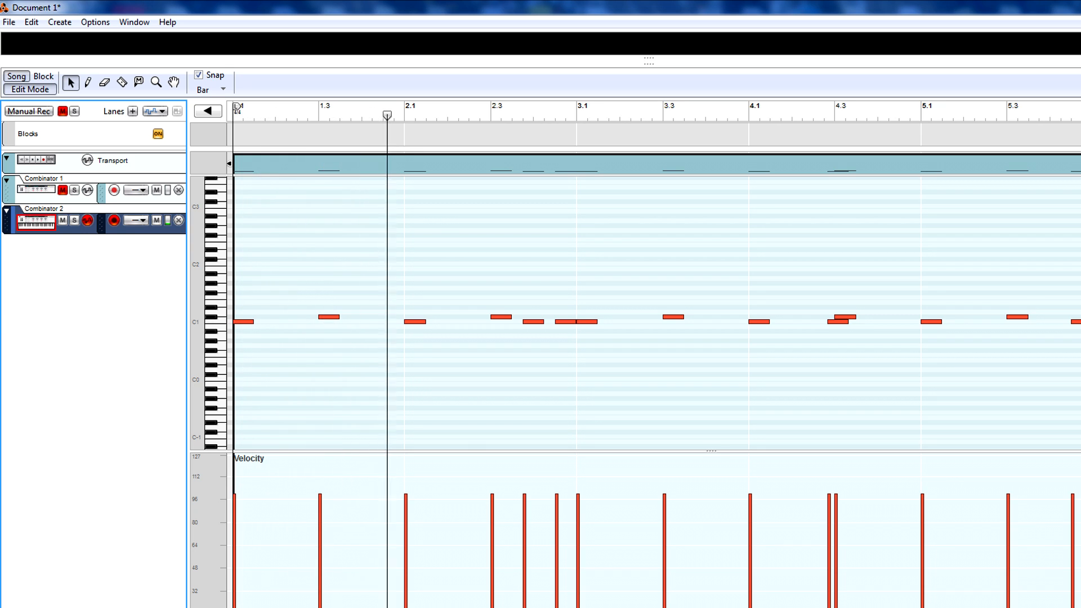
key("space")
left_click(235, 114)
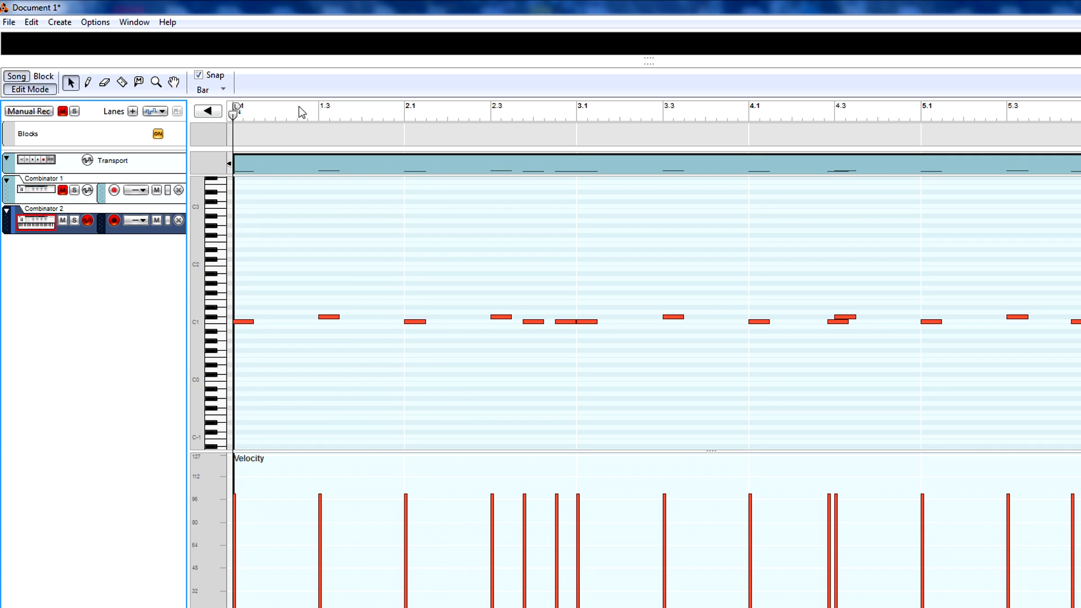
key("space")
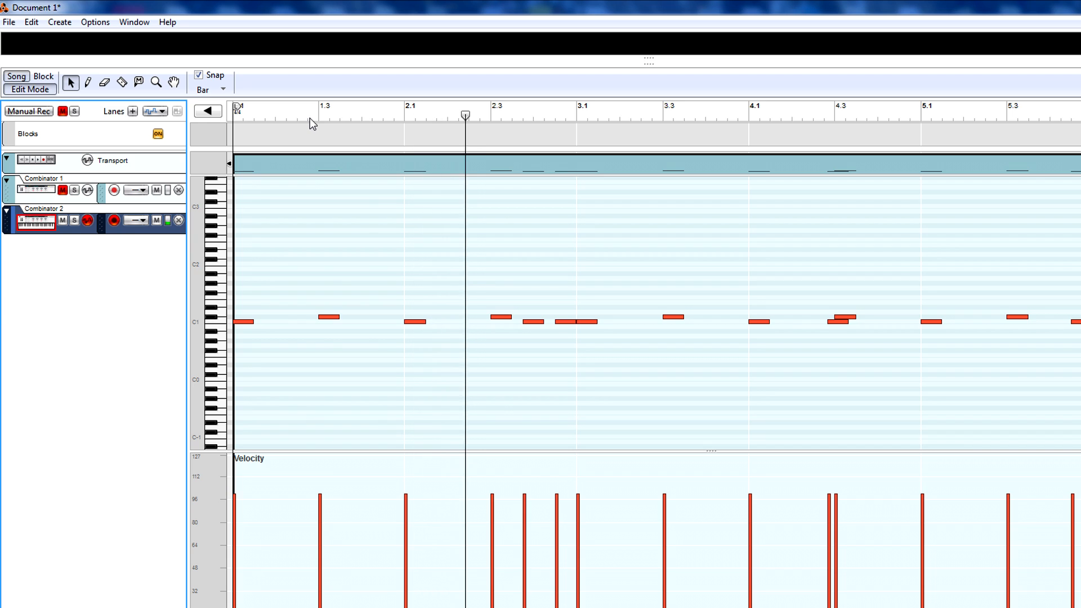
key("space")
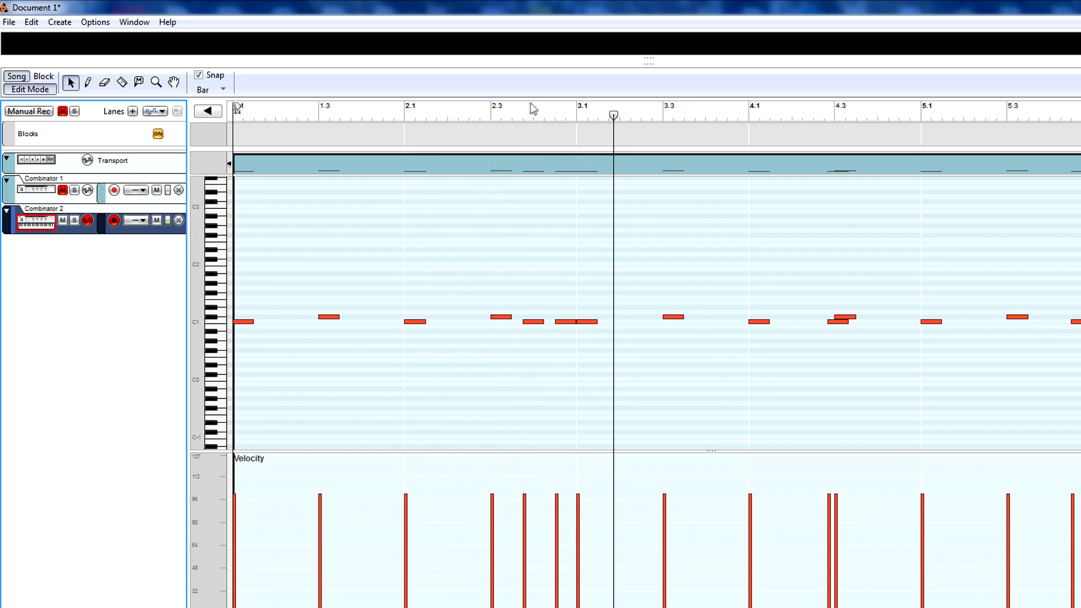
Step: Undo the note deletion in the Combinator 2 clip and move the song position back to the start
left_click_drag(610, 114, 479, 120)
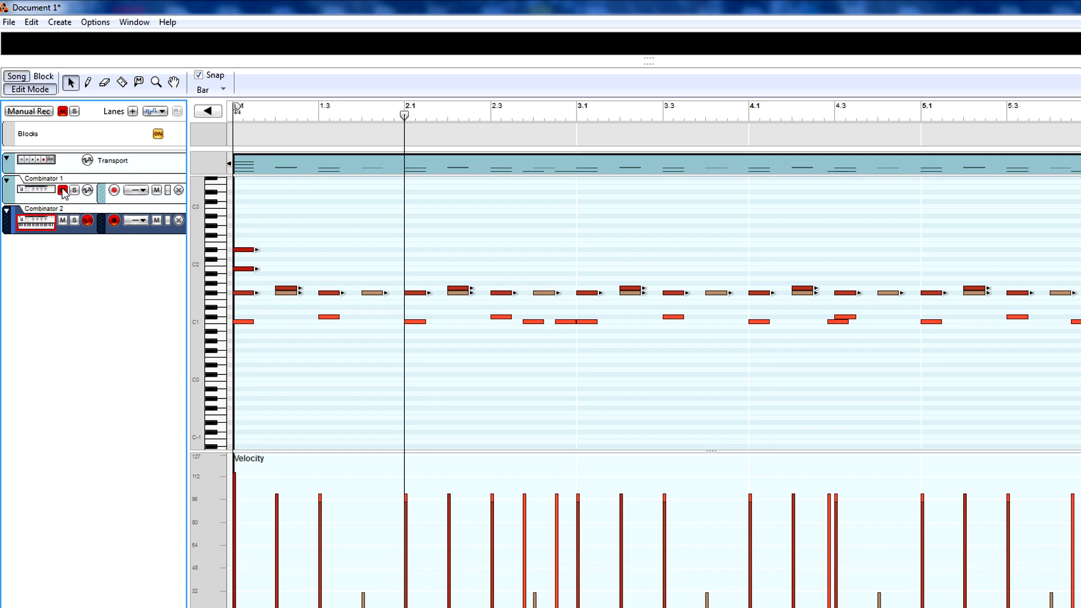
left_click(237, 119)
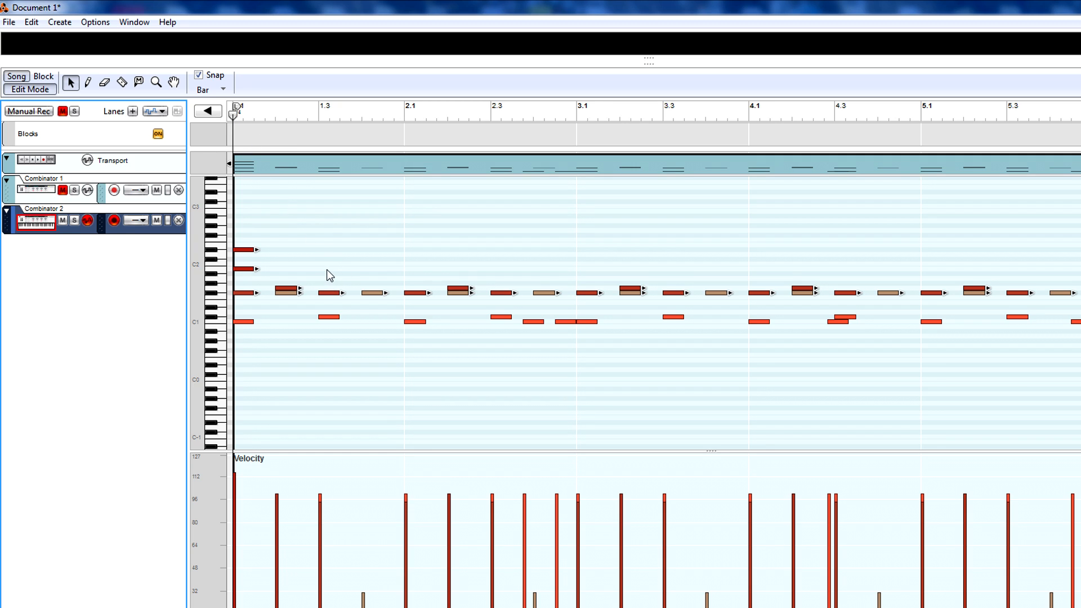
left_click(250, 231)
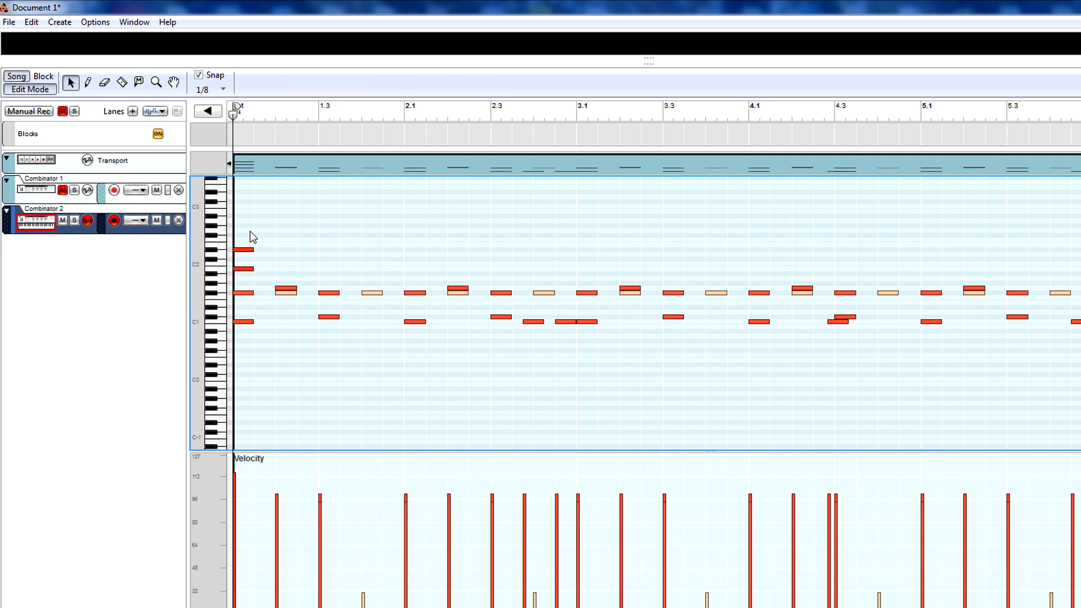
Step: Delete the higher drum notes across the Combinator 2 clip, keeping only the C1 and C#1 rows, and switch to the Pencil tool
left_click_drag(247, 213, 1079, 300)
key("Delete")
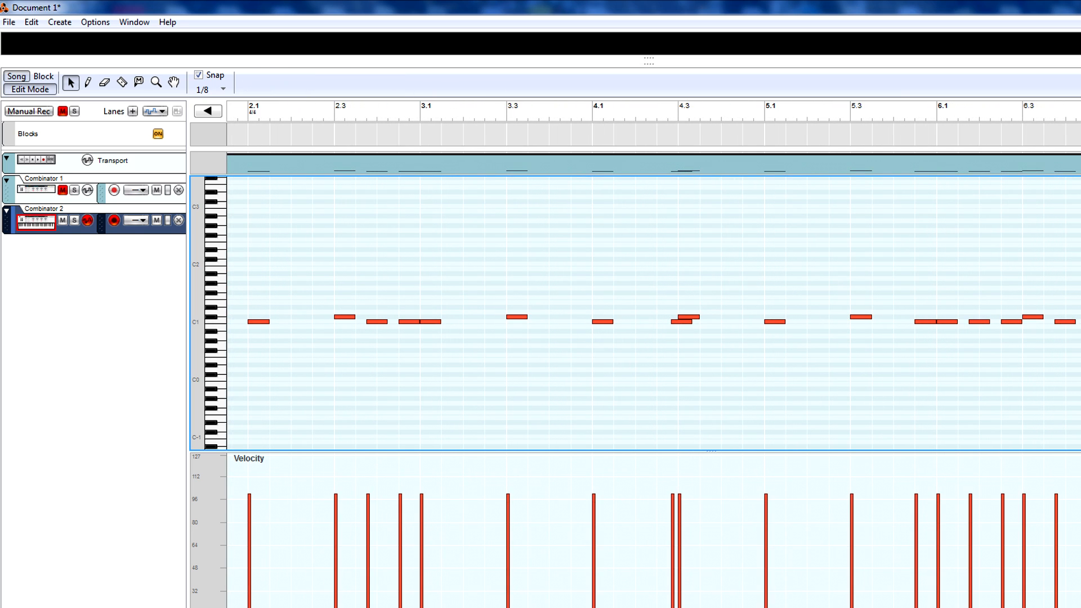
scroll(653, 355, "left", 3)
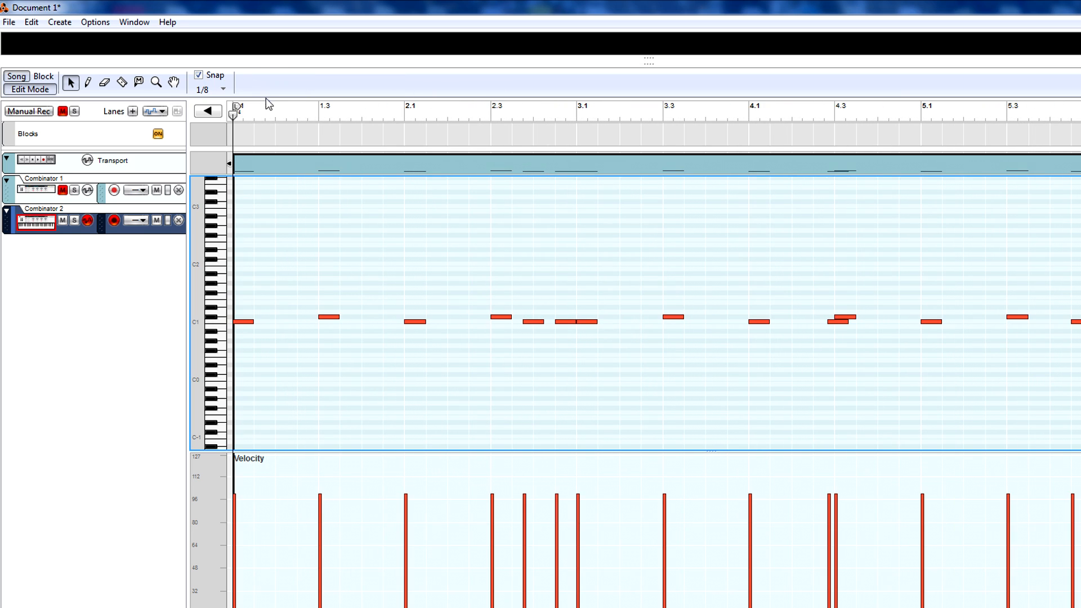
key("w")
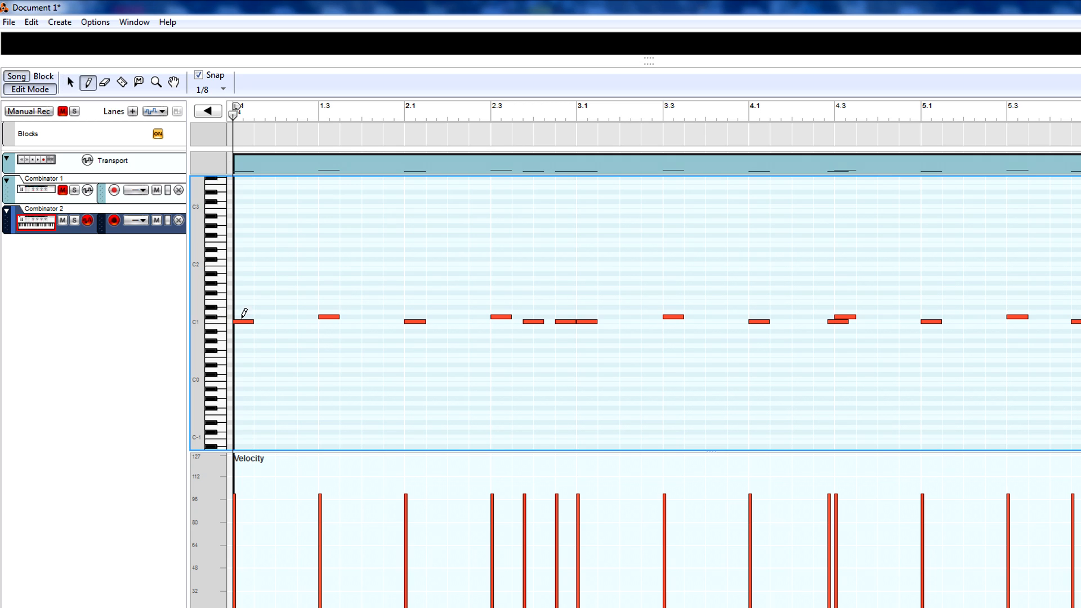
Step: Add a D1 note at 1.2.1 in the Combinator 2 clip and copy it to 2.2.1
left_click(243, 307)
key("q")
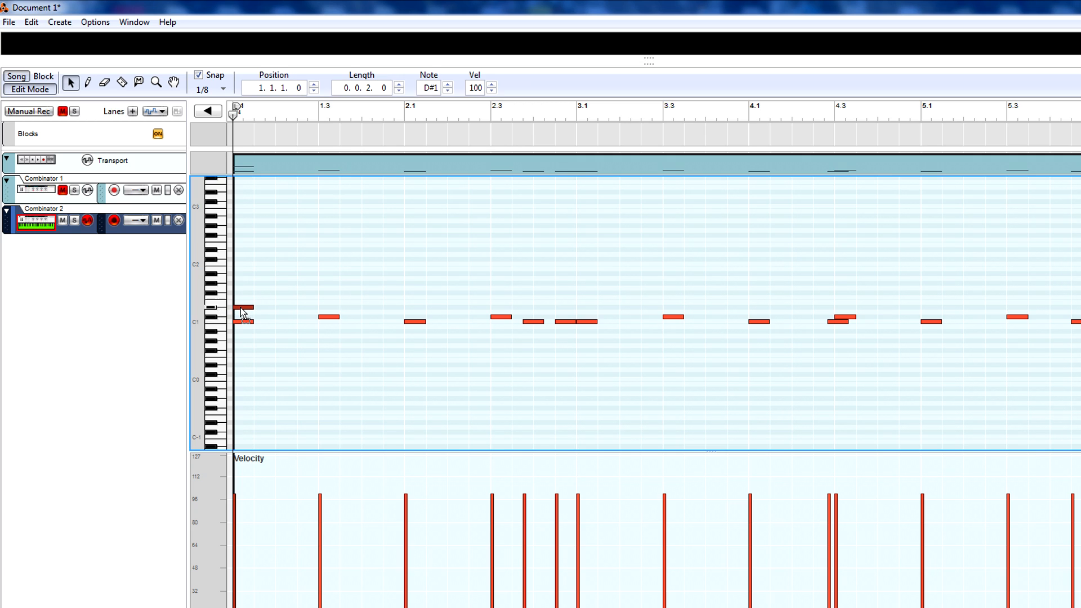
left_click_drag(241, 304, 293, 314)
left_click(276, 114)
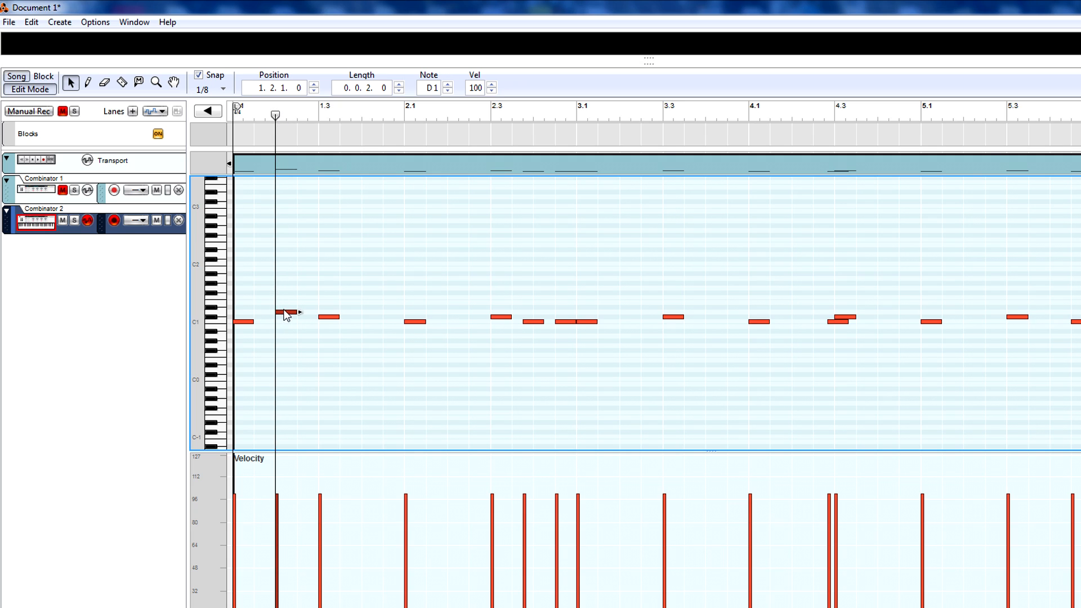
left_click_drag(280, 311, 456, 313)
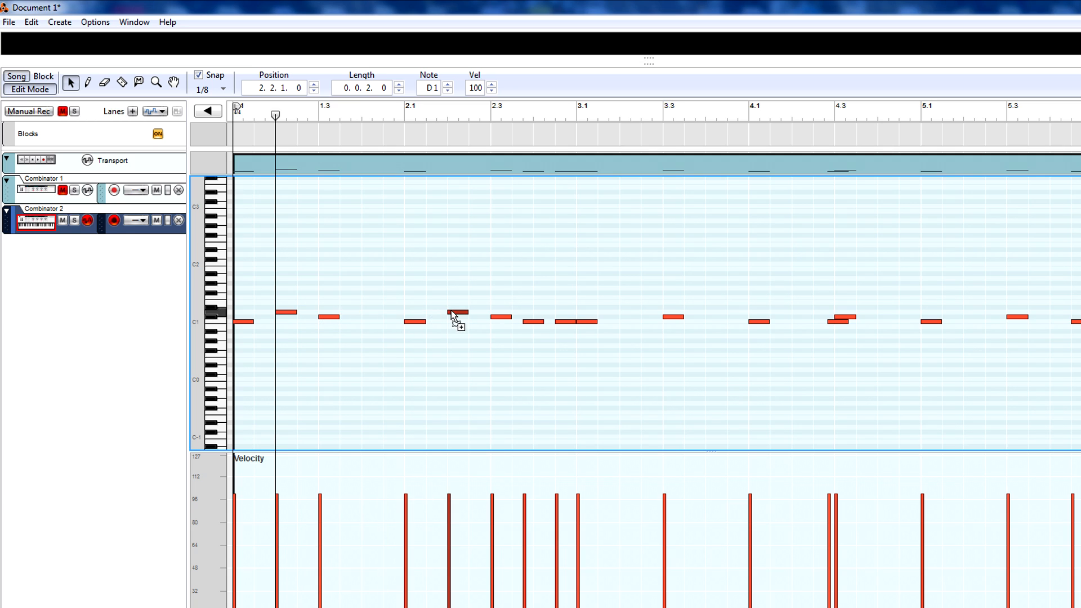
Step: Play the drum pattern with the D1 notes from the start of the song
left_click(297, 116)
left_click_drag(281, 114, 183, 123)
key("space")
key("space")
key("space")
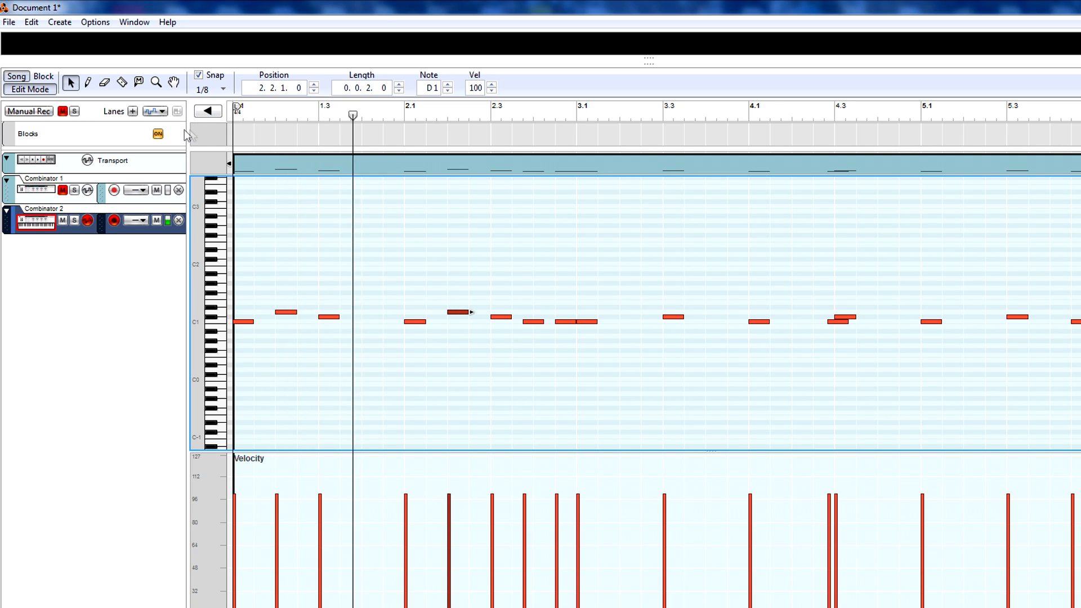
Step: Set the snap value to 1/16, shift both D1 notes one sixteenth later to 1.2.2 and 2.2.2, and play from the start
left_click_drag(460, 296, 284, 318)
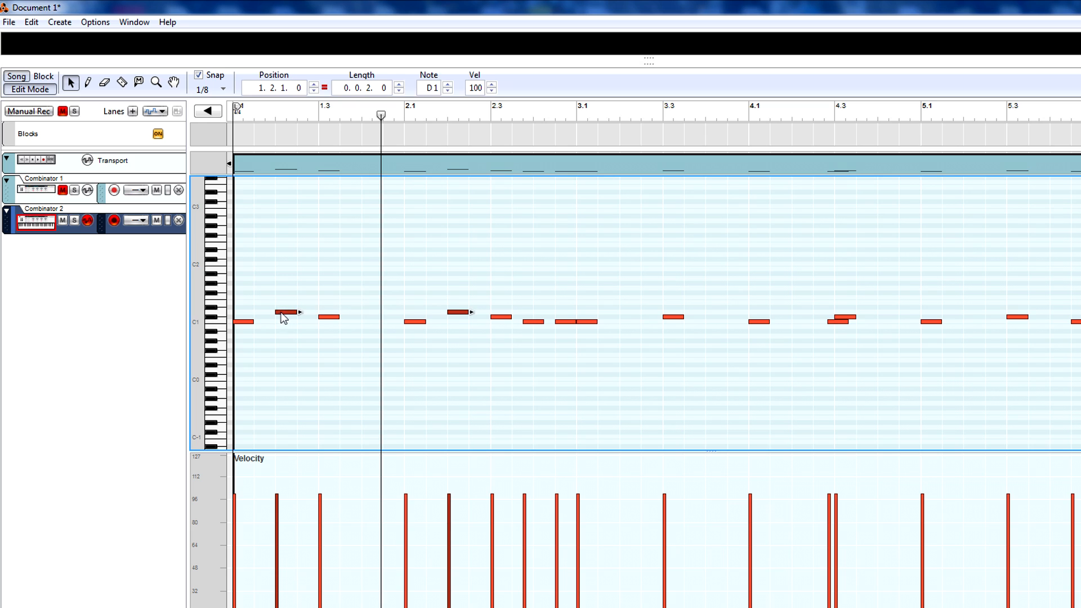
left_click(209, 89)
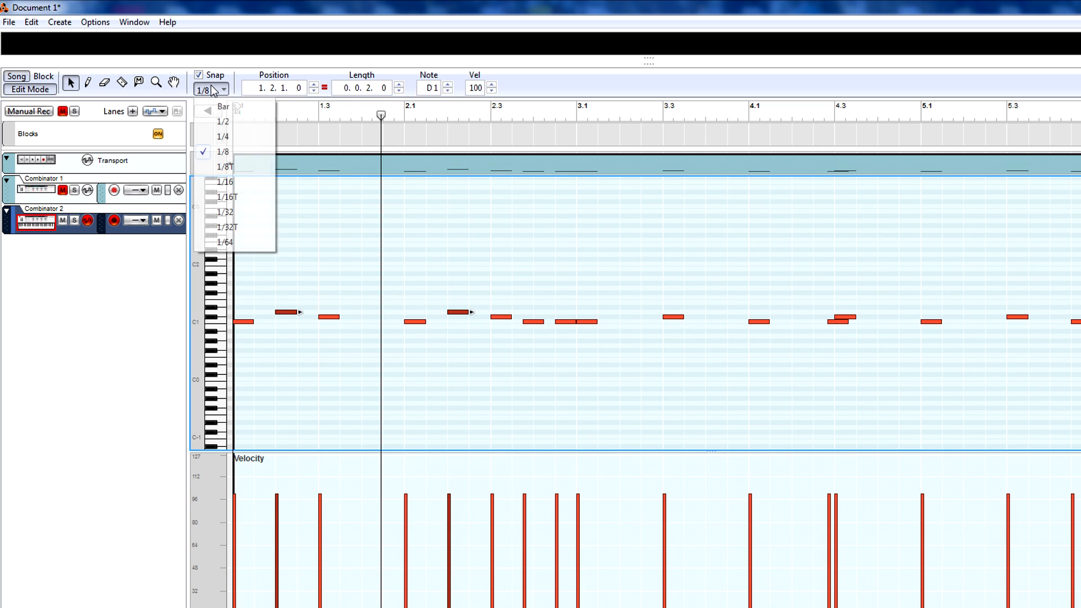
left_click(209, 181)
left_click(292, 313)
left_click_drag(292, 313, 296, 313)
left_click_drag(295, 117, 156, 124)
key("space")
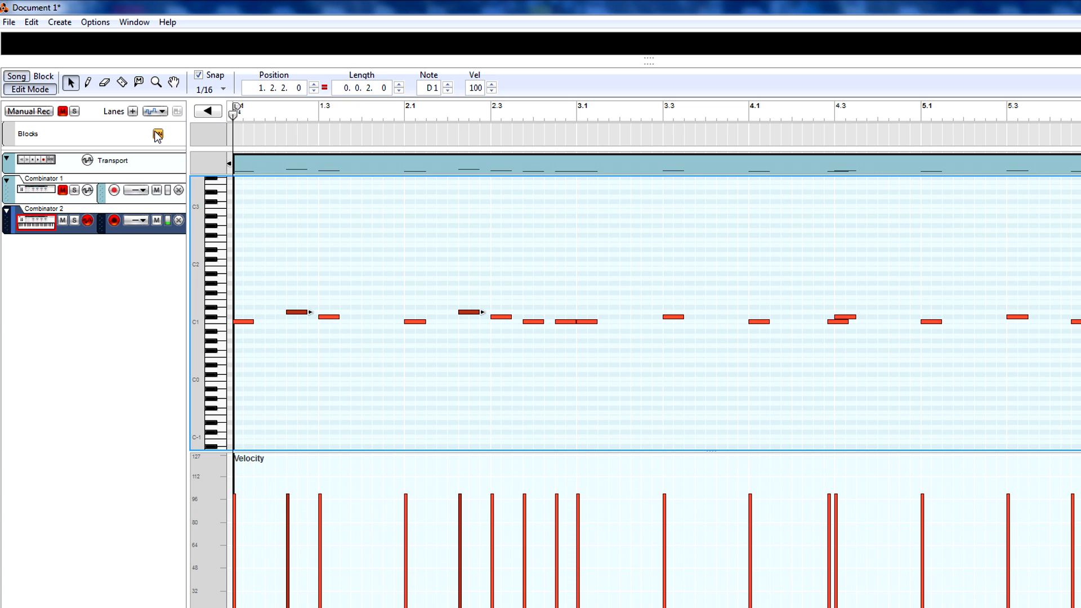
Step: Move both D1 notes another sixteenth later to 1.2.3 and 2.2.3 and play the pattern from the start
left_click(317, 113)
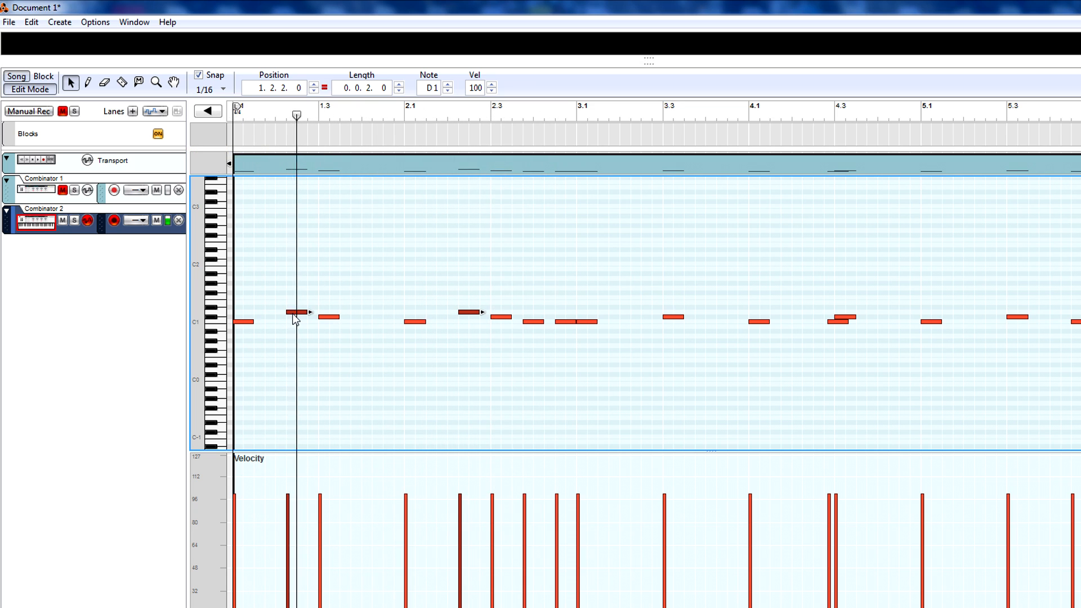
left_click_drag(289, 313, 299, 314)
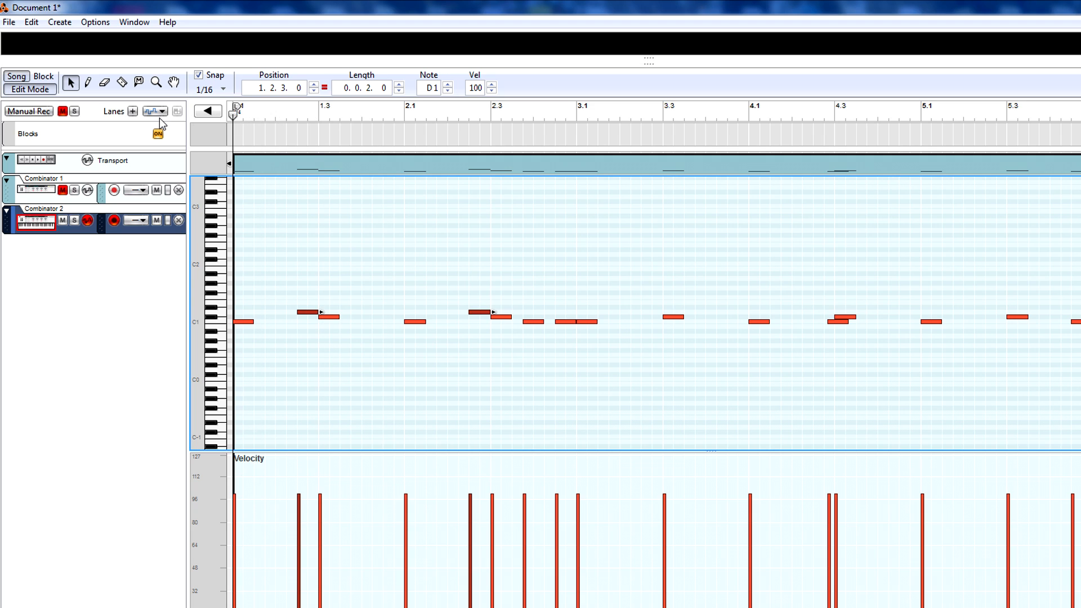
key("space")
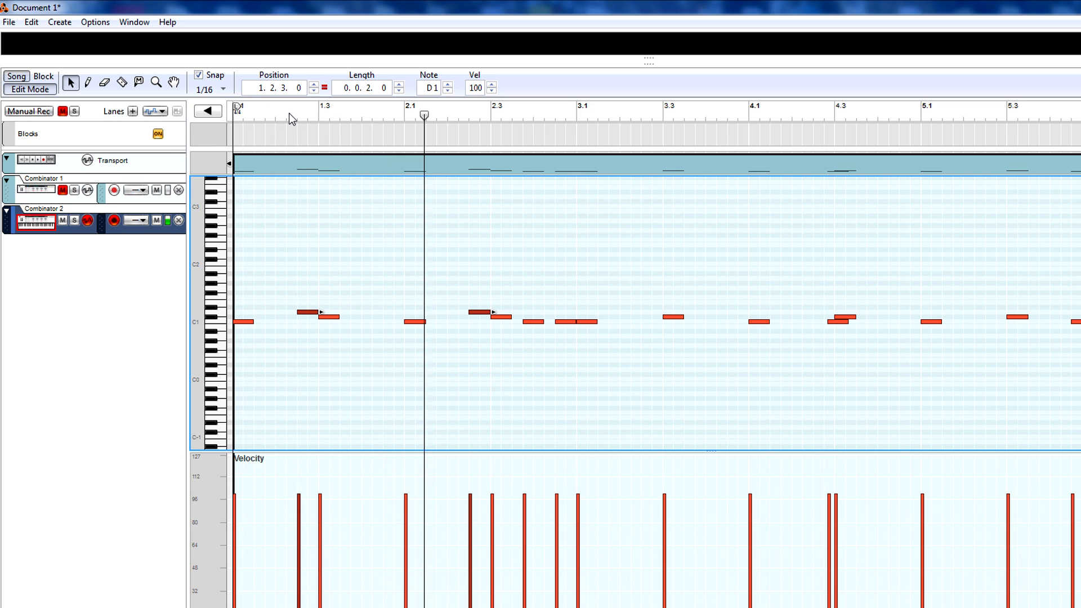
left_click_drag(289, 114, 177, 124)
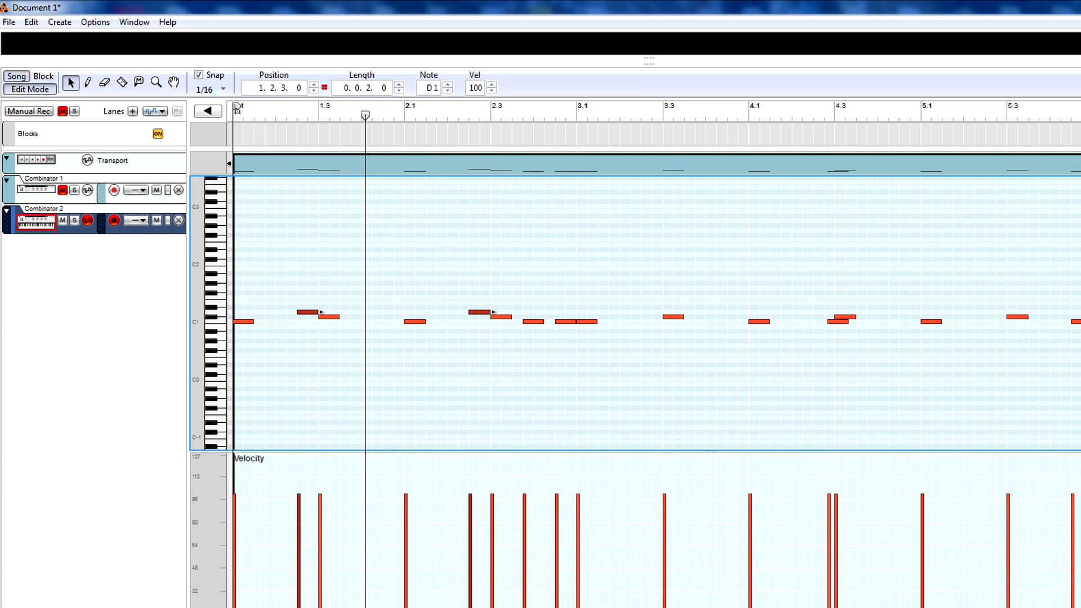
Step: Draw a sixteenth-long F#1 note at 1.1.1, repeat it every eighth up to 1.4.3, and play the result
key("w")
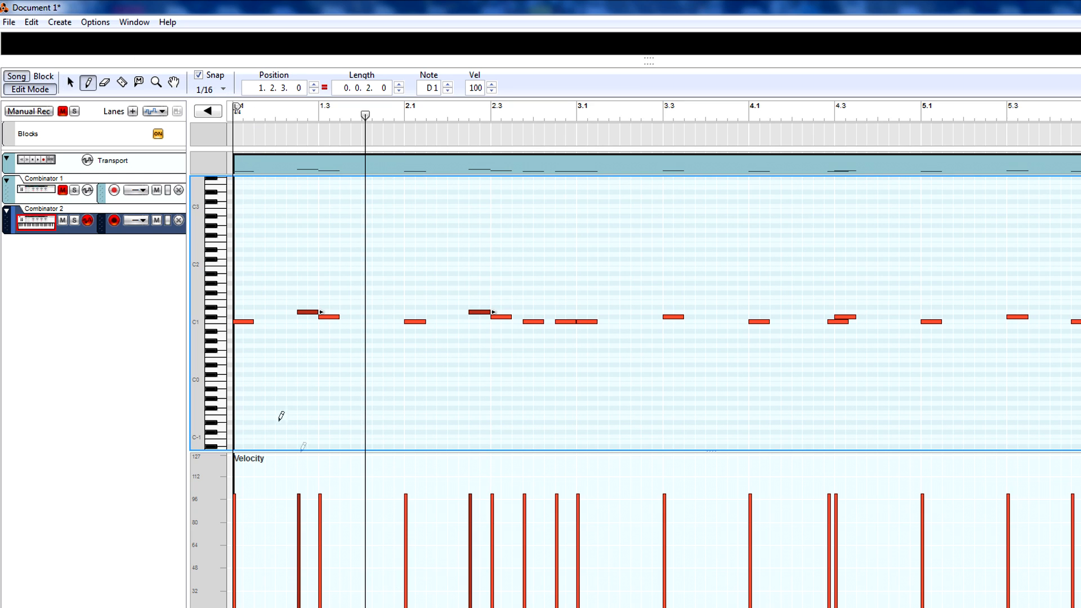
left_click(238, 294)
key("q")
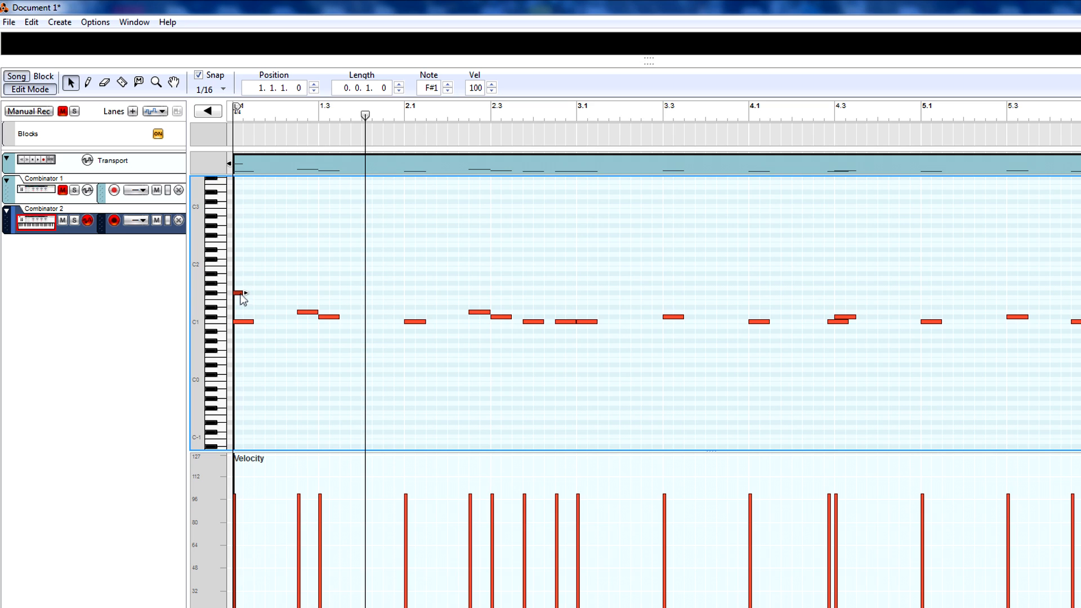
left_click_drag(242, 299, 388, 293)
key("KP_0")
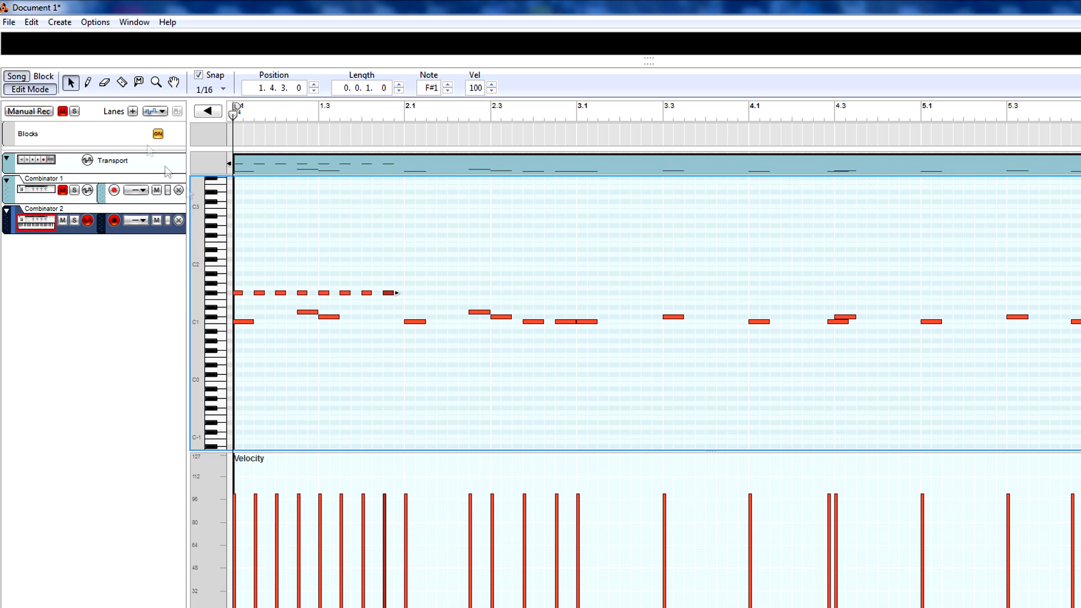
key("space")
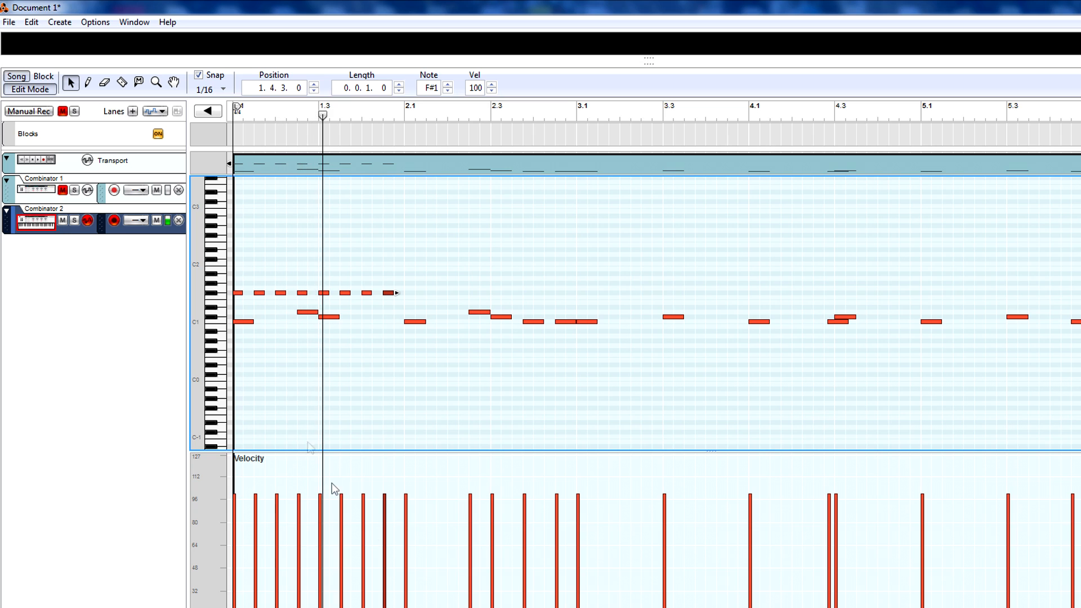
Step: Shift the F#1 notes after the first one eighth later and delete those at 1.2.3, 1.3.3 and 1.4.3, leaving one per beat
left_click_drag(442, 283, 285, 295)
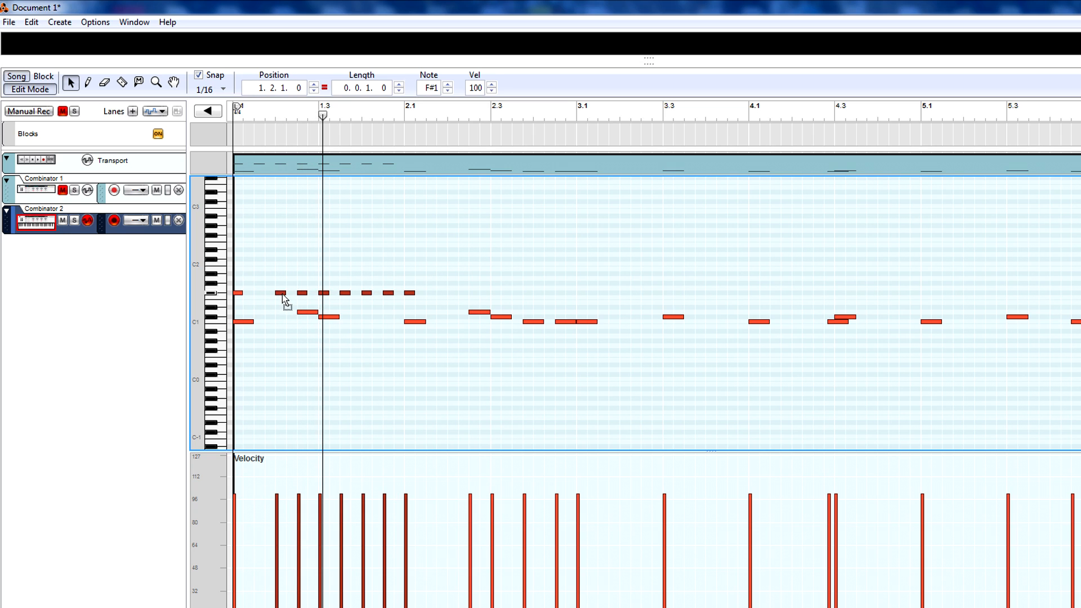
left_click_drag(301, 258, 305, 297)
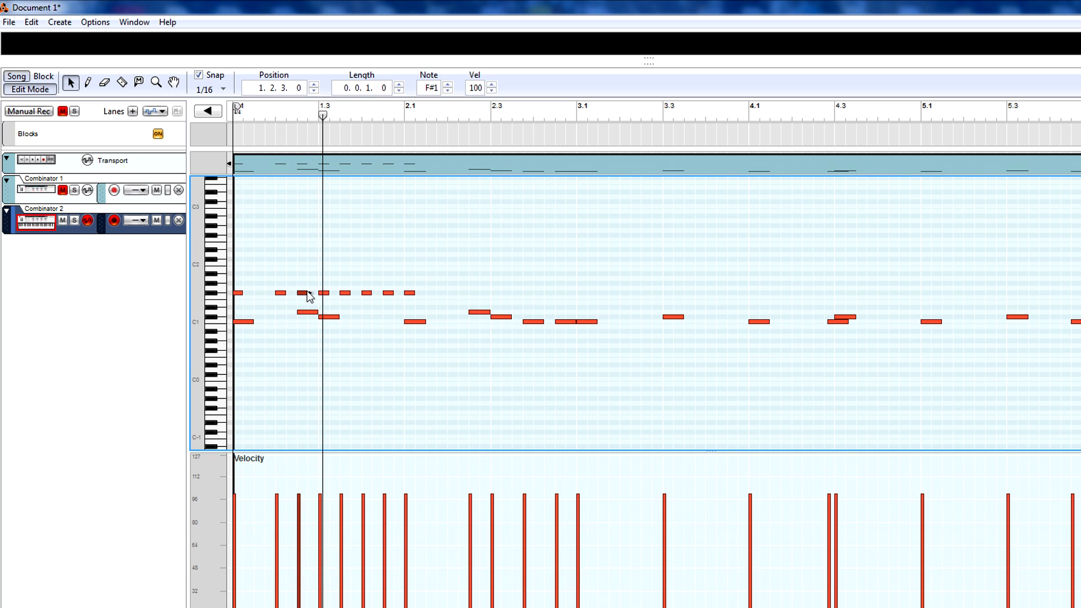
key("Delete")
left_click(344, 293)
key("Delete")
left_click(385, 293)
key("Delete")
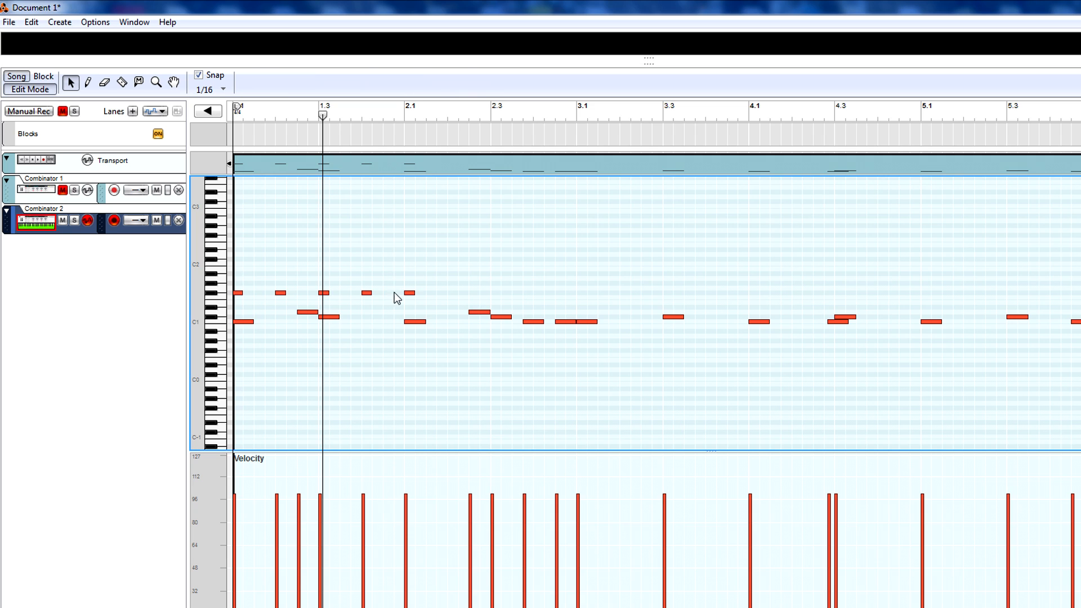
key("space")
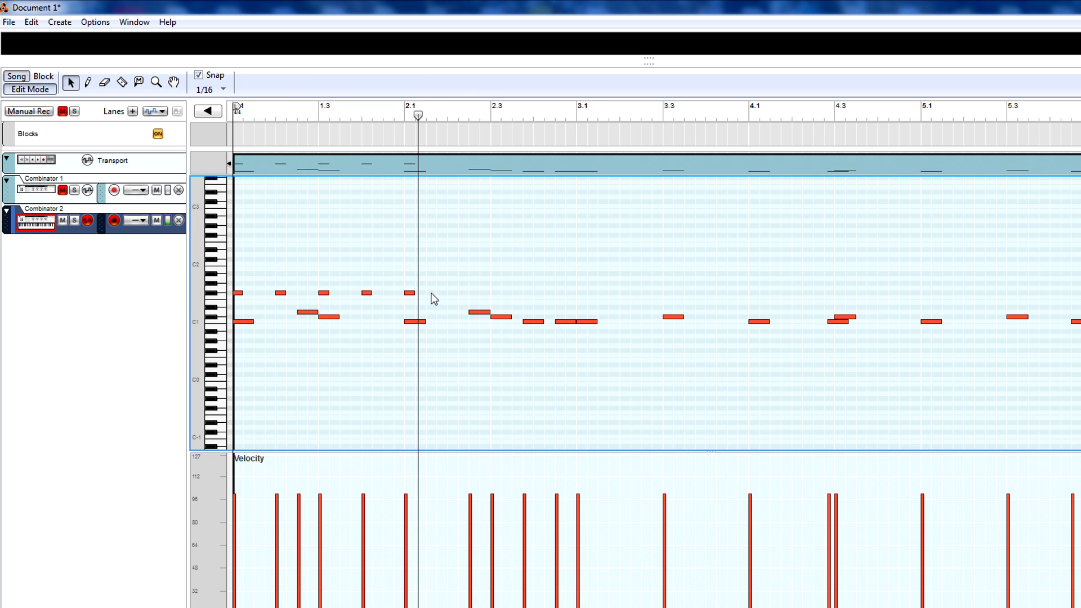
Step: Copy an F#1 note to 2.2.1 and return the song position to the start
mouse_move(439, 291)
left_mouse_down()
mouse_move(401, 295)
mouse_move(447, 295)
left_mouse_up()
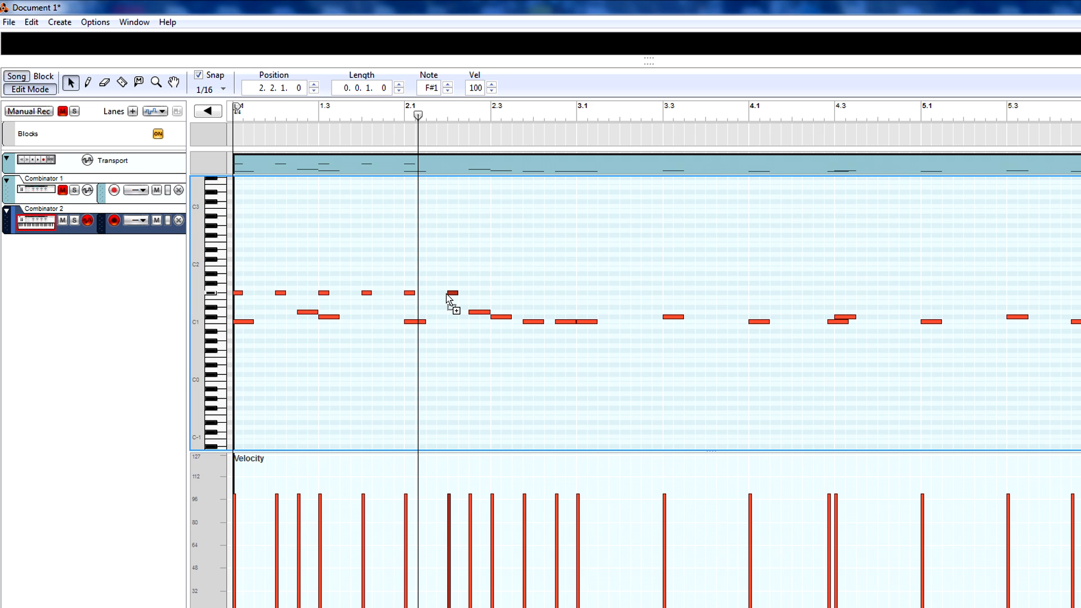
left_click_drag(268, 234, 288, 304)
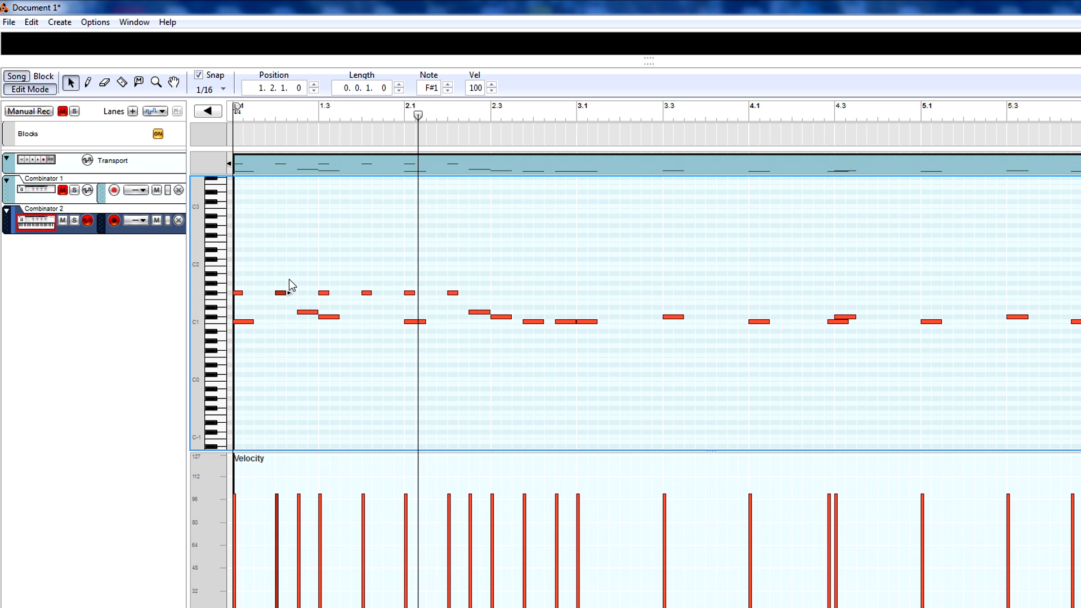
left_click_drag(282, 108, 198, 139)
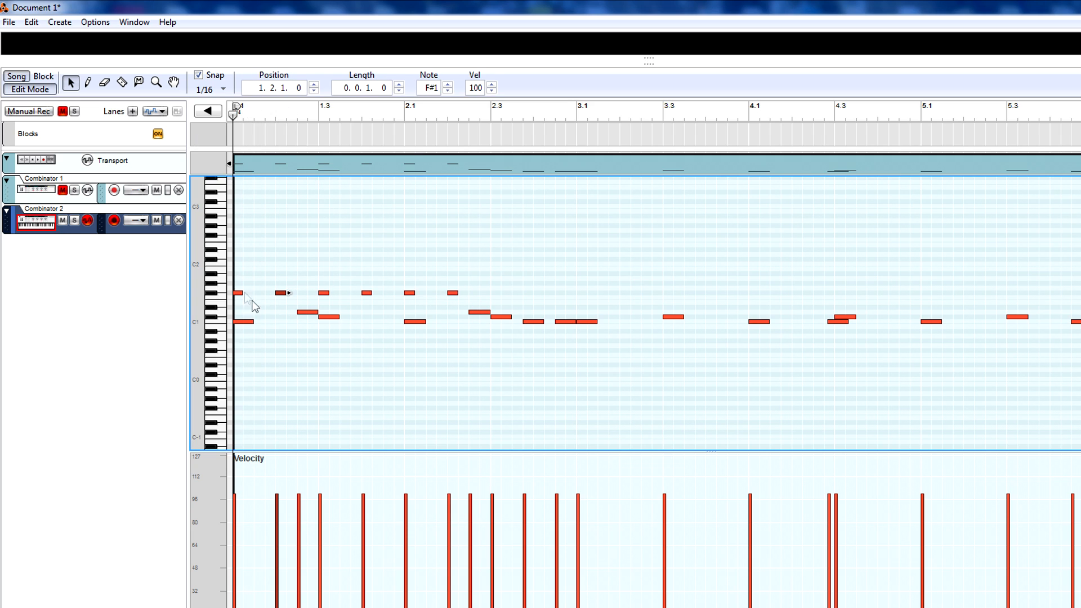
Step: Set the velocity of the F#1 notes at 1.2.1, 1.4.1 and 2.2.1 to 45 and play the pattern
left_click_drag(365, 278, 366, 288)
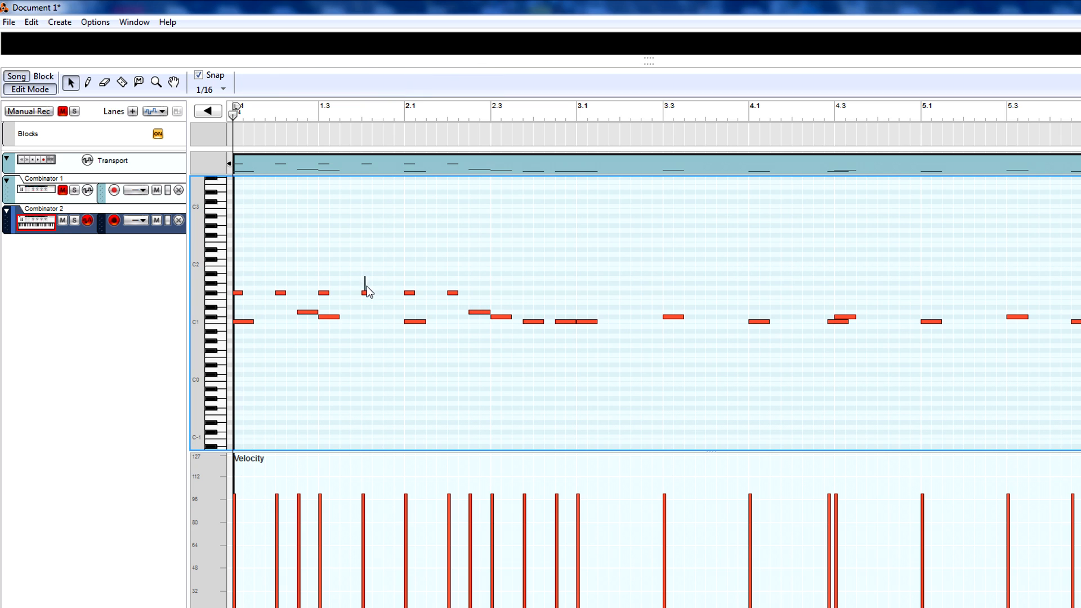
left_click_drag(285, 272, 278, 297)
left_click_drag(373, 296, 390, 293)
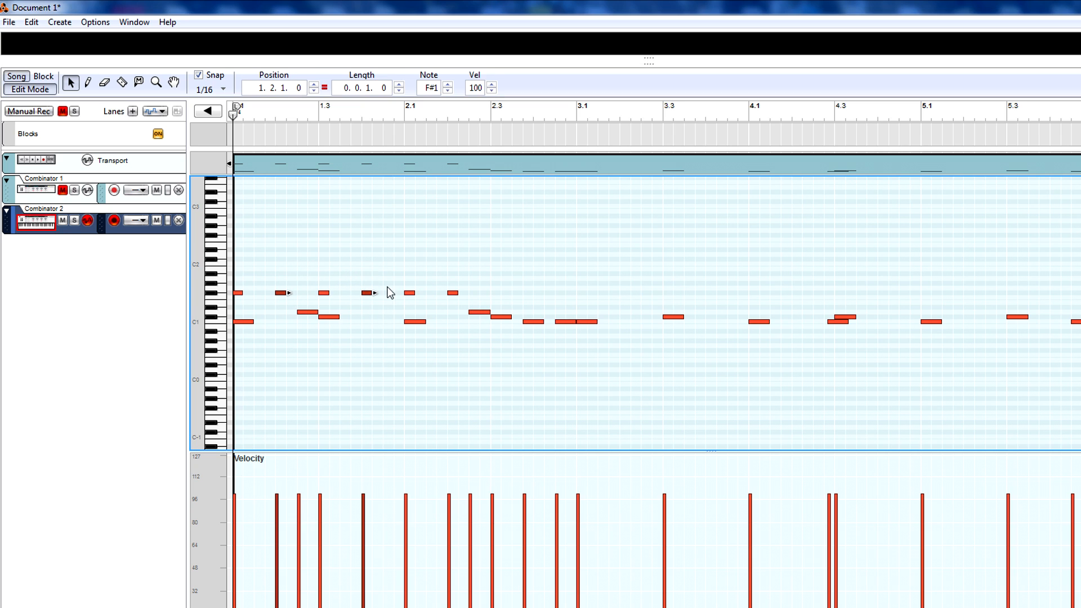
left_click_drag(444, 271, 454, 302)
left_click(475, 88)
type("75")
key("Return")
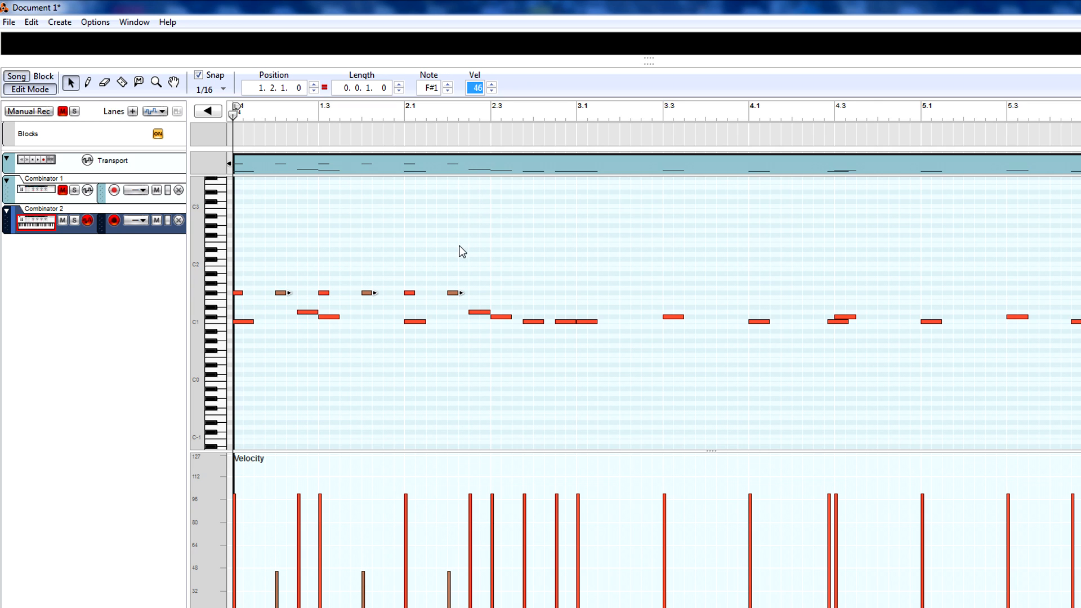
key("Down")
key("Return")
key("space")
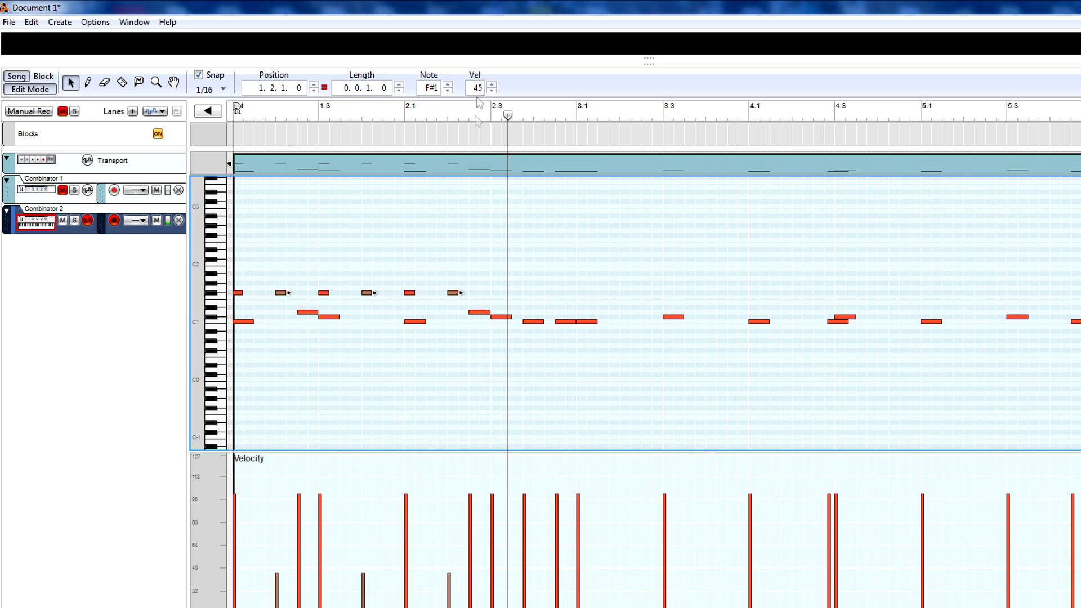
Step: Lower the velocities of all six F#1 notes together until the first is 85, and play from the start
left_click_drag(493, 300, 232, 280)
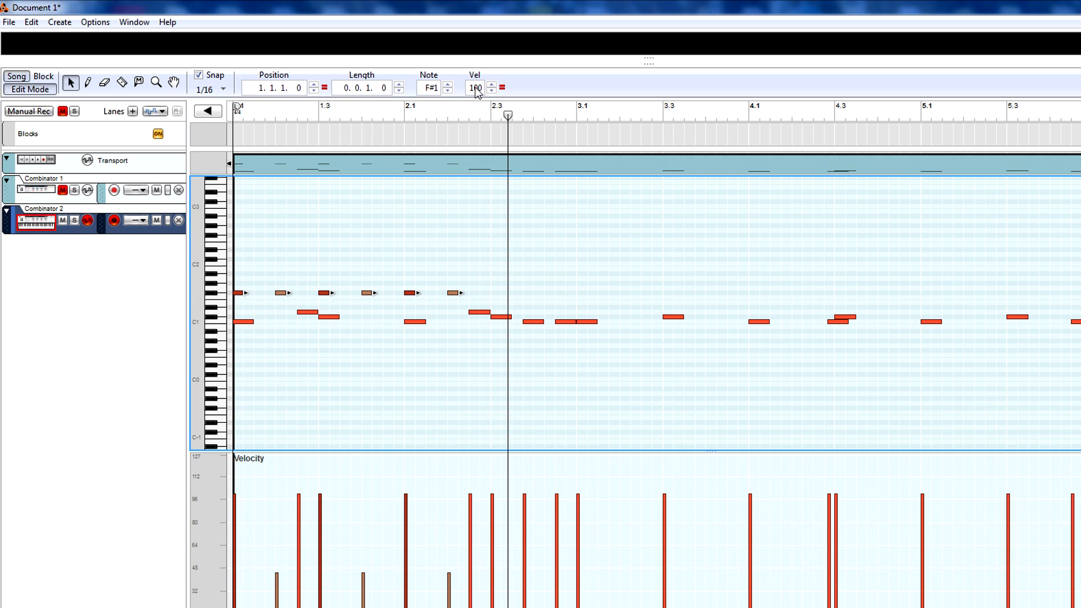
left_click_drag(475, 90, 460, 143)
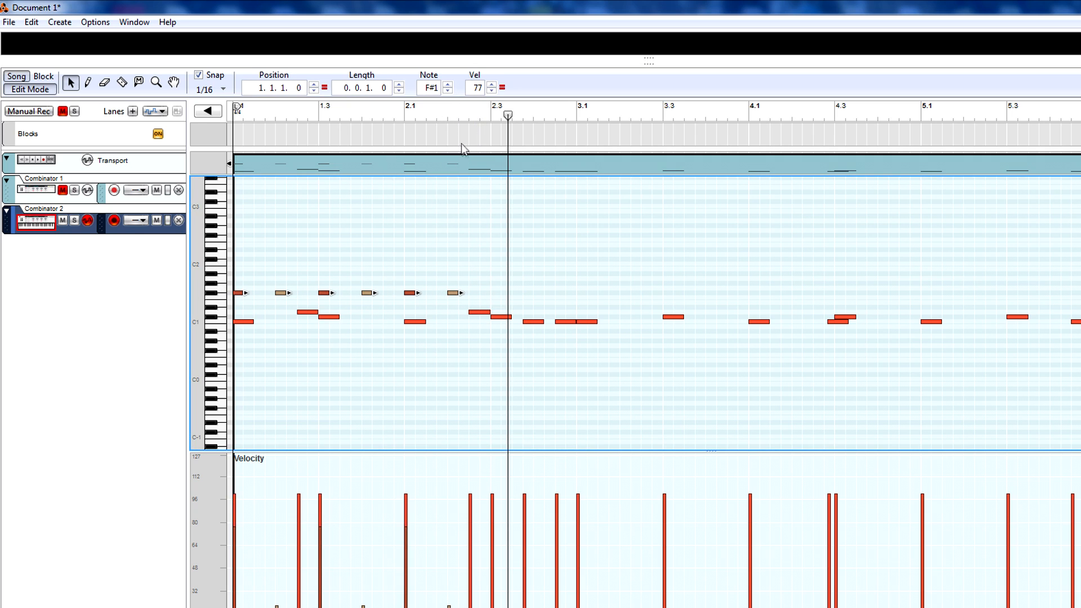
left_click(480, 90)
left_click_drag(478, 72, 478, 70)
left_click_drag(446, 110, 190, 122)
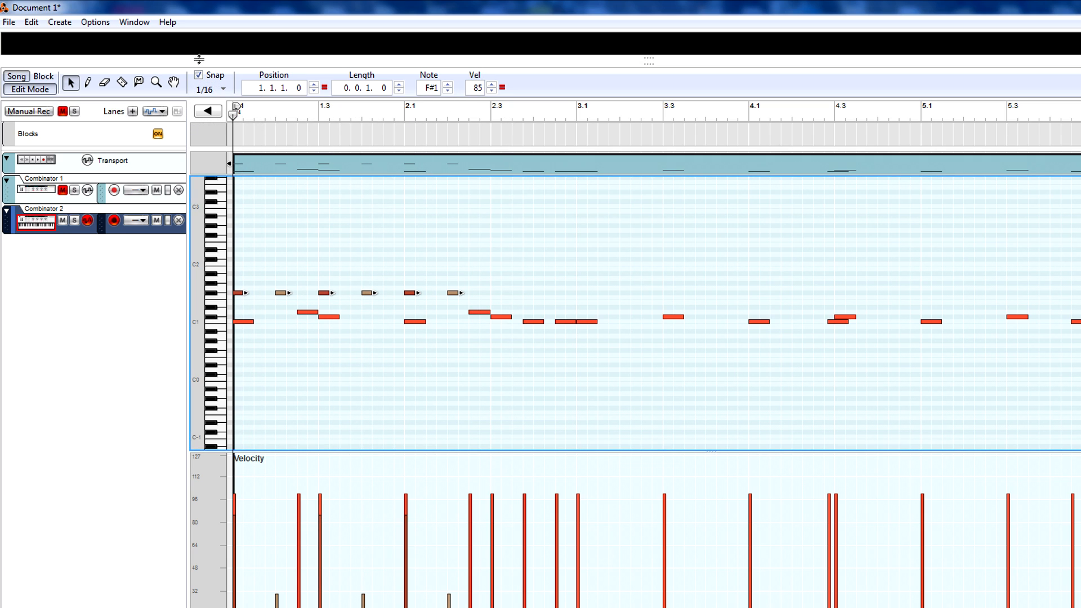
key("space")
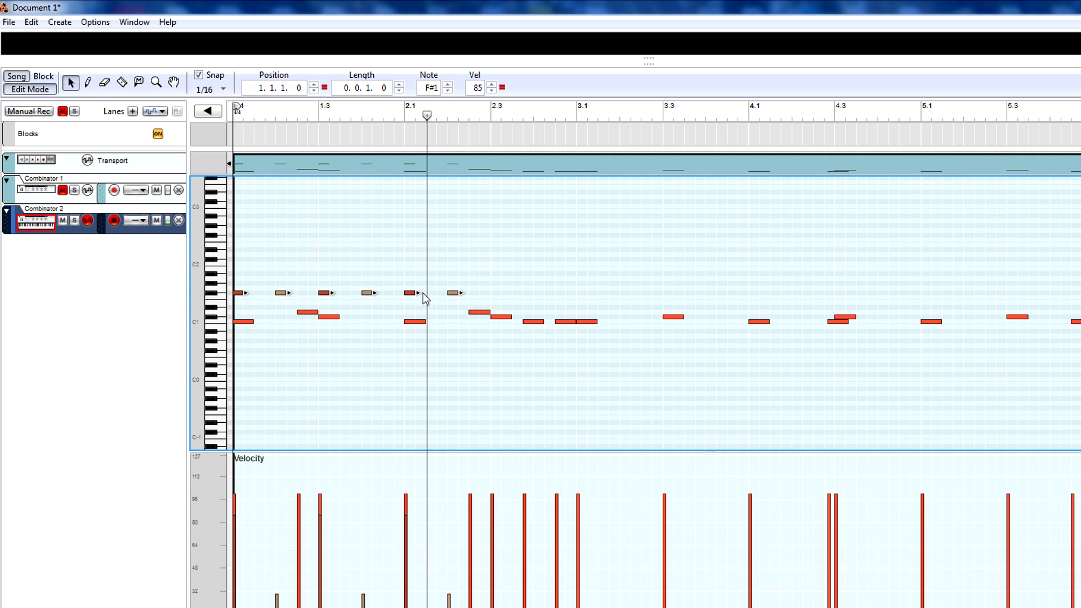
Step: Set the velocity of the F#1 notes at 1.1.1, 1.3.1 and 2.1.1 to 69 and play the pattern
left_click_drag(409, 257, 410, 292)
left_click_drag(318, 253, 326, 294)
left_click_drag(244, 284, 246, 304)
double_click(480, 89)
type("69")
key("Return")
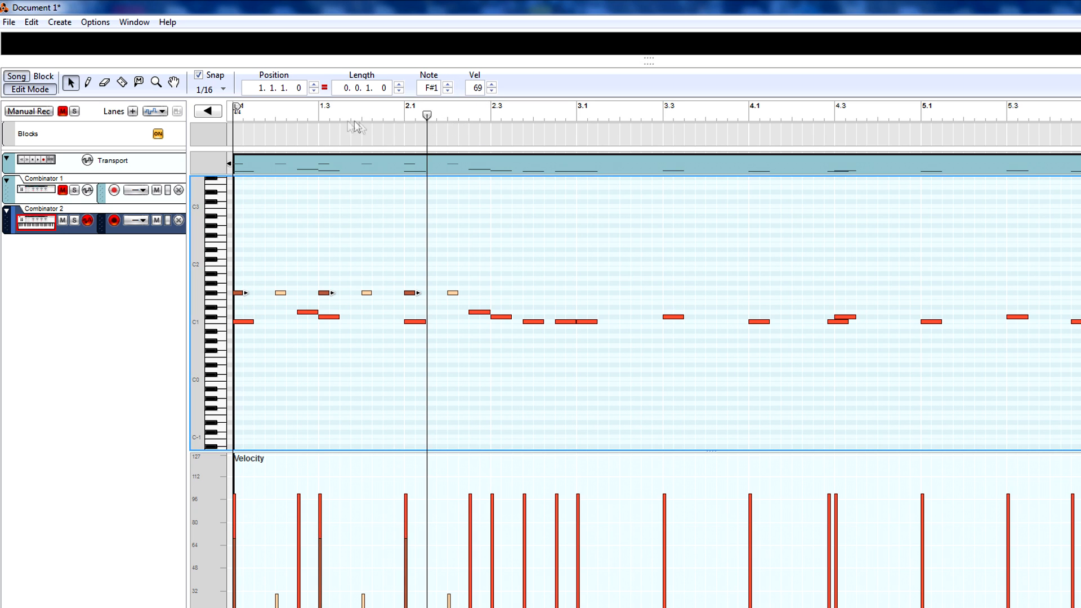
key("shift+Return")
key("space")
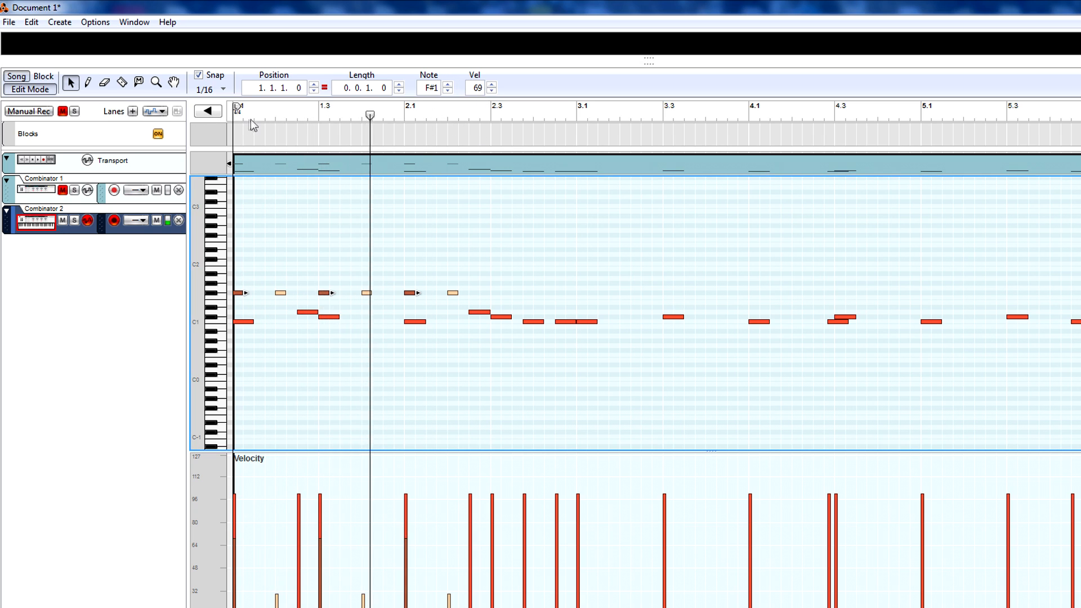
Step: Adjust all six F#1 velocities together so the first is 68, return to the song start, and show the rack
left_click_drag(306, 114, 164, 134)
left_click_drag(502, 294, 234, 284)
double_click(477, 88)
key("Return")
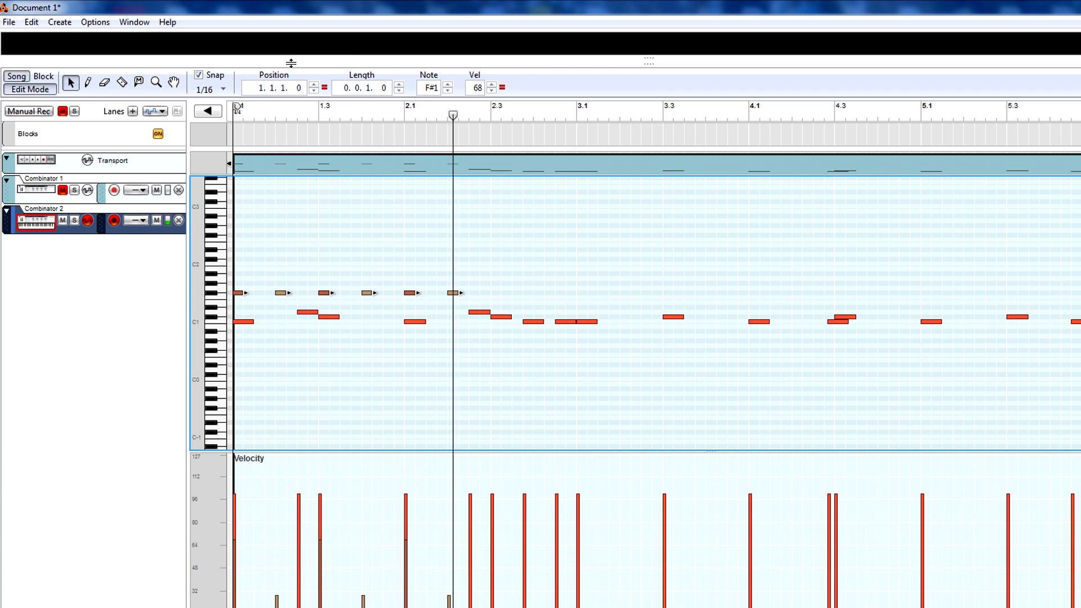
left_click(321, 116)
left_click_drag(322, 117, 237, 117)
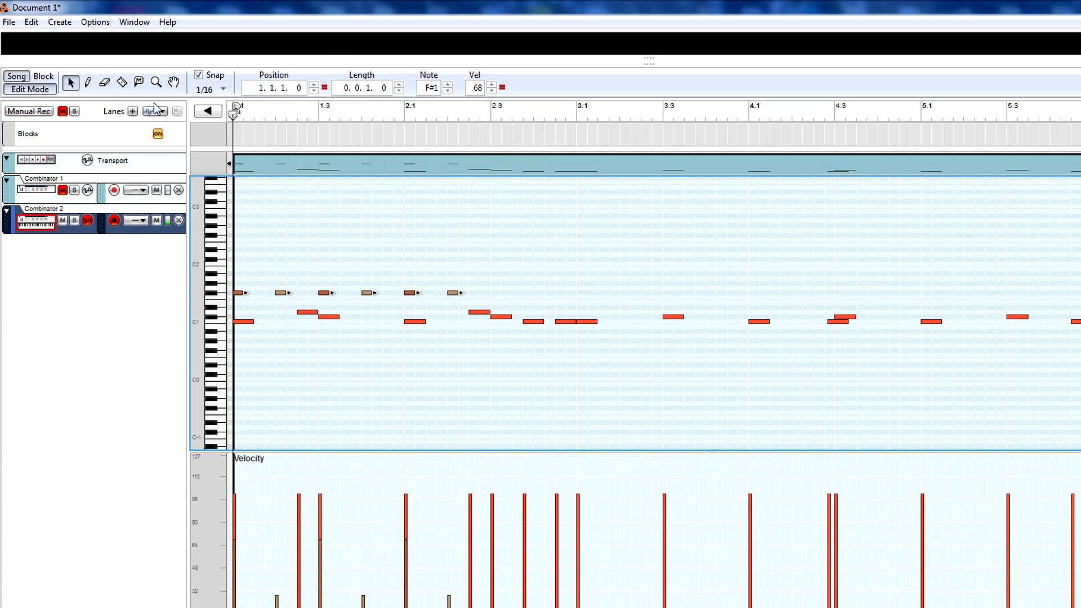
key("F6")
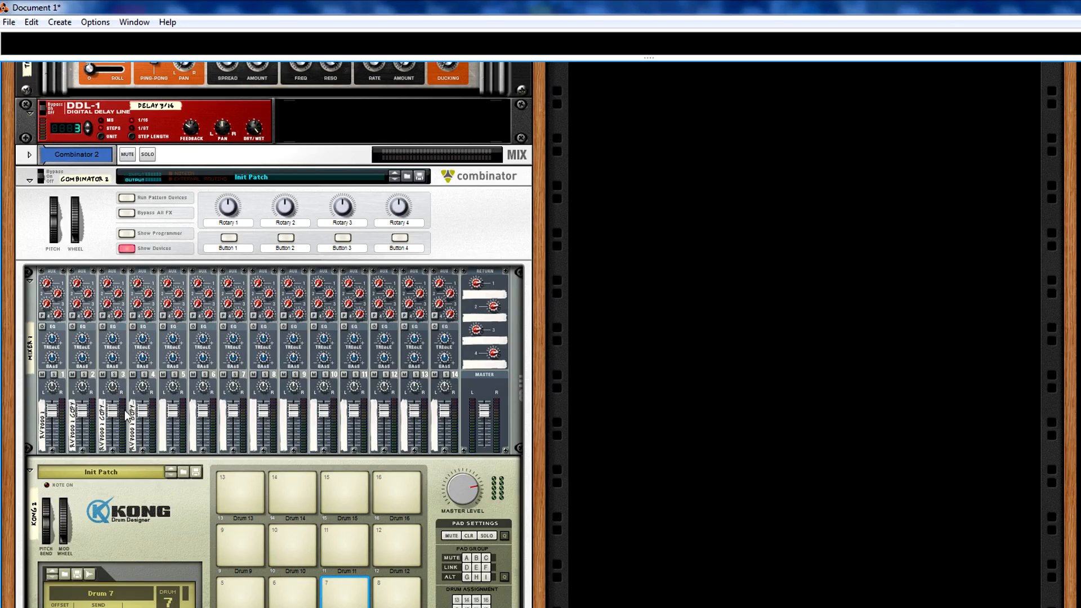
Step: Play the pattern and lower the level of mixer channel 3 to 94
key("space")
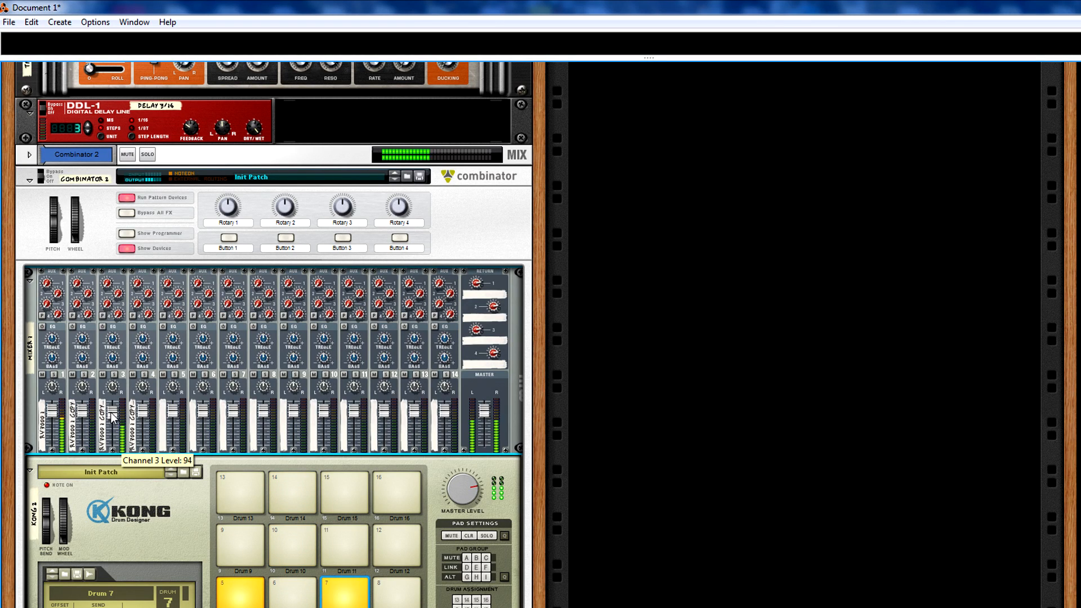
key("space")
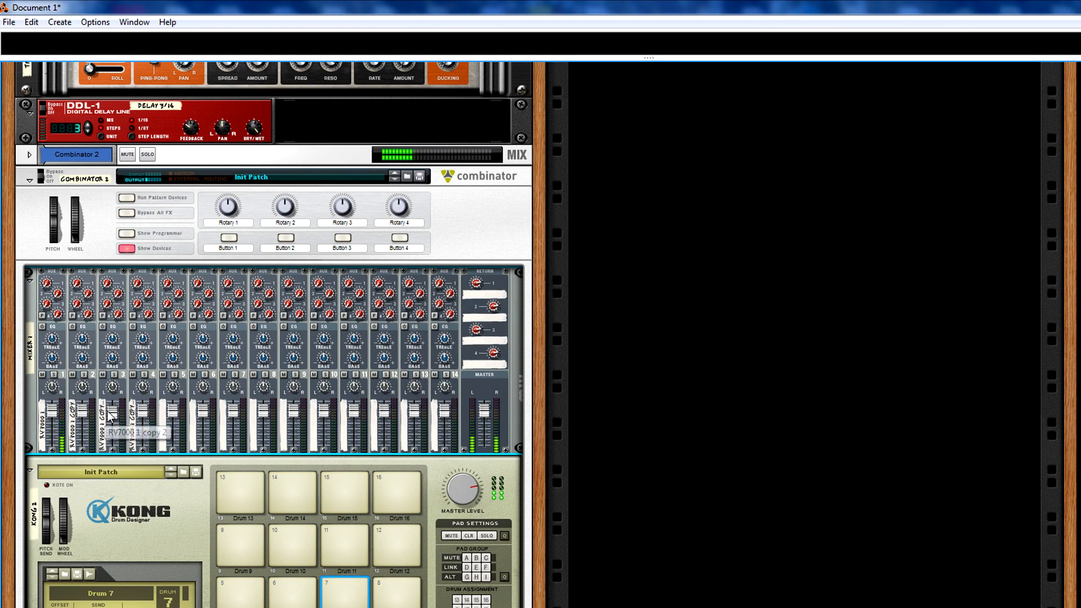
Step: Extend the F#1 pattern through 3.4.1 with copies of the existing notes, and return to the song start
key("F7")
left_click_drag(383, 116, 219, 143)
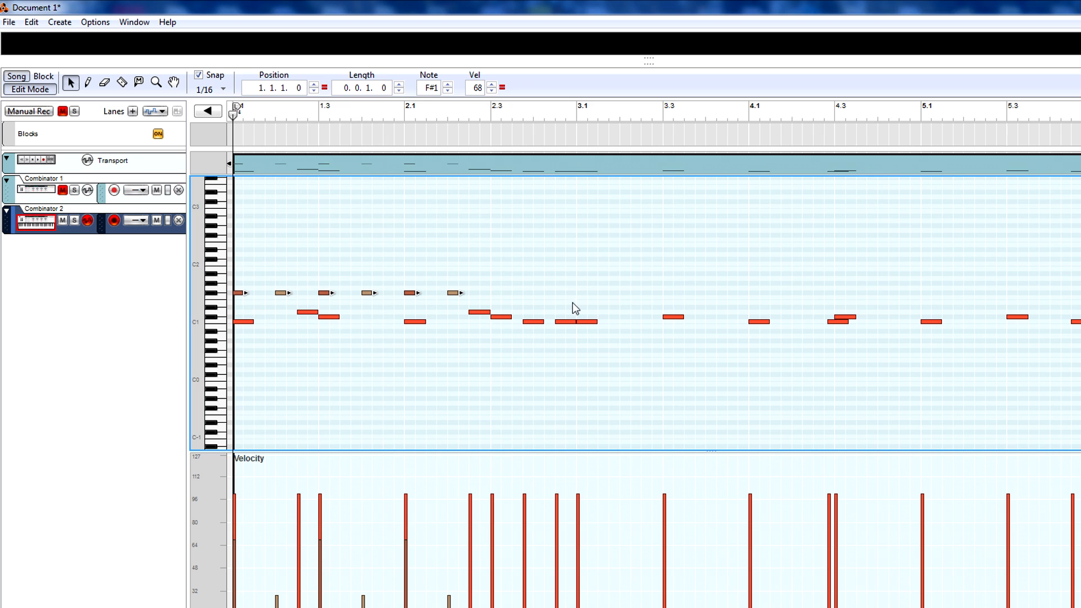
left_click_drag(502, 311, 584, 299)
key("Delete")
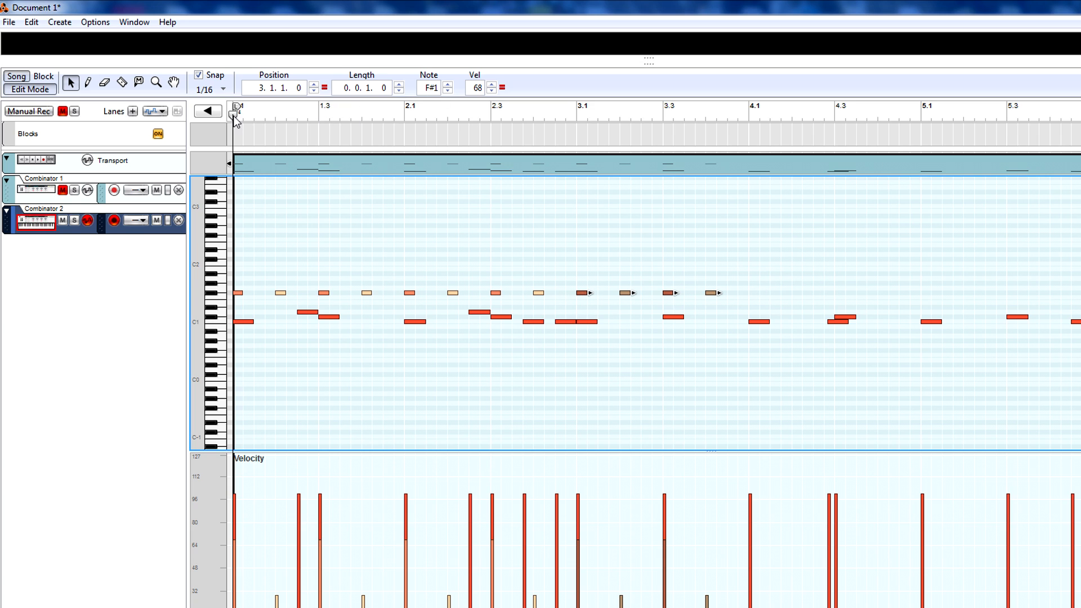
Step: Show the rack again and add a Pulveriser Demolition as the first send effect of Mixer 1
key("F6")
scroll(227, 204, "down", 5)
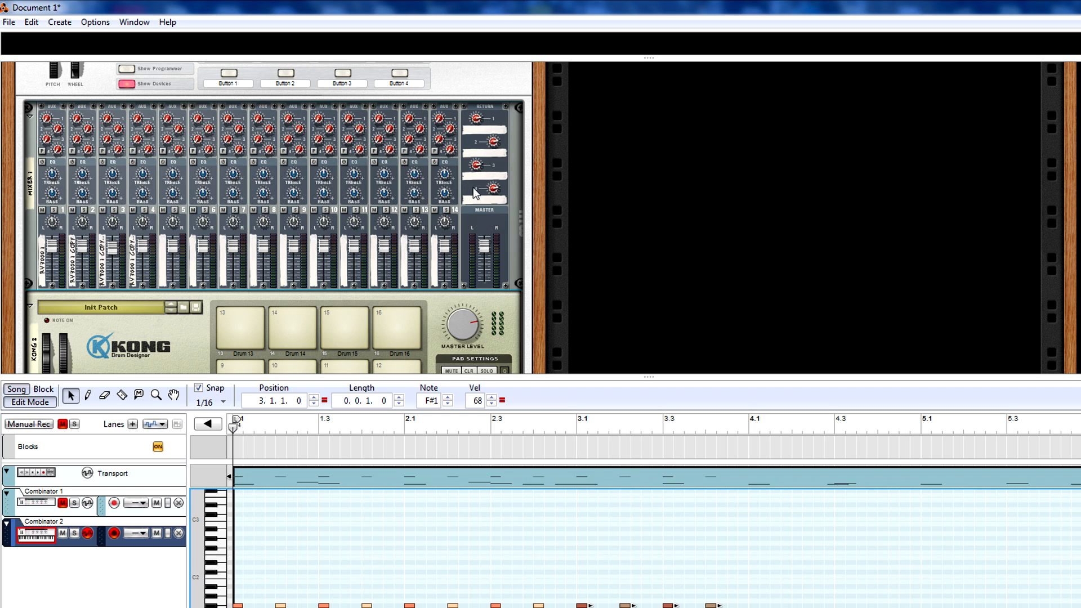
left_click(504, 181)
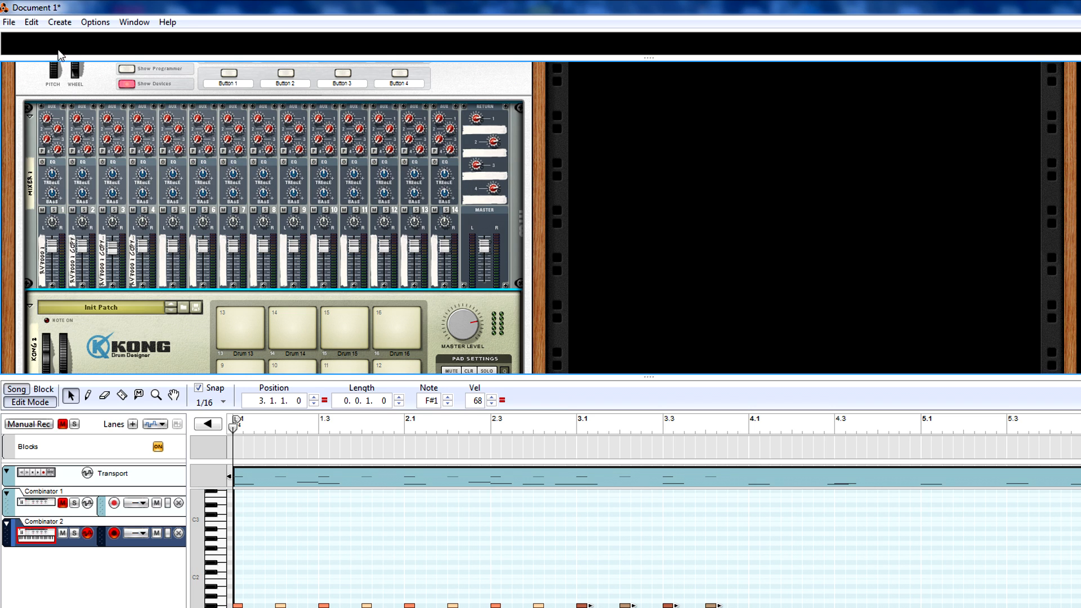
left_click(66, 22)
mouse_move(132, 114)
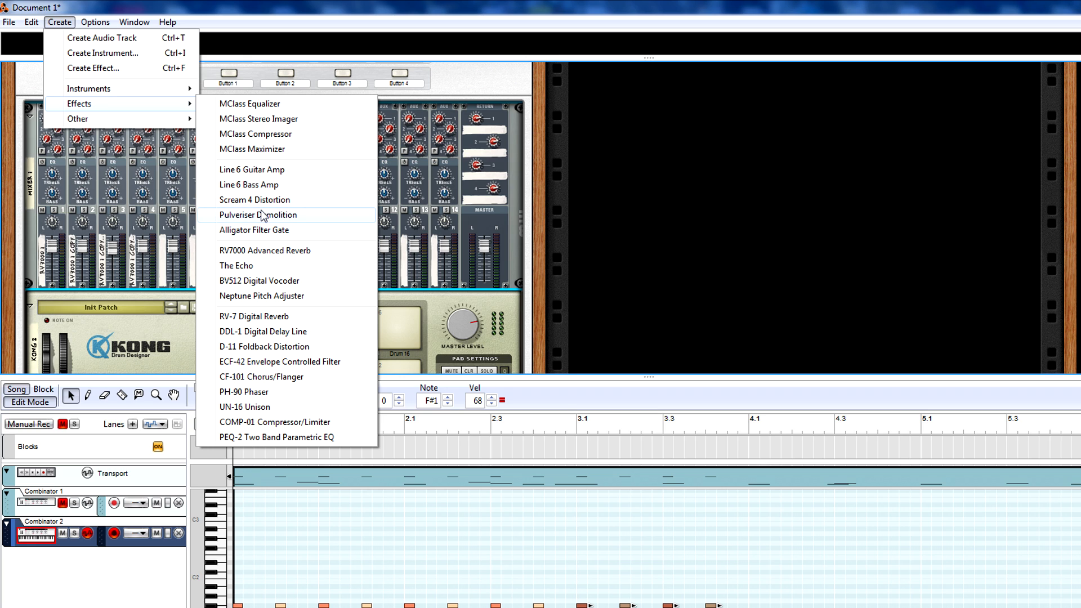
left_click(260, 215)
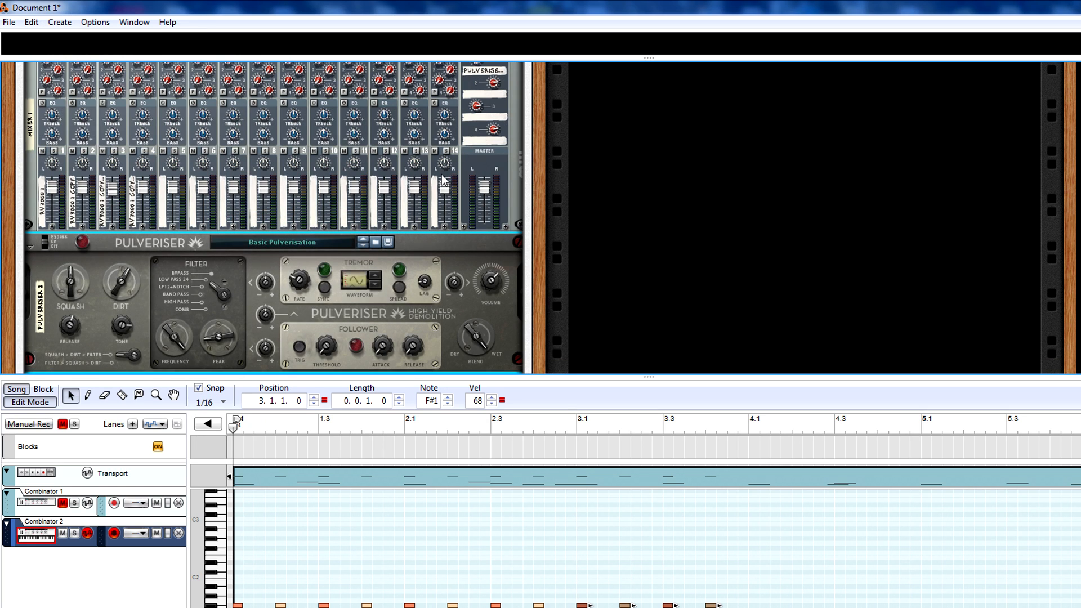
Step: Feed mixer channel 1 into the Pulveriser with its Aux 1 send, fine-tune the amount during playback, and return to the song start
scroll(75, 149, "up", 2)
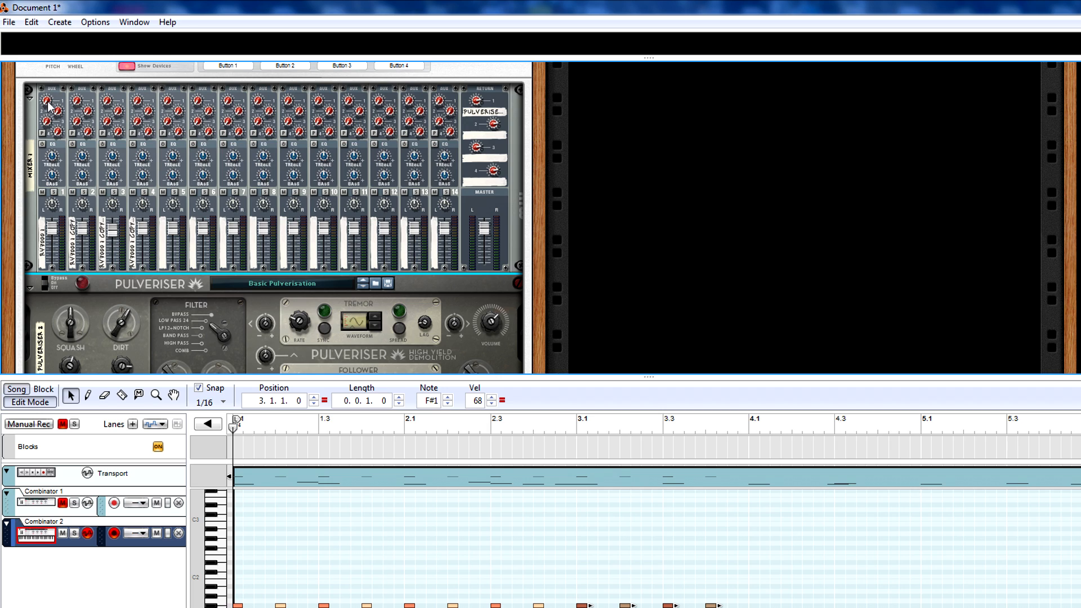
left_click_drag(49, 106, 48, 76)
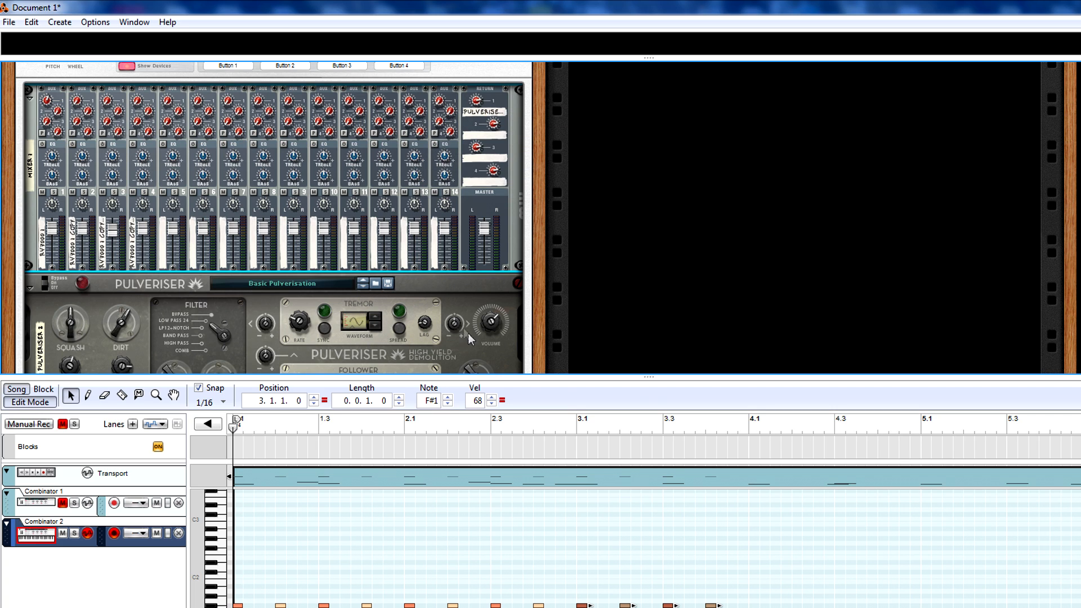
scroll(469, 326, "down", 3)
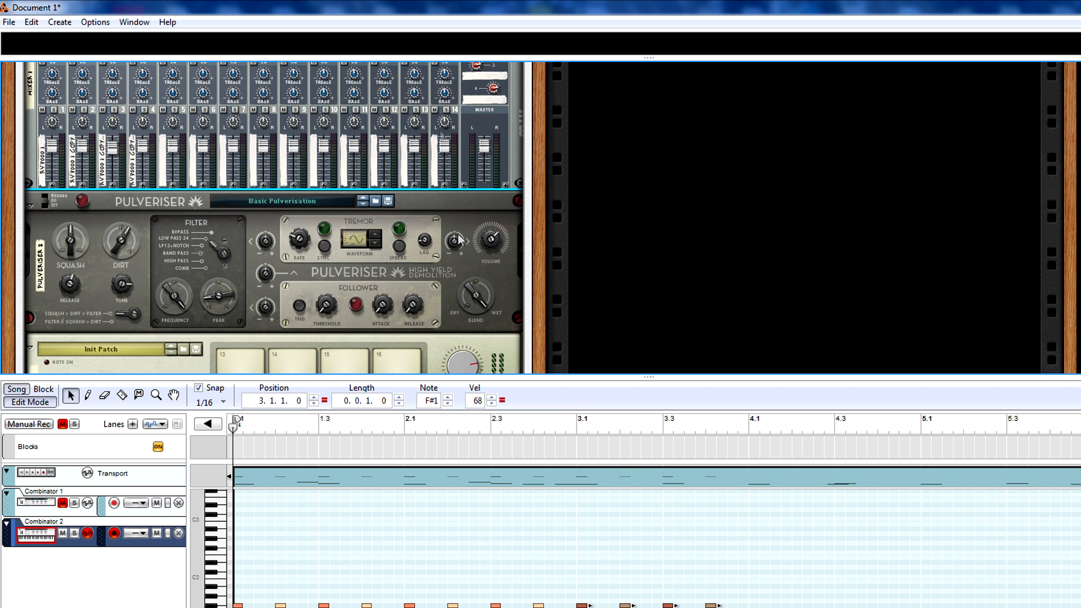
scroll(394, 237, "up", 5)
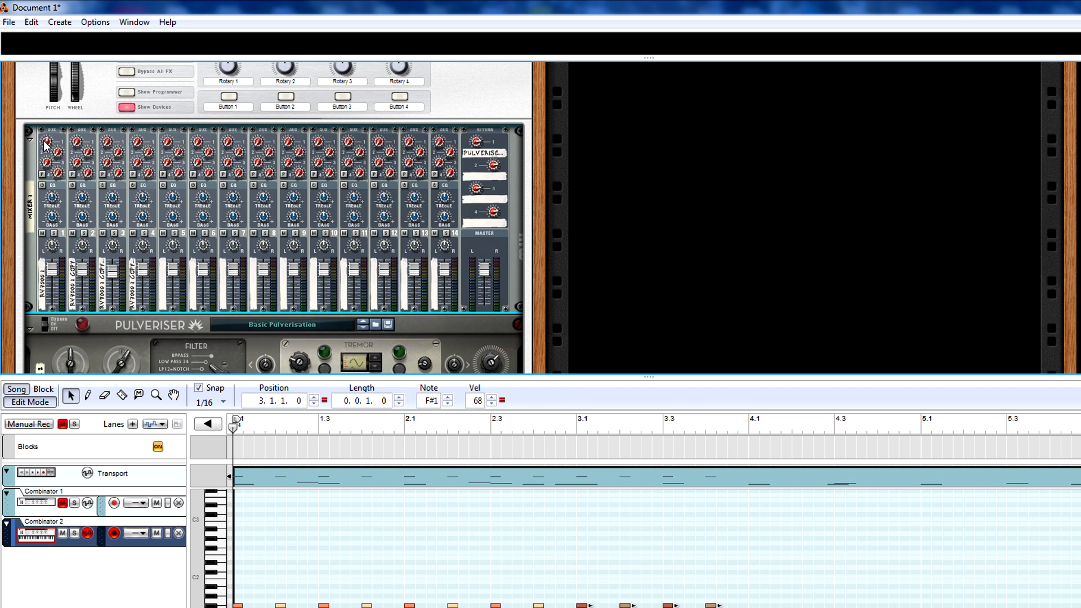
left_click_drag(45, 142, 44, 133)
key("space")
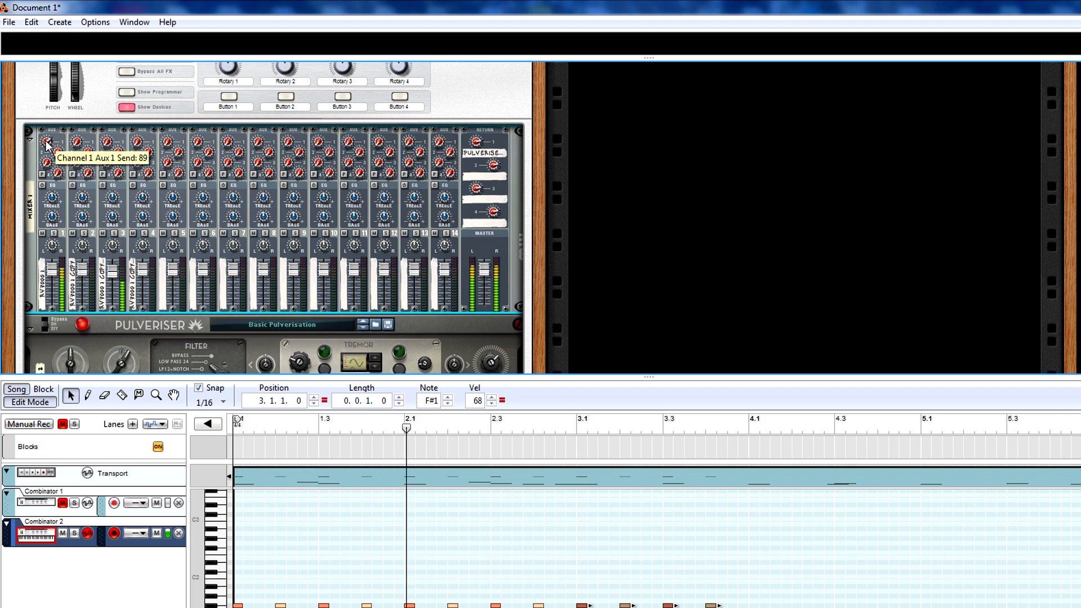
left_click_drag(47, 145, 50, 159)
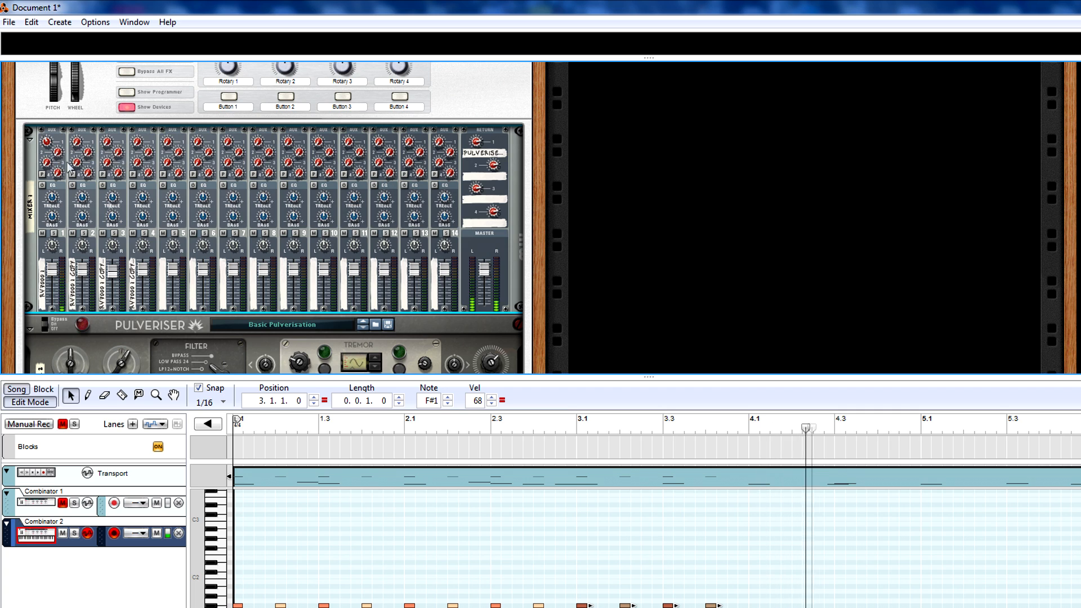
key("space")
left_click(232, 429)
Step: Play the pattern and check the Pulveriser's contribution with its bypass switch, leaving it on, and return to the song start
scroll(124, 232, "down", 3)
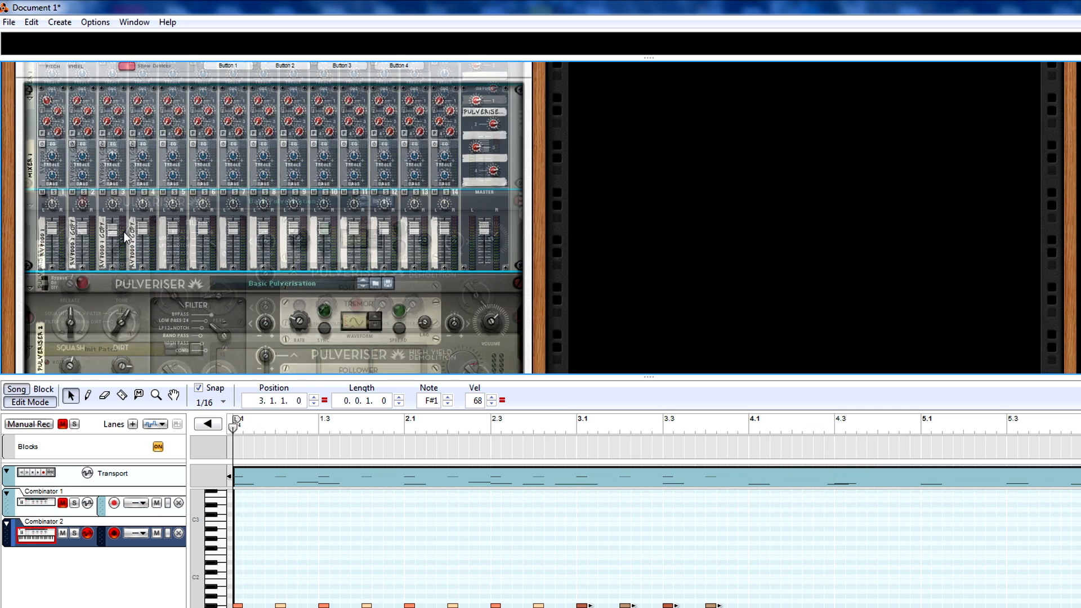
scroll(58, 216, "up", 1)
key("space")
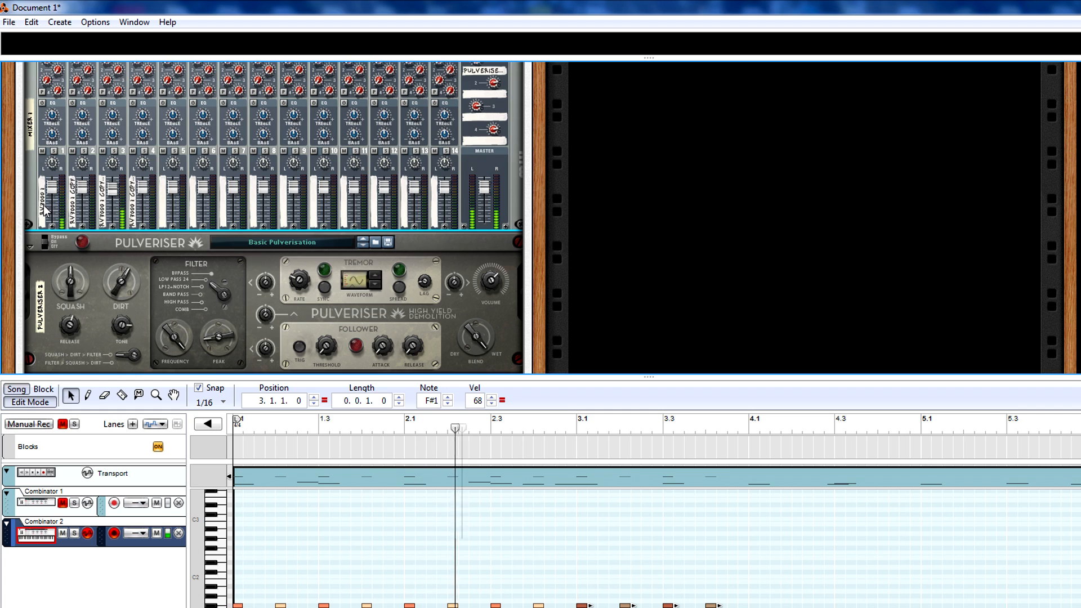
left_click(46, 239)
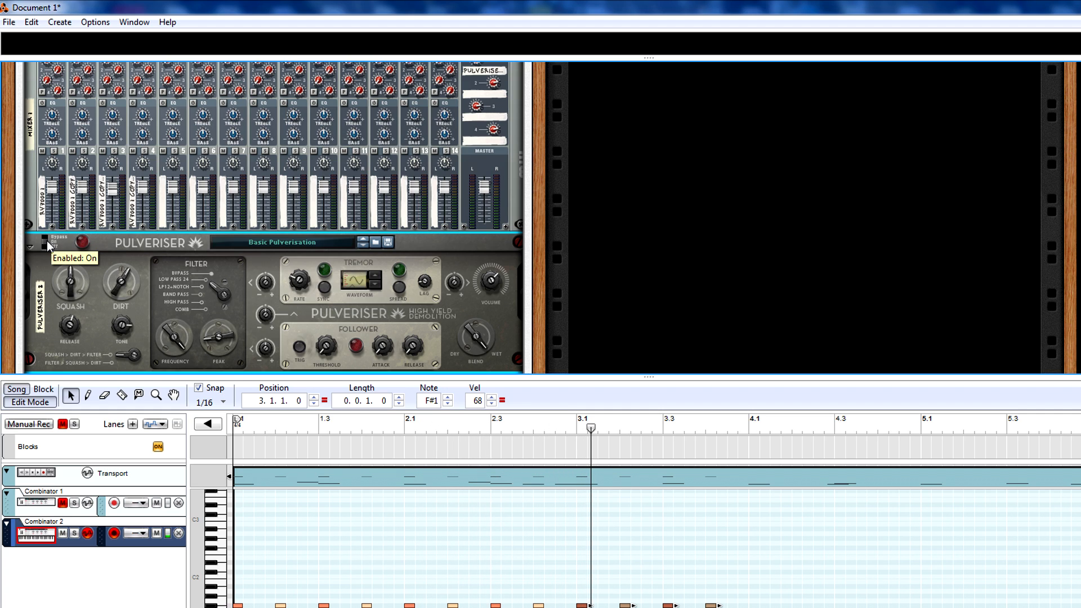
left_click(246, 423)
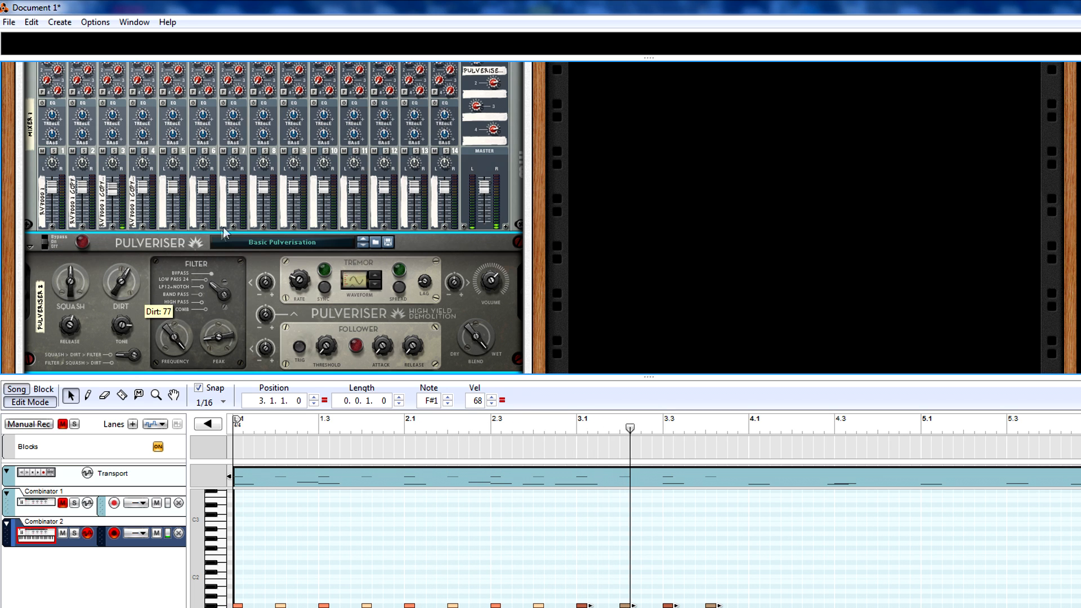
Step: Add an MClass Equalizer as the second send effect of Mixer 1
scroll(223, 252, "up", 4)
scroll(275, 186, "down", 3)
scroll(265, 173, "up", 1)
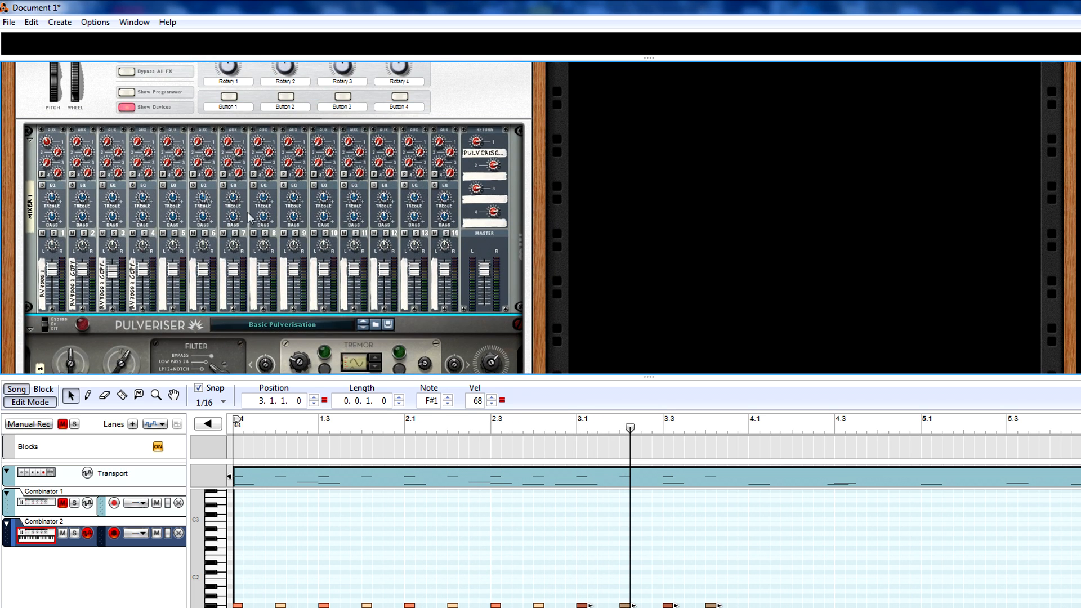
left_click(60, 22)
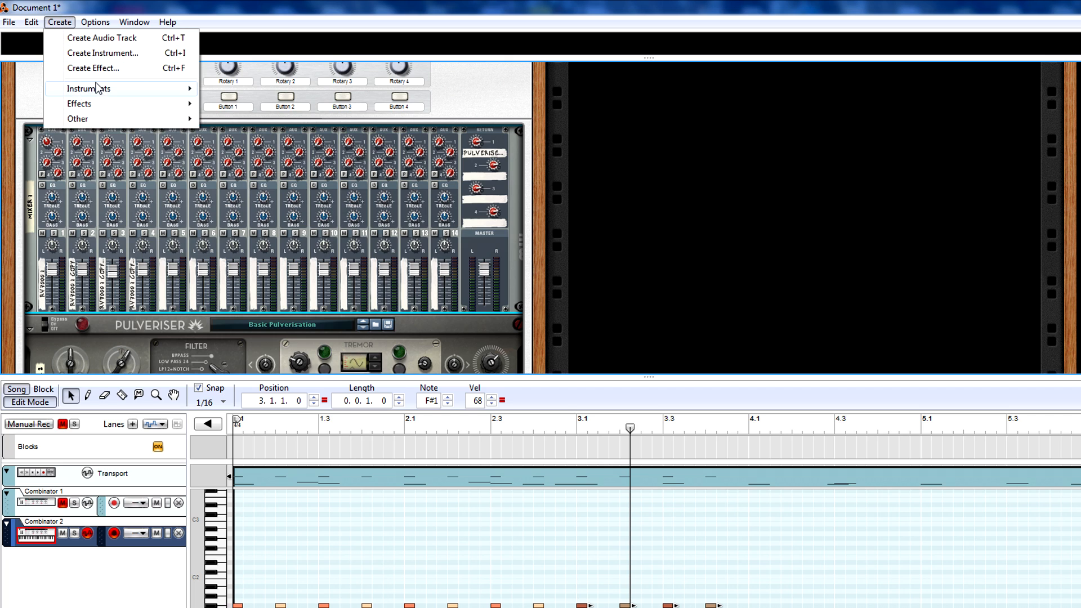
mouse_move(99, 106)
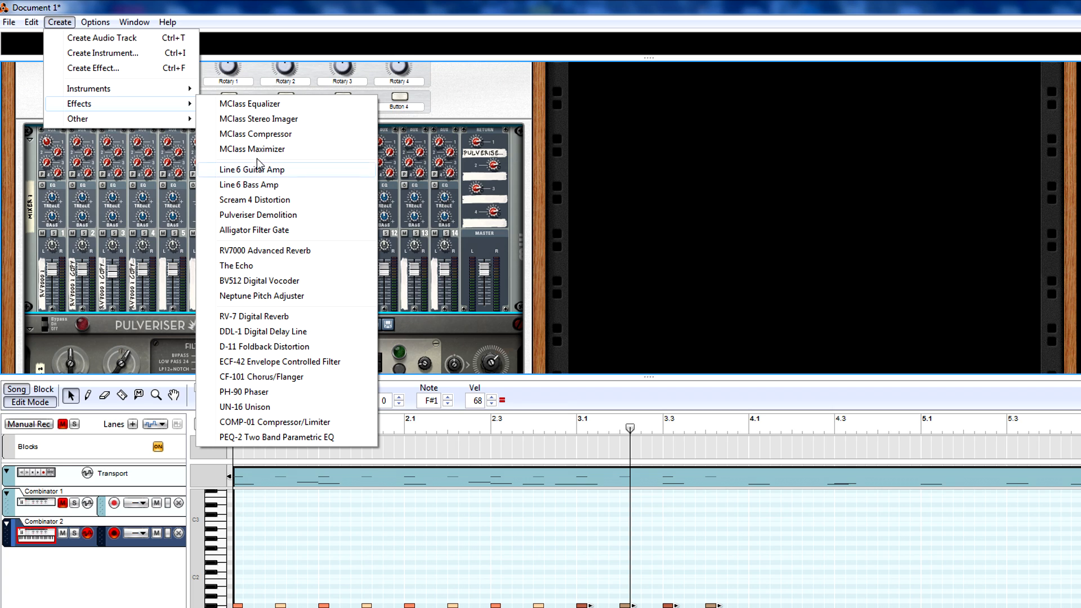
left_click(275, 105)
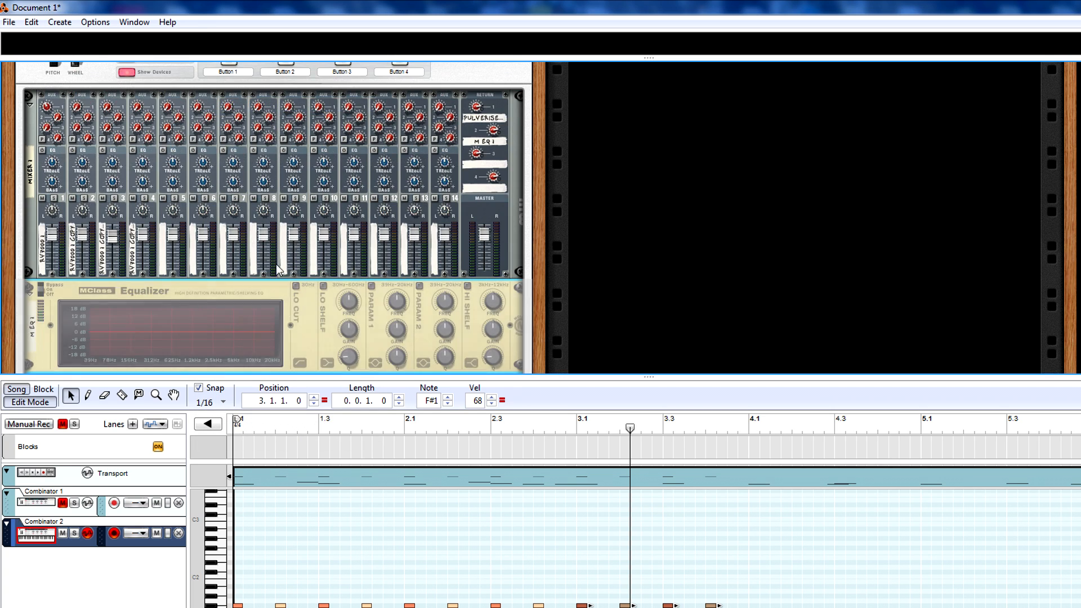
Step: Enable the equalizer's low cut, give Param 2 a 4.0 dB high-frequency boost with Q 4.6, and boost the low frequencies with Param 1
left_click(296, 244)
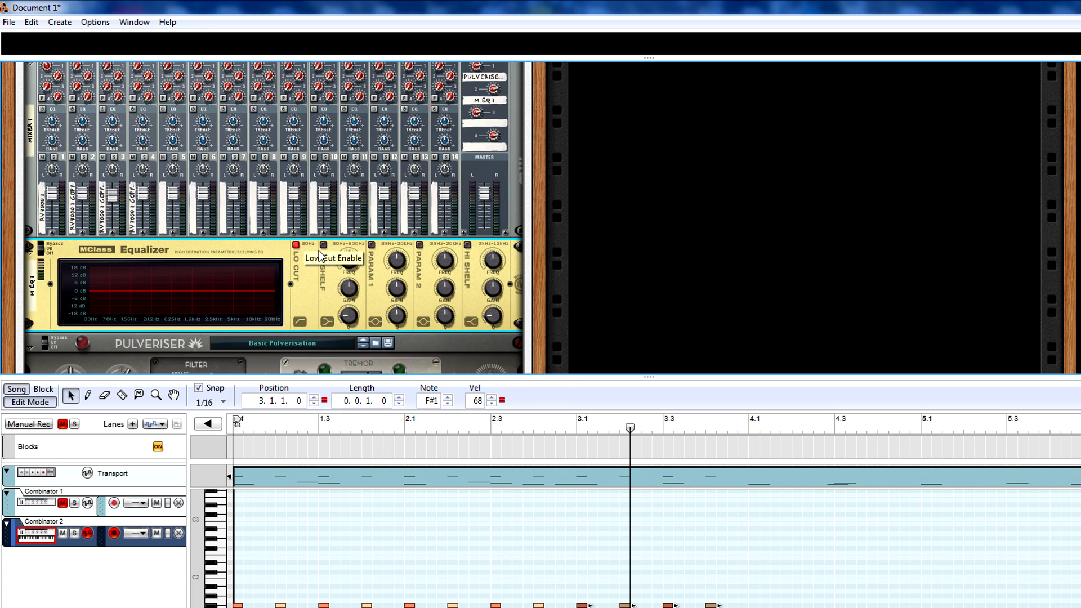
left_click(420, 245)
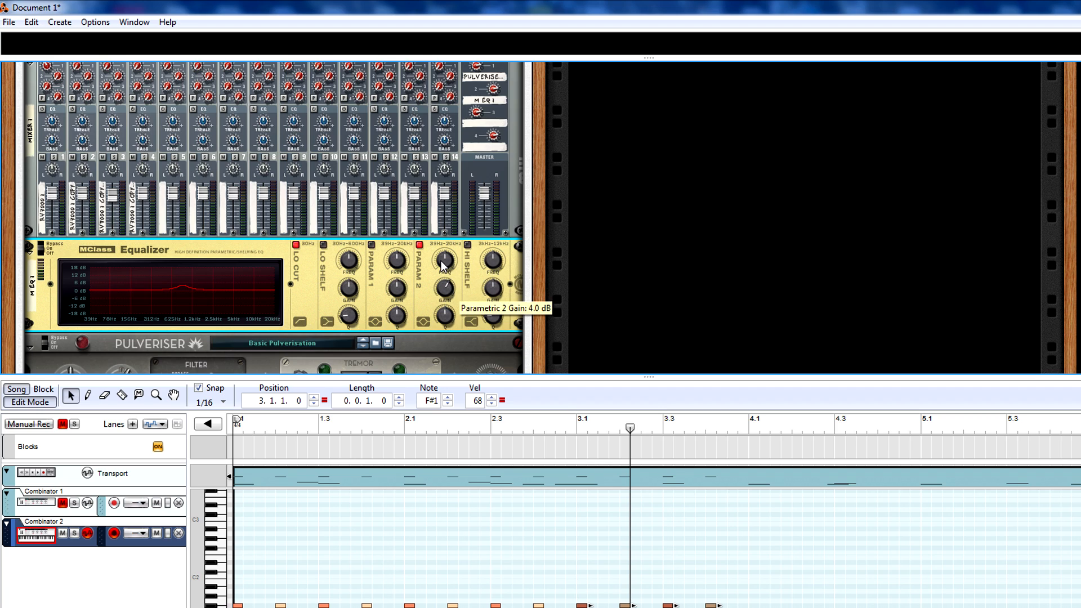
left_click_drag(443, 265, 442, 254)
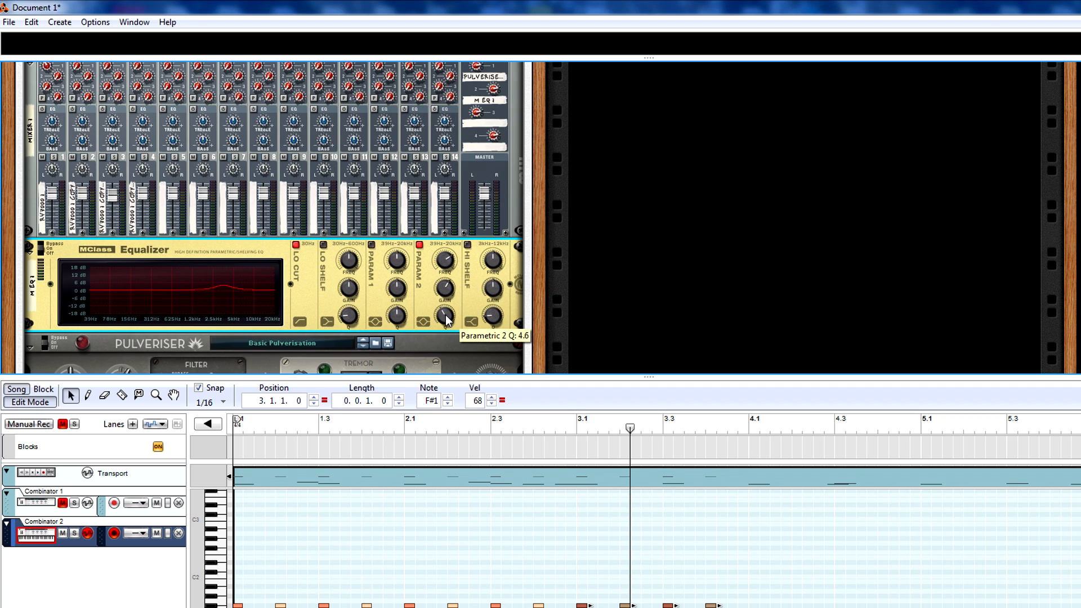
left_click(370, 245)
left_click_drag(397, 289, 397, 312)
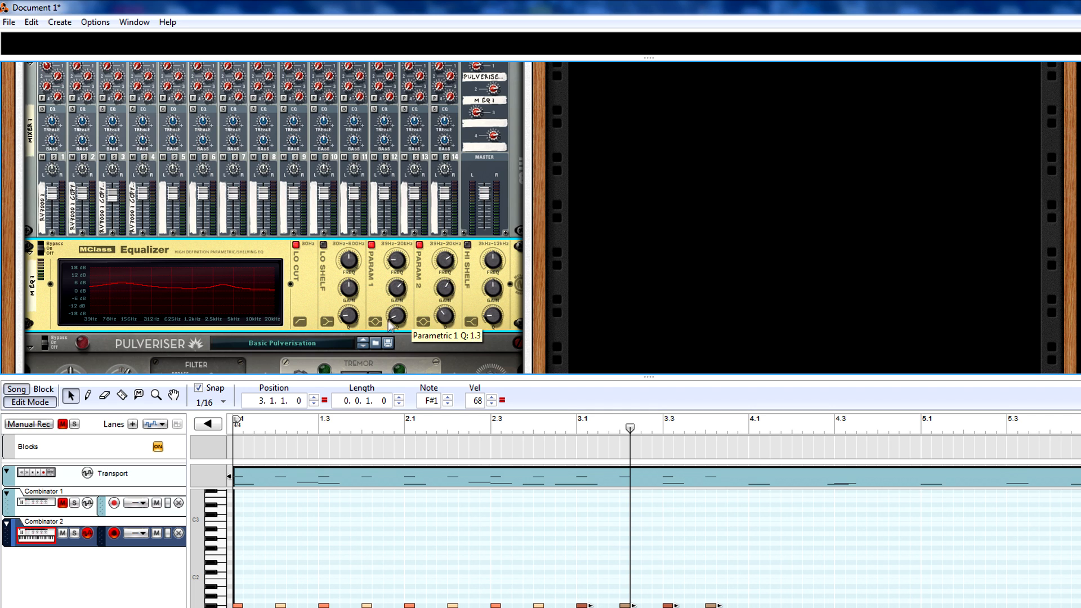
Step: Play the pattern from the start, lower the level of mixer channel 2 slightly, and play it again
scroll(327, 271, "up", 3)
scroll(89, 212, "down", 1)
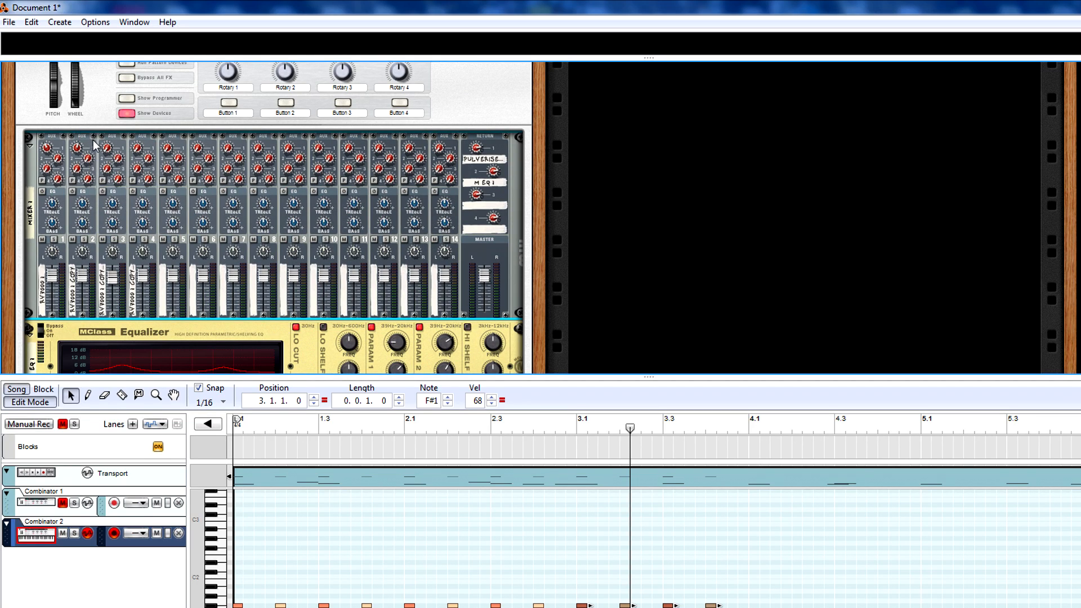
left_click_drag(338, 425, 156, 421)
key("space")
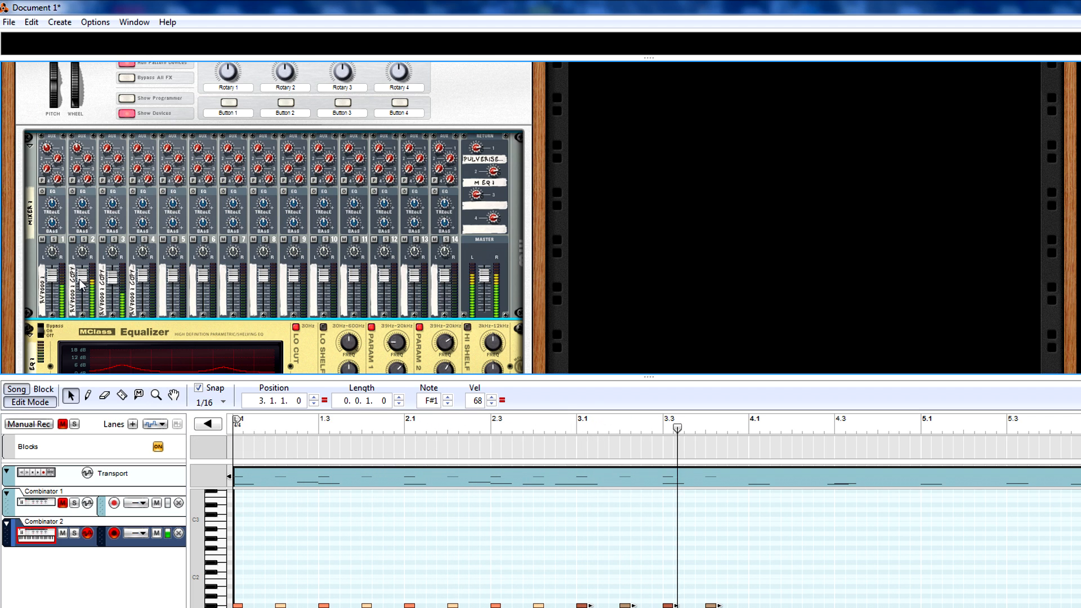
key("space")
left_click_drag(83, 280, 82, 283)
left_click_drag(269, 423, 194, 418)
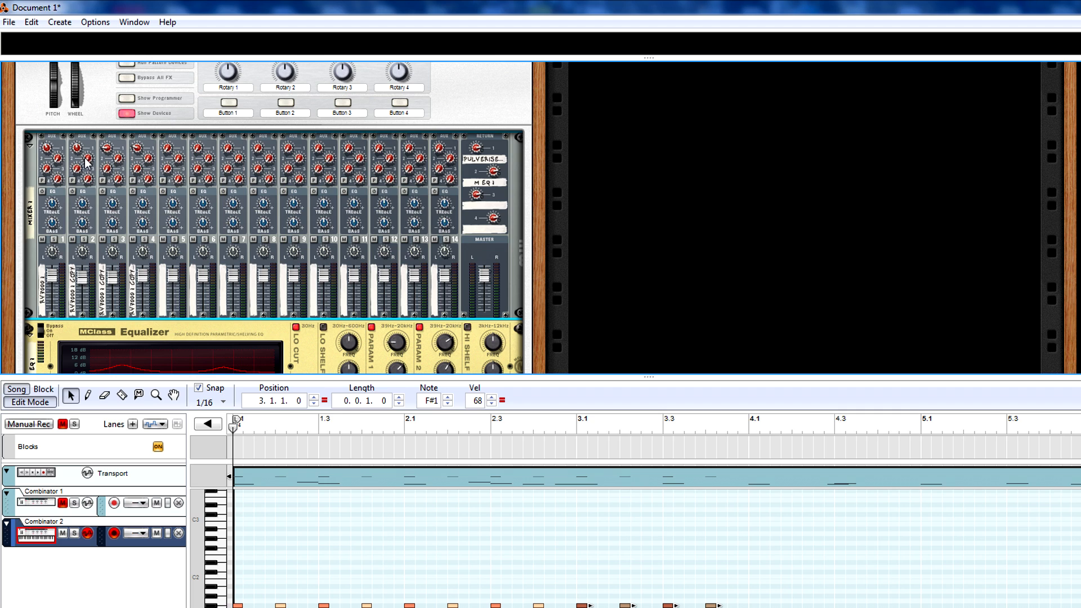
key("space")
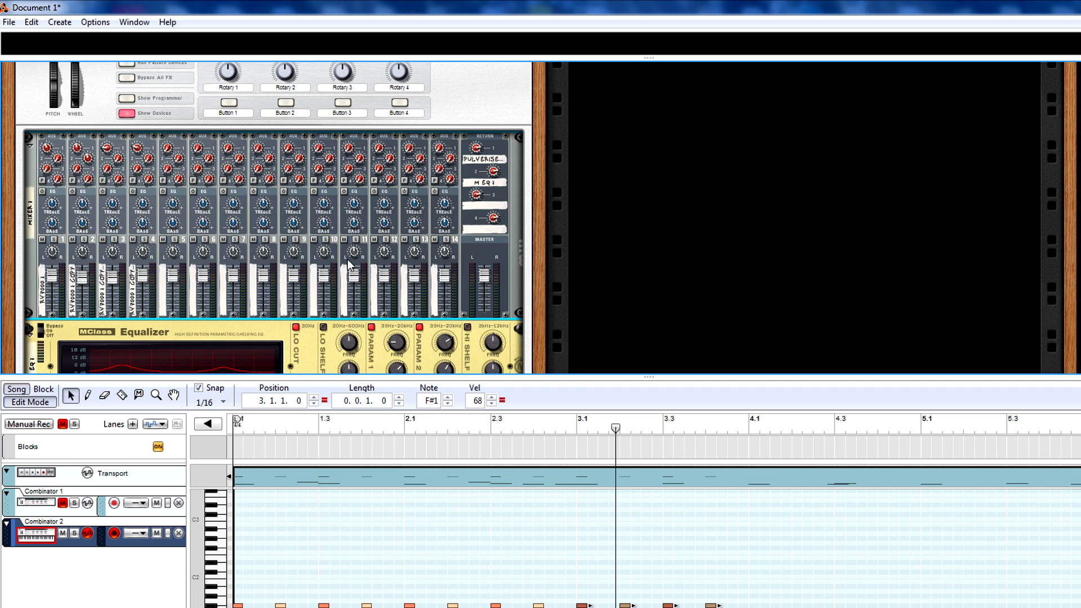
Step: Add an RV7000 Advanced Reverb as the third send effect of Mixer 1 and set its Decay to 32
scroll(350, 264, "down", 3)
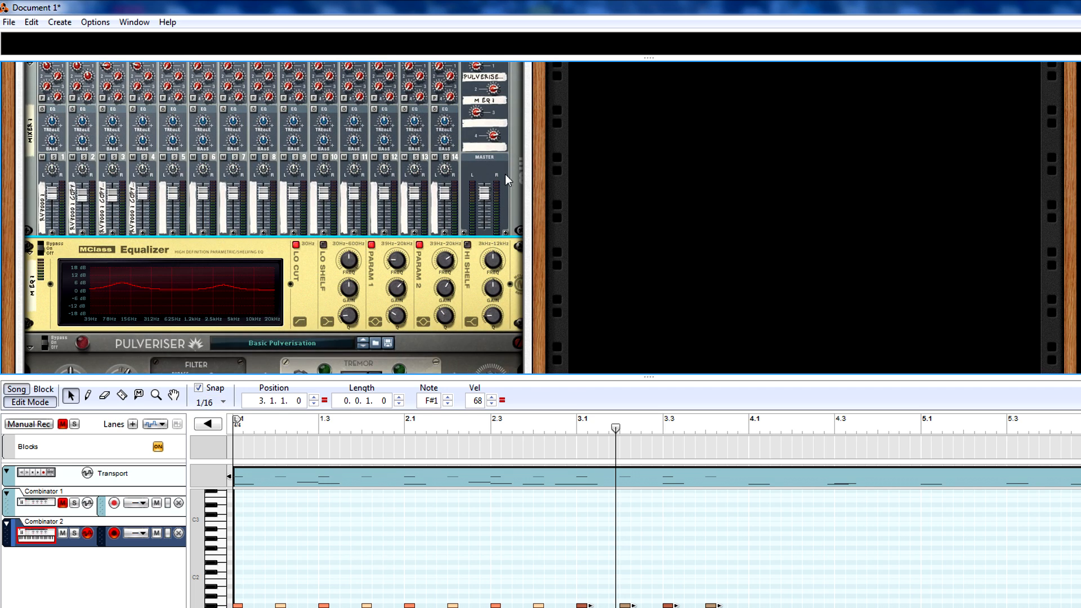
left_click(60, 22)
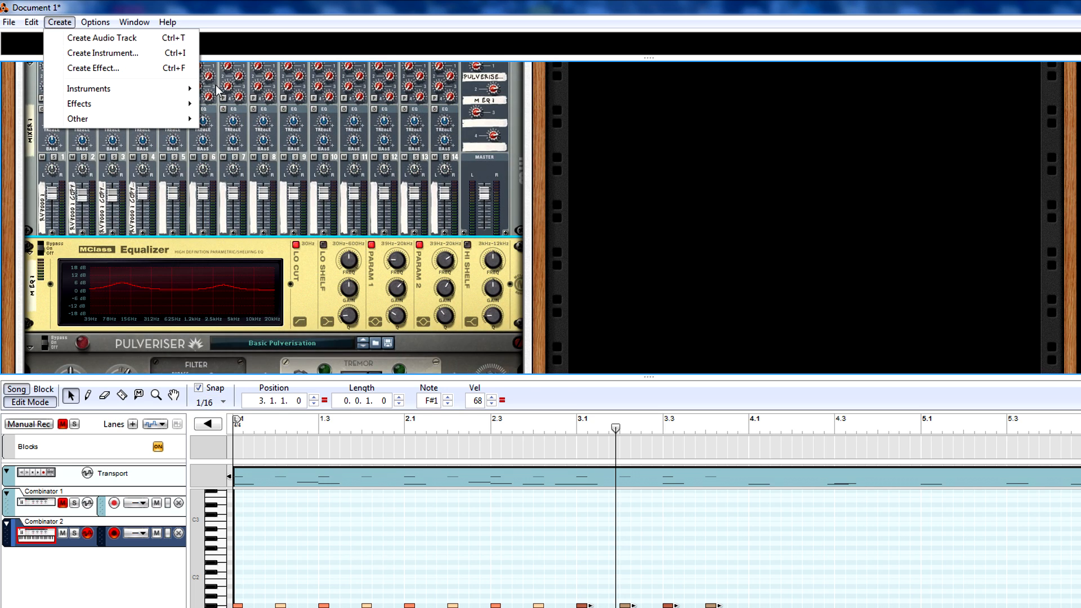
mouse_move(133, 93)
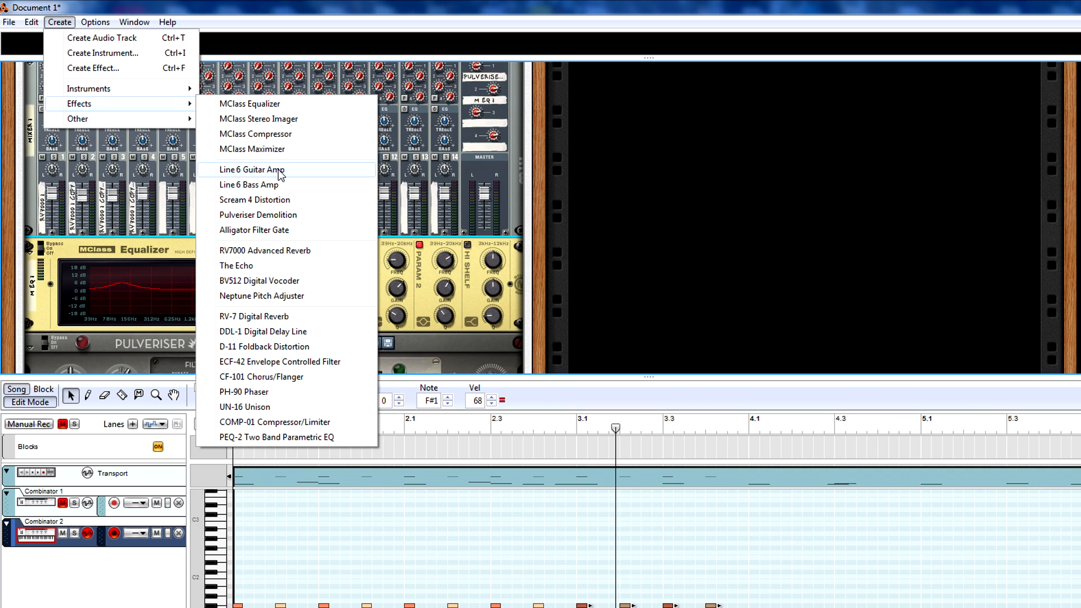
left_click(279, 254)
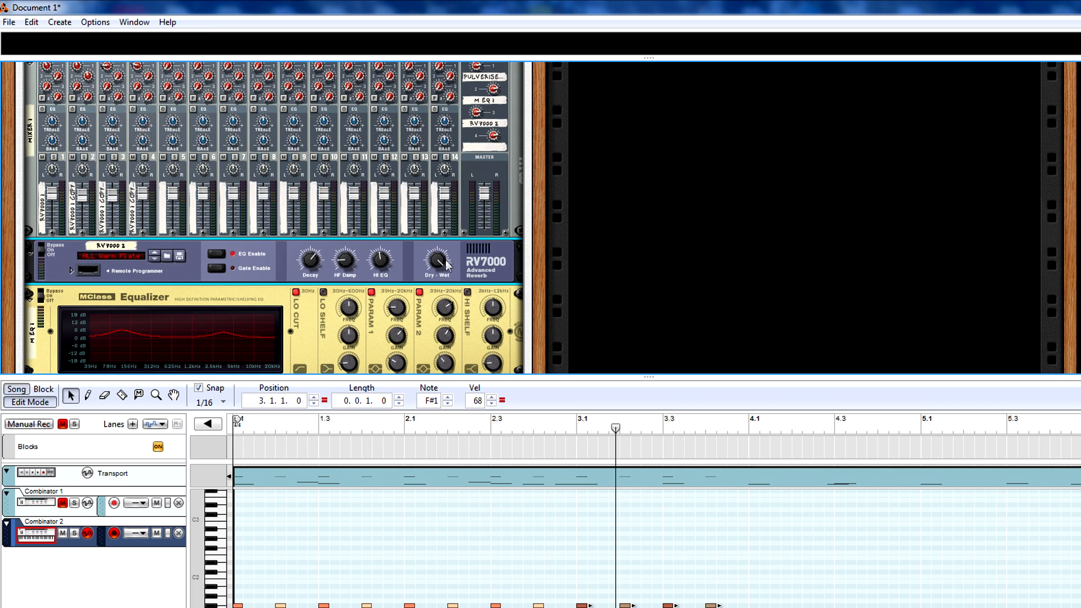
mouse_move(309, 259)
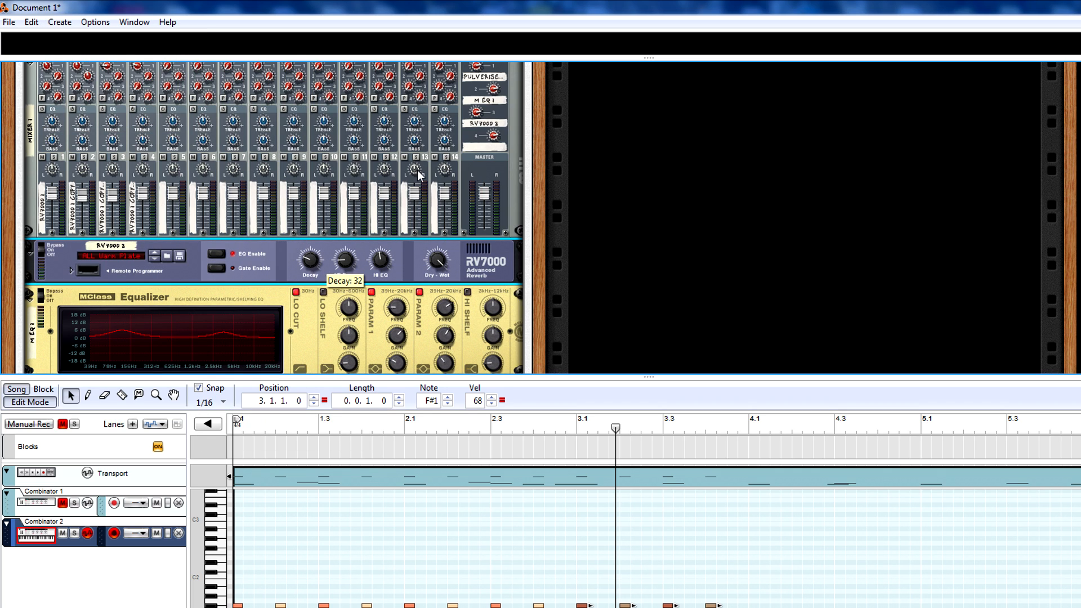
Step: Adjust the RV7000 reverb send levels on the first channels of Mixer 1 and play the pattern from the start
scroll(420, 129, "up", 3)
left_click_drag(51, 169, 78, 156)
left_click_drag(78, 151, 139, 149)
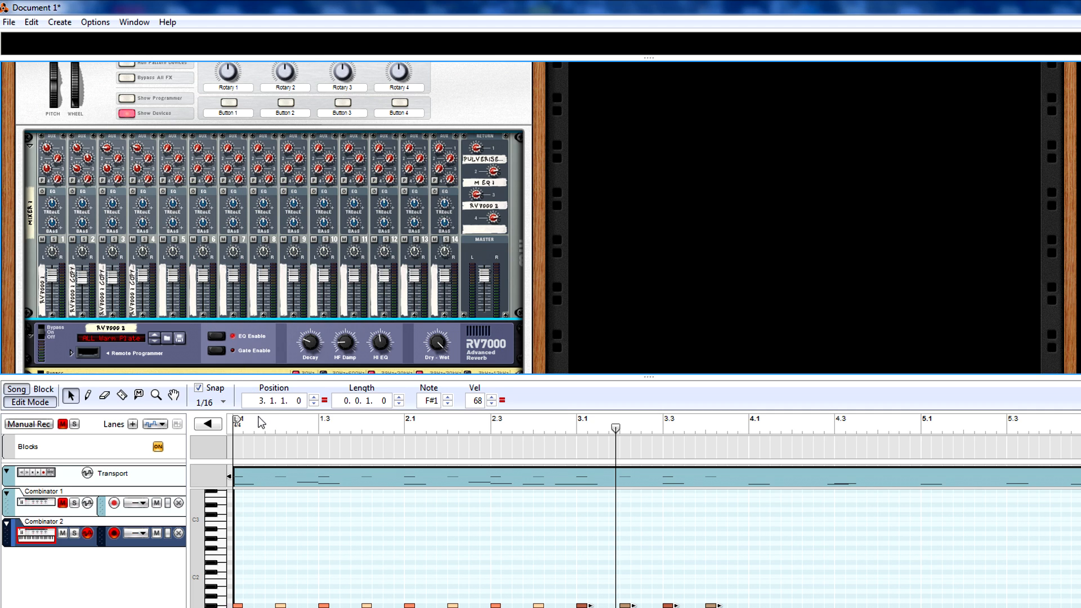
left_click(215, 426)
key("space")
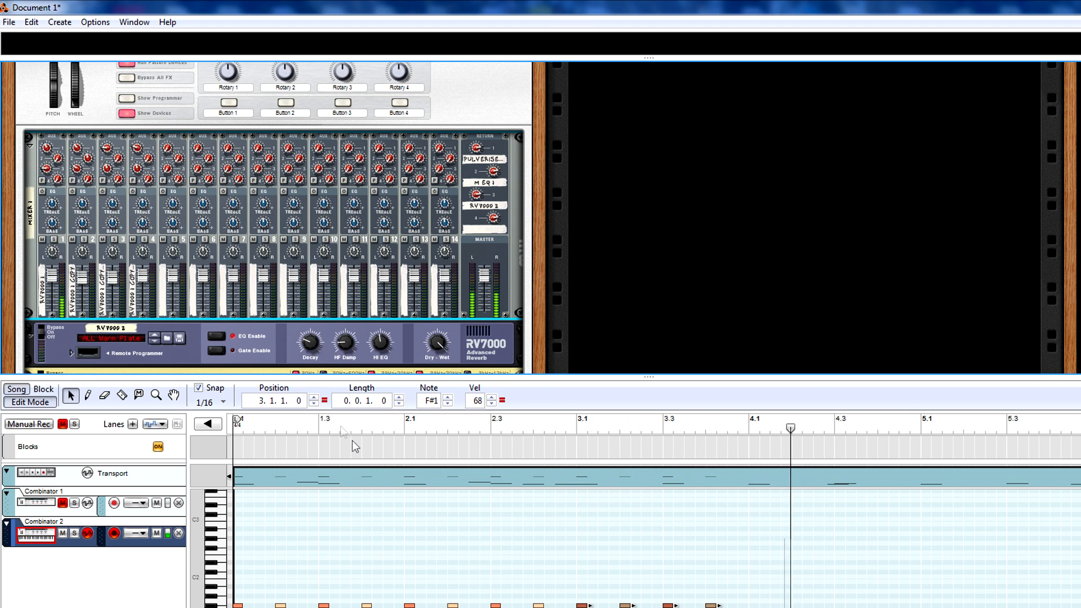
scroll(542, 503, "down", 3)
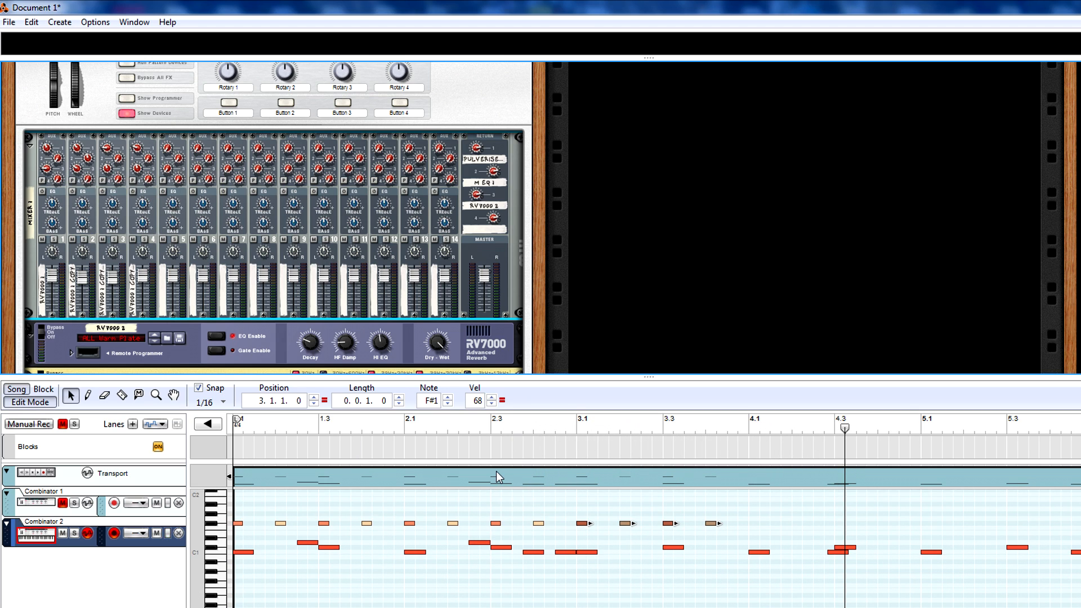
left_click_drag(275, 427, 206, 421)
Step: Add an NN-Nano sampler as the drum module for Drum 8 in Kong 2
scroll(339, 214, "down", 1)
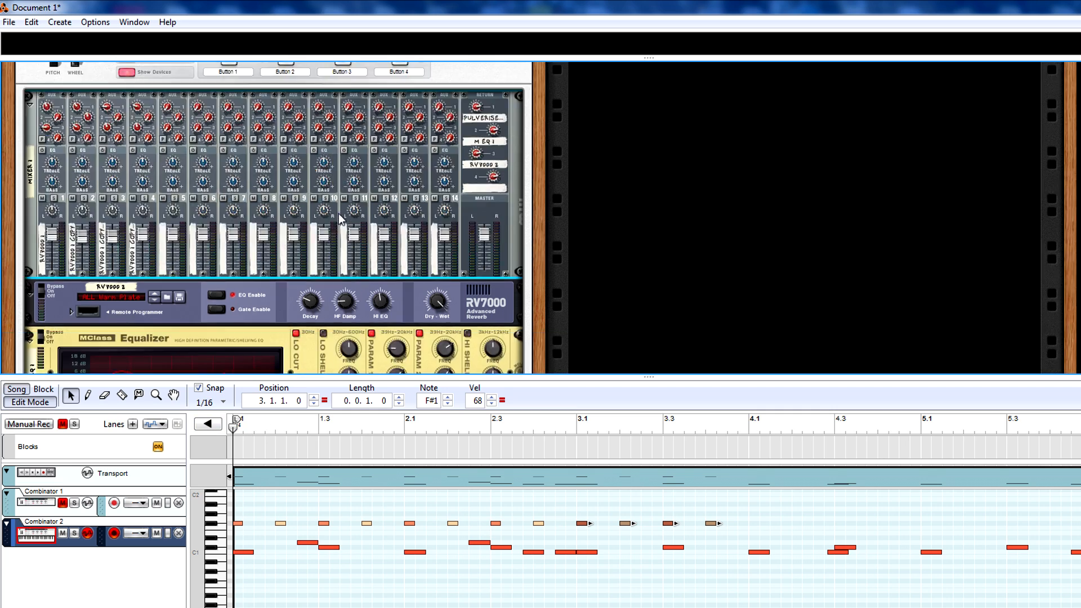
scroll(338, 214, "down", 10)
scroll(287, 252, "down", 4)
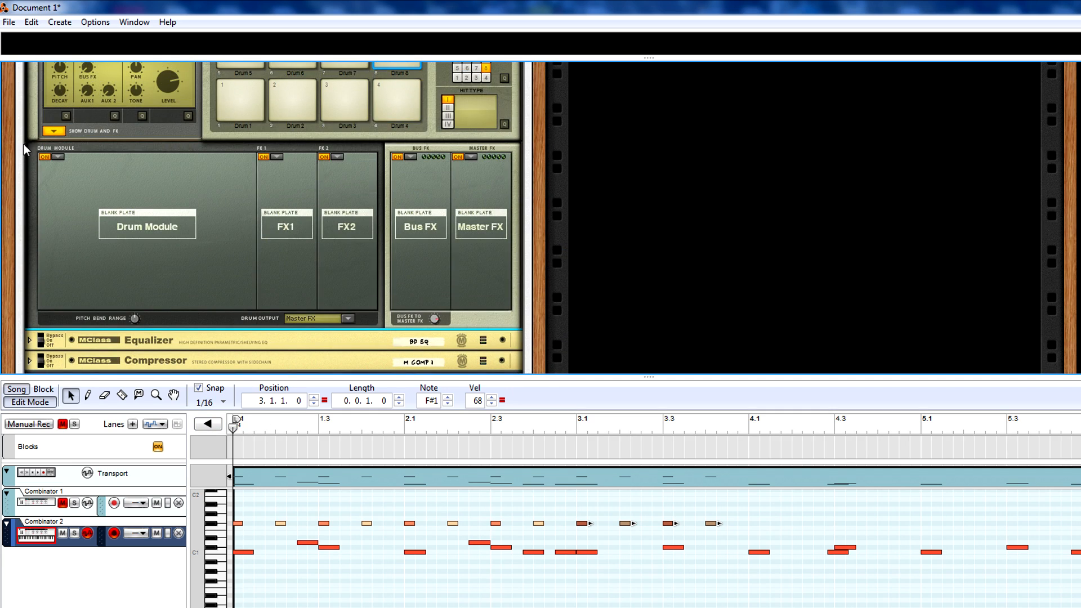
left_click(58, 157)
left_click(101, 190)
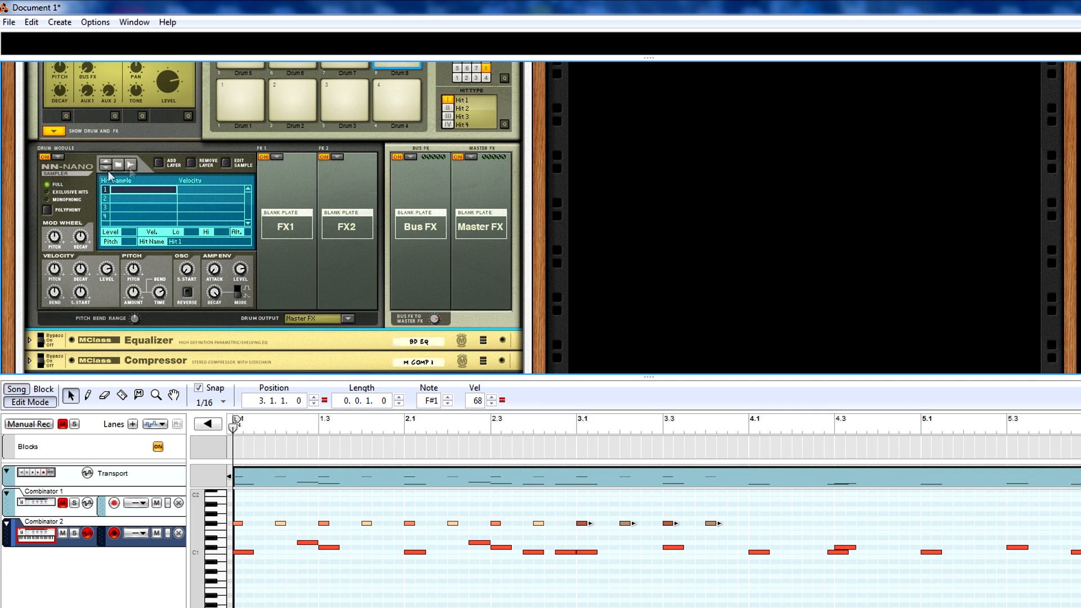
Step: Audition crash samples from the VEC1 Crash folder and load VEC1 Cymbals CR 007 into the first hit of the NN-Nano
left_click(118, 164)
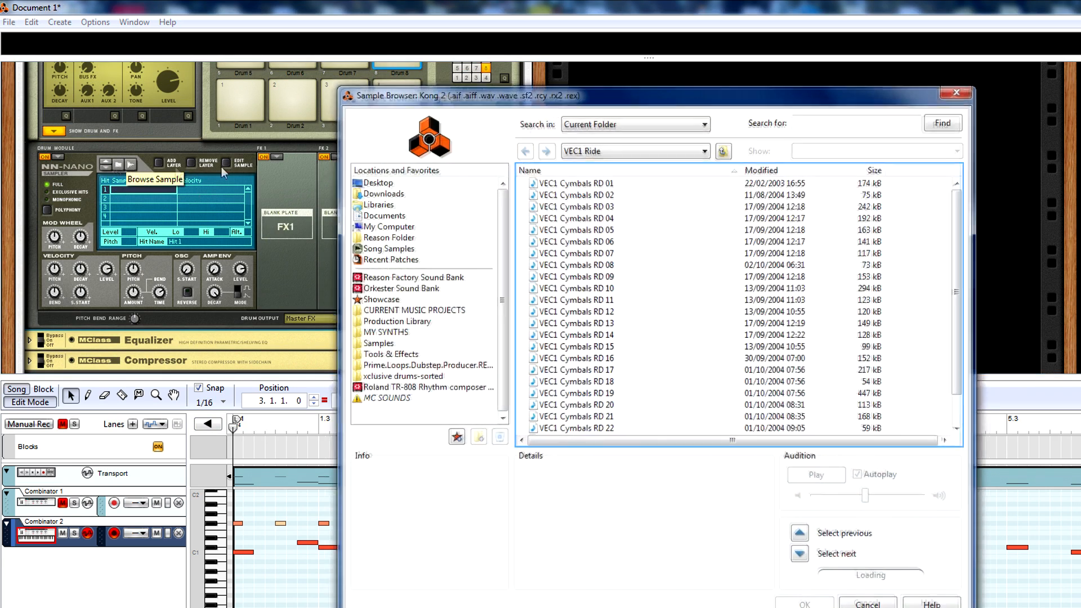
left_click(617, 152)
left_click(613, 235)
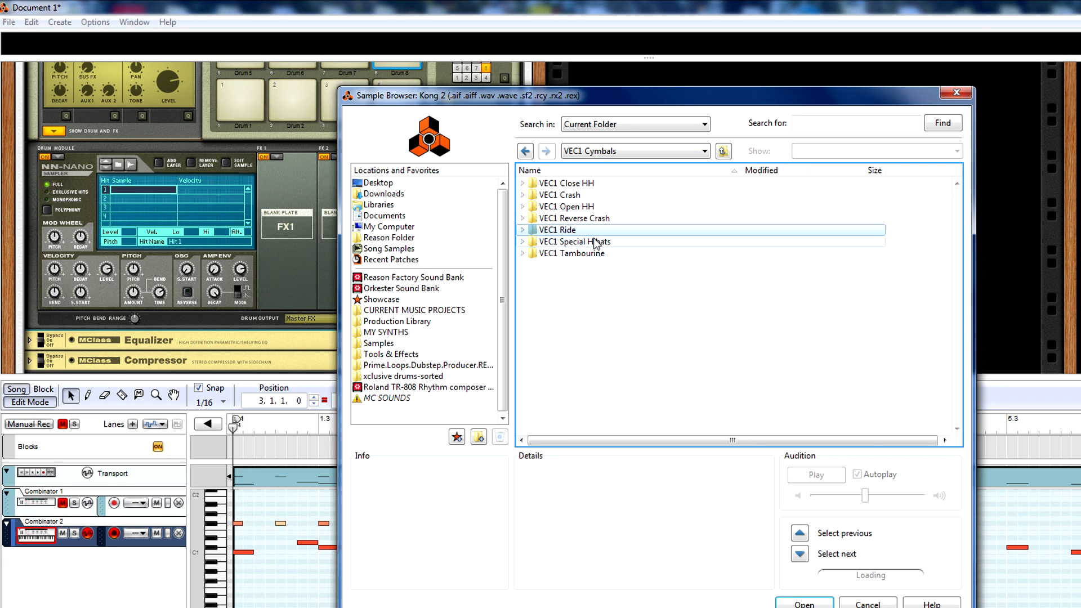
double_click(588, 195)
left_click(588, 206)
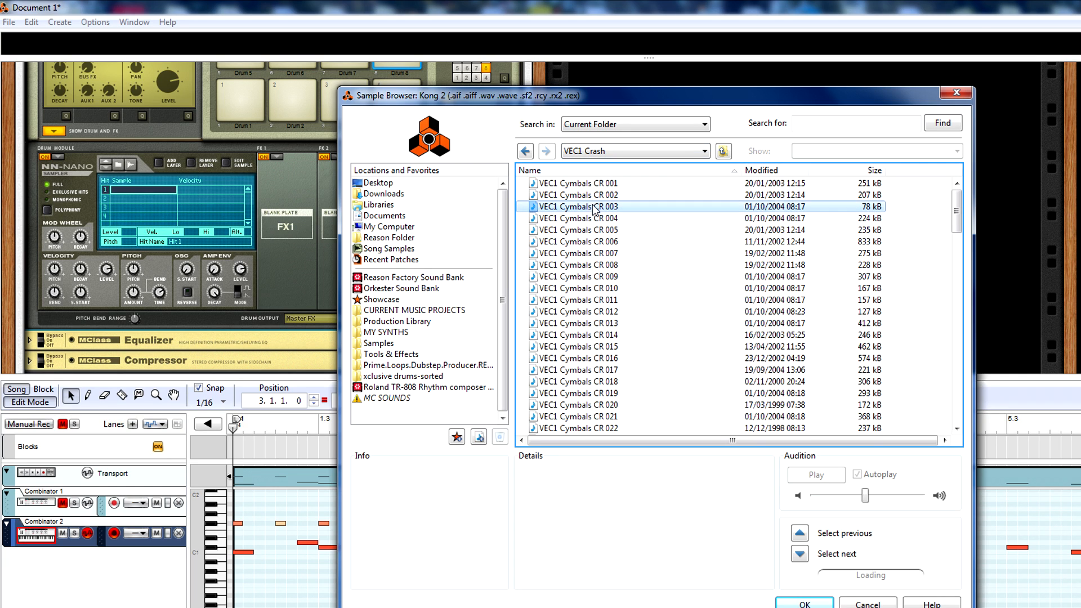
left_click(611, 230)
key("Down")
key("Down")
key("Down")
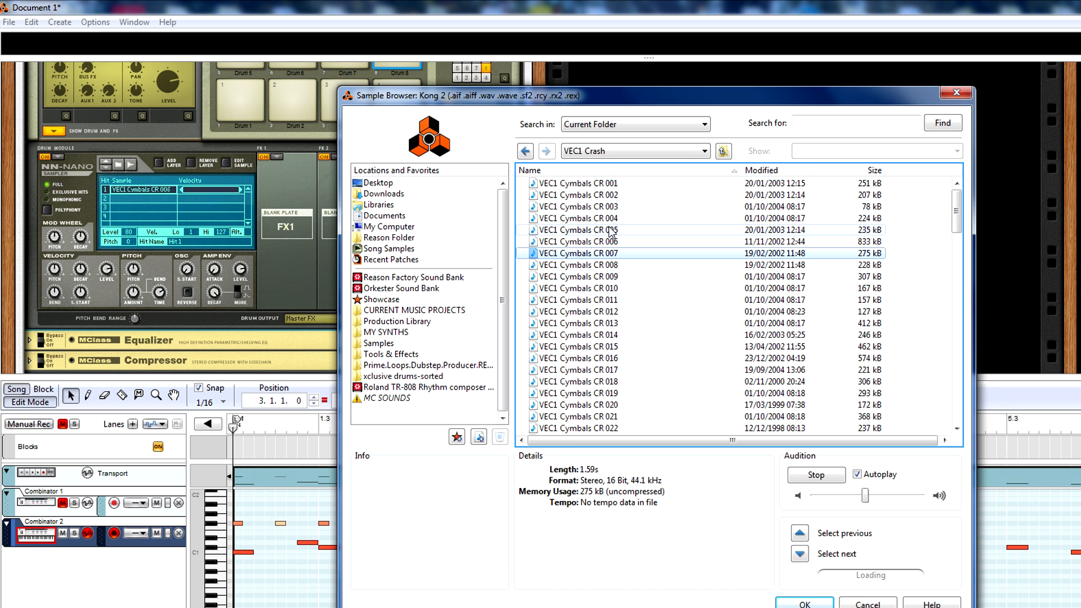
key("Up")
key("Return")
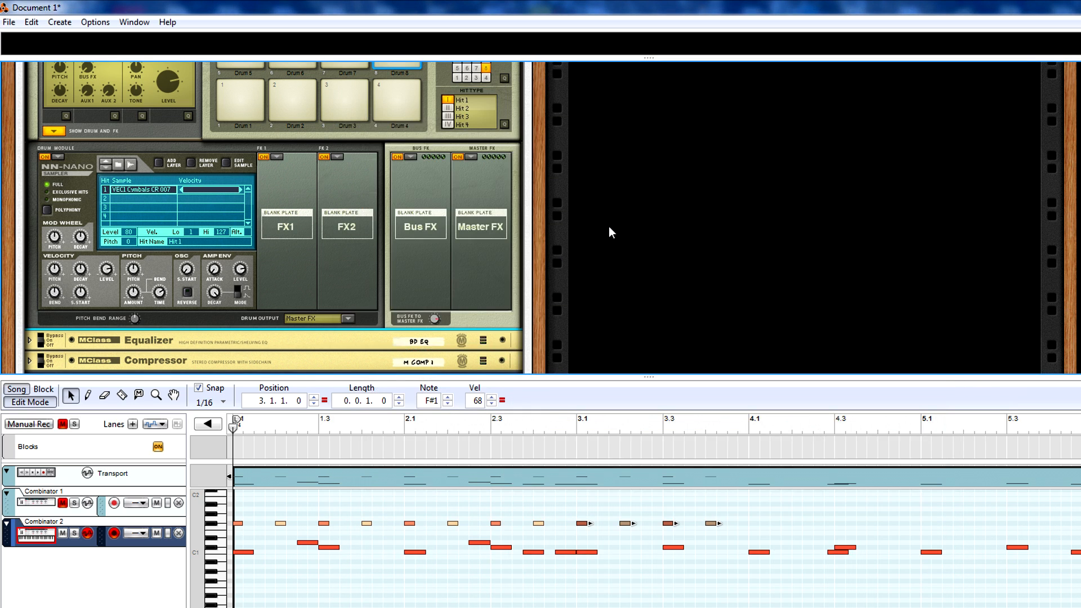
Step: Route Drum 8 to Output 5-6 and audition its pad
scroll(394, 160, "up", 3)
scroll(338, 289, "down", 3)
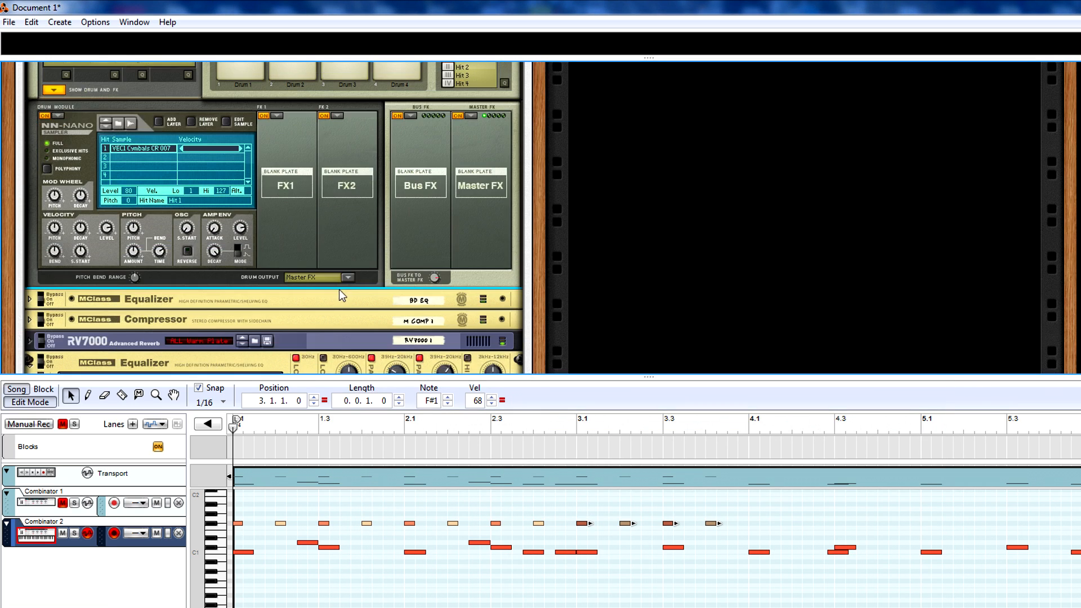
left_click(347, 277)
left_click(397, 354)
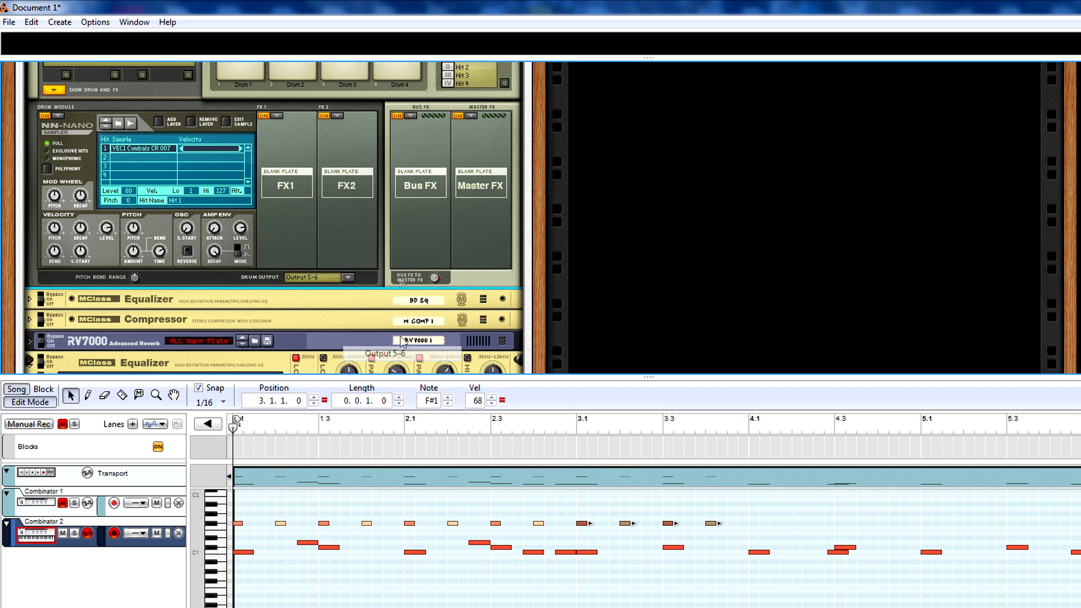
scroll(374, 134, "up", 2)
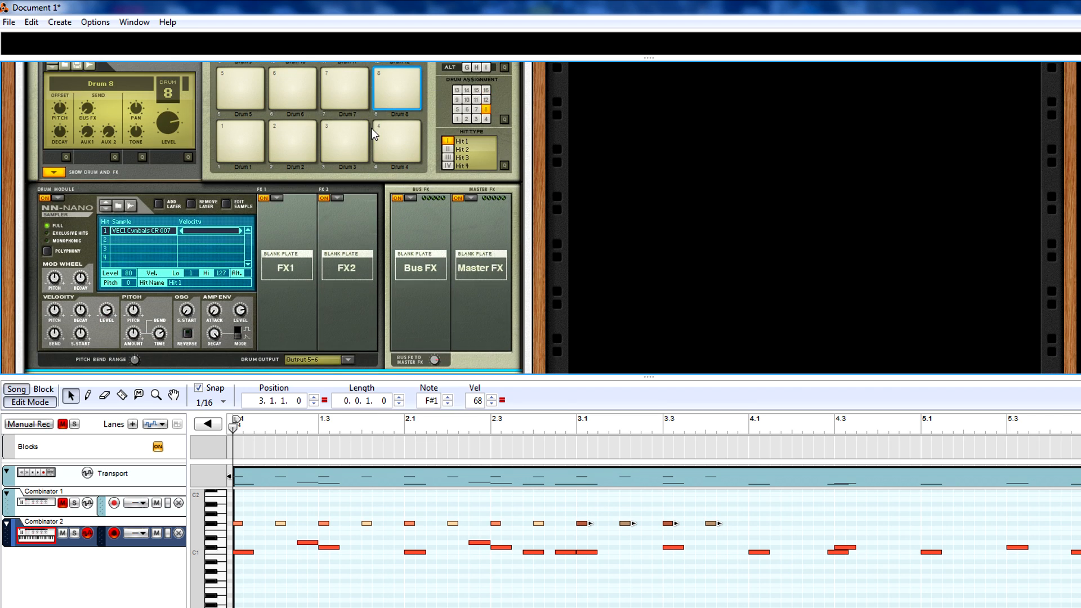
left_click(400, 94)
Step: Copy the first F#1 note up to G1 at position 1.1.1 to trigger the crash
left_click(241, 519)
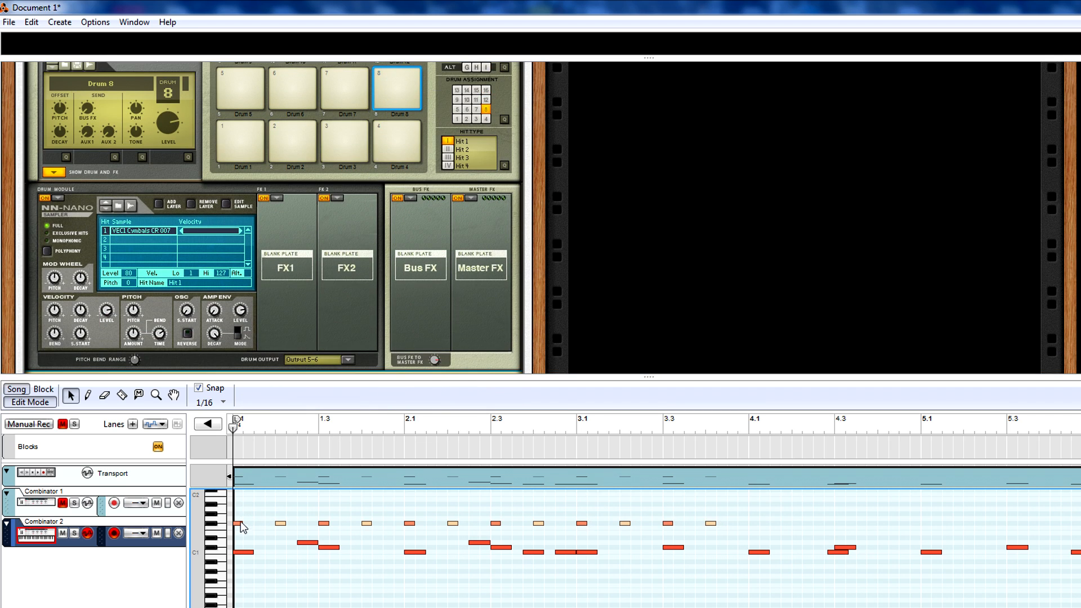
left_click(240, 522)
left_click_drag(239, 523, 240, 516)
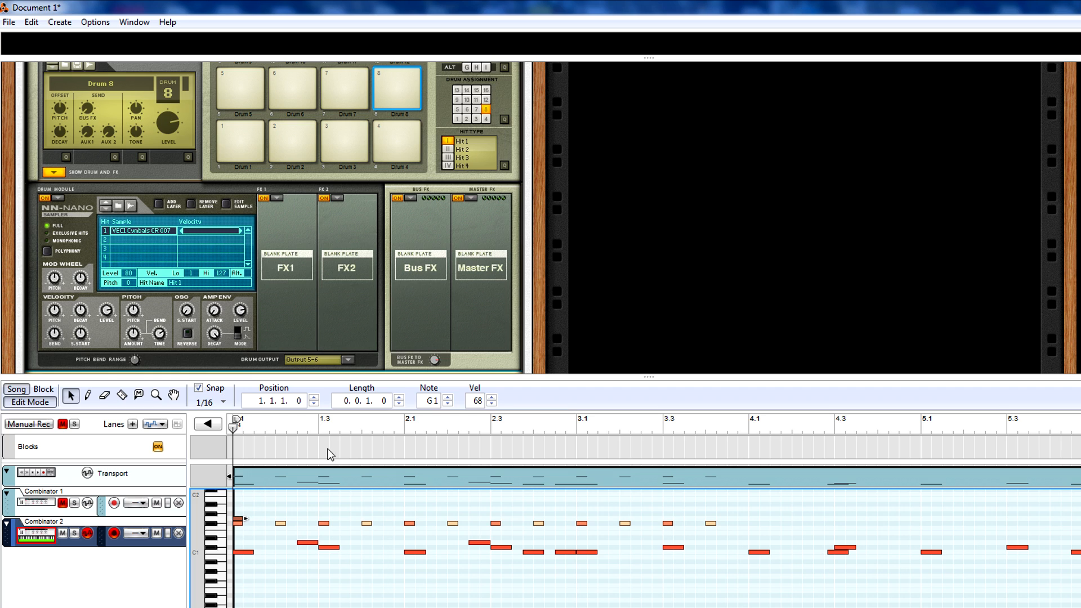
Step: Try the G1 crash note at velocity 127 during playback, and lower its velocity to 116
double_click(476, 400)
type("127")
key("Return")
key("space")
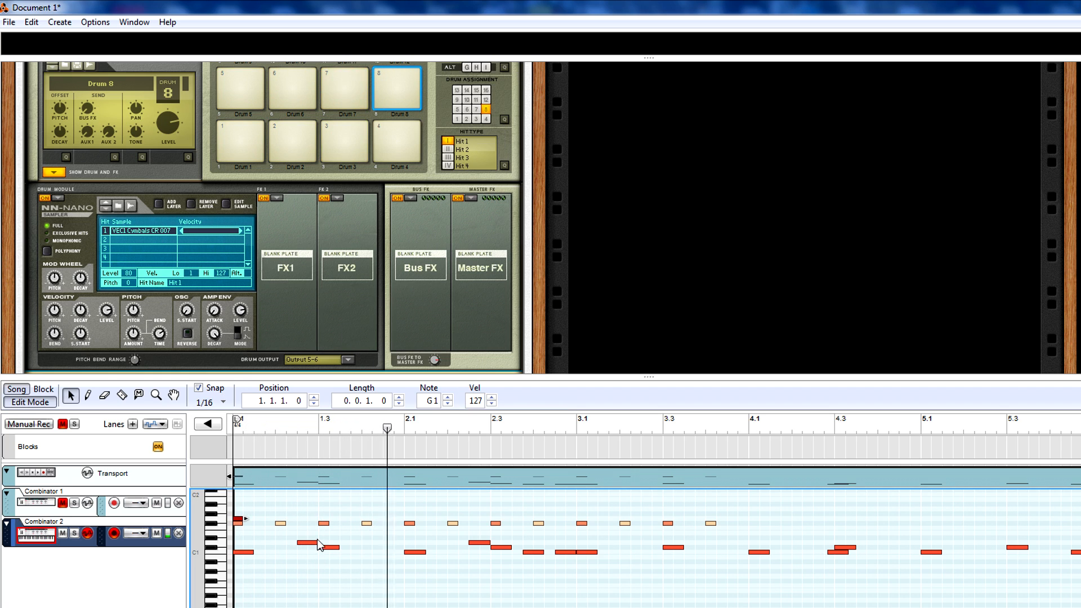
left_click_drag(467, 400, 467, 434)
key("space")
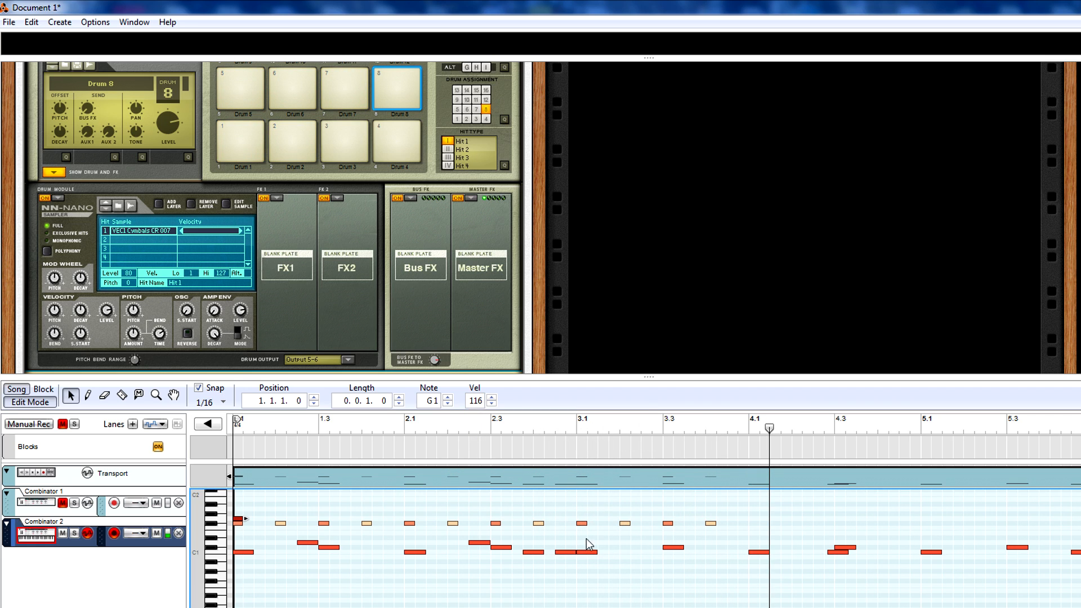
Step: Copy the D1 note before 2.3 to the same place before 3.3, and delete the notes from 3.3 onward
left_click(481, 543)
left_click_drag(488, 547, 655, 545)
left_click_drag(666, 507, 1080, 577)
key("Delete")
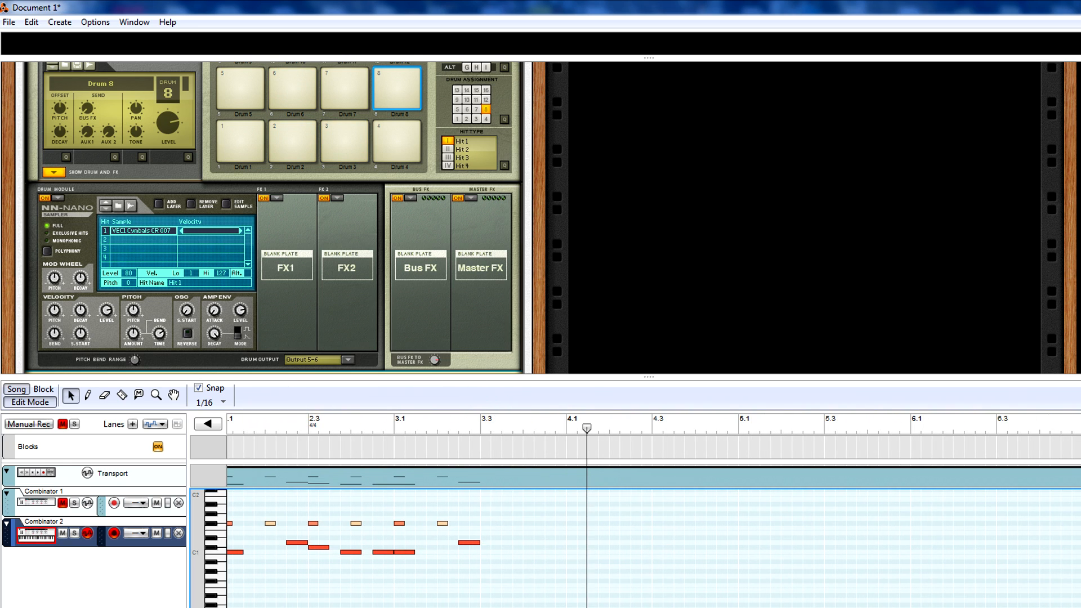
Step: Delete the leftover notes in bar 8 at the end of the Combinator 2 clip
key("g")
key("g")
key("g")
key("g")
key("g")
key("g")
key("g")
key("g")
key("g")
key("g")
key("g")
key("g")
key("g")
key("g")
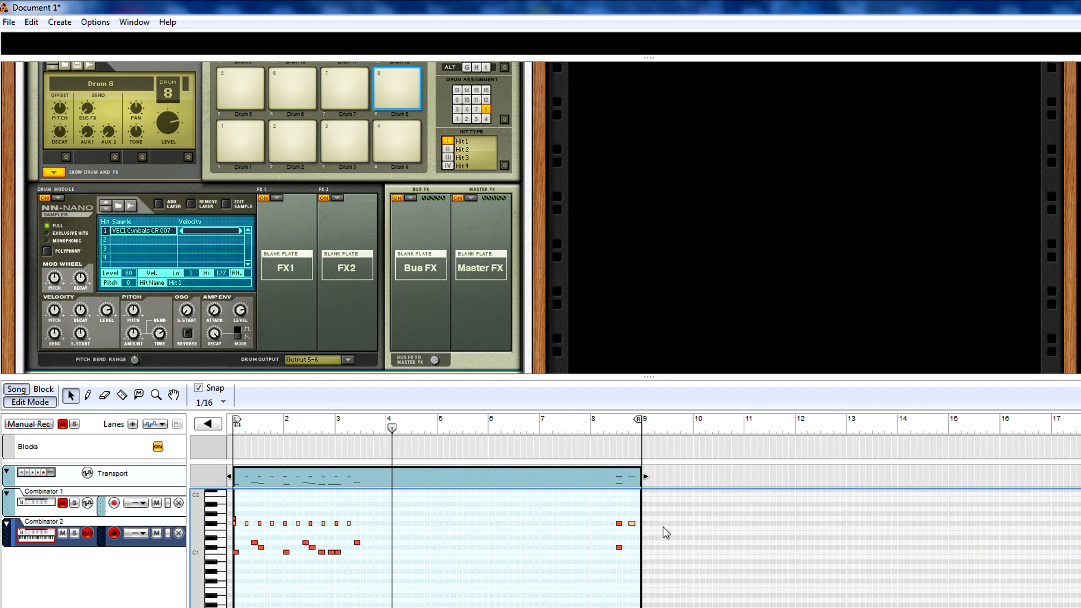
left_click_drag(601, 507, 726, 596)
key("Delete")
Step: Set the right loop locator to bar 3 and play the loop from the start
key("Home")
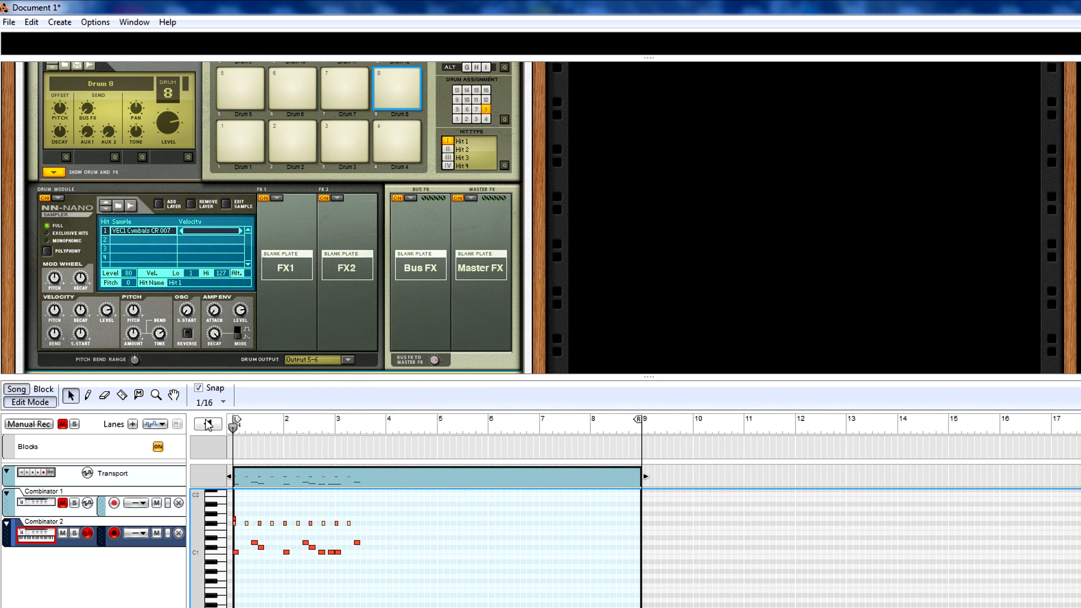
left_click(332, 424, "ctrl")
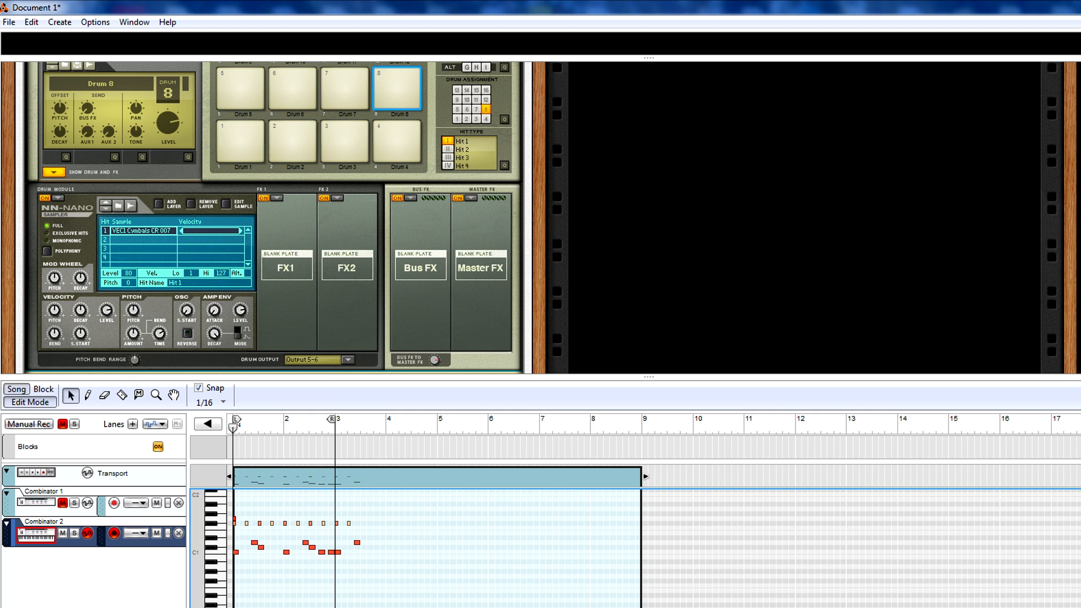
key("space")
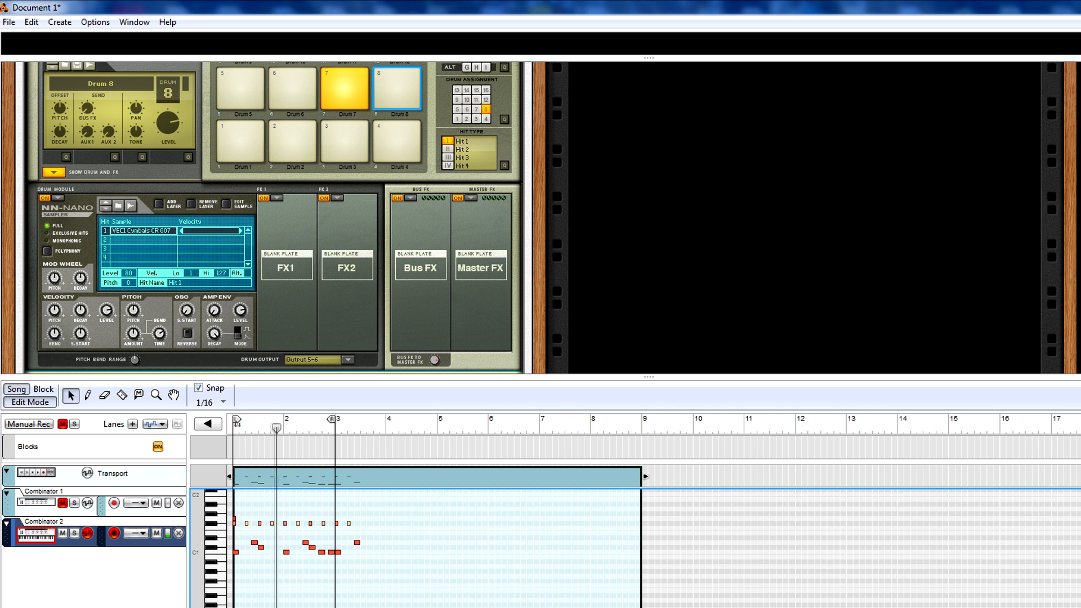
Step: Raise the level fader of channel 4 on Mixer 1 while the loop plays
scroll(259, 309, "down", 10)
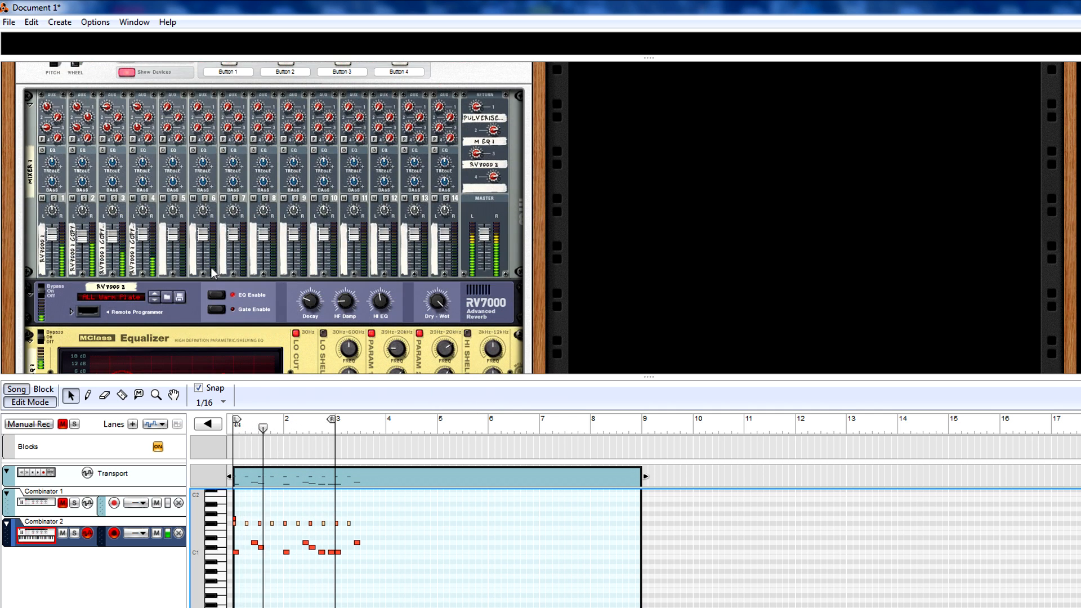
left_click(144, 238)
left_click_drag(144, 238, 146, 238)
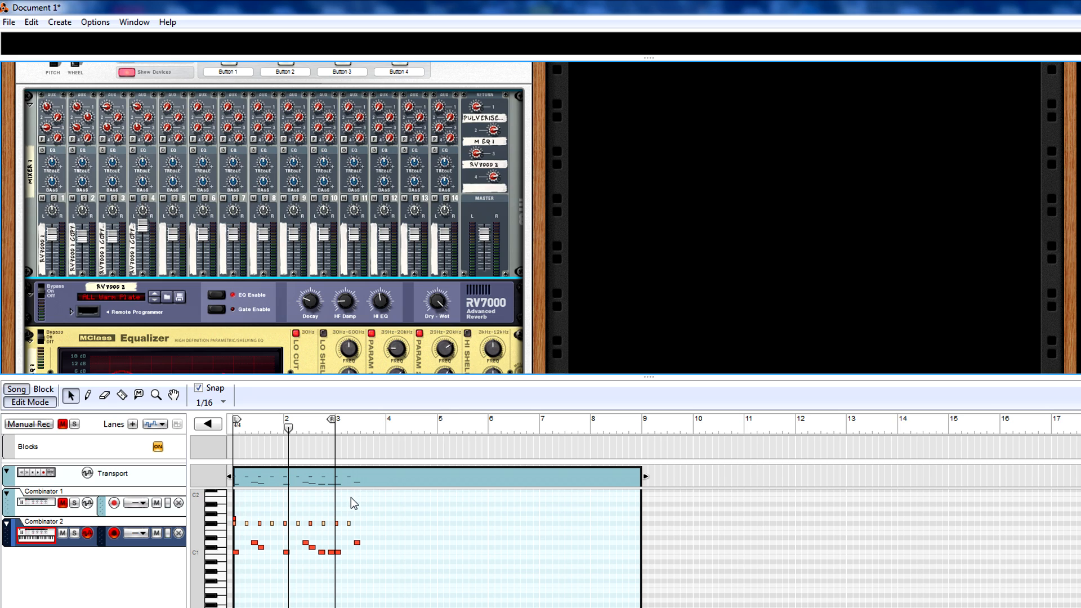